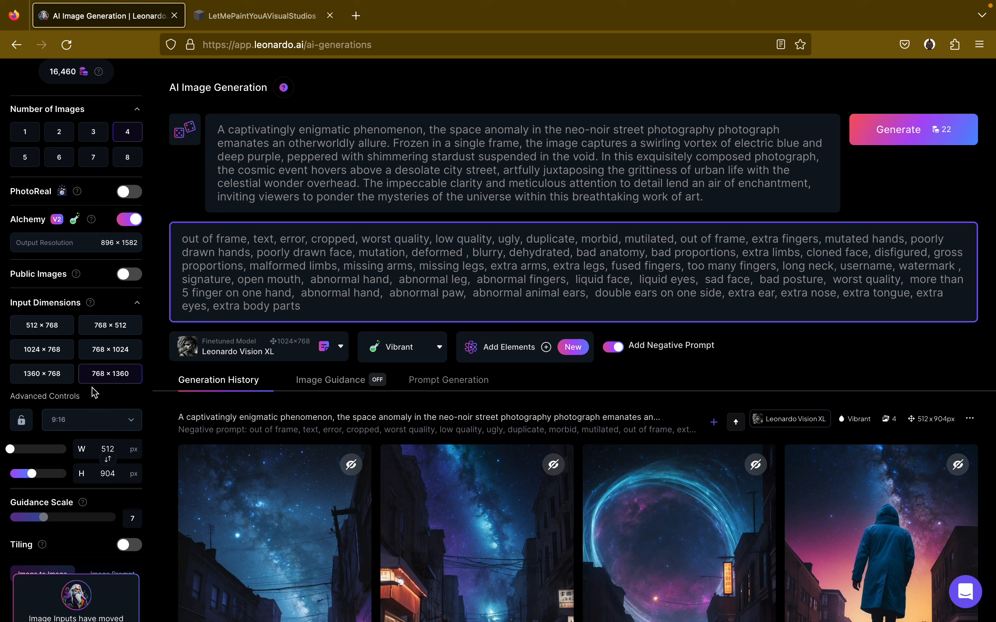
Examine the image generation settings and compare the images in the generation history across the models and styles used.
{"action": "scroll", "coordinate": [94, 392], "scroll_direction": "up", "scroll_amount": 1}
{"action": "scroll", "coordinate": [94, 392], "scroll_direction": "down", "scroll_amount": 7}
{"action": "scroll", "coordinate": [93, 392], "scroll_direction": "down", "scroll_amount": 1}
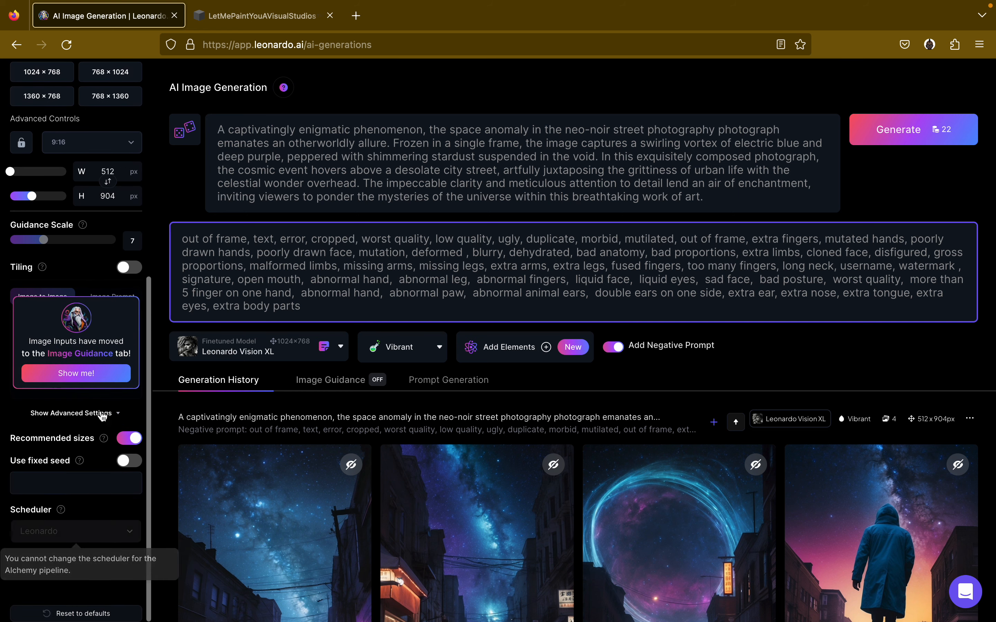
{"action": "scroll", "coordinate": [92, 424], "scroll_direction": "up", "scroll_amount": 8}
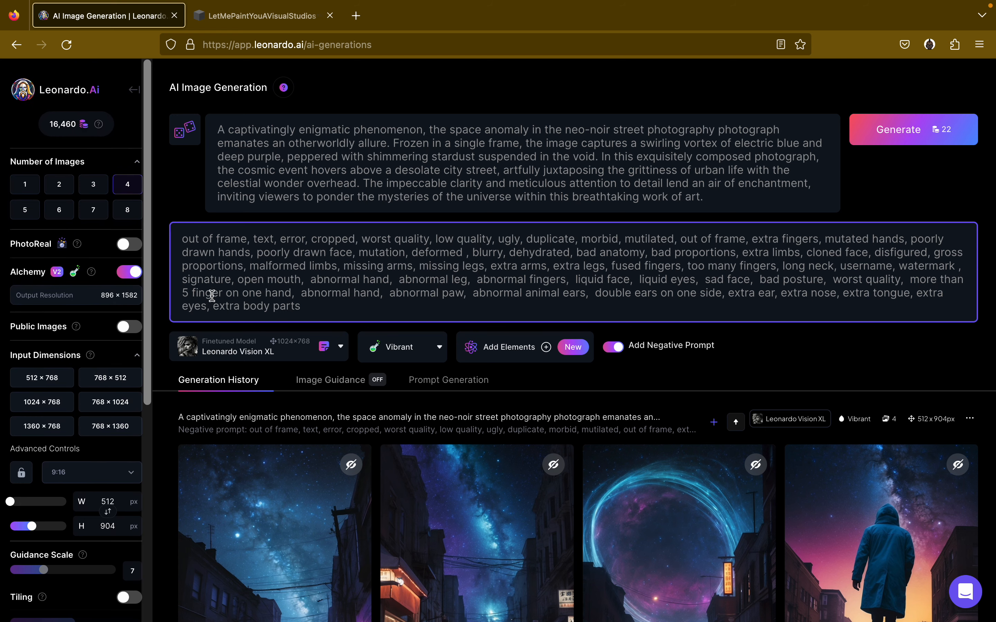
{"action": "scroll", "coordinate": [362, 452], "scroll_direction": "down", "scroll_amount": 2}
{"action": "scroll", "coordinate": [362, 451], "scroll_direction": "down", "scroll_amount": 5}
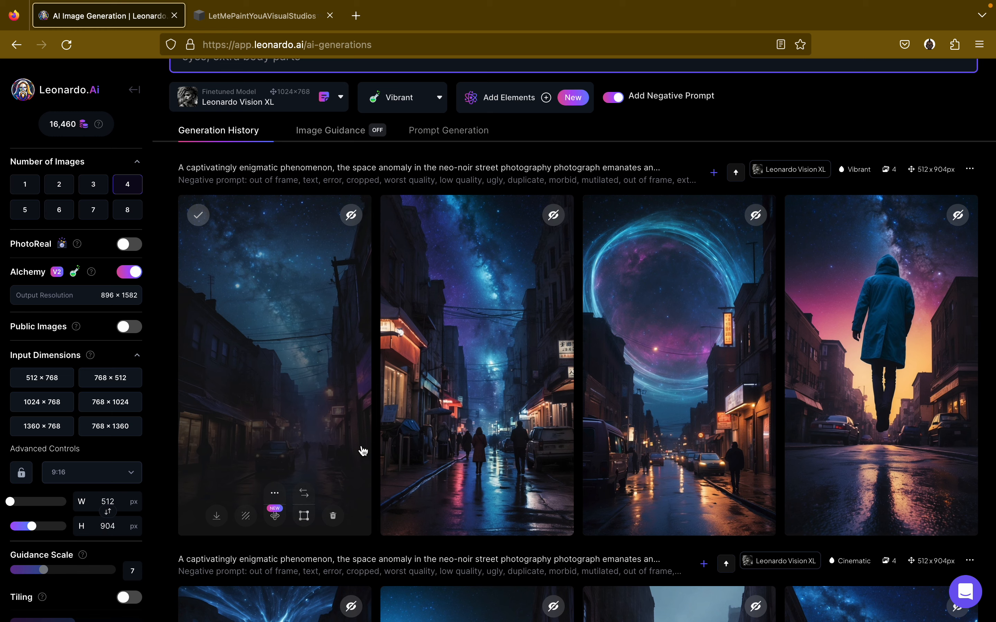
{"action": "scroll", "coordinate": [363, 451], "scroll_direction": "down", "scroll_amount": 2}
{"action": "scroll", "coordinate": [377, 204], "scroll_direction": "up", "scroll_amount": 8}
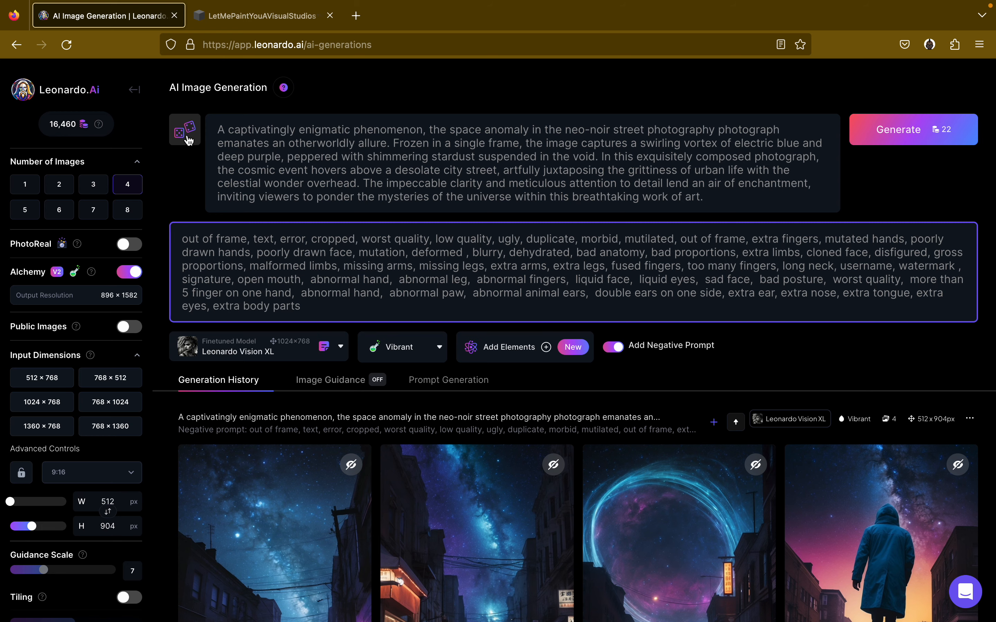
{"action": "scroll", "coordinate": [357, 336], "scroll_direction": "down", "scroll_amount": 3}
{"action": "scroll", "coordinate": [357, 336], "scroll_direction": "down", "scroll_amount": 20}
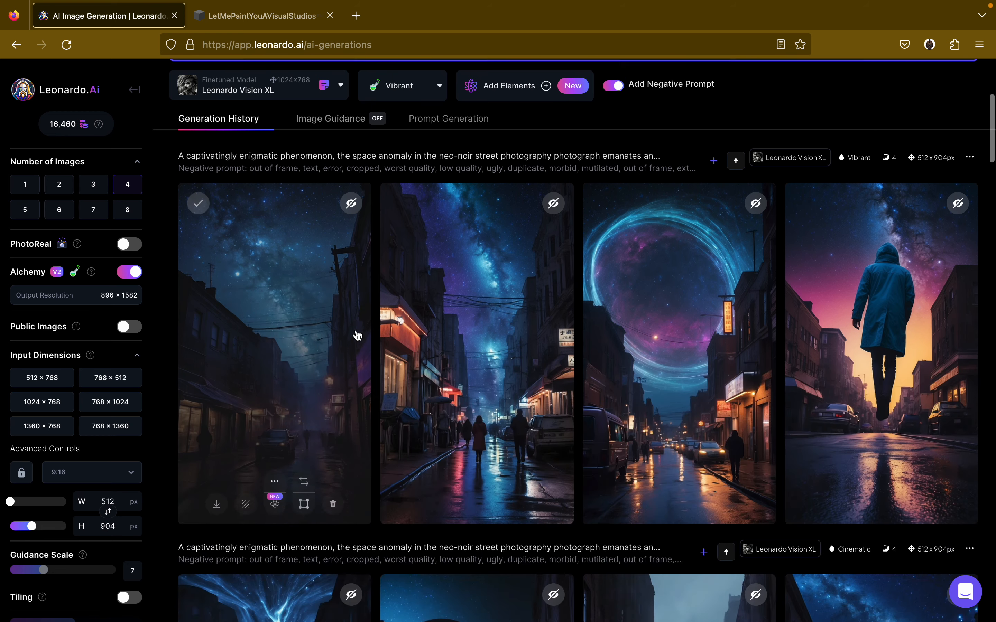
{"action": "scroll", "coordinate": [356, 331], "scroll_direction": "up", "scroll_amount": 20}
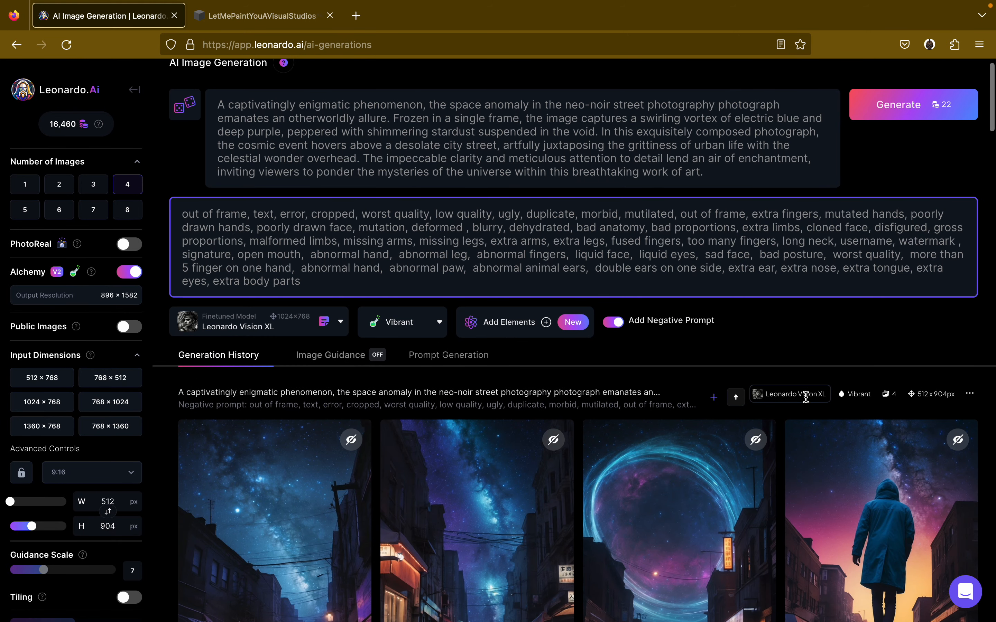
{"action": "scroll", "coordinate": [850, 392], "scroll_direction": "down", "scroll_amount": 3}
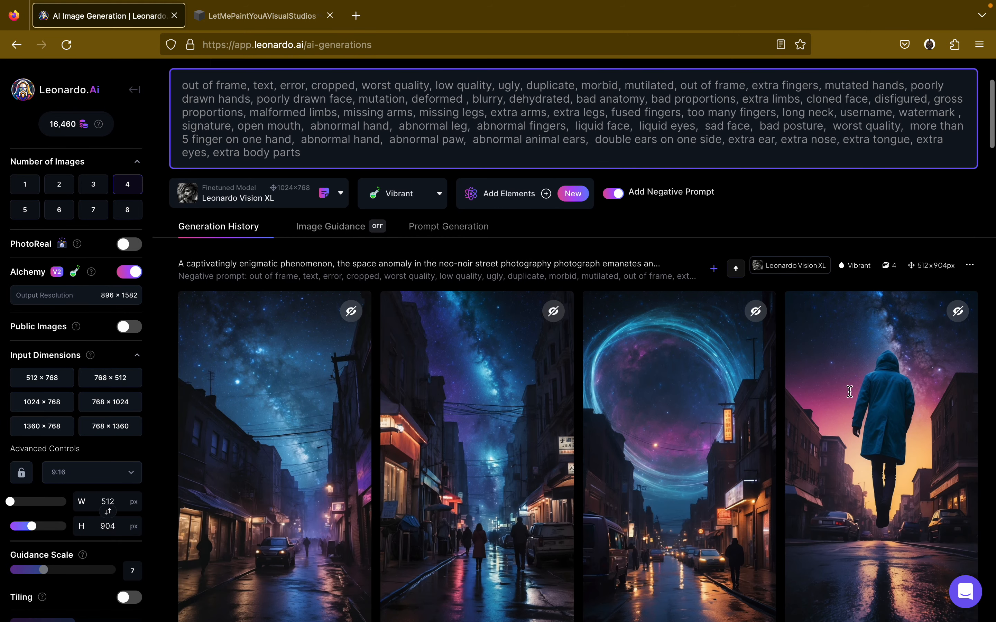
{"action": "scroll", "coordinate": [850, 391], "scroll_direction": "down", "scroll_amount": 5}
{"action": "scroll", "coordinate": [851, 395], "scroll_direction": "down", "scroll_amount": 15}
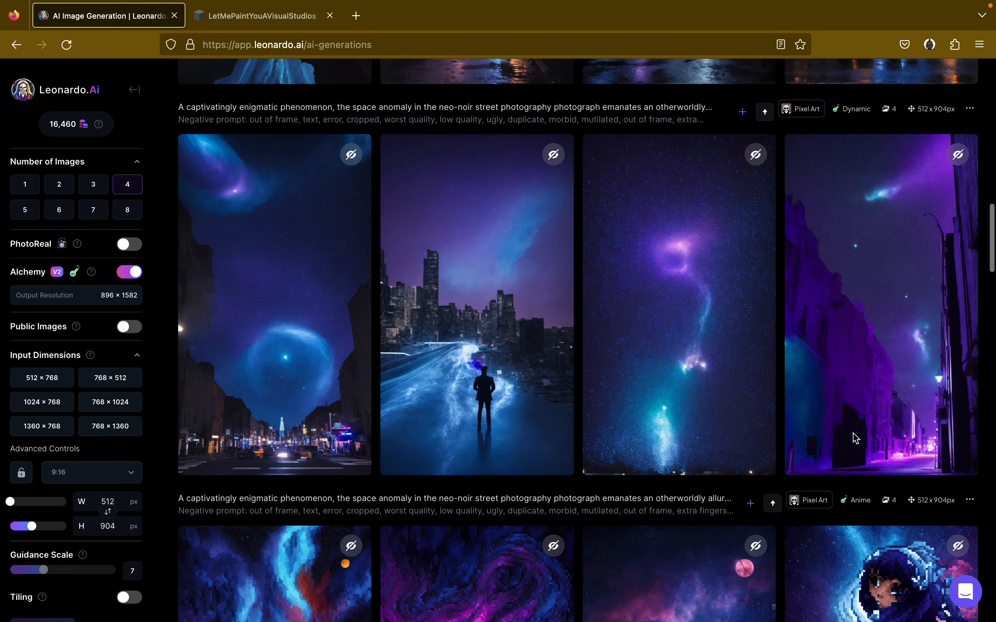
{"action": "scroll", "coordinate": [854, 439], "scroll_direction": "up", "scroll_amount": 3}
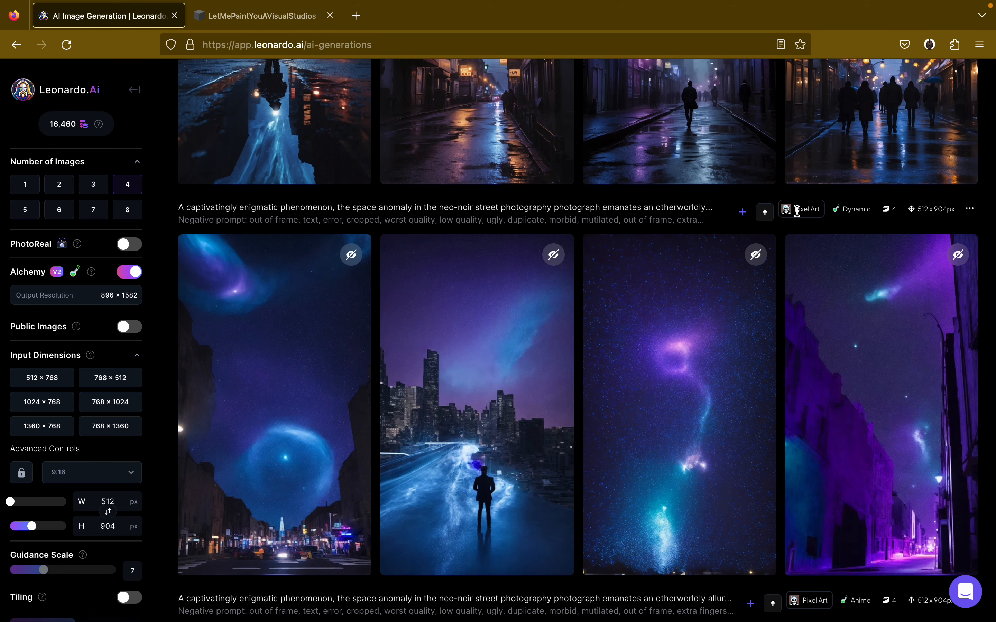
{"action": "scroll", "coordinate": [658, 418], "scroll_direction": "down", "scroll_amount": 10}
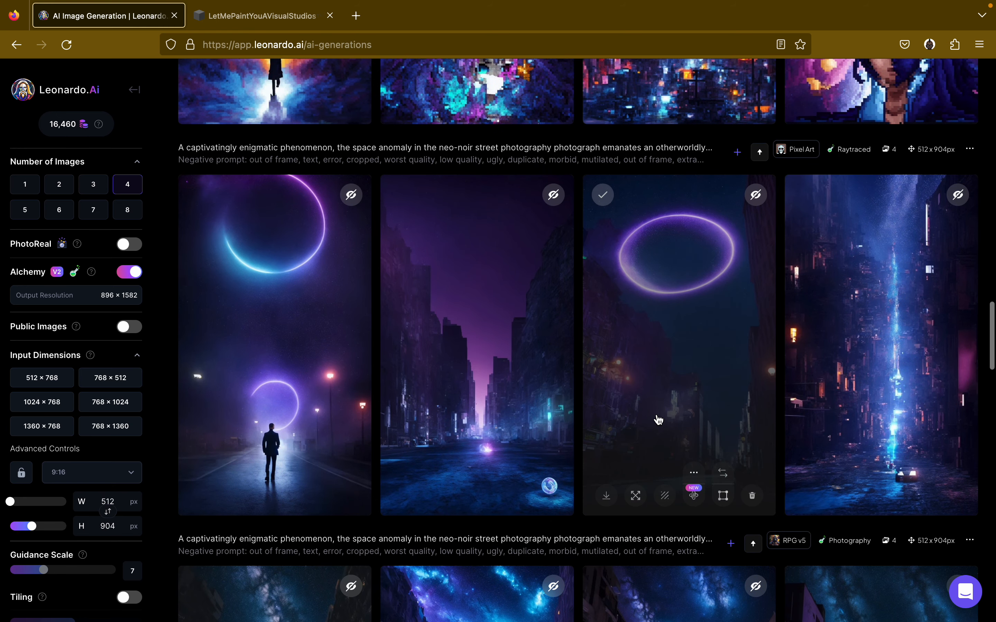
{"action": "scroll", "coordinate": [658, 417], "scroll_direction": "down", "scroll_amount": 6}
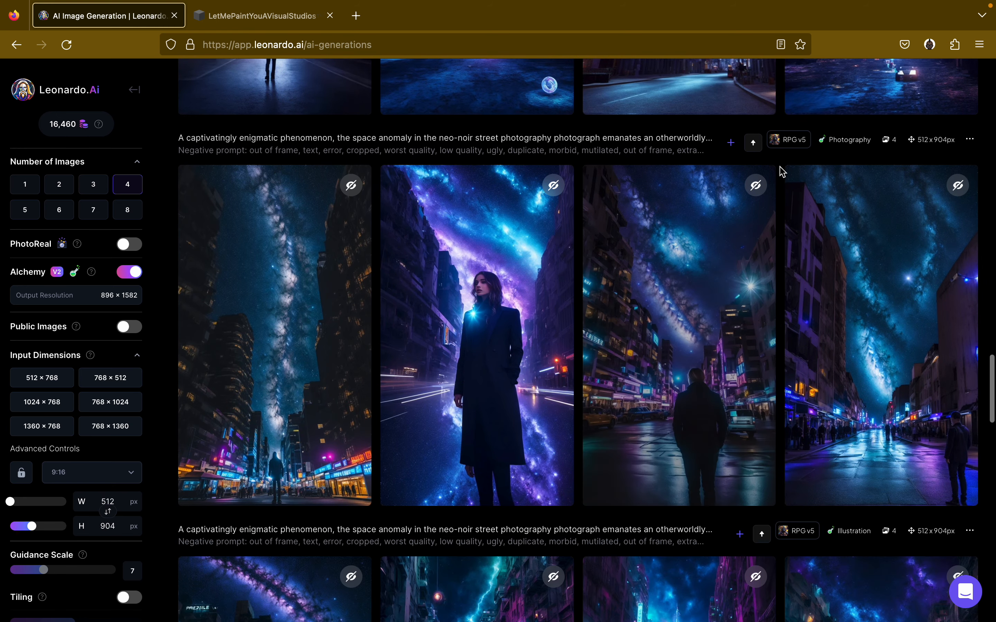
{"action": "scroll", "coordinate": [727, 359], "scroll_direction": "down", "scroll_amount": 10}
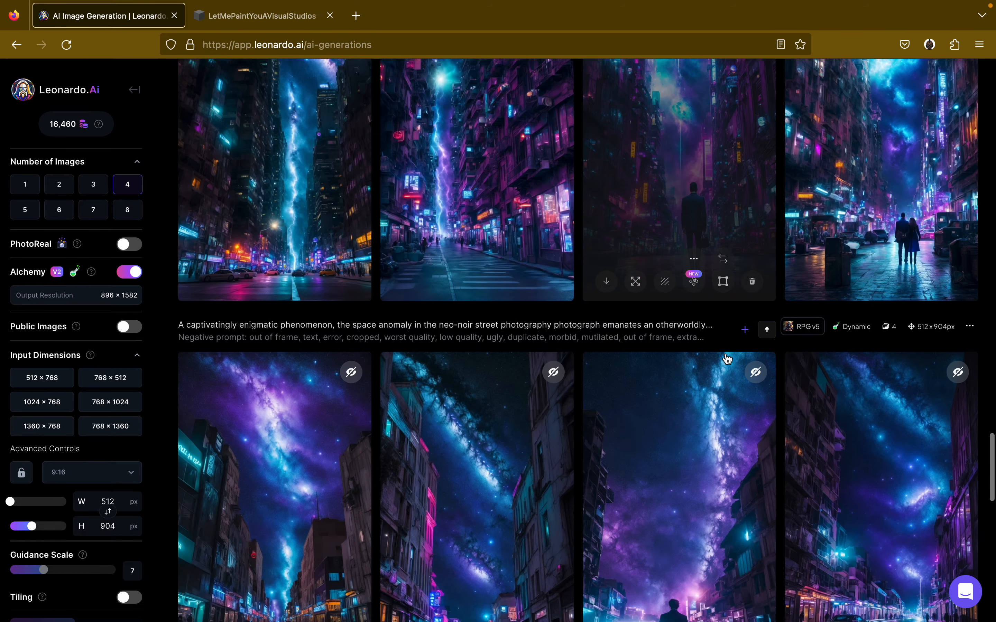
{"action": "scroll", "coordinate": [727, 359], "scroll_direction": "down", "scroll_amount": 15}
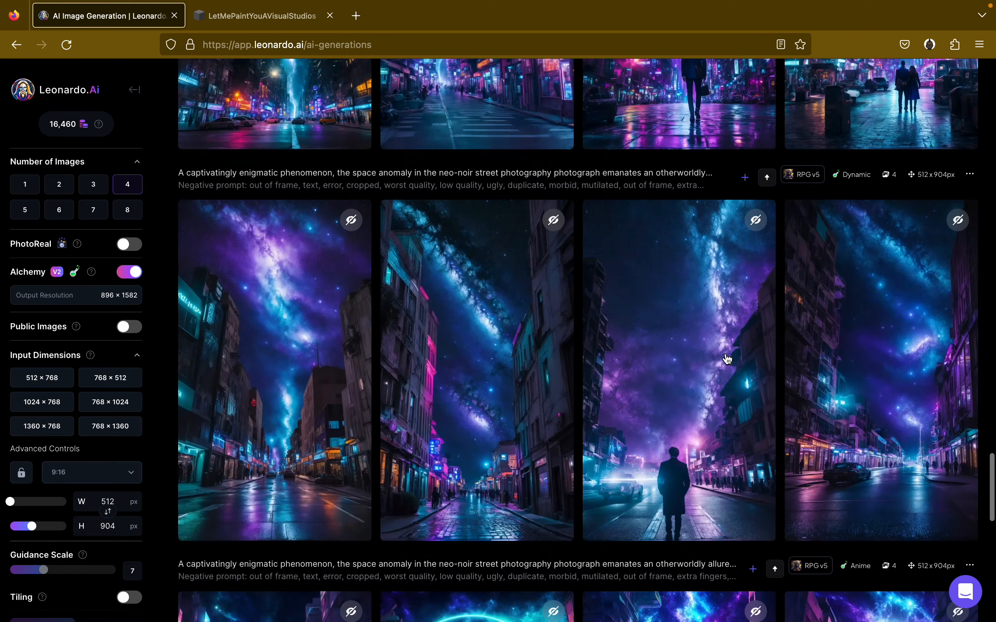
{"action": "scroll", "coordinate": [728, 359], "scroll_direction": "up", "scroll_amount": 10}
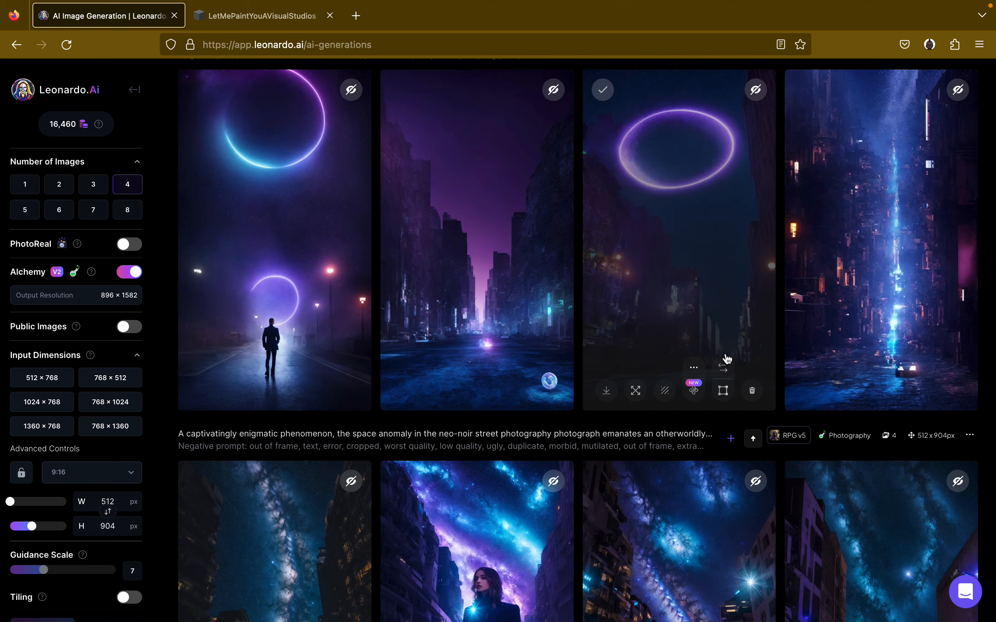
{"action": "scroll", "coordinate": [727, 359], "scroll_direction": "up", "scroll_amount": 10}
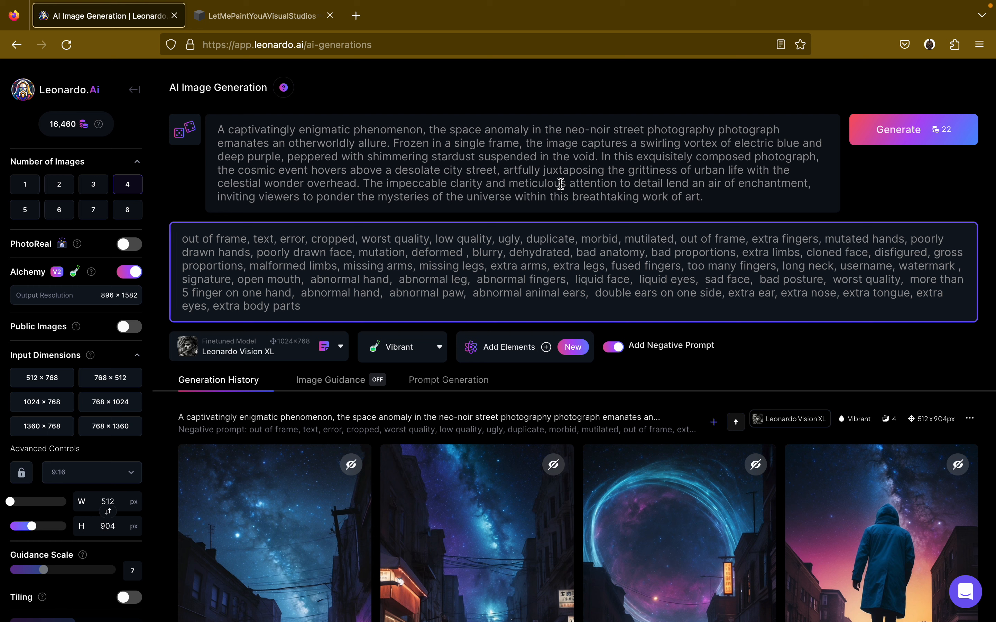
{"action": "left_click", "coordinate": [217, 134]}
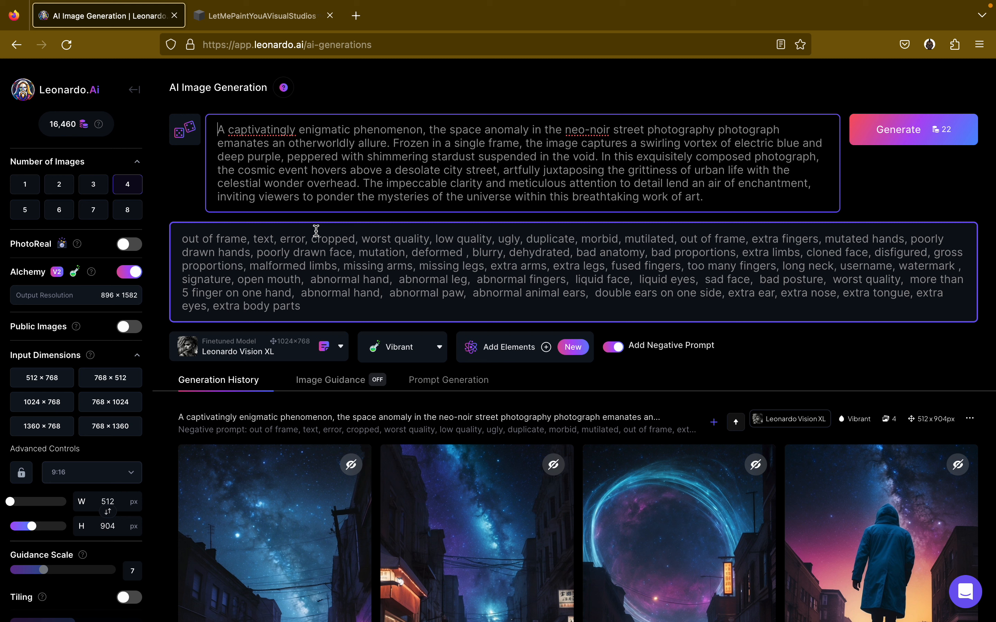
{"action": "type", "text": "\""}
{"action": "key", "text": "BackSpace"}
{"action": "type", "text": "("}
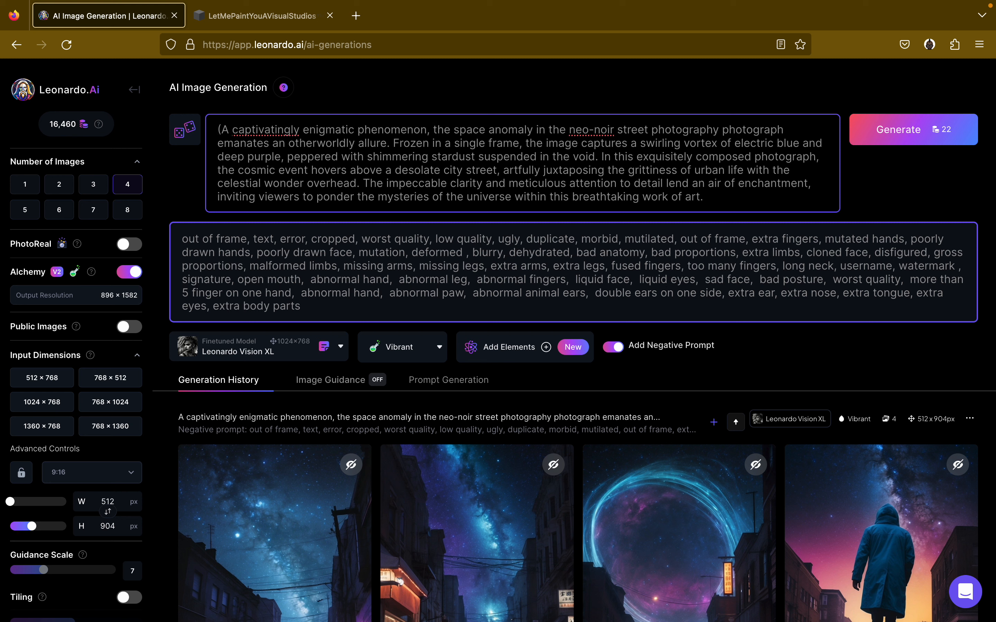
{"action": "type", "text": "\""}
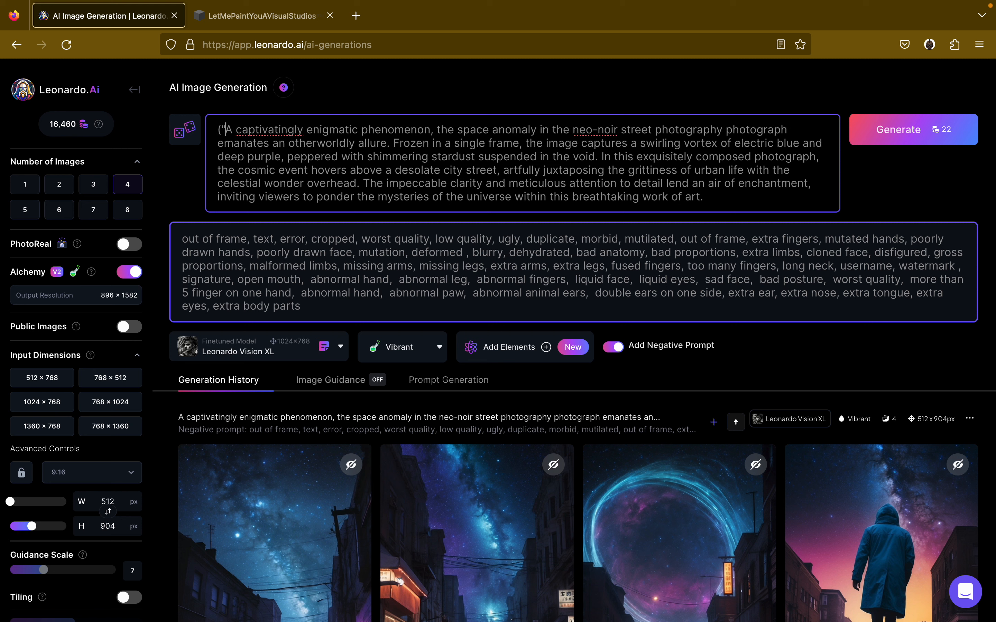
{"action": "left_click", "coordinate": [716, 196]}
{"action": "type", "text": ")"}
{"action": "key", "text": "BackSpace"}
{"action": "key", "text": "BackSpace"}
{"action": "left_click", "coordinate": [224, 131]}
{"action": "key", "text": "BackSpace"}
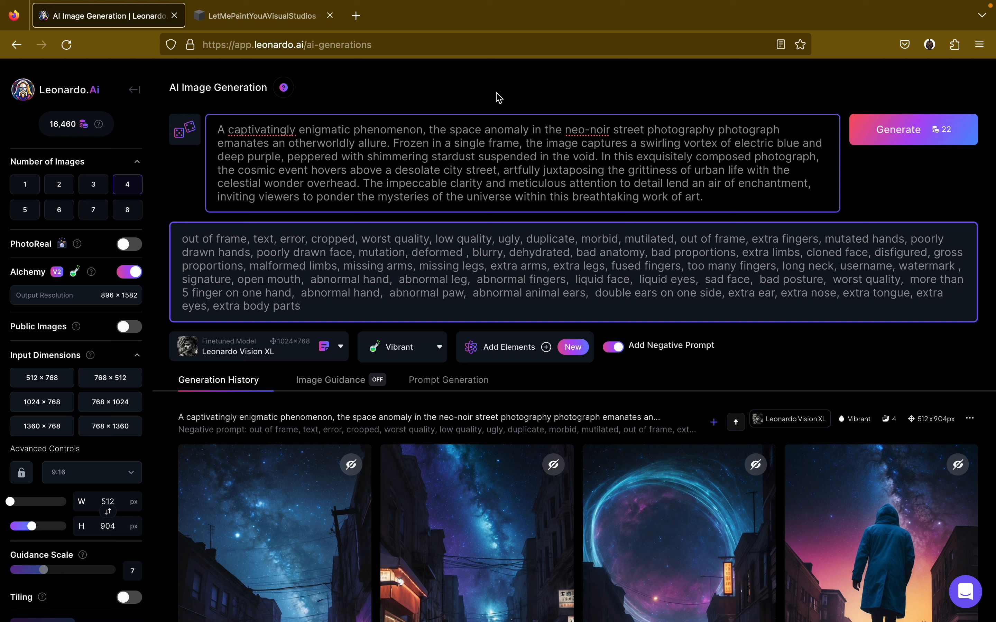
In the prompt, wrap neo-noir as ("neo-noir") and urban life as (("urban life")) to weight these terms.
{"action": "left_click", "coordinate": [568, 130]}
{"action": "type", "text": "(\""}
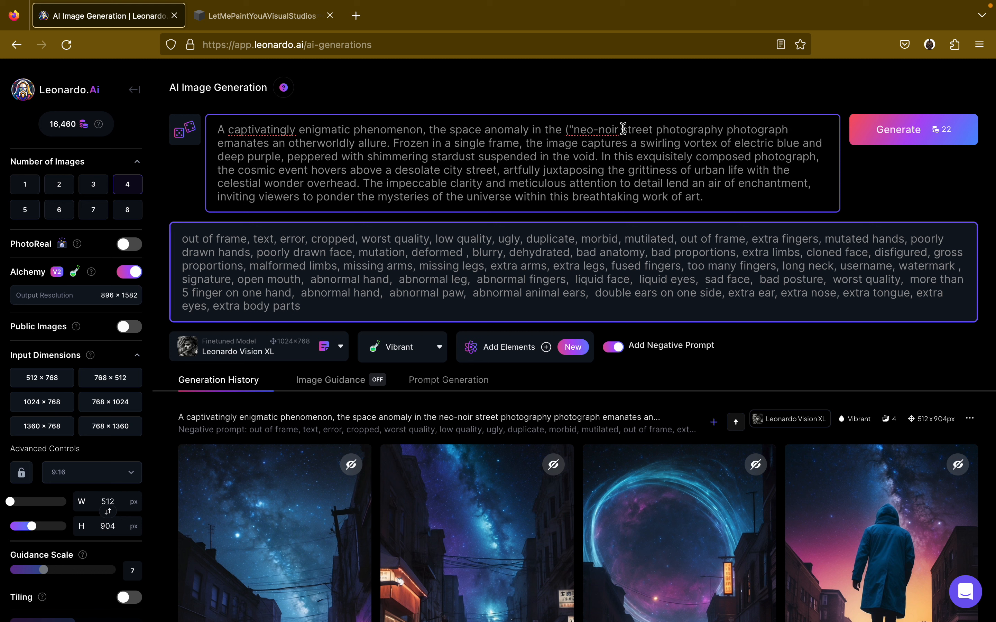
{"action": "type", "text": "\")"}
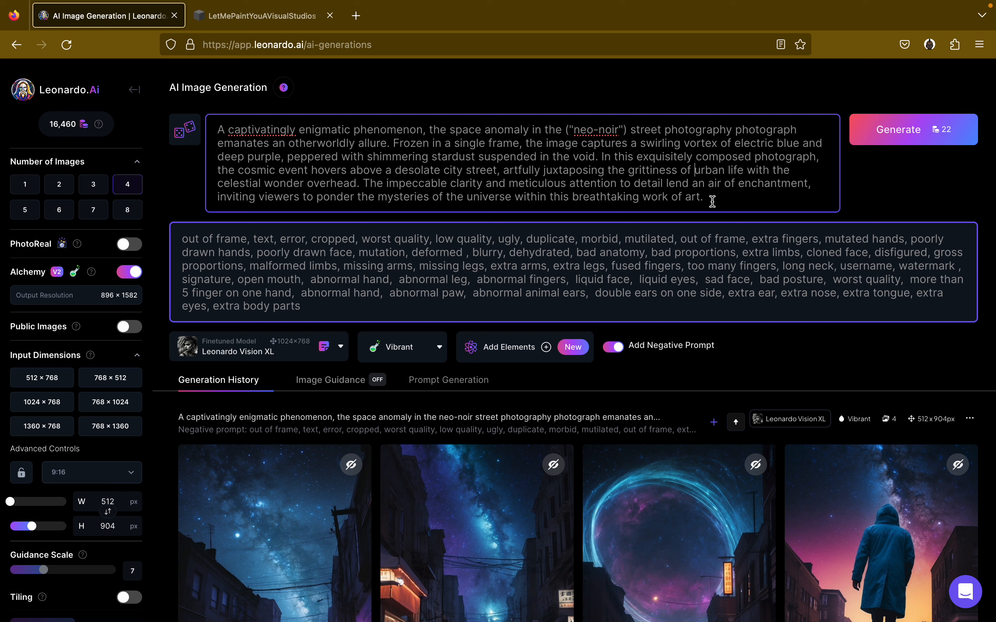
{"action": "type", "text": "((\""}
{"action": "type", "text": "\"))"}
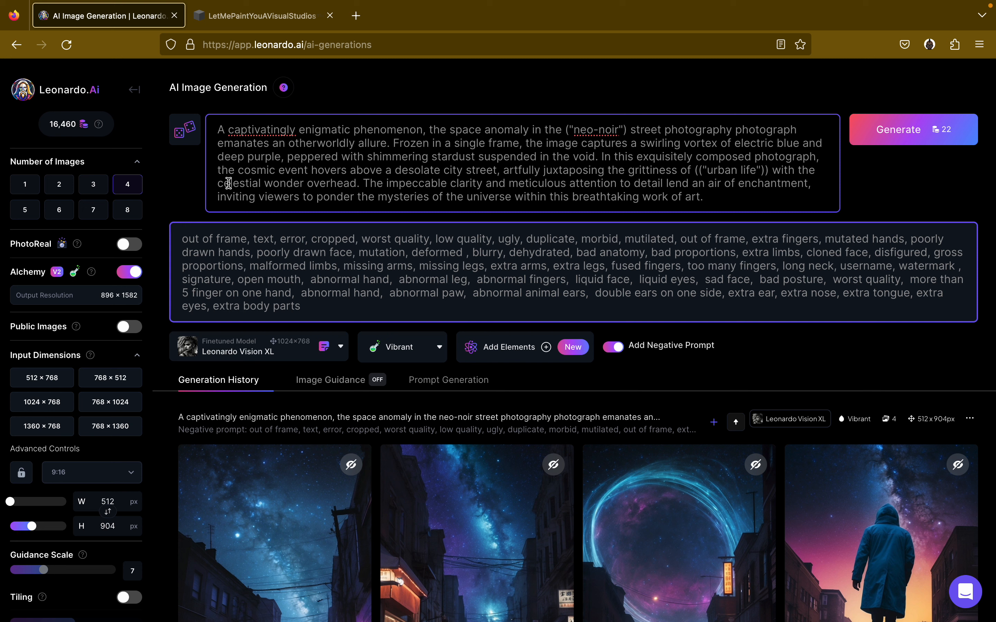
Weight two more prompt phrases as ((("deep purple"))), followed by a comma, and (((("breathtaking work of art.")))).
{"action": "left_click", "coordinate": [218, 156]}
{"action": "type", "text": "(((\""}
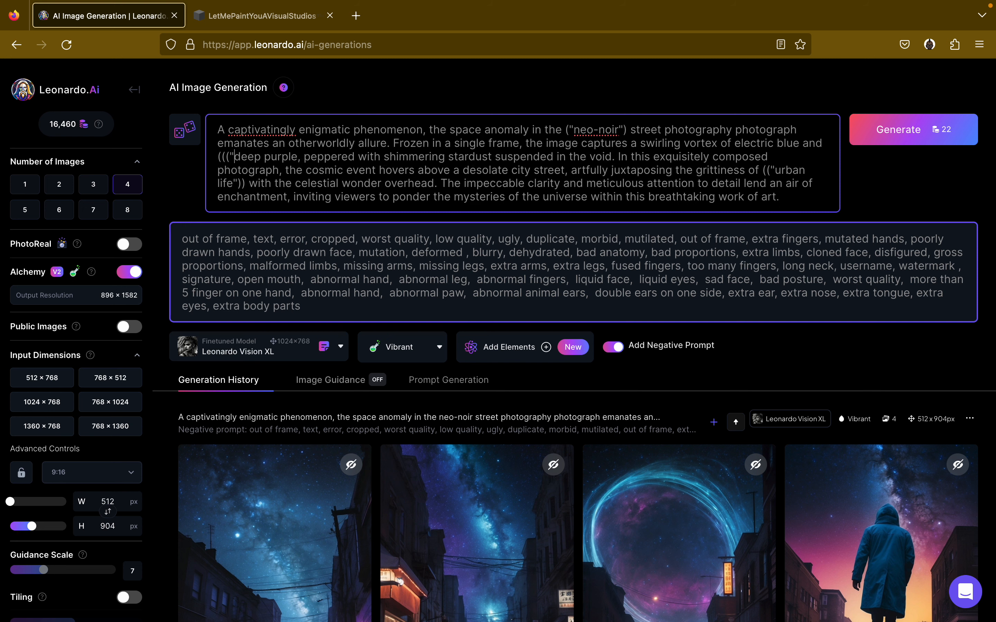
{"action": "left_click", "coordinate": [297, 157]}
{"action": "type", "text": "\"))),"}
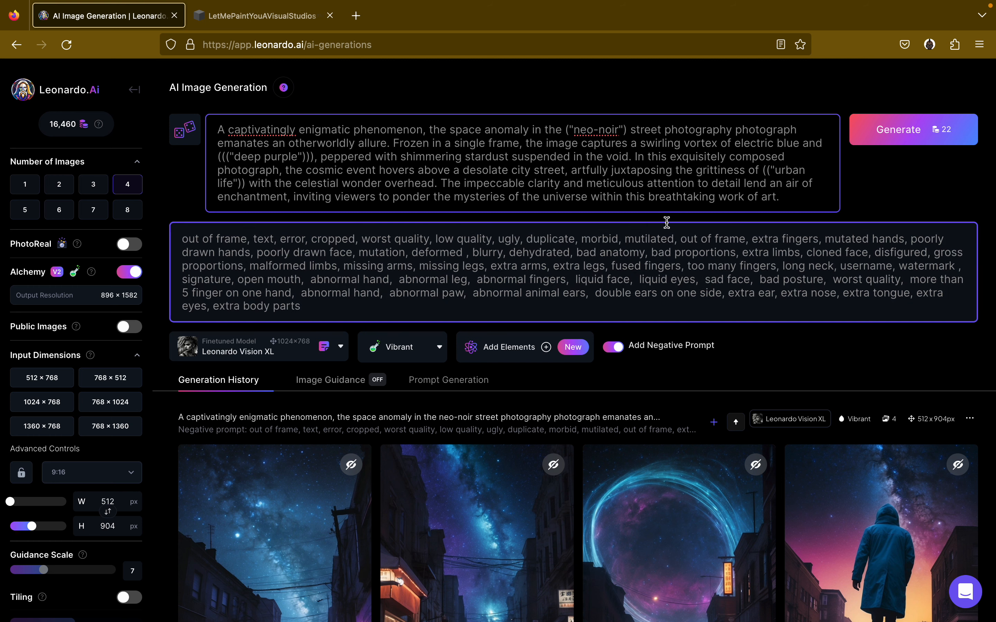
{"action": "left_click", "coordinate": [649, 197]}
{"action": "type", "text": "(((("}
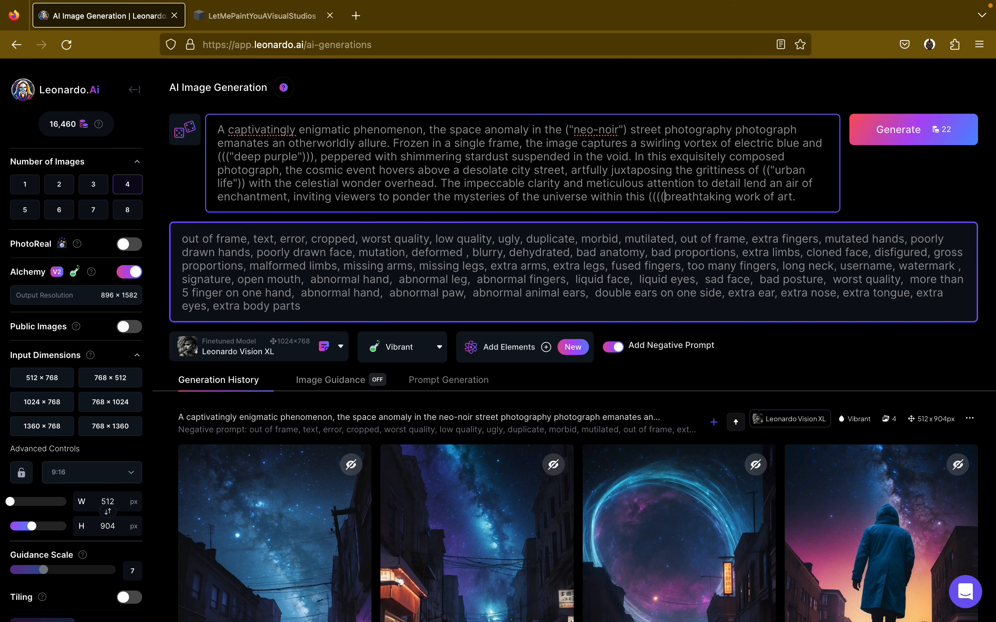
{"action": "type", "text": "\""}
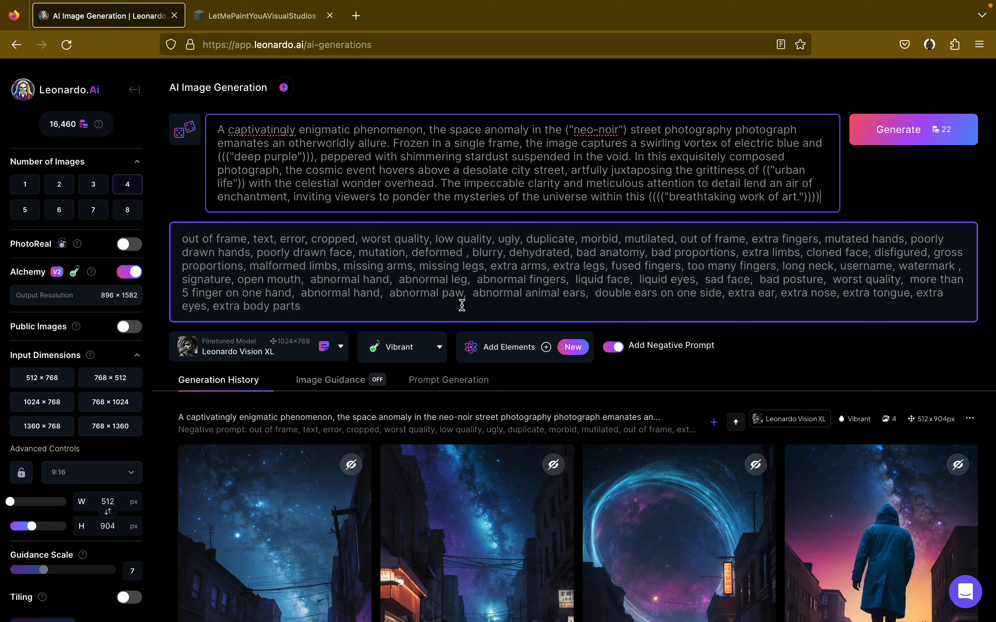
Look over the finetuned model list and the platform models gallery, closing it without choosing a model.
{"action": "left_click", "coordinate": [341, 350]}
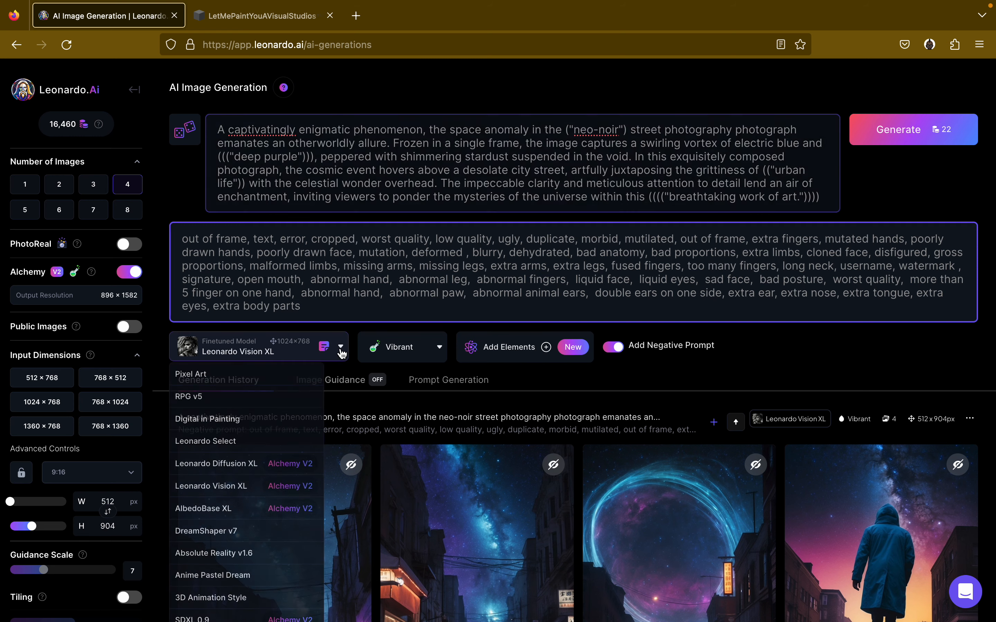
{"action": "scroll", "coordinate": [239, 613], "scroll_direction": "down", "scroll_amount": 3}
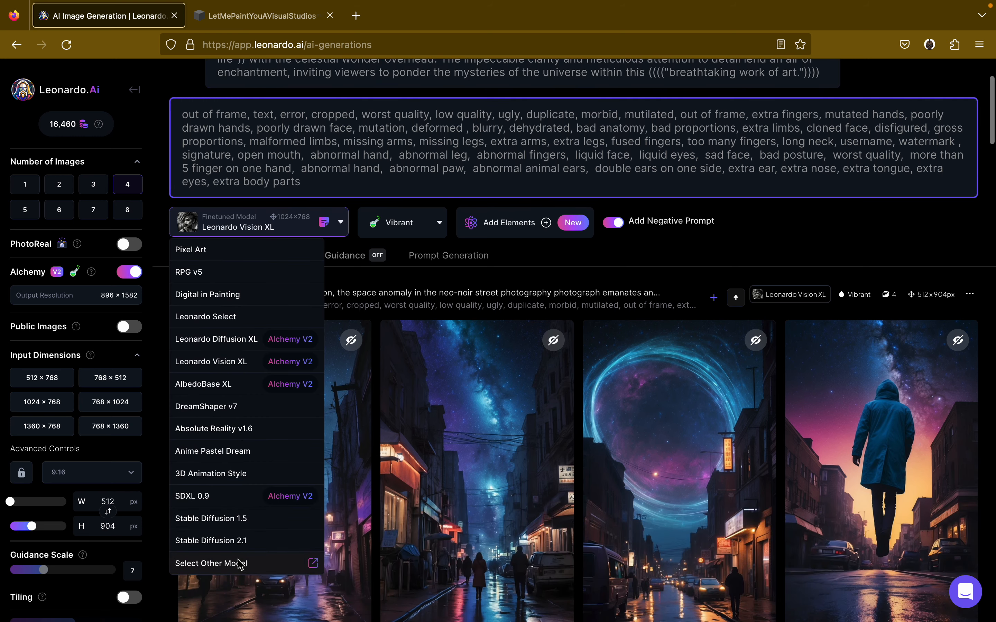
{"action": "left_click", "coordinate": [241, 564]}
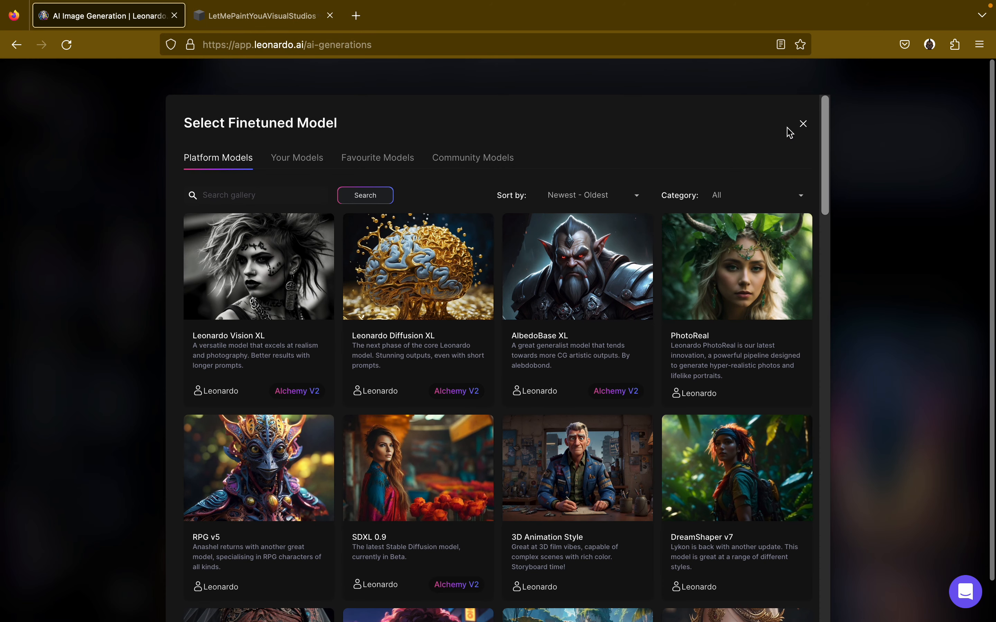
{"action": "left_click", "coordinate": [803, 125]}
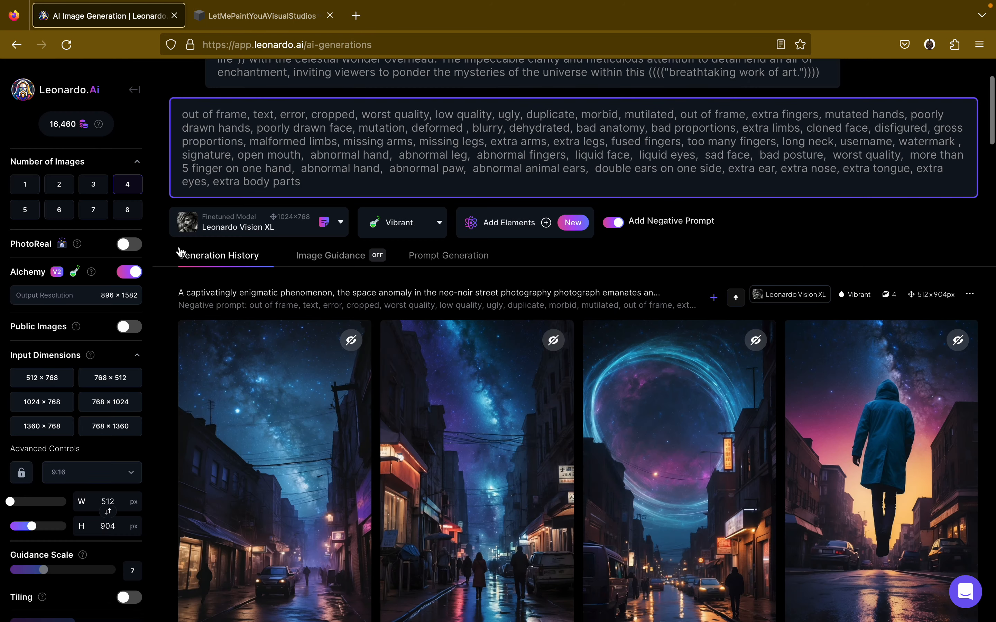
Turn on PhotoReal to view its style presets, and turn PhotoReal off again.
{"action": "left_click", "coordinate": [127, 245]}
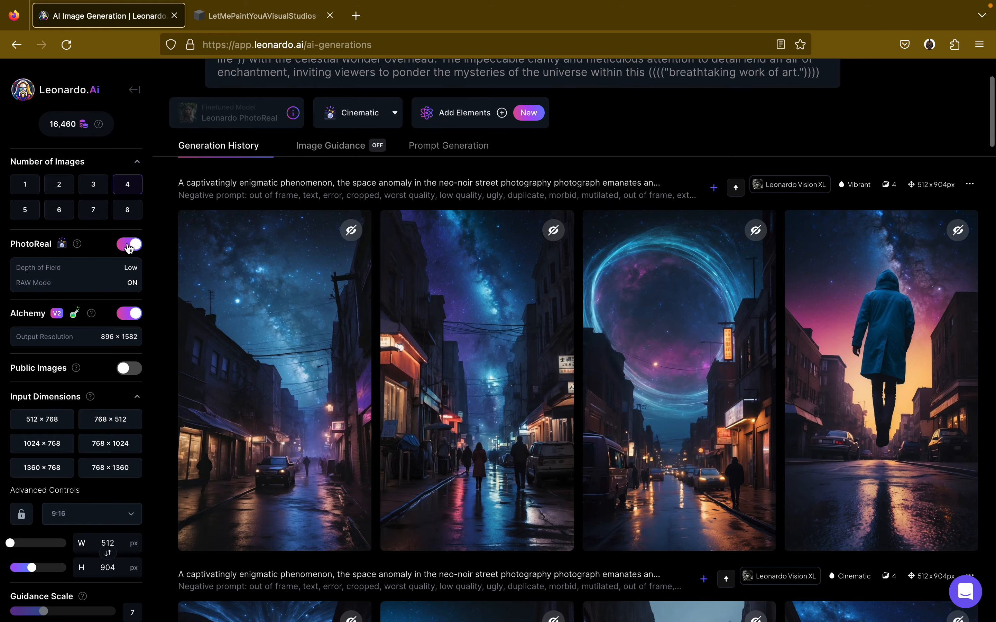
{"action": "scroll", "coordinate": [345, 216], "scroll_direction": "up", "scroll_amount": 3}
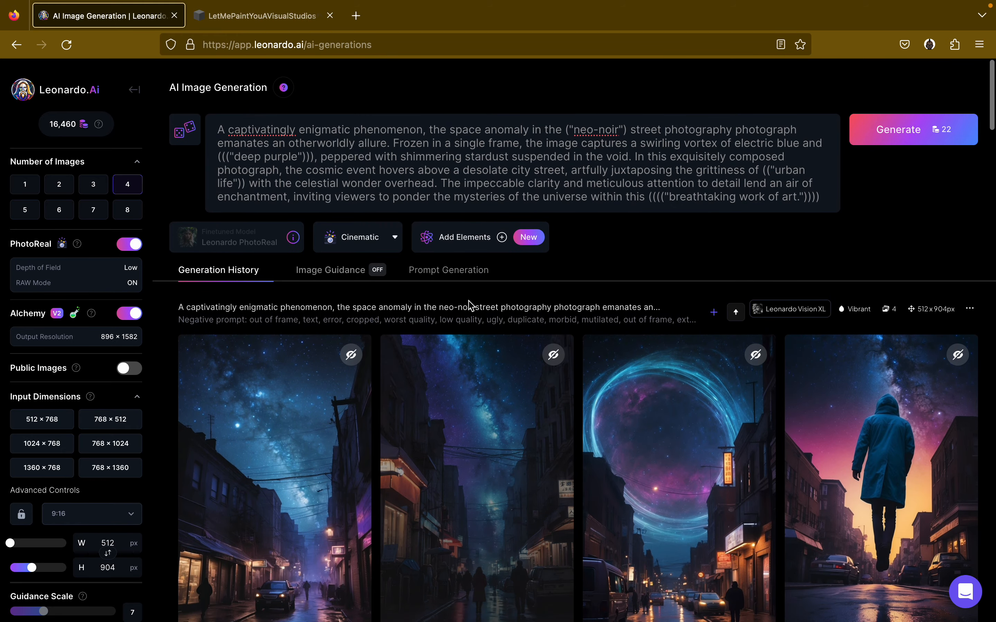
{"action": "left_click", "coordinate": [389, 242]}
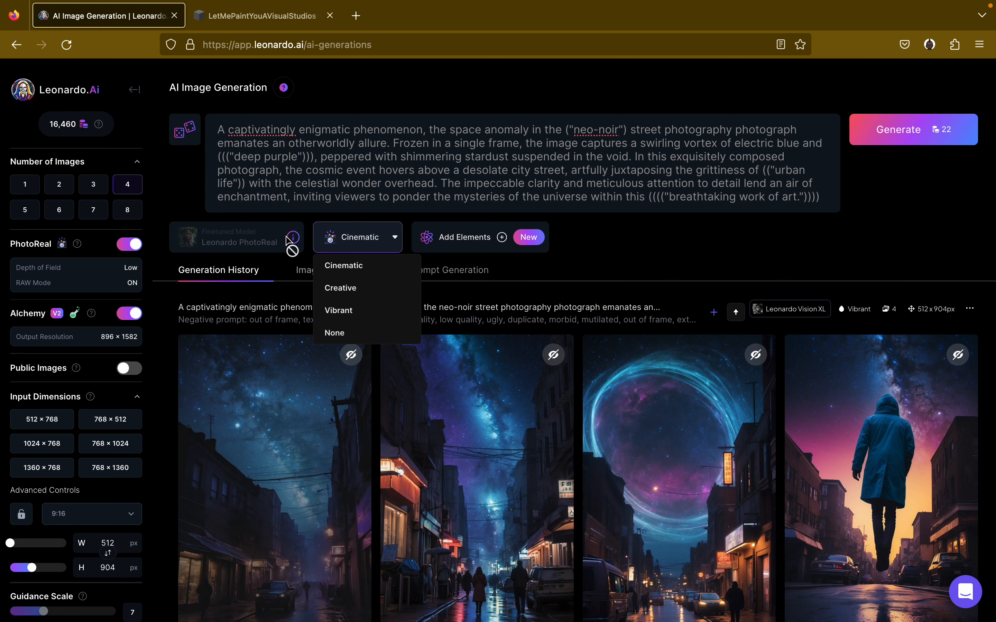
{"action": "left_click", "coordinate": [130, 244]}
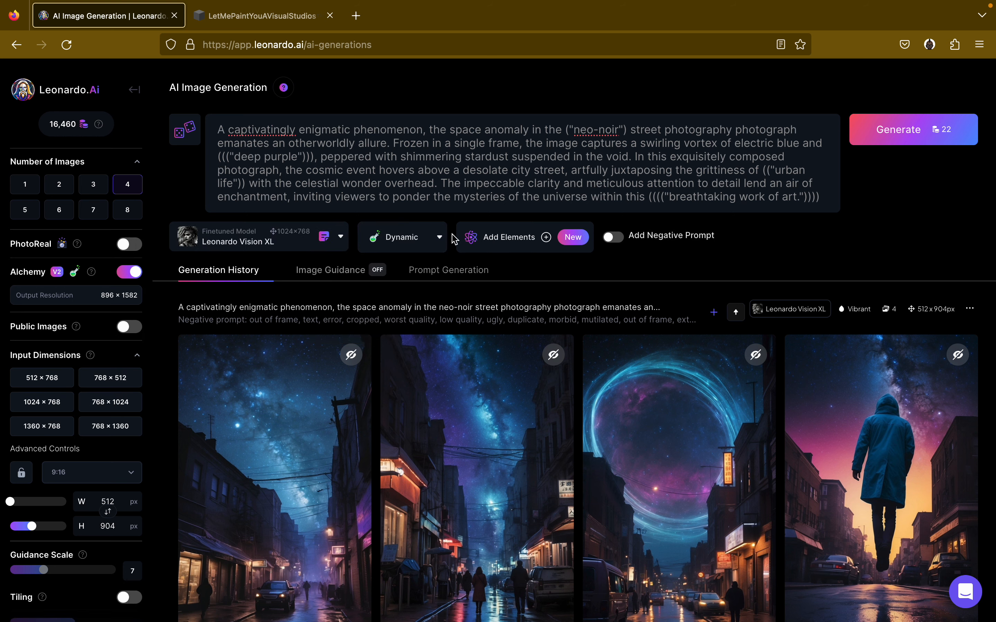
Try the 3D Animation Style and DreamShaper v7 models, comparing the style presets offered for Leonardo Vision XL and DreamShaper v7.
{"action": "left_click", "coordinate": [340, 239]}
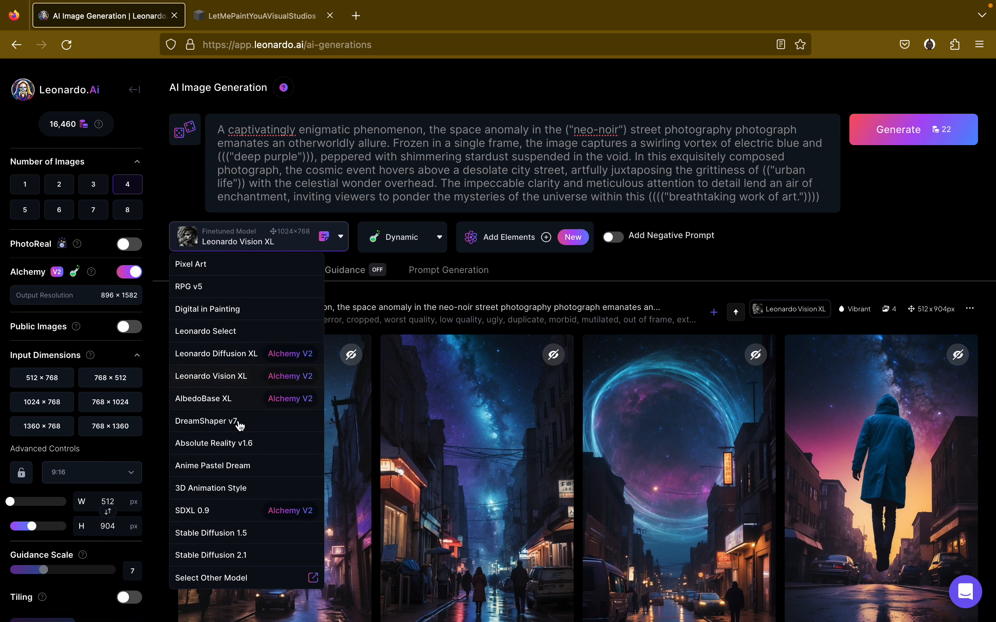
{"action": "left_click", "coordinate": [439, 238]}
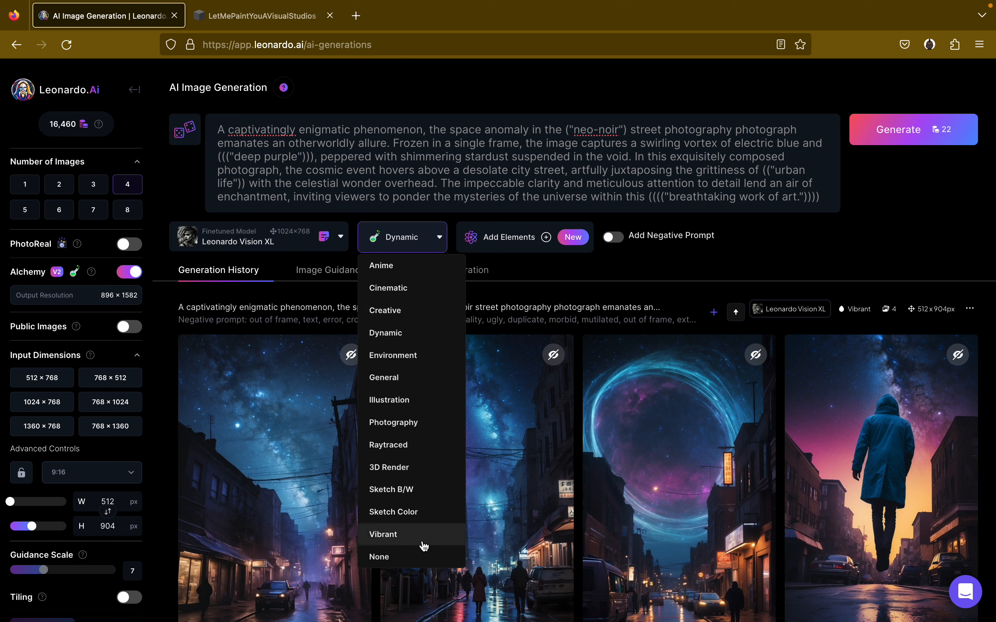
{"action": "left_click", "coordinate": [341, 238]}
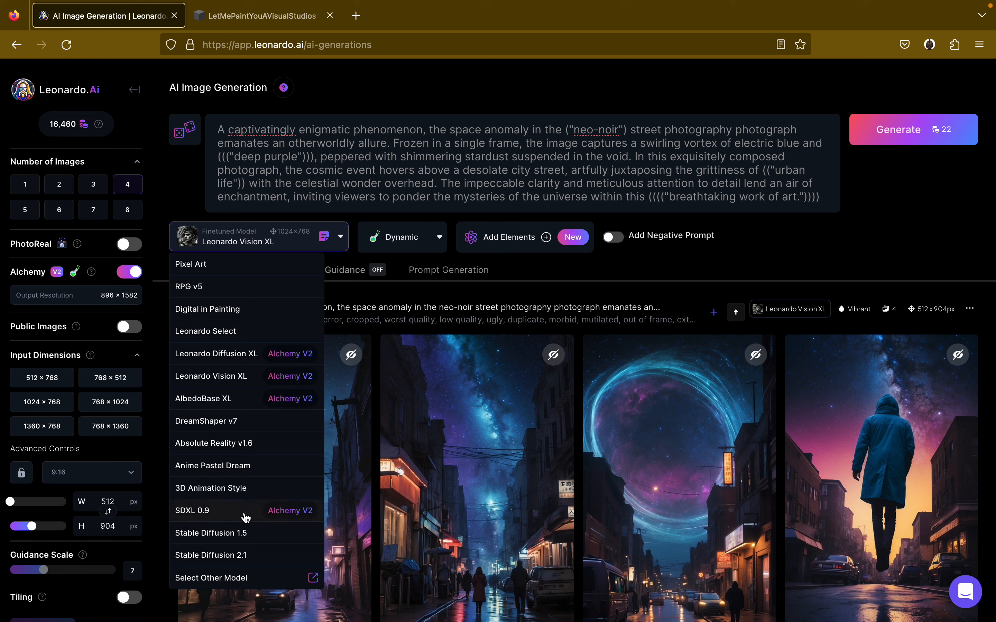
{"action": "left_click", "coordinate": [234, 490]}
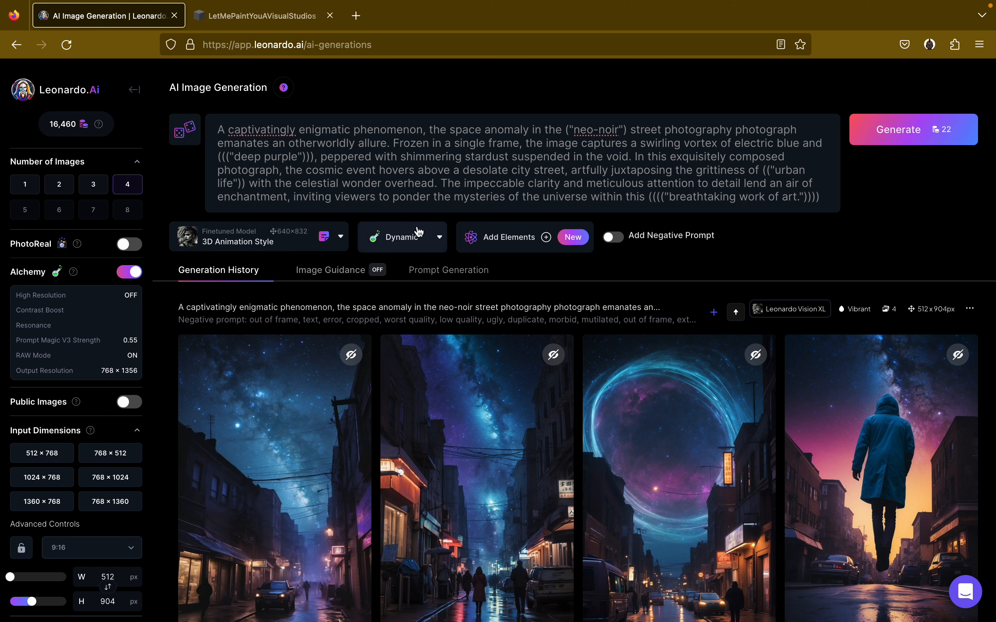
{"action": "left_click", "coordinate": [346, 239]}
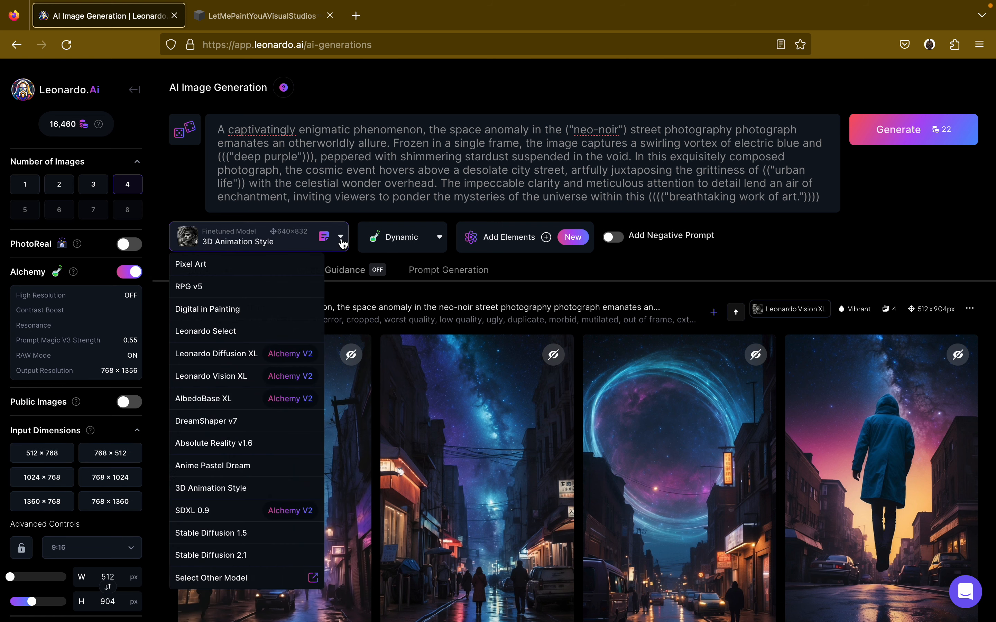
{"action": "left_click", "coordinate": [233, 422]}
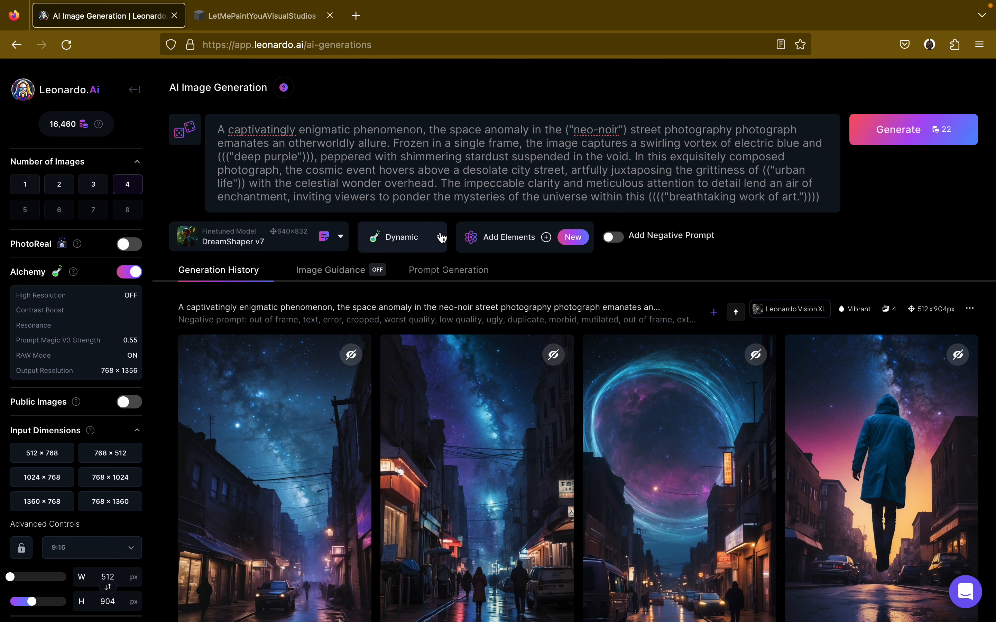
{"action": "left_click", "coordinate": [443, 237]}
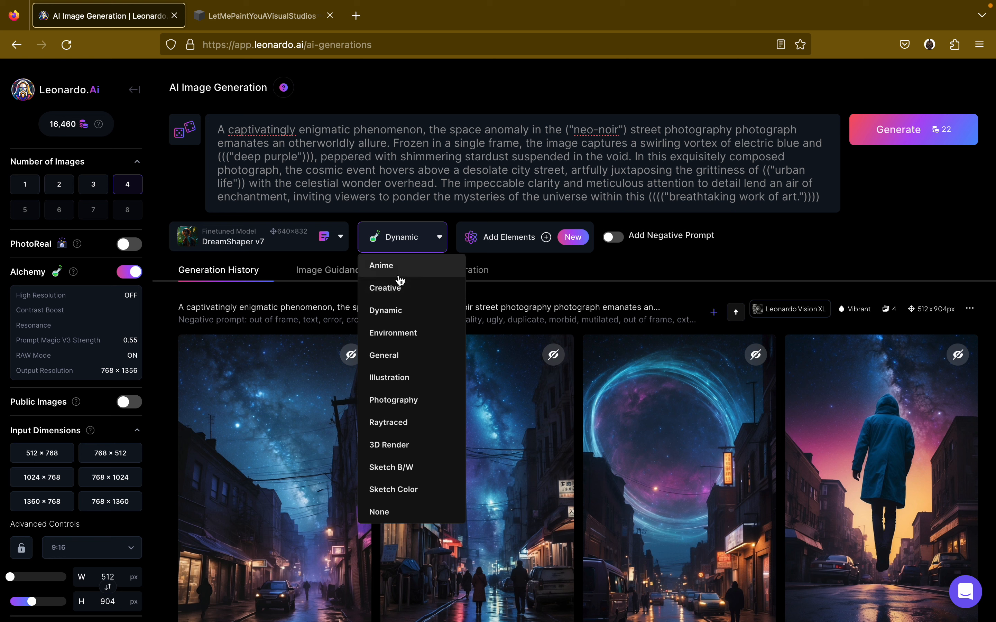
Choose Leonardo Diffusion XL as the finetuned model and view its style presets.
{"action": "left_click", "coordinate": [341, 236]}
{"action": "left_click", "coordinate": [239, 353]}
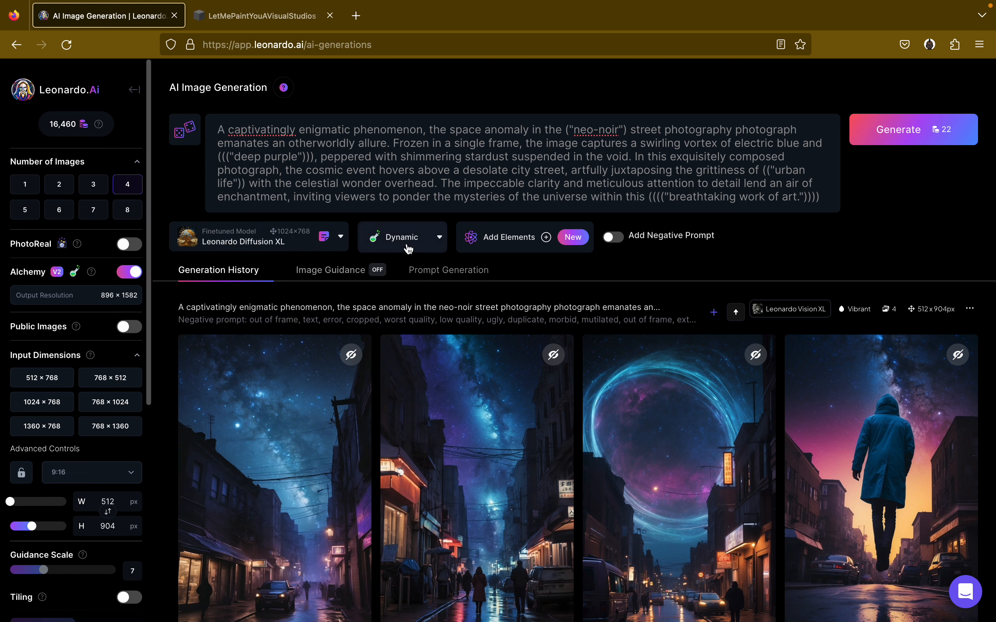
{"action": "left_click", "coordinate": [429, 236]}
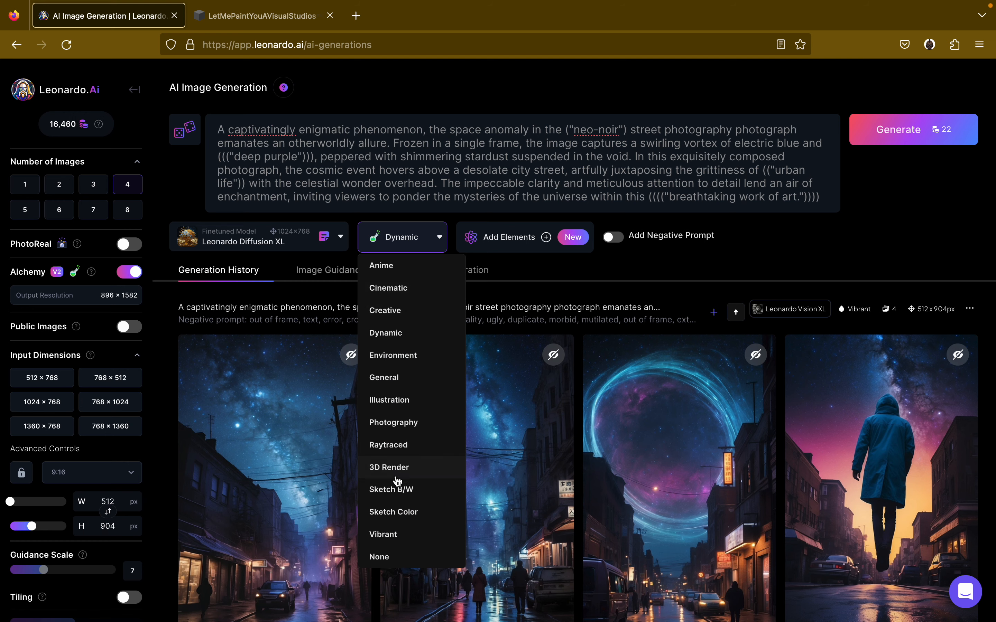
Turn on PhotoReal and save its settings with Depth of Field set to Medium.
{"action": "left_click", "coordinate": [129, 245]}
{"action": "left_click", "coordinate": [97, 282]}
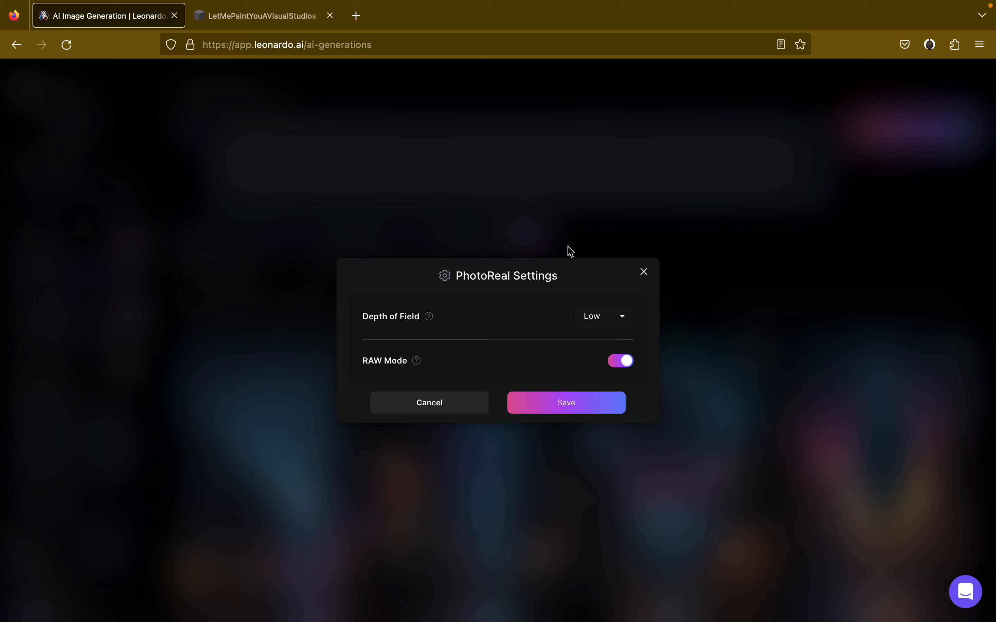
{"action": "left_click", "coordinate": [611, 321]}
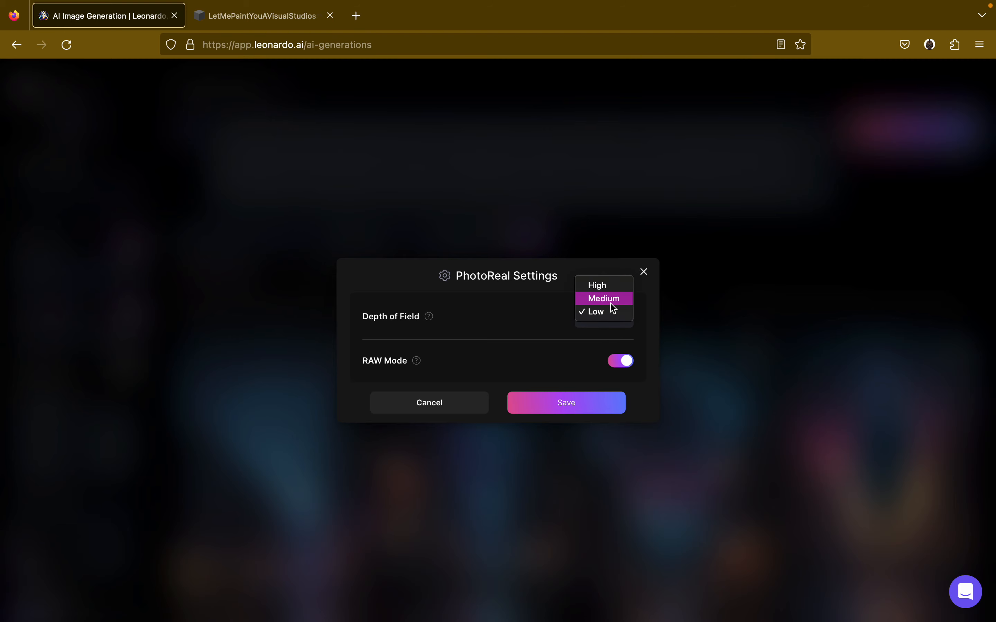
{"action": "left_click", "coordinate": [613, 305]}
{"action": "left_click", "coordinate": [578, 406]}
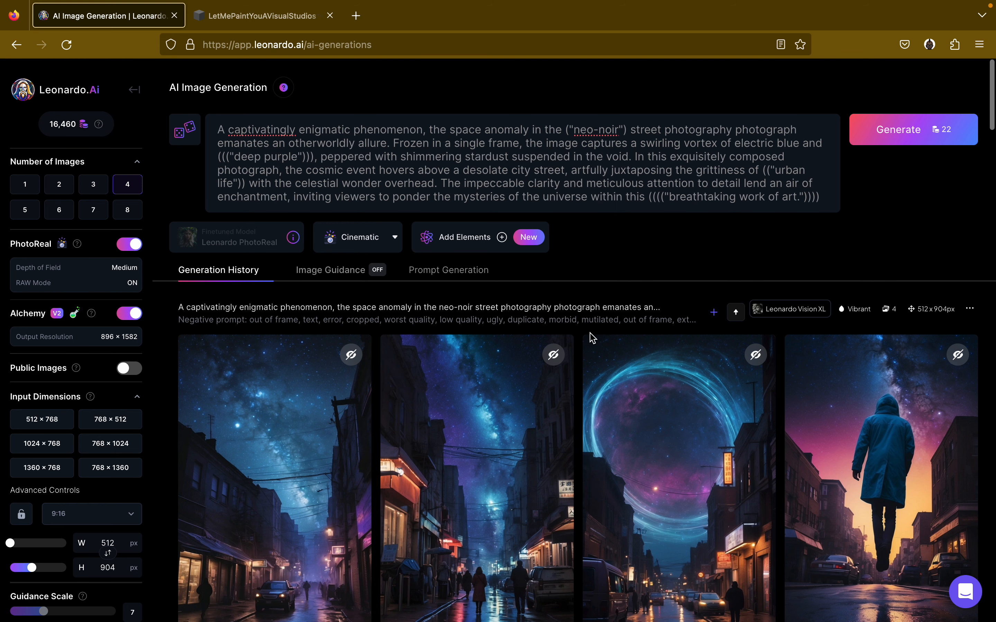
Read the explanations of Depth of Field and RAW Mode in the PhotoReal settings, and save the settings as they are.
{"action": "left_click", "coordinate": [77, 275]}
{"action": "mouse_move", "coordinate": [430, 322]}
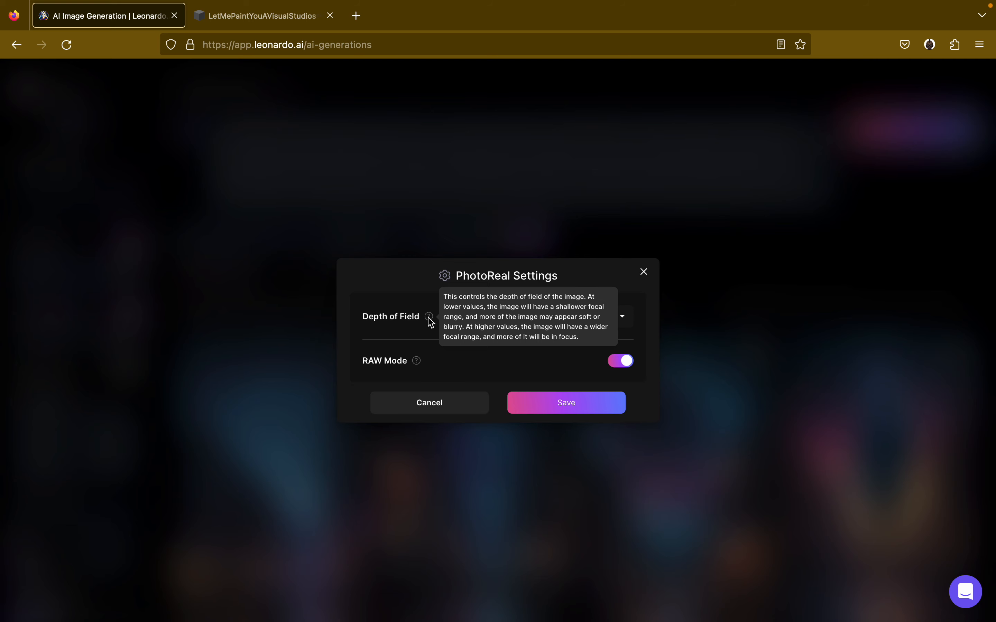
{"action": "mouse_move", "coordinate": [417, 363]}
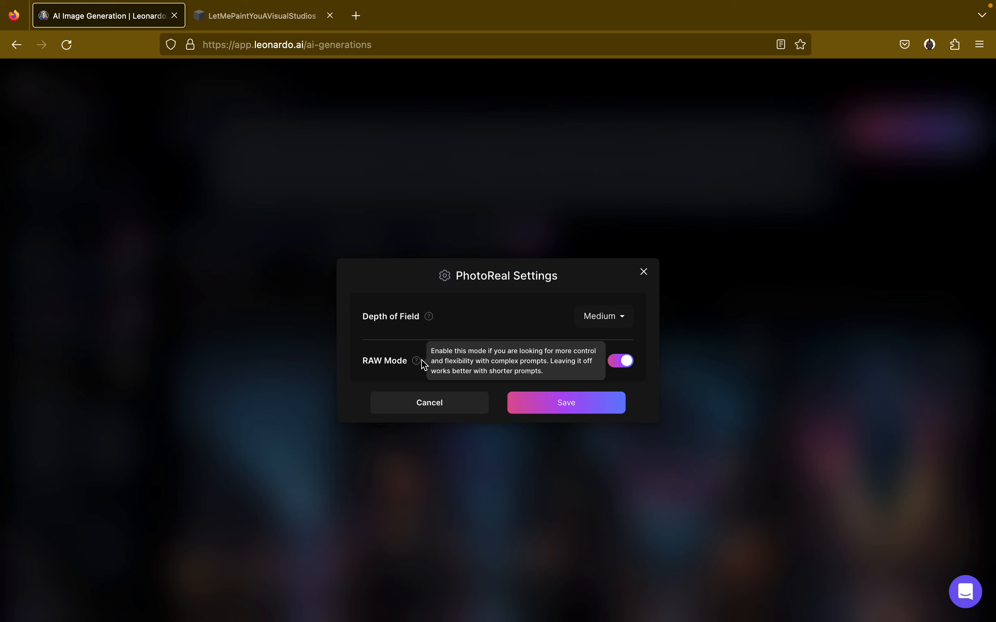
{"action": "left_click", "coordinate": [572, 408]}
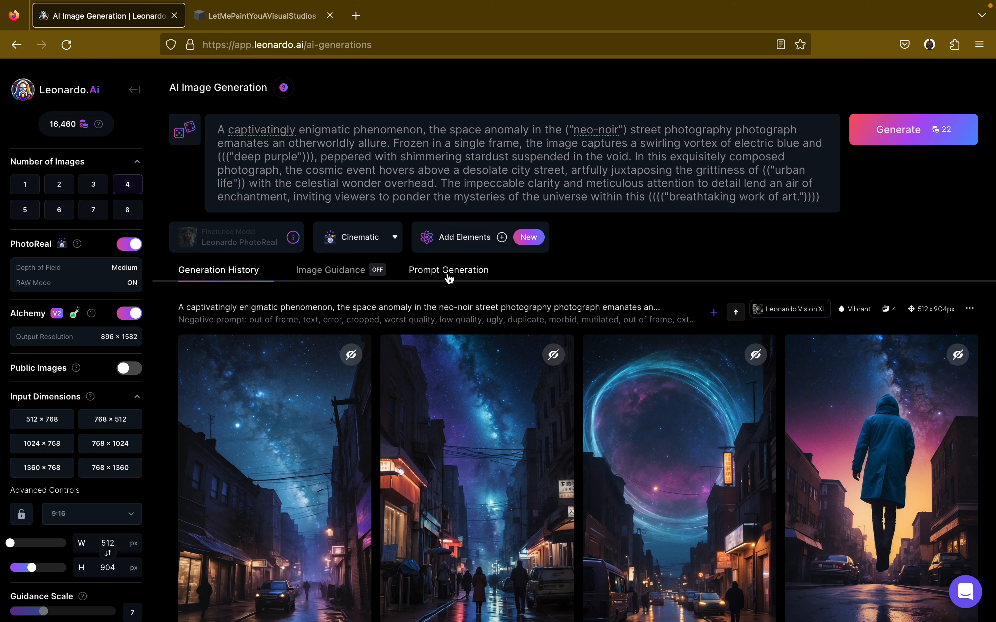
Look over the generation history and the image upload inputs under Image Guidance.
{"action": "scroll", "coordinate": [487, 330], "scroll_direction": "down", "scroll_amount": 3}
{"action": "scroll", "coordinate": [488, 331], "scroll_direction": "up", "scroll_amount": 2}
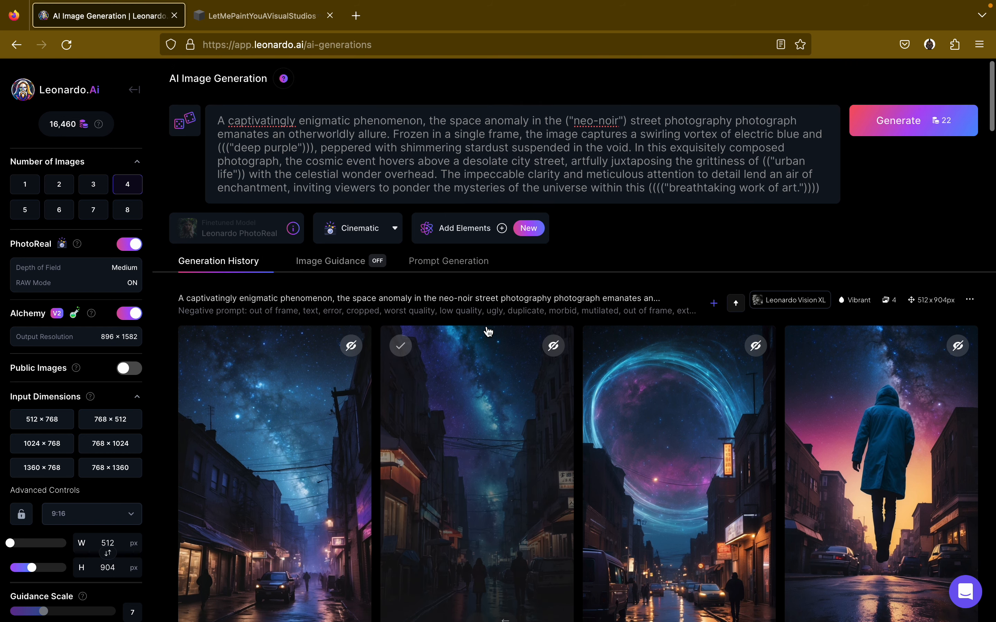
{"action": "left_click", "coordinate": [350, 261]}
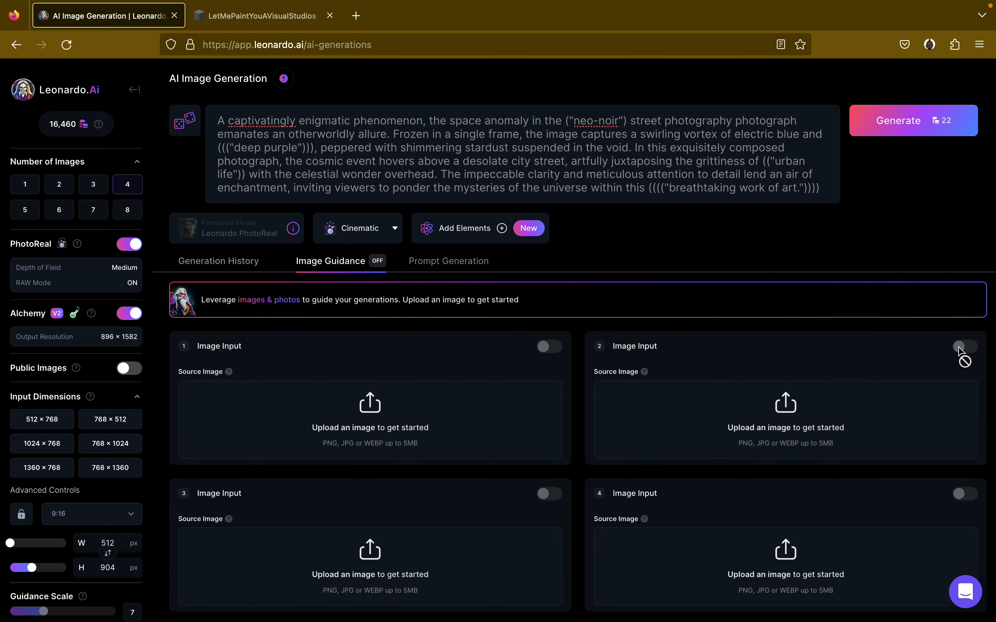
Copy the main prompt into the Prompt Generation idea field and trim its ending so it stops after ((("deep purple"))).
{"action": "left_click", "coordinate": [461, 272]}
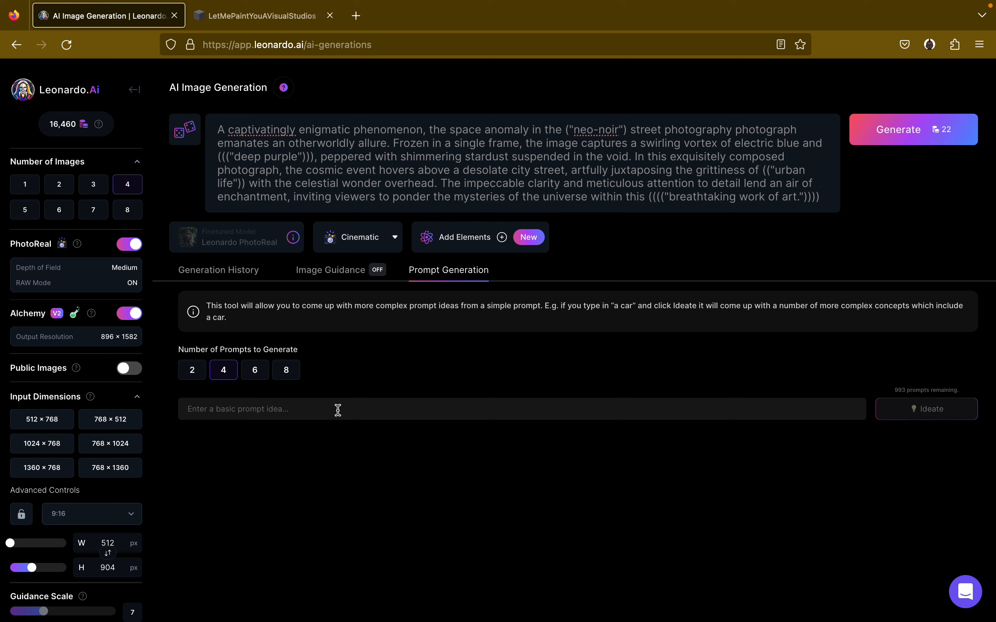
{"action": "triple_click", "coordinate": [314, 189]}
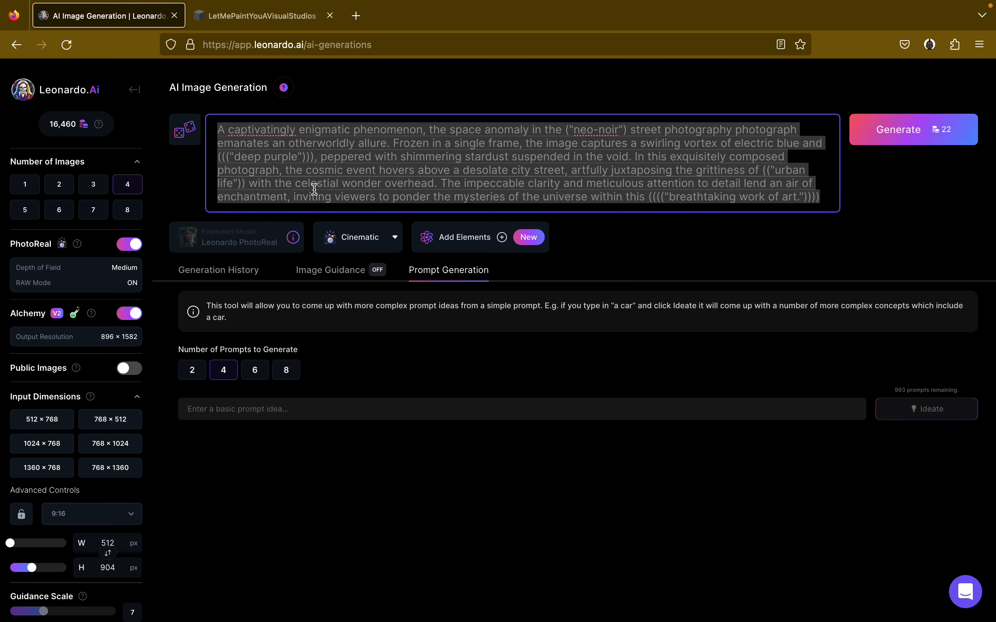
{"action": "left_click", "coordinate": [243, 410]}
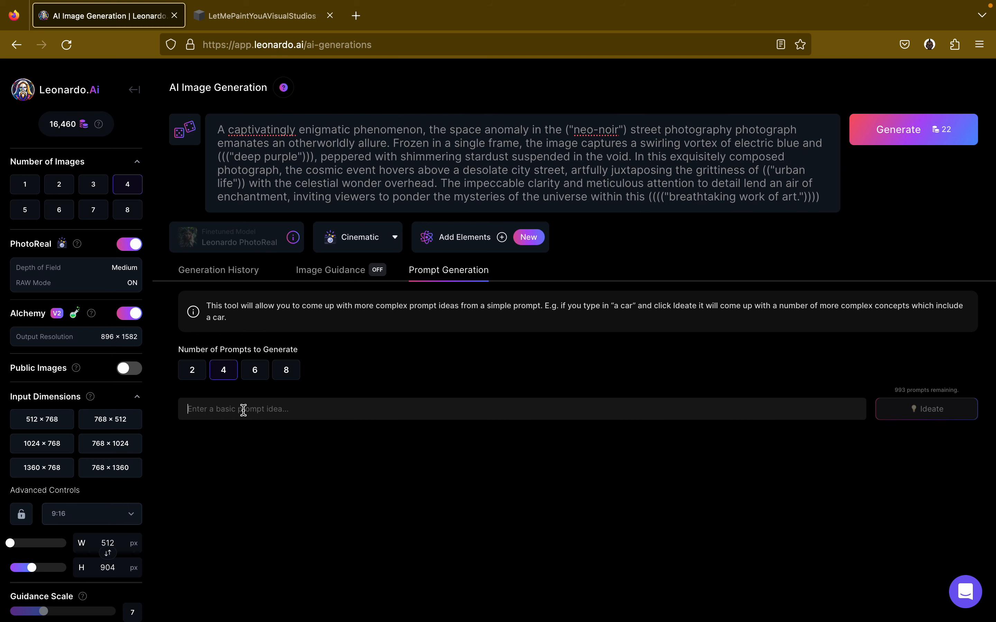
{"action": "type", "text": "A captivatingly enigmatic phenomenon, the space anomaly in the (\"neo-noir\") street photography photograph emanates an otherworldly allure. Frozen in a single frame, the image captures a swirling vortex of electric blue and (((\"deep purple\"))), pepper"}
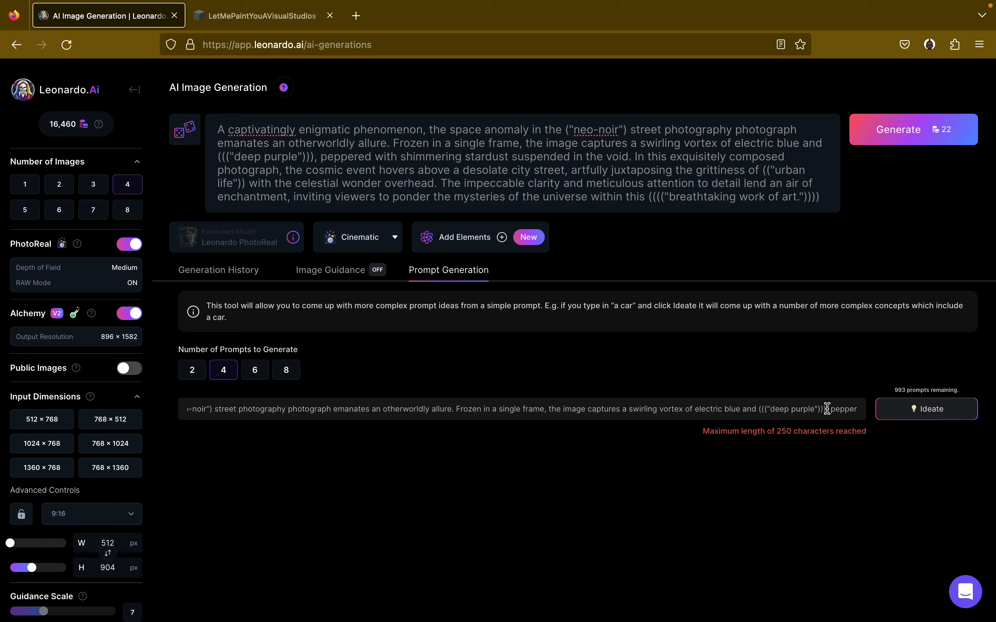
{"action": "left_click_drag", "start_coordinate": [827, 410], "coordinate": [863, 415]}
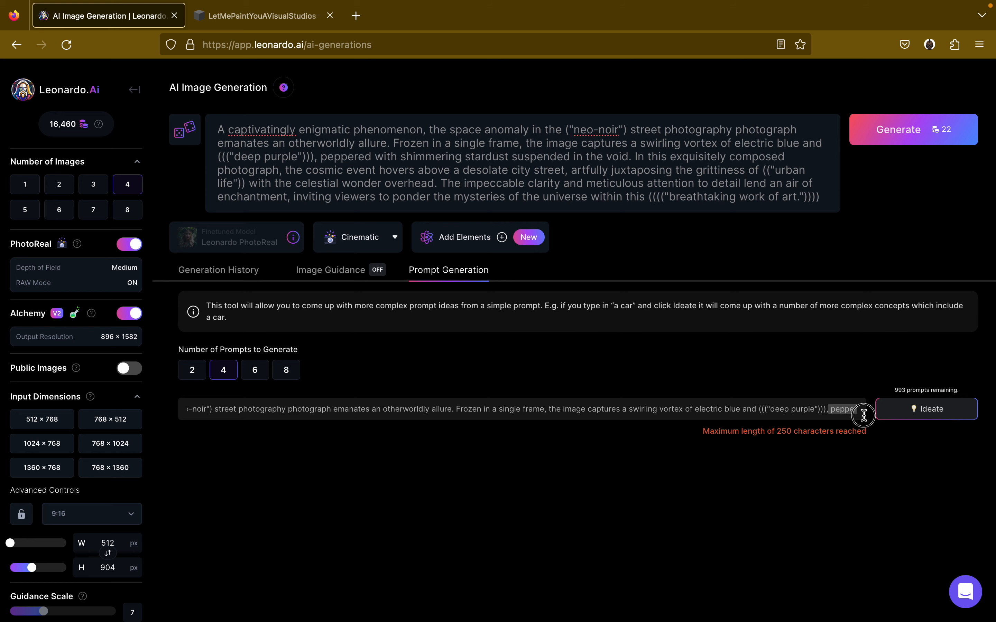
{"action": "key", "text": "BackSpace"}
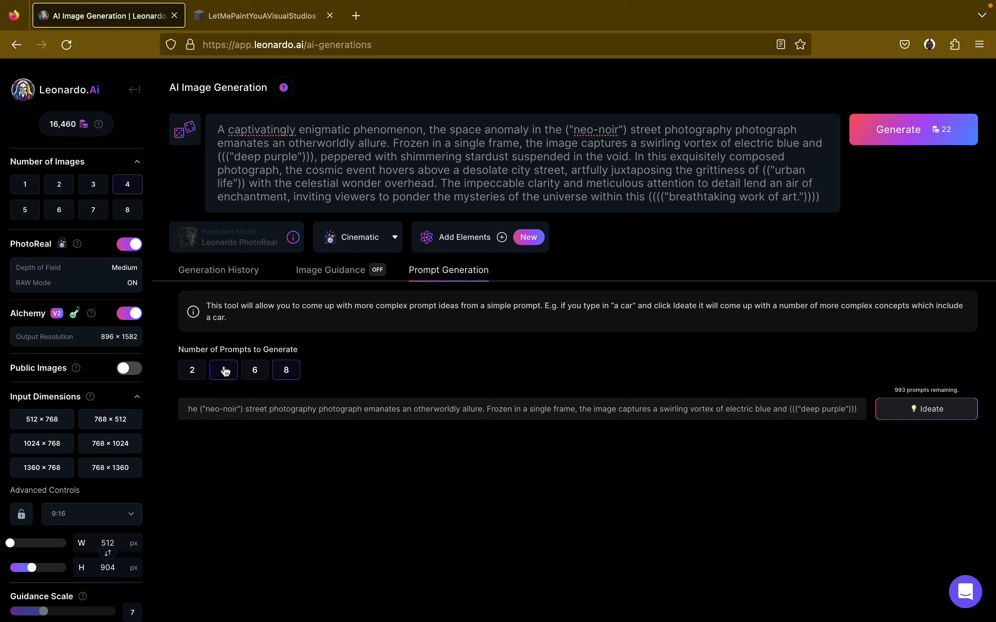
Return to the generation history, set the PhotoReal style to None, and generate four images.
{"action": "left_click", "coordinate": [232, 280]}
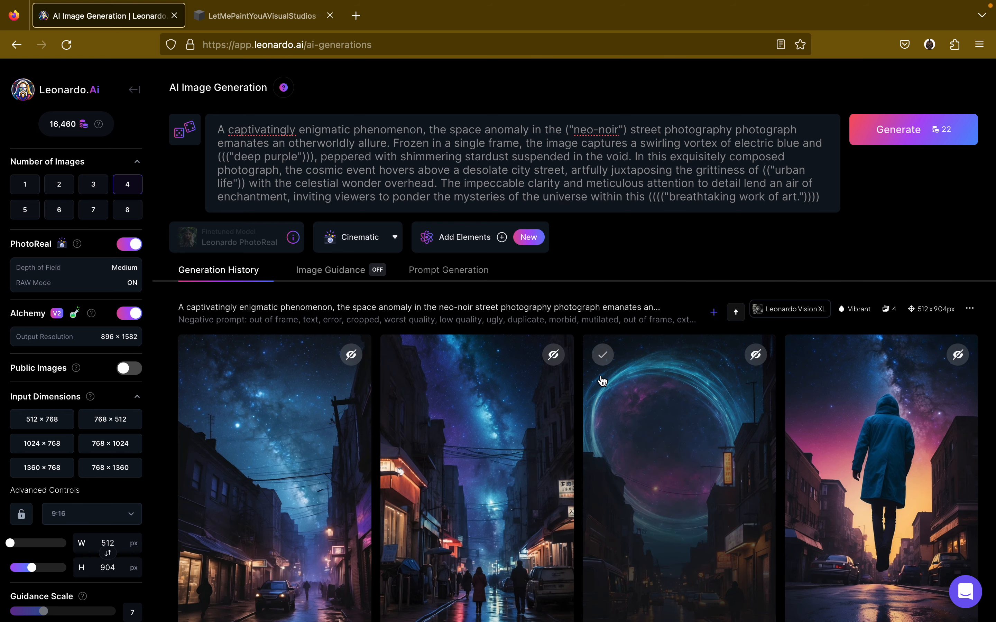
{"action": "left_click", "coordinate": [393, 242]}
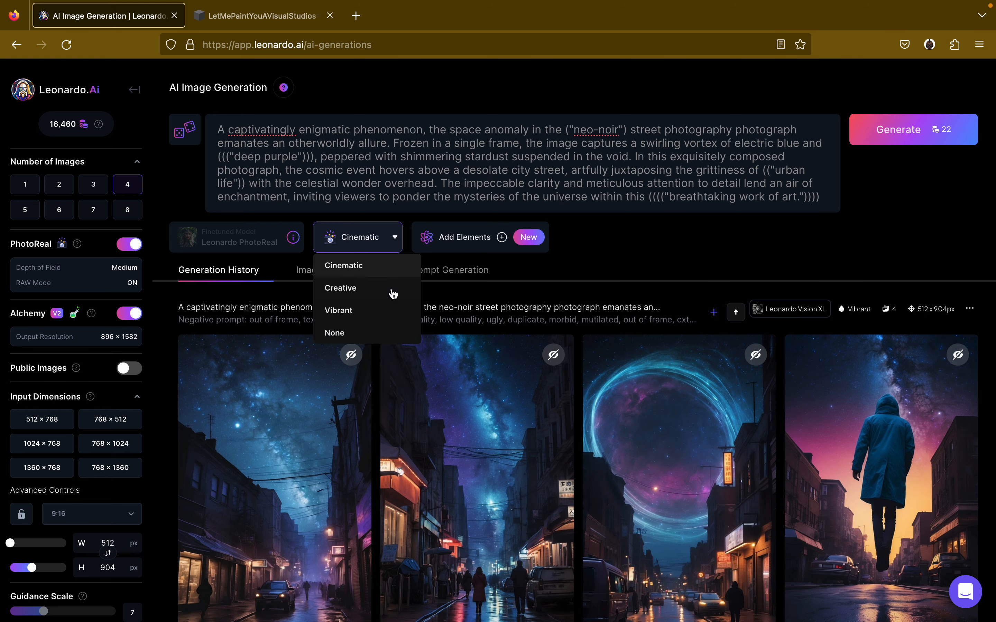
{"action": "left_click", "coordinate": [381, 332]}
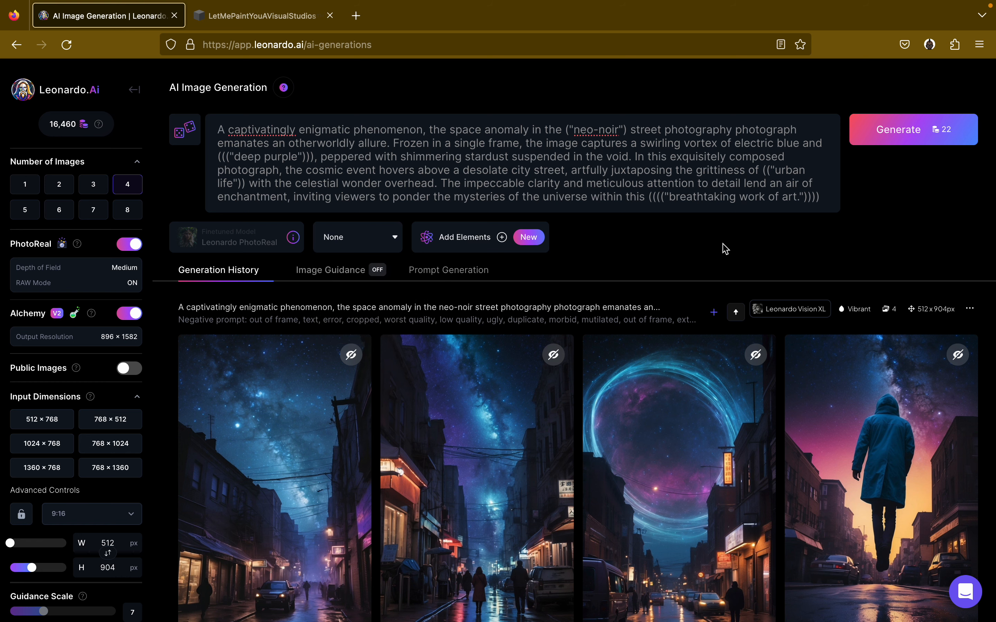
{"action": "left_click", "coordinate": [918, 129]}
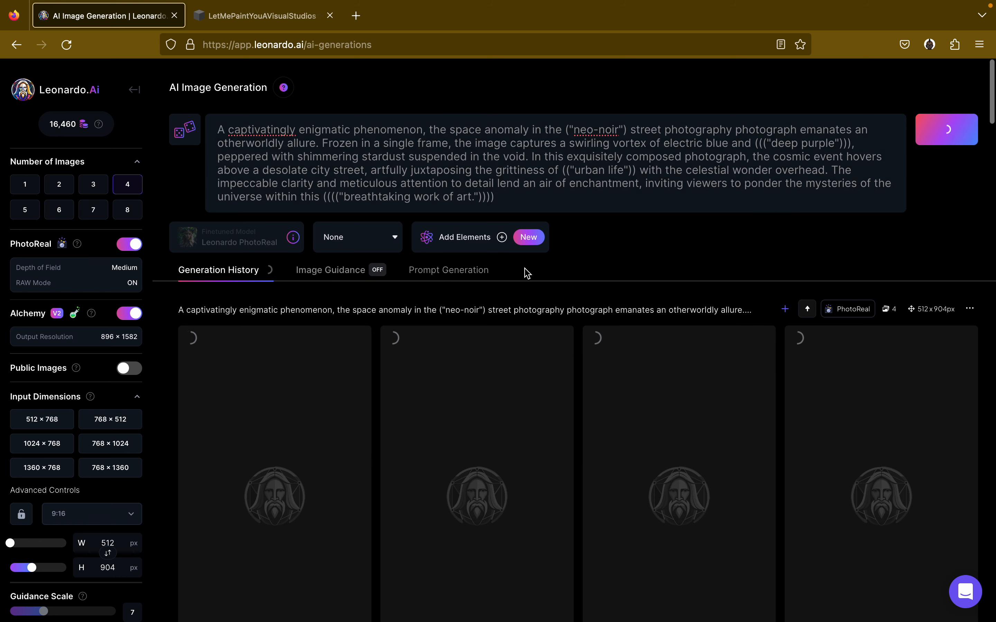
Set the PhotoReal style to Cinematic and generate another set of four images.
{"action": "left_click", "coordinate": [382, 242]}
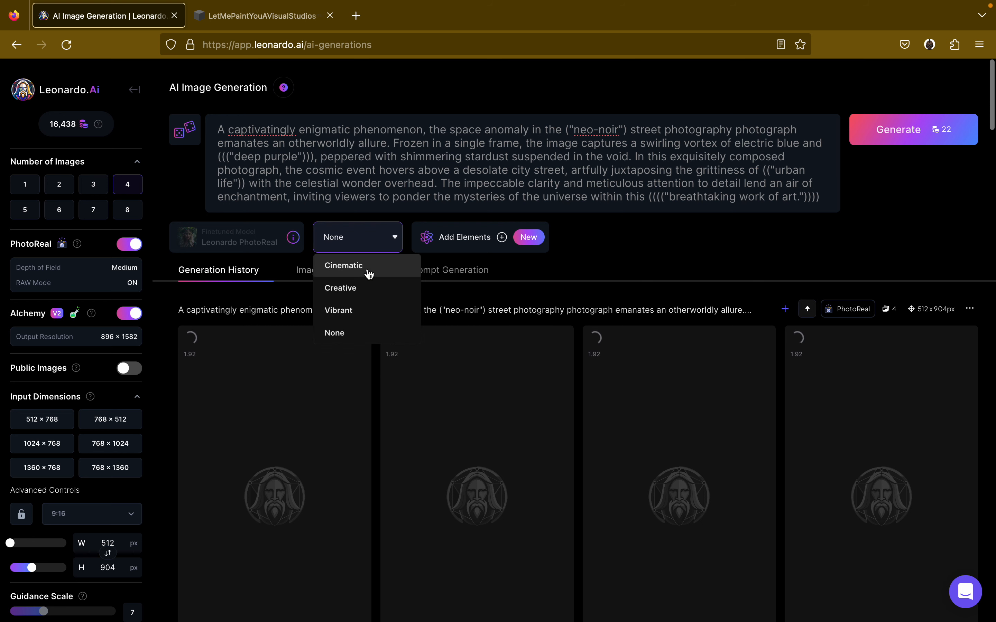
{"action": "left_click", "coordinate": [368, 272]}
{"action": "left_click", "coordinate": [907, 138]}
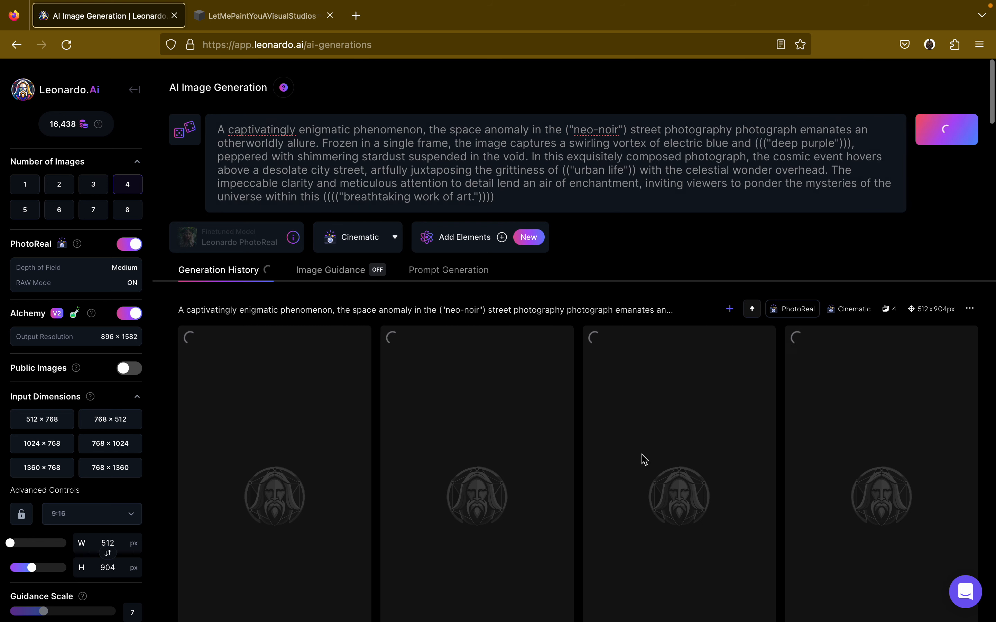
Set the image aspect ratio to 16:9 and the PhotoReal style to Creative.
{"action": "scroll", "coordinate": [99, 476], "scroll_direction": "down", "scroll_amount": 4}
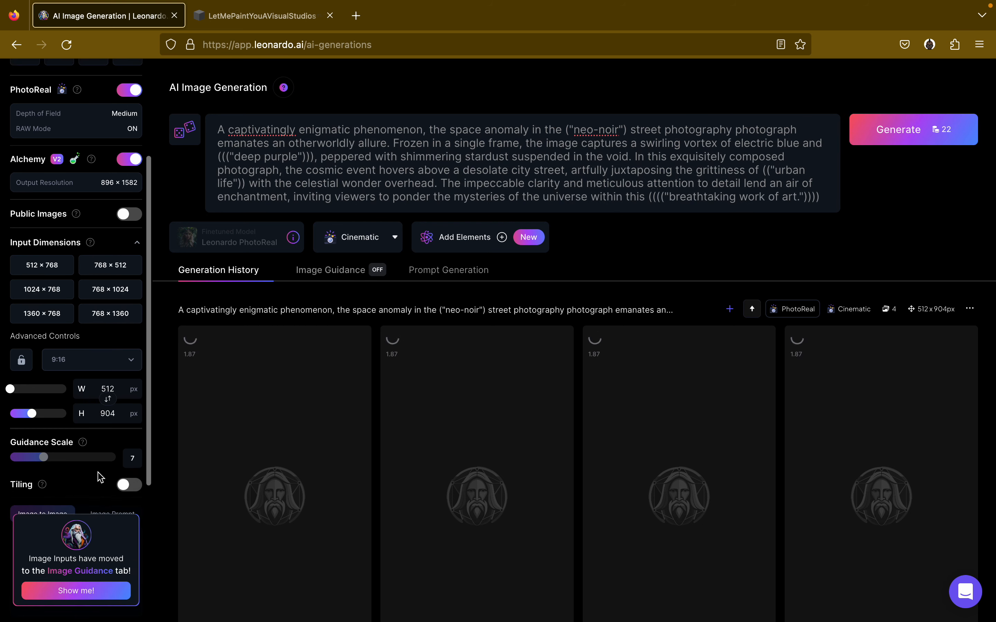
{"action": "scroll", "coordinate": [108, 483], "scroll_direction": "down", "scroll_amount": 2}
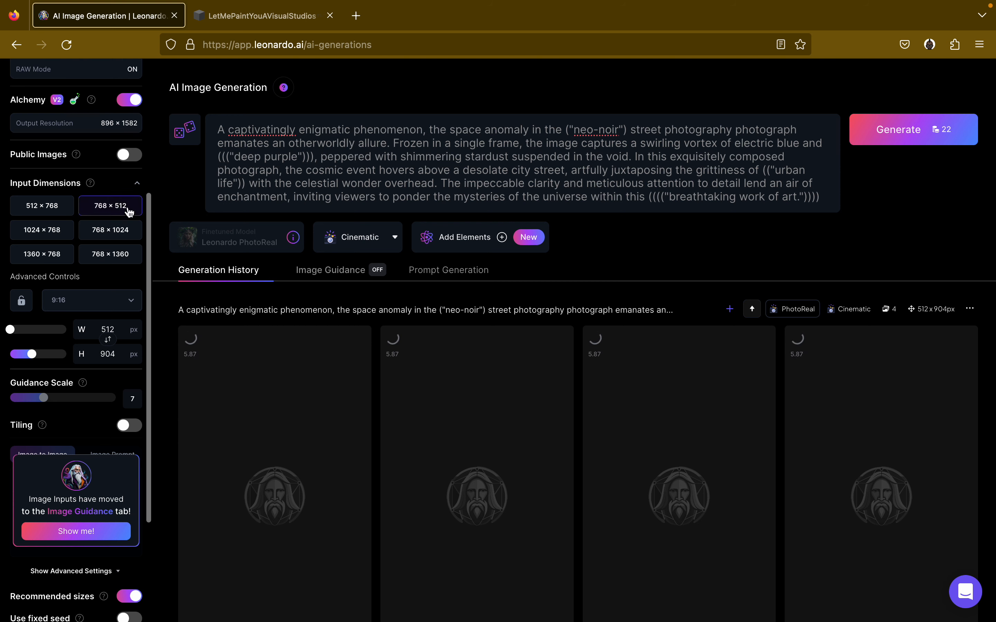
{"action": "left_click", "coordinate": [82, 302]}
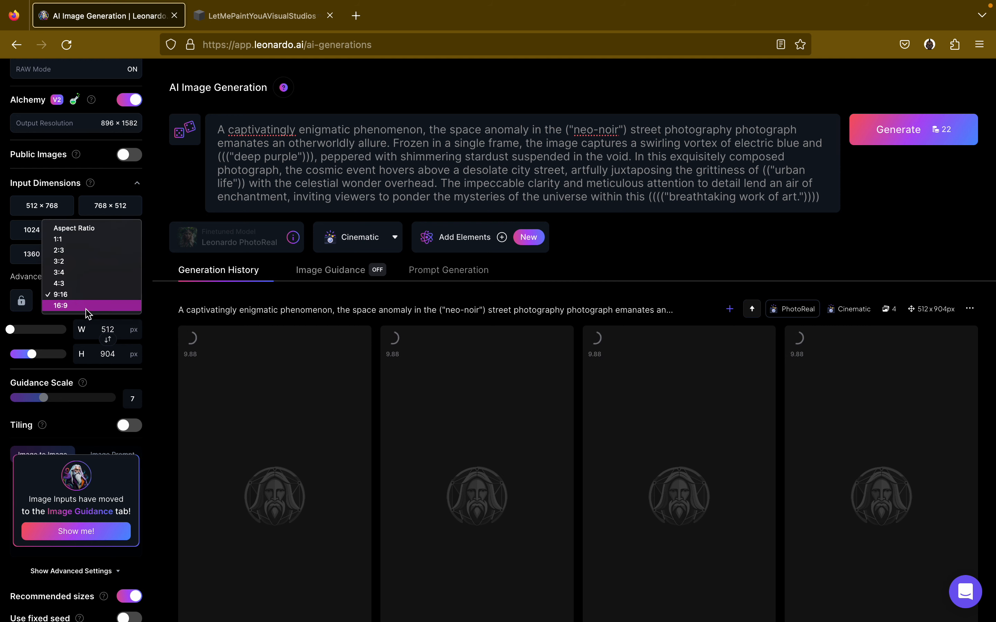
{"action": "left_click", "coordinate": [86, 309]}
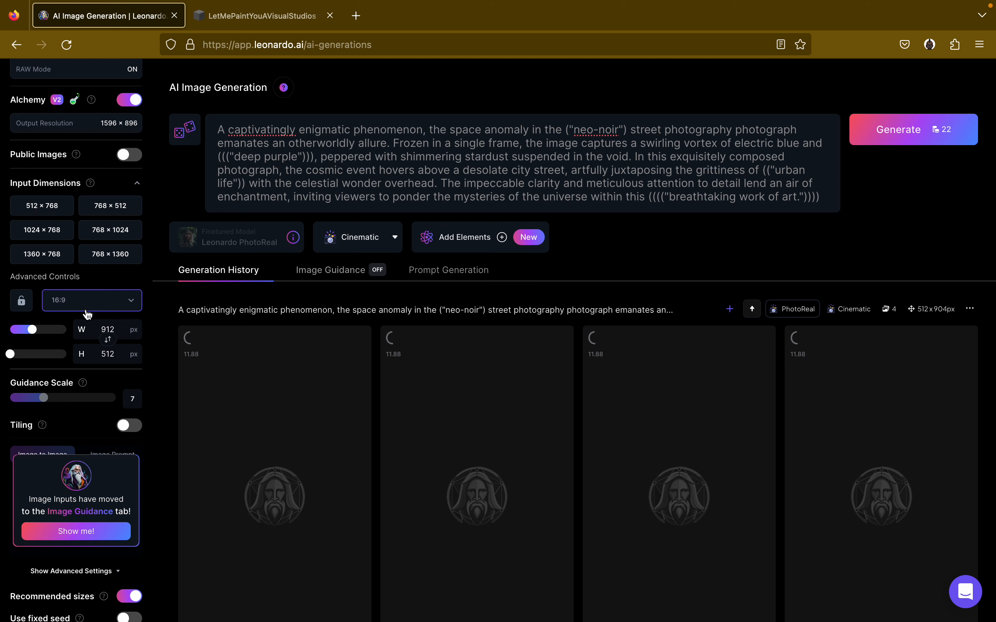
{"action": "left_click", "coordinate": [368, 236]}
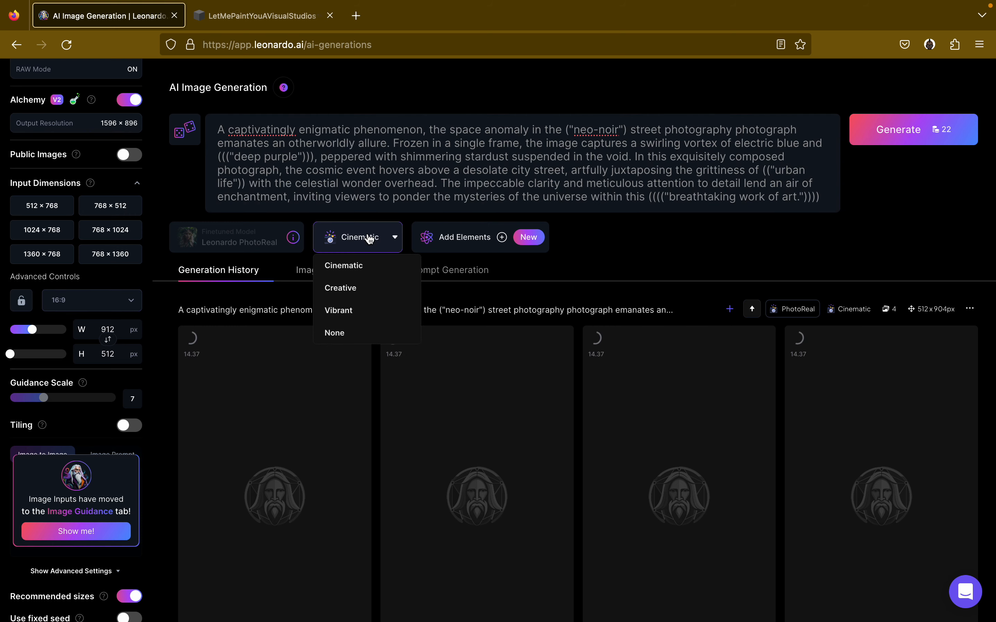
{"action": "left_click", "coordinate": [375, 296]}
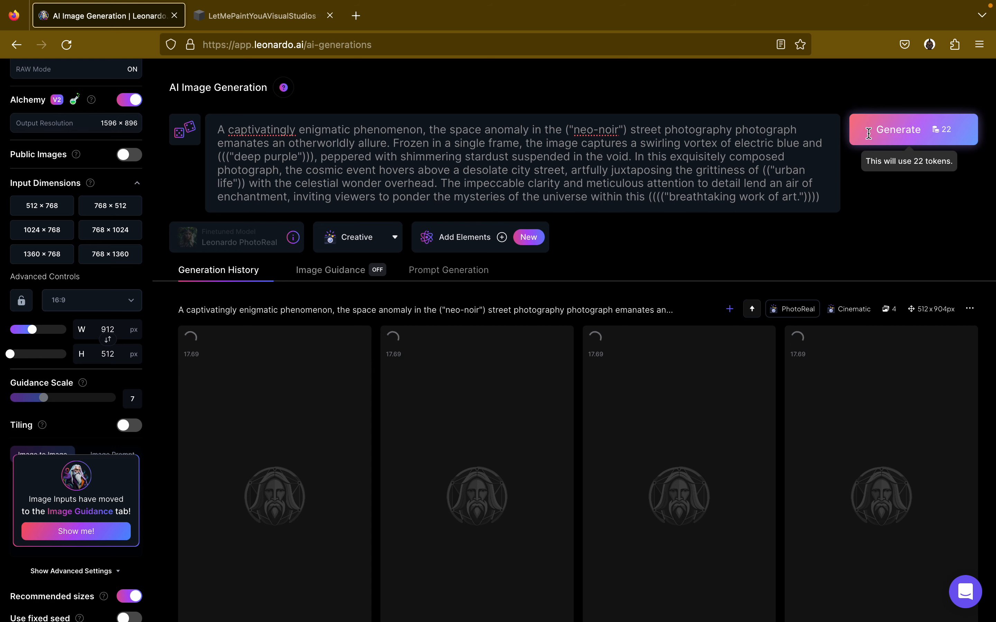
Generate four 16:9 images with the Creative style, and generate another set with the PhotoReal style set to Vibrant.
{"action": "left_click", "coordinate": [885, 131]}
{"action": "left_click", "coordinate": [383, 247]}
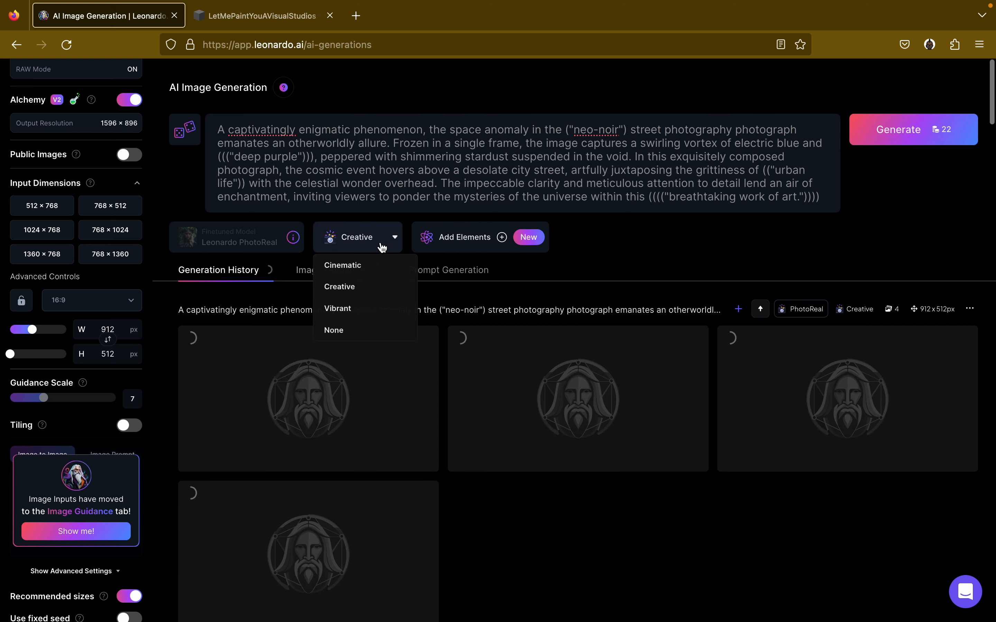
{"action": "left_click", "coordinate": [379, 312]}
{"action": "left_click", "coordinate": [933, 130]}
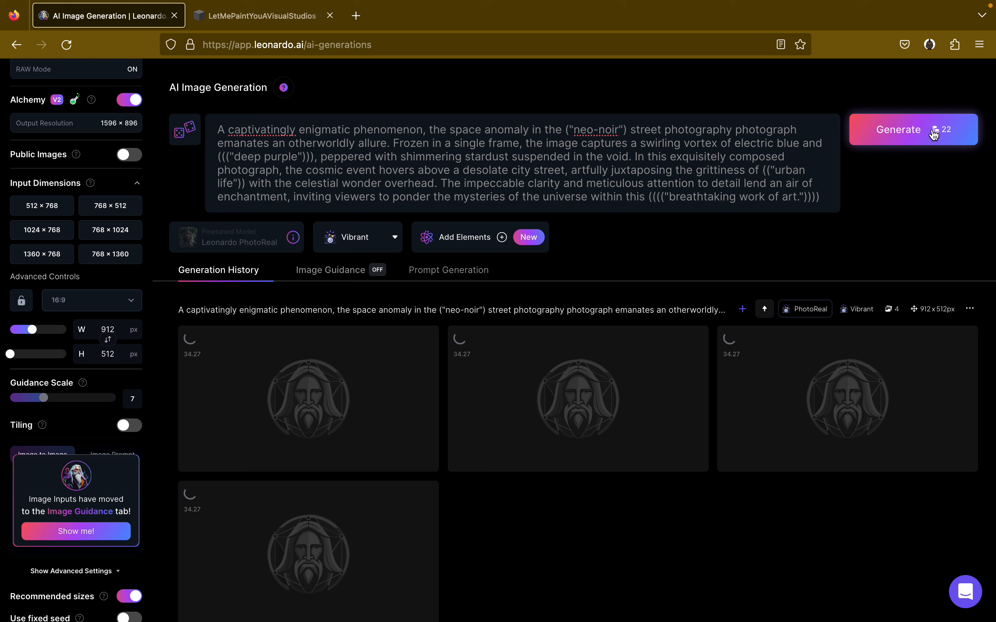
{"action": "key", "text": "XF86MonBrightnessUp"}
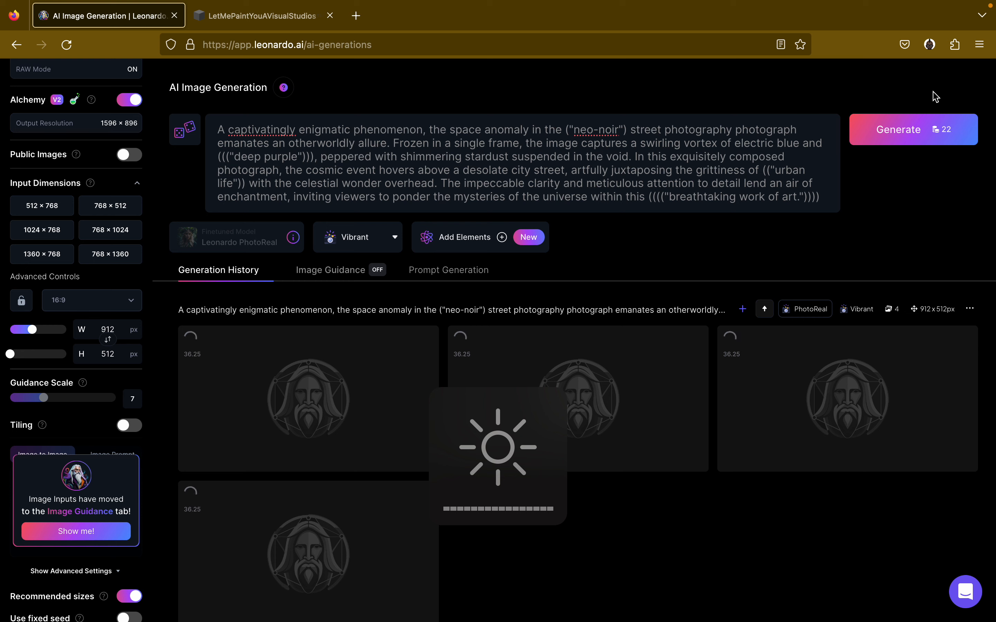
Look through the generation history to compare the Cinematic portrait set with the PhotoReal set made without a style.
{"action": "scroll", "coordinate": [760, 281], "scroll_direction": "down", "scroll_amount": 5}
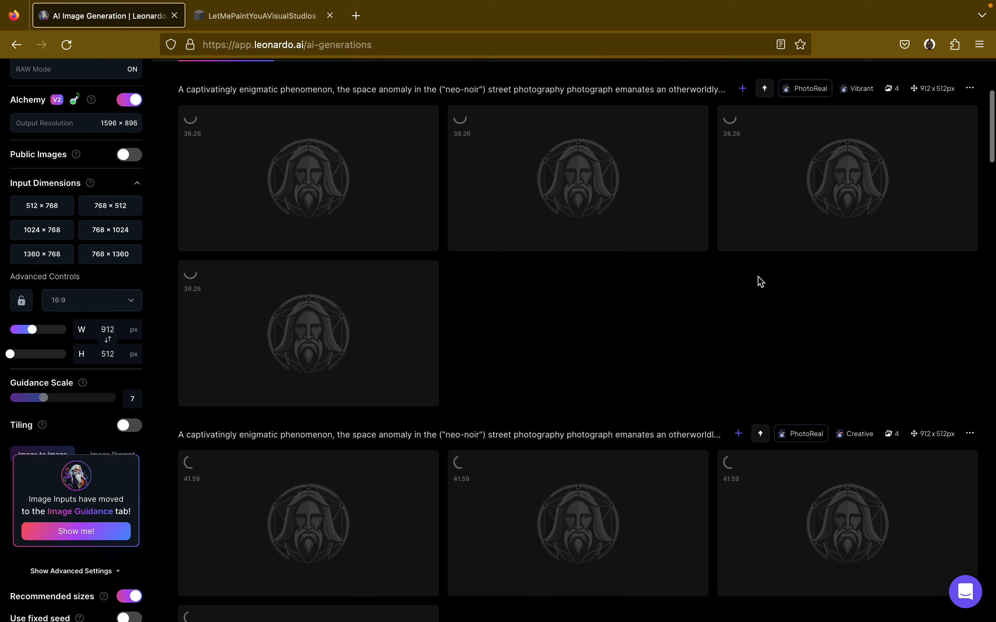
{"action": "scroll", "coordinate": [759, 281], "scroll_direction": "down", "scroll_amount": 3}
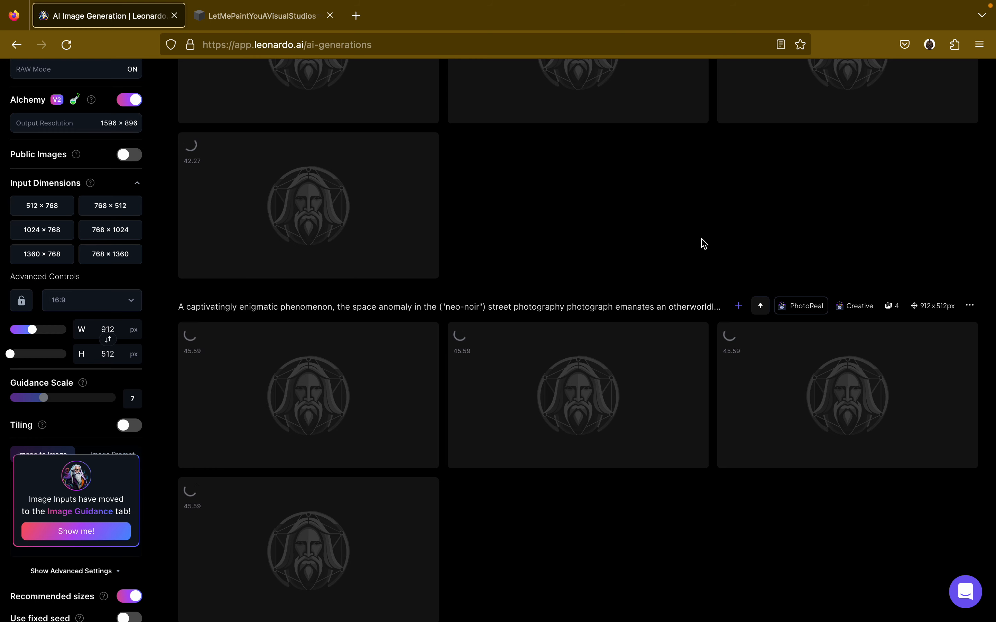
{"action": "scroll", "coordinate": [698, 238], "scroll_direction": "up", "scroll_amount": 1}
{"action": "scroll", "coordinate": [699, 238], "scroll_direction": "down", "scroll_amount": 13}
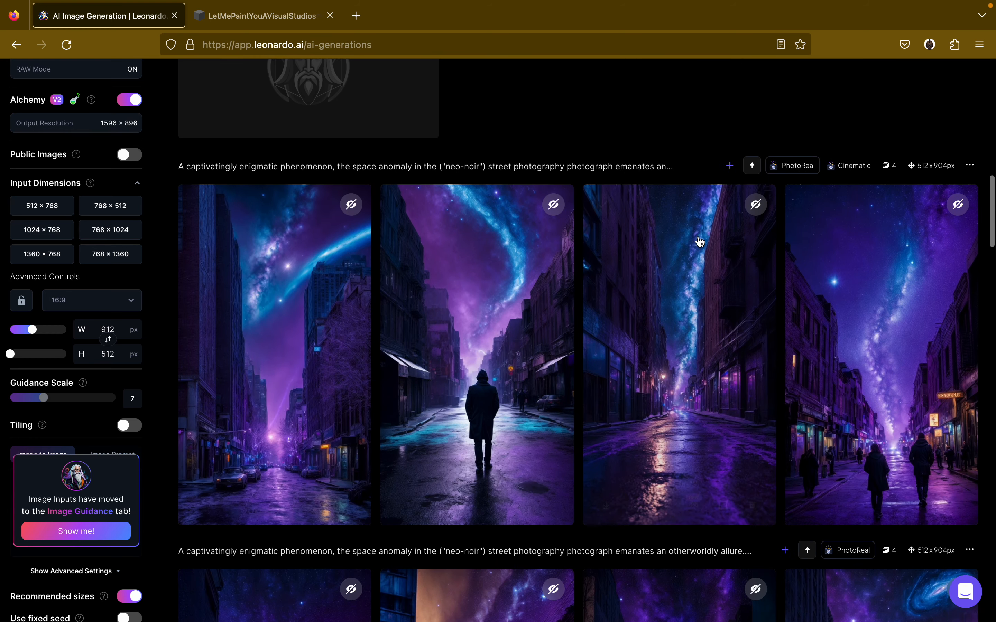
{"action": "scroll", "coordinate": [698, 241], "scroll_direction": "down", "scroll_amount": 5}
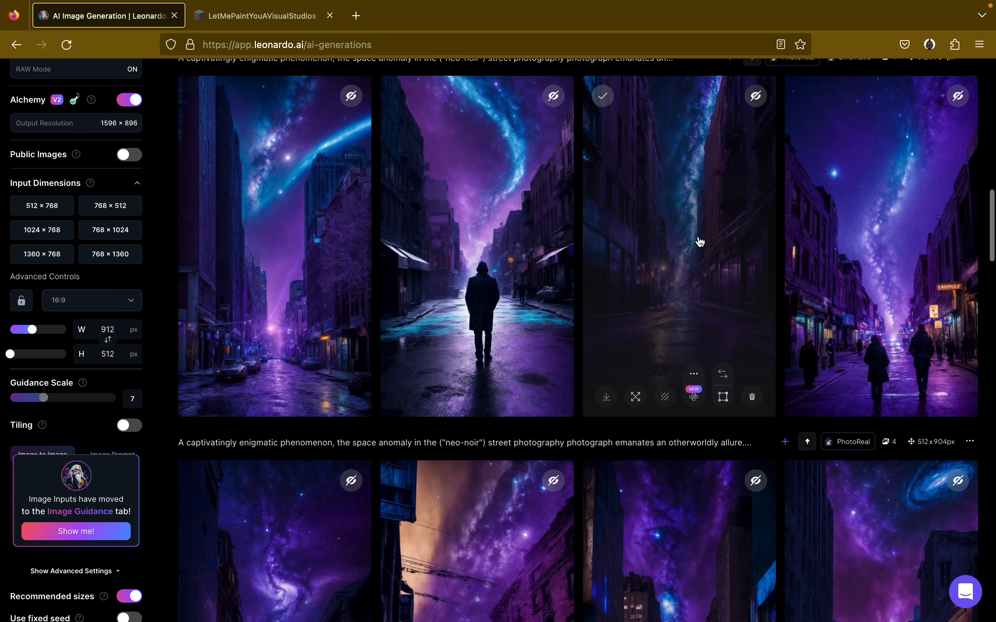
{"action": "scroll", "coordinate": [698, 240], "scroll_direction": "down", "scroll_amount": 7}
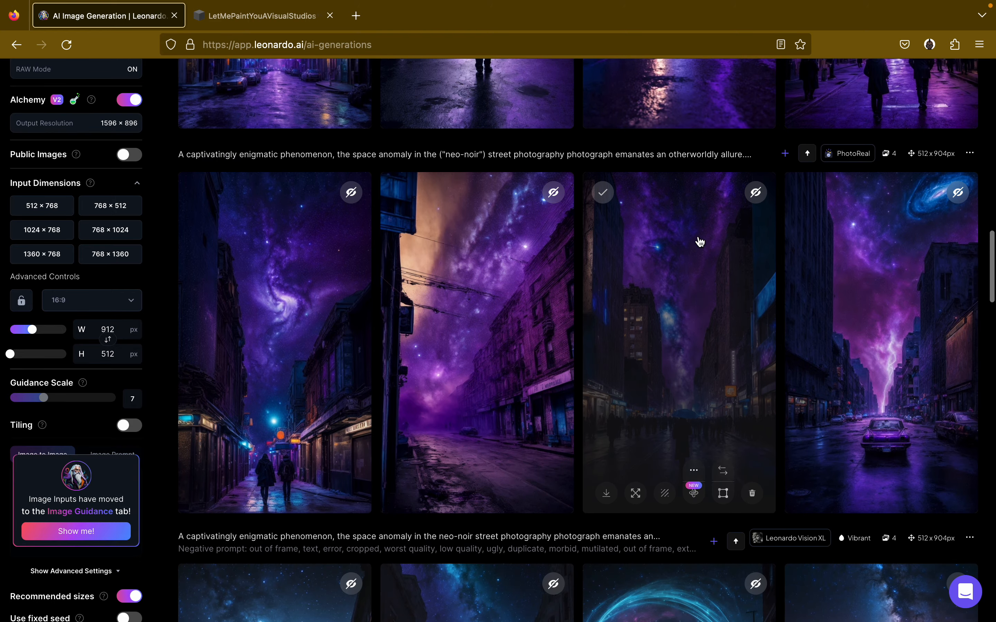
{"action": "scroll", "coordinate": [698, 241], "scroll_direction": "down", "scroll_amount": 1}
{"action": "scroll", "coordinate": [699, 240], "scroll_direction": "up", "scroll_amount": 5}
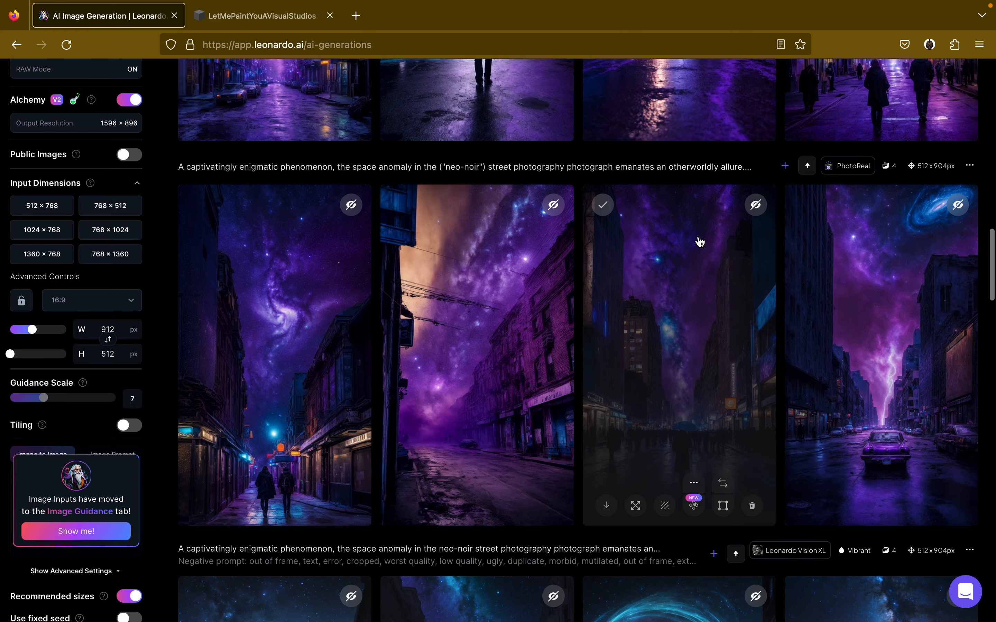
Inspect the first two portrait images of the unstyled PhotoReal set at enlarged size.
{"action": "left_click", "coordinate": [270, 349]}
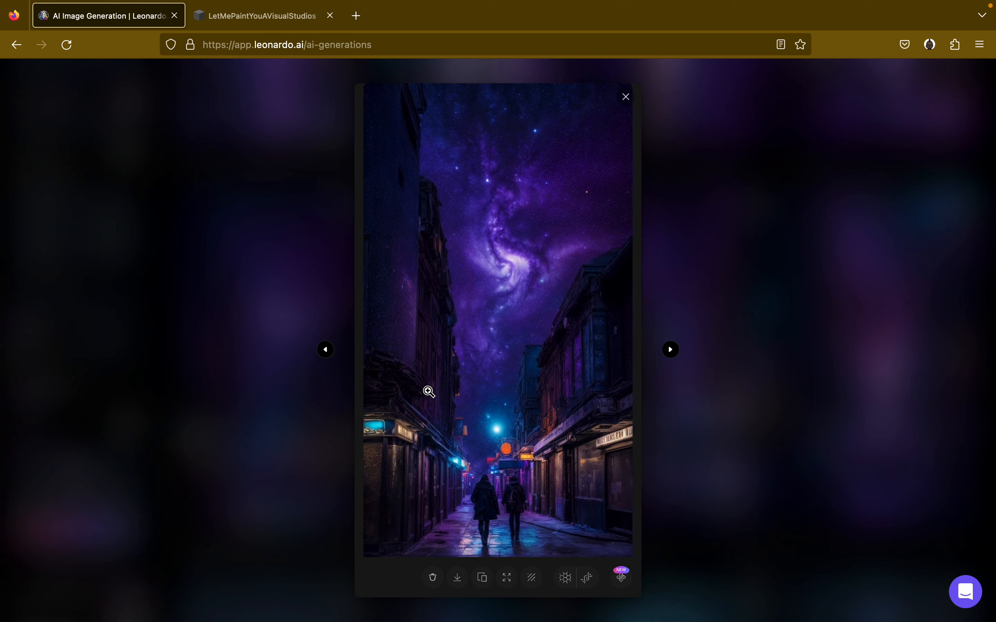
{"action": "left_click", "coordinate": [505, 387]}
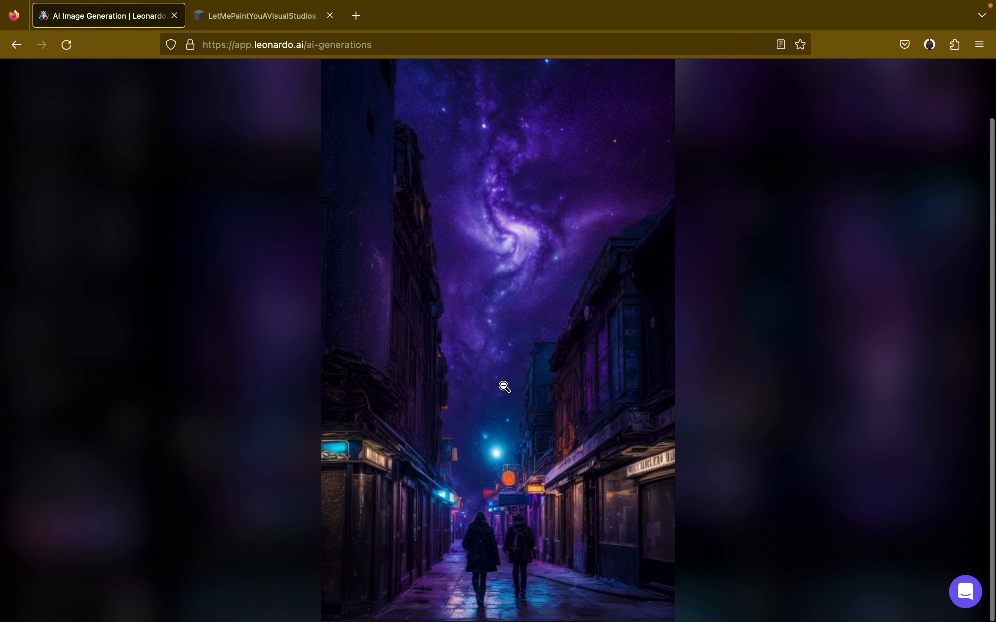
{"action": "left_click", "coordinate": [503, 387]}
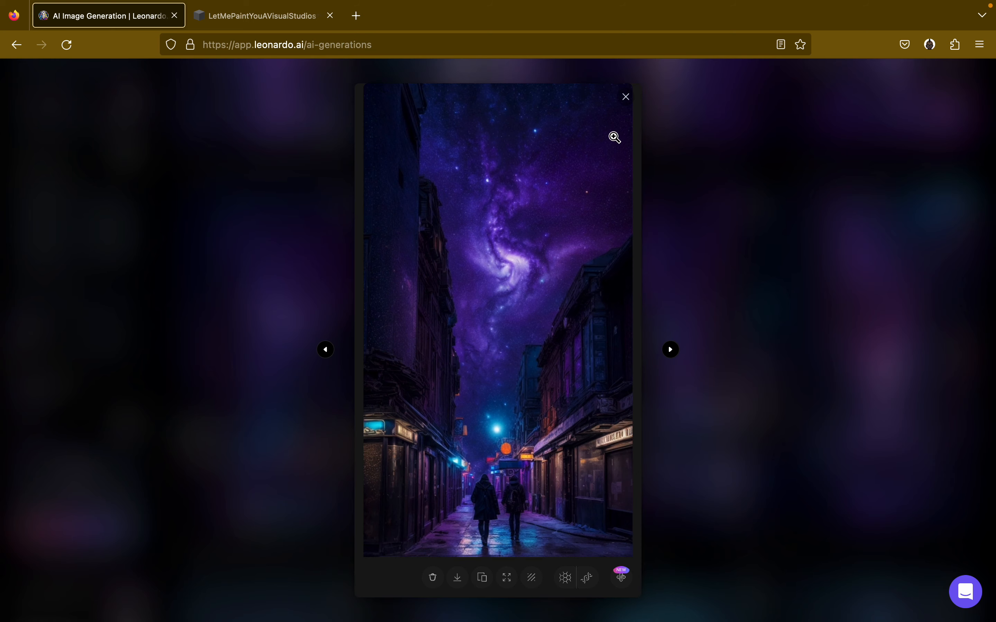
{"action": "left_click", "coordinate": [671, 350]}
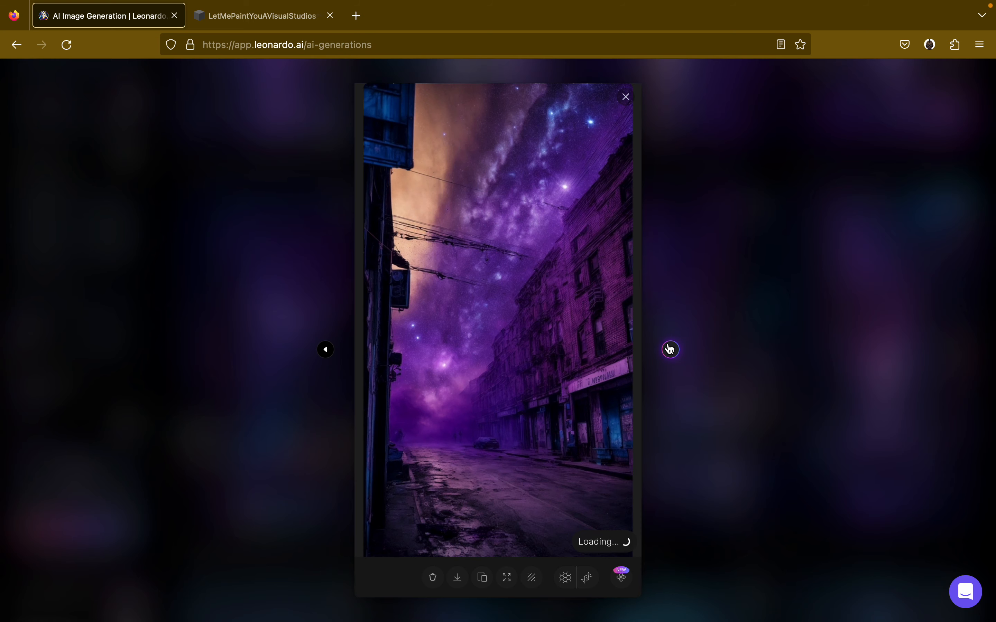
{"action": "left_click", "coordinate": [507, 345]}
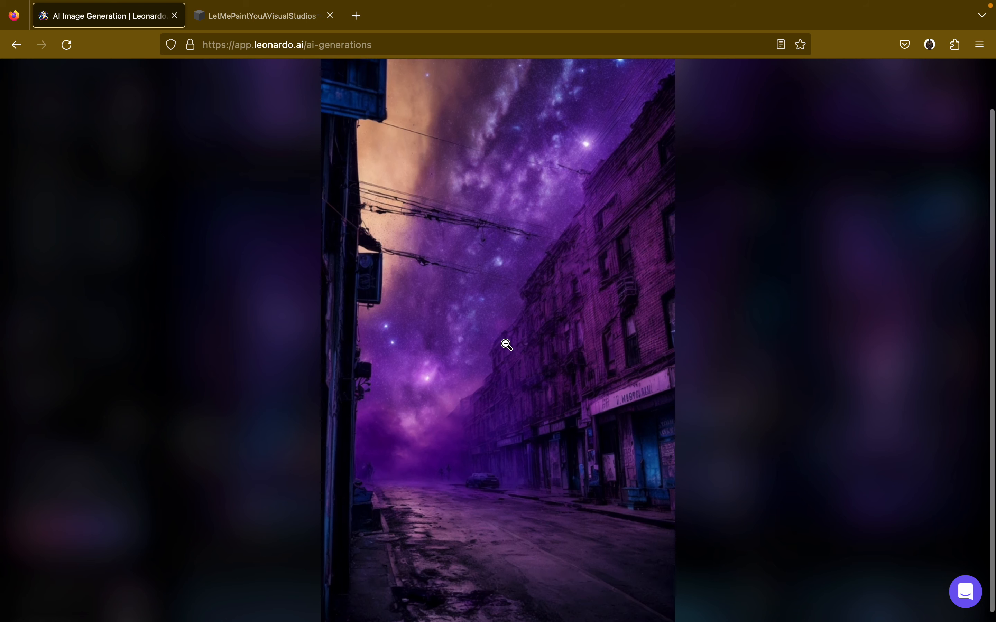
{"action": "scroll", "coordinate": [506, 346], "scroll_direction": "up", "scroll_amount": 2}
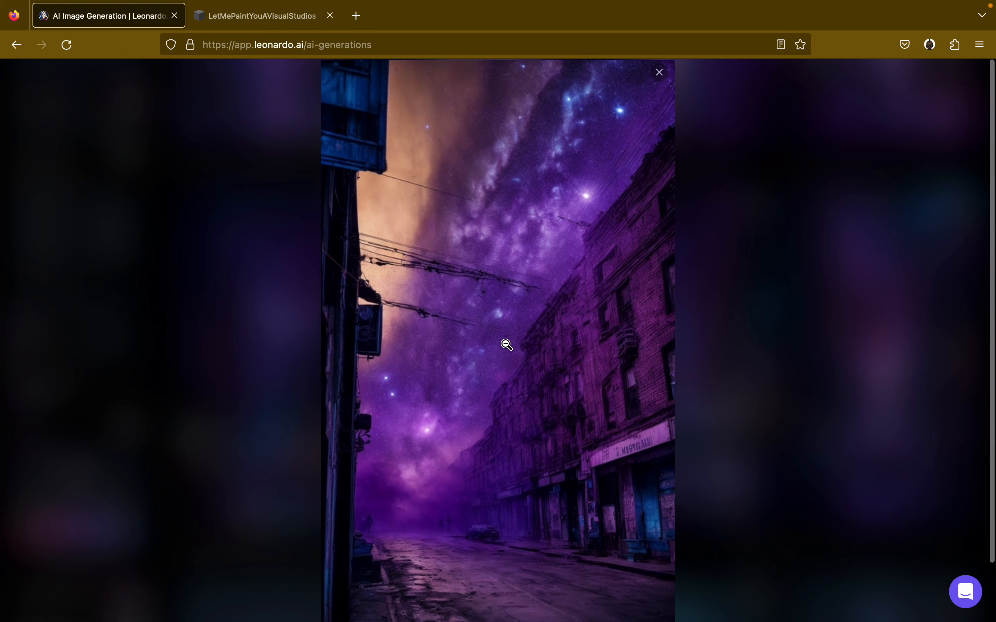
{"action": "left_click", "coordinate": [640, 367]}
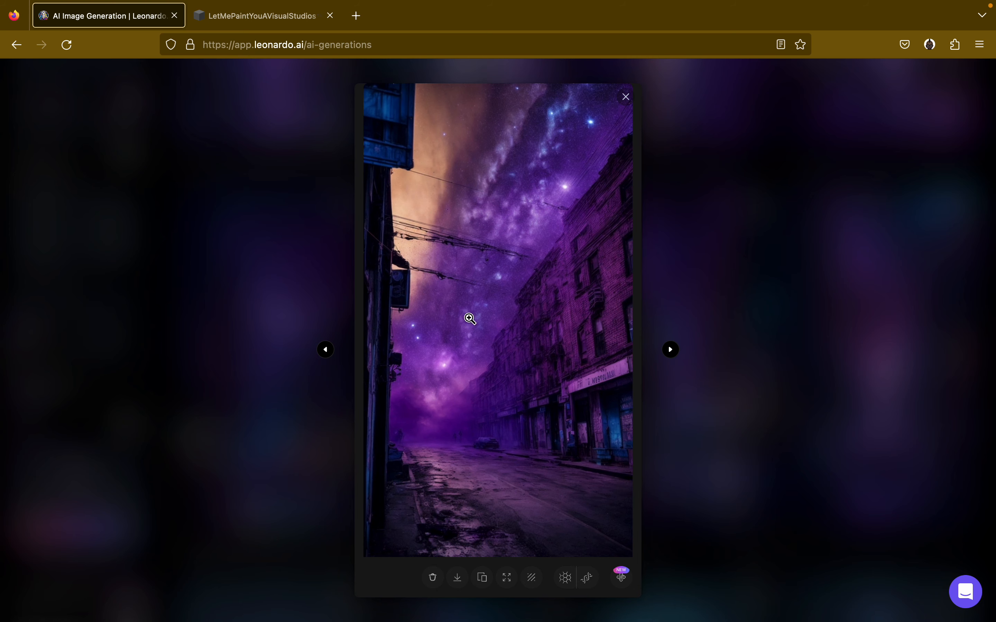
Inspect the third and fourth images of the unstyled PhotoReal set at enlarged size and close the image viewer.
{"action": "left_click", "coordinate": [669, 350]}
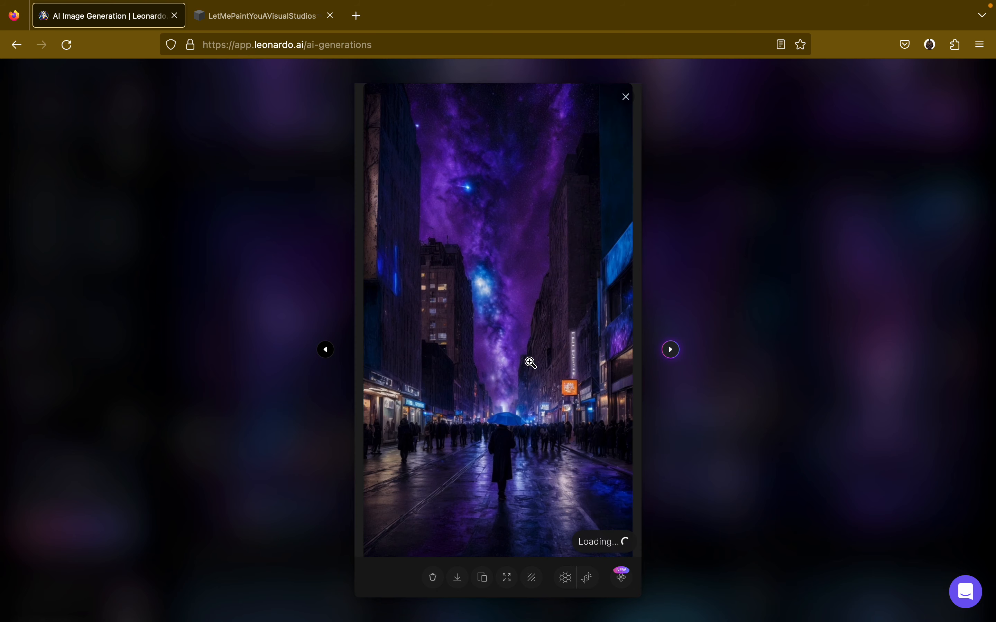
{"action": "left_click", "coordinate": [498, 361]}
{"action": "scroll", "coordinate": [499, 361], "scroll_direction": "down", "scroll_amount": 3}
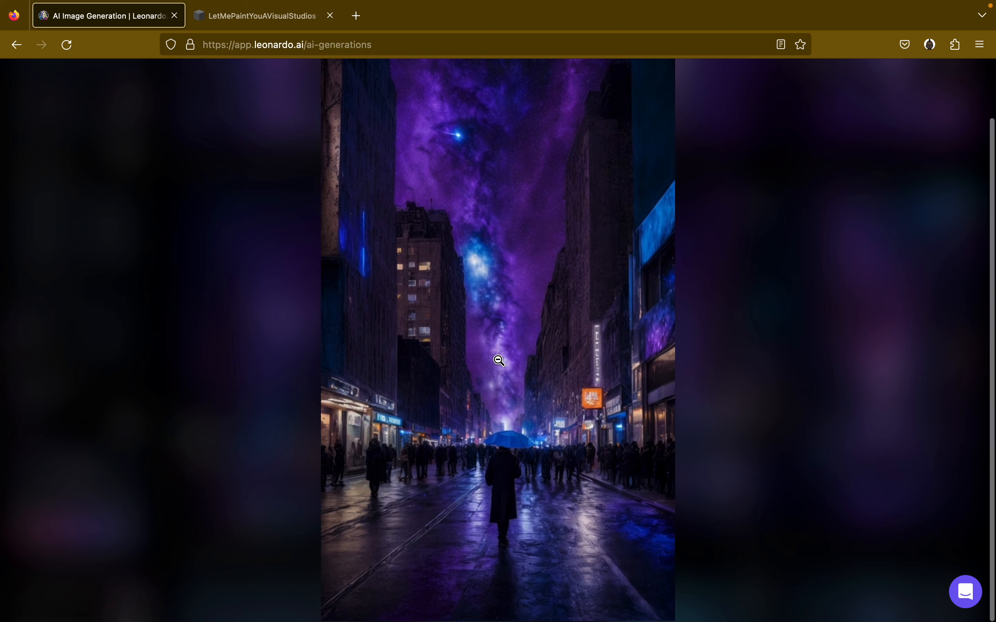
{"action": "scroll", "coordinate": [505, 435], "scroll_direction": "up", "scroll_amount": 3}
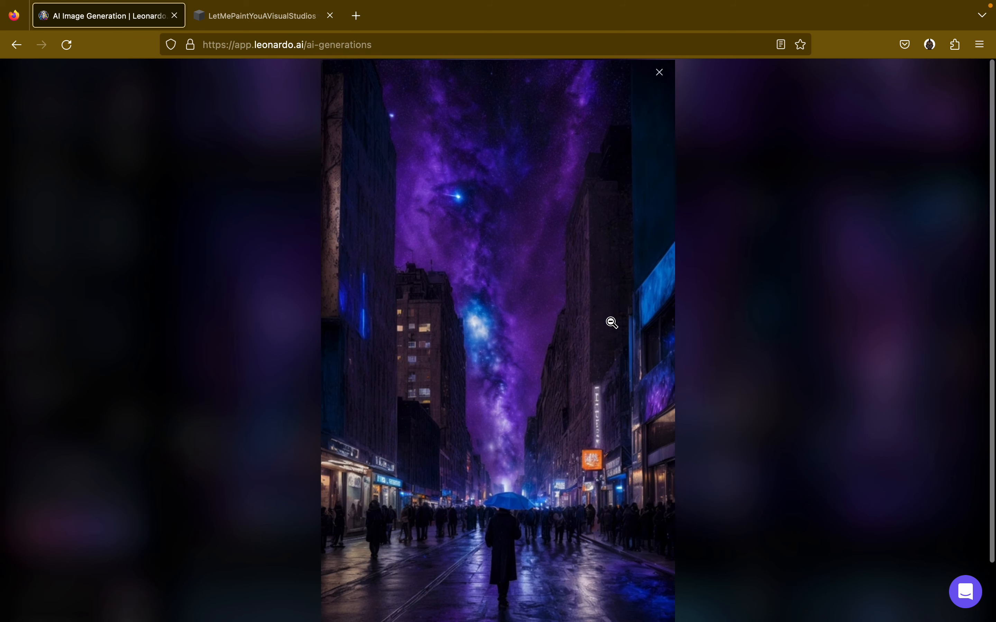
{"action": "left_click", "coordinate": [626, 183]}
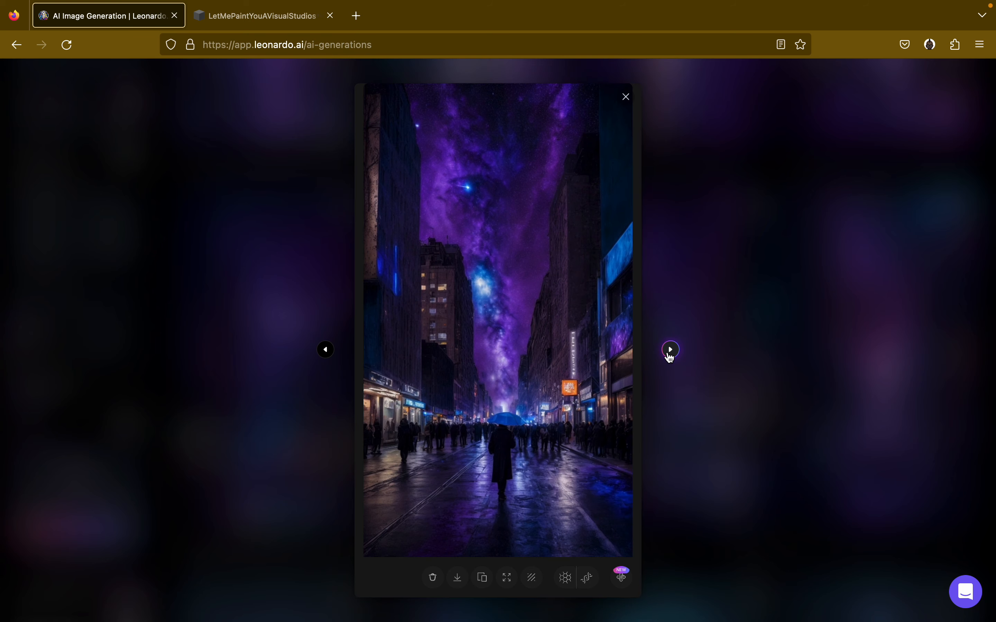
{"action": "left_click", "coordinate": [670, 350]}
{"action": "left_click", "coordinate": [480, 315]}
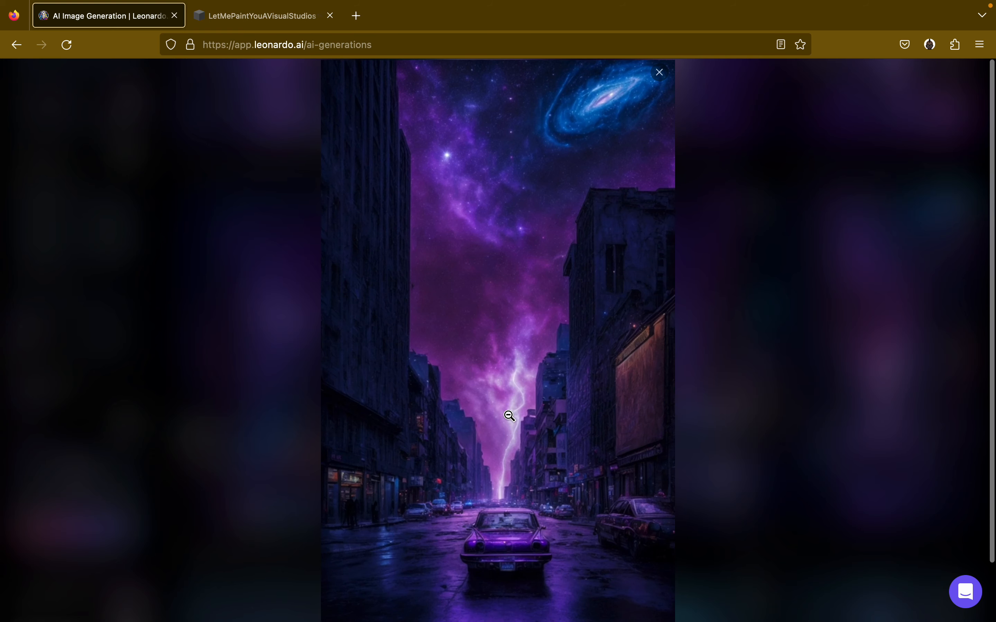
{"action": "scroll", "coordinate": [509, 416], "scroll_direction": "down", "scroll_amount": 2}
{"action": "scroll", "coordinate": [510, 416], "scroll_direction": "up", "scroll_amount": 3}
{"action": "left_click", "coordinate": [567, 431]}
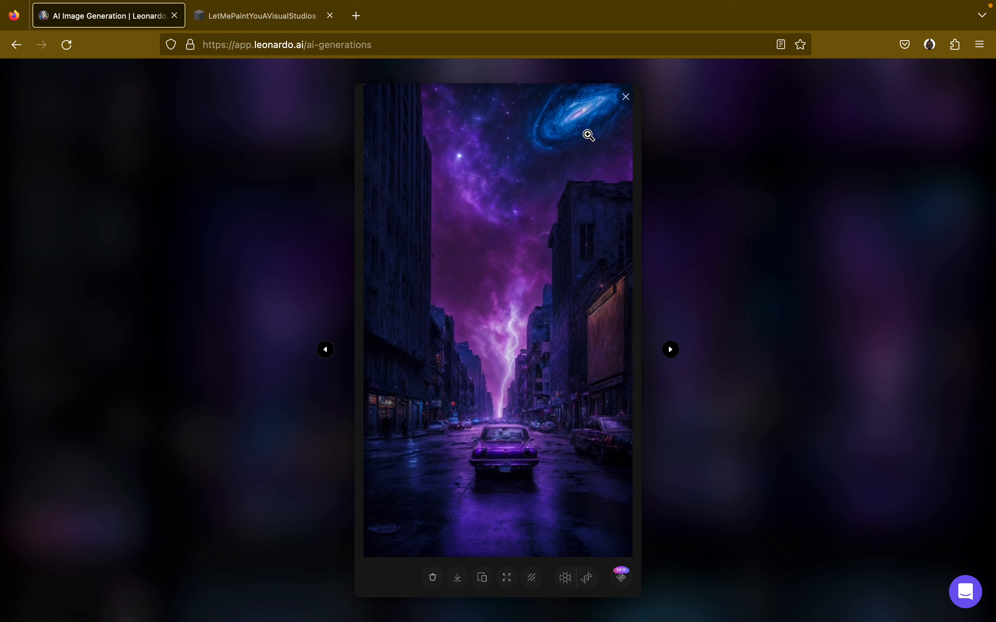
{"action": "left_click", "coordinate": [626, 97]}
Inspect the first two images of the Cinematic portrait set at enlarged size.
{"action": "scroll", "coordinate": [368, 311], "scroll_direction": "up", "scroll_amount": 7}
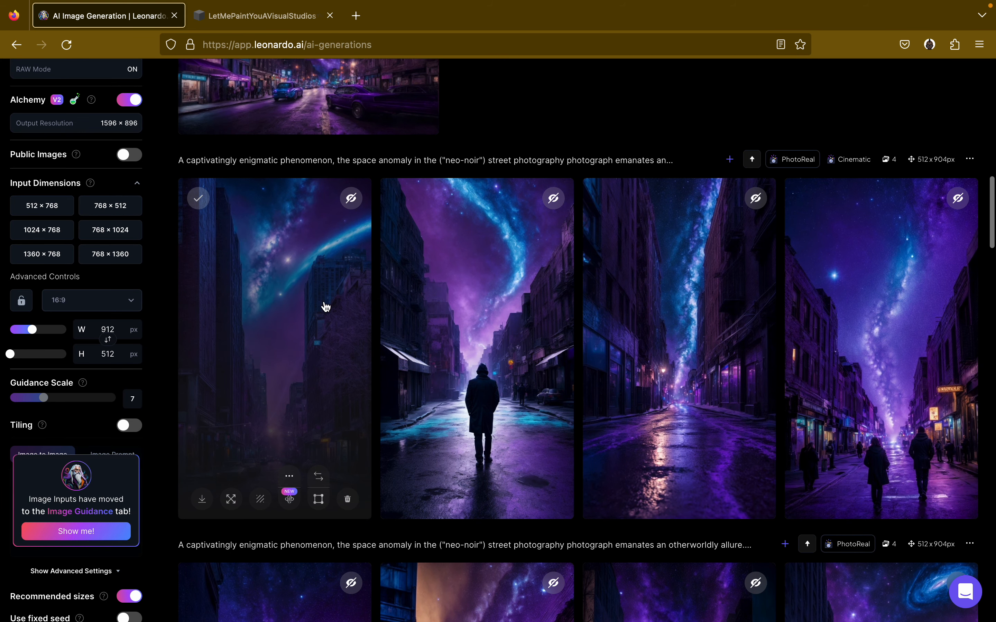
{"action": "left_click", "coordinate": [309, 305]}
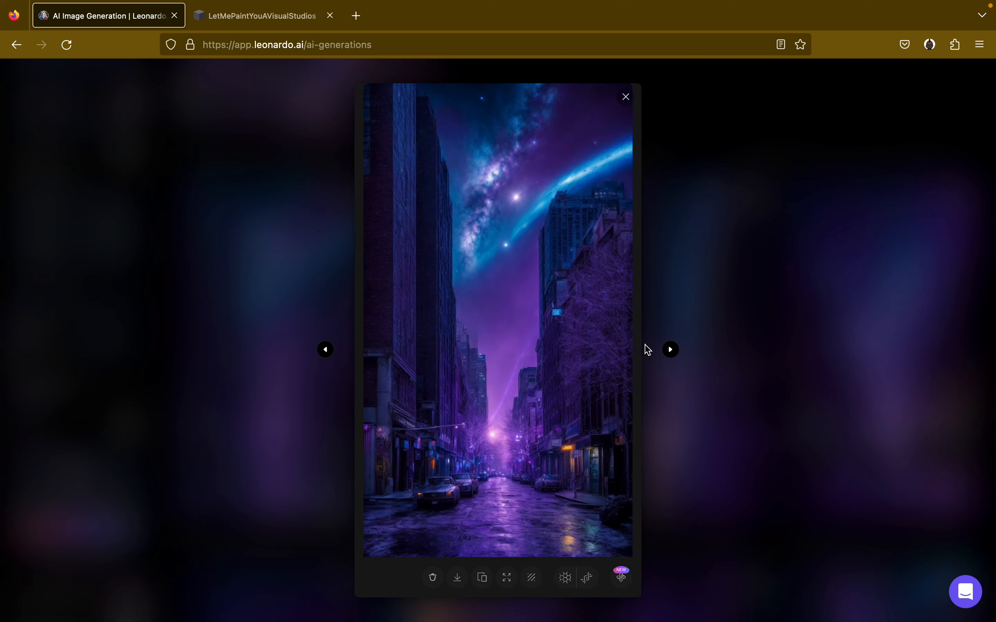
{"action": "left_click", "coordinate": [585, 347]}
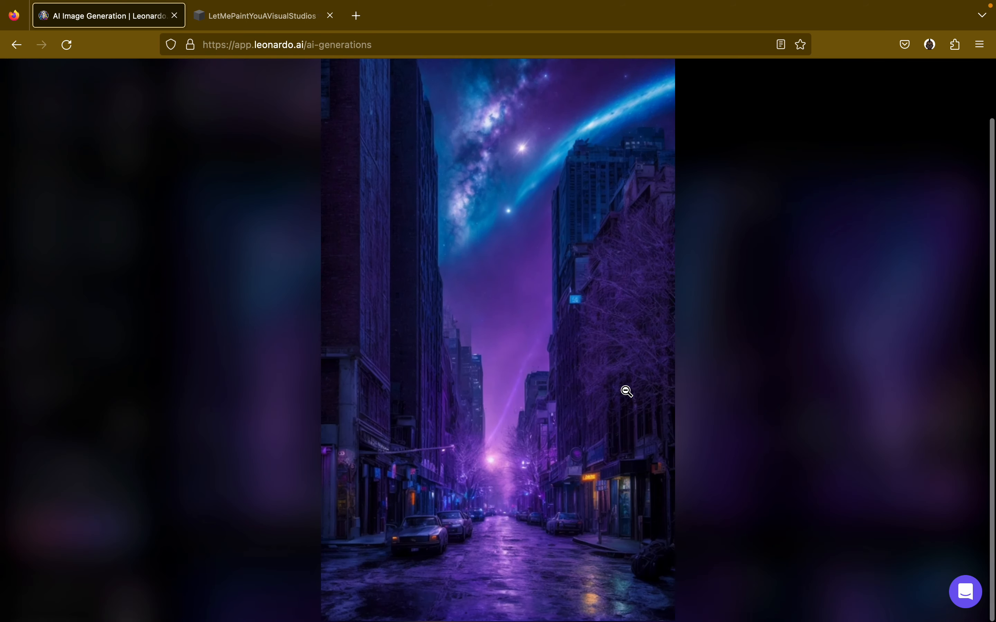
{"action": "left_click", "coordinate": [619, 346]}
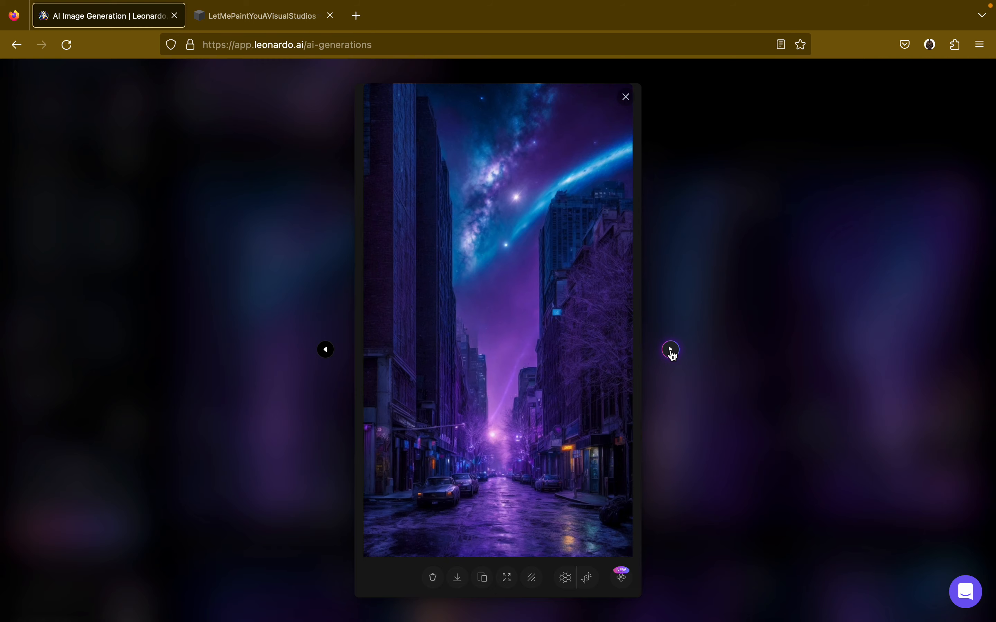
{"action": "left_click", "coordinate": [671, 350]}
{"action": "left_click", "coordinate": [517, 339]}
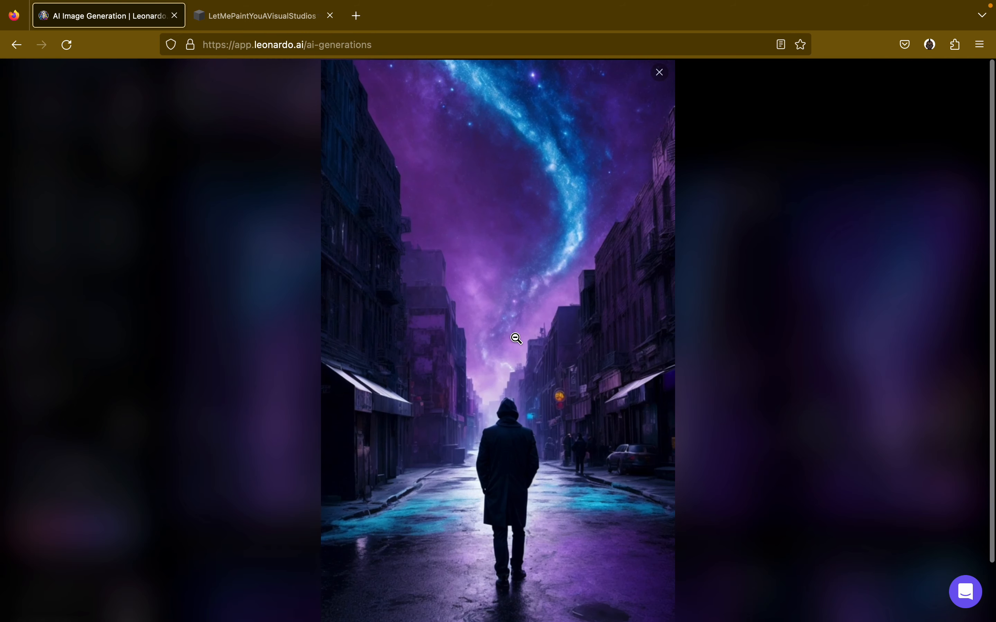
{"action": "left_click", "coordinate": [659, 369]}
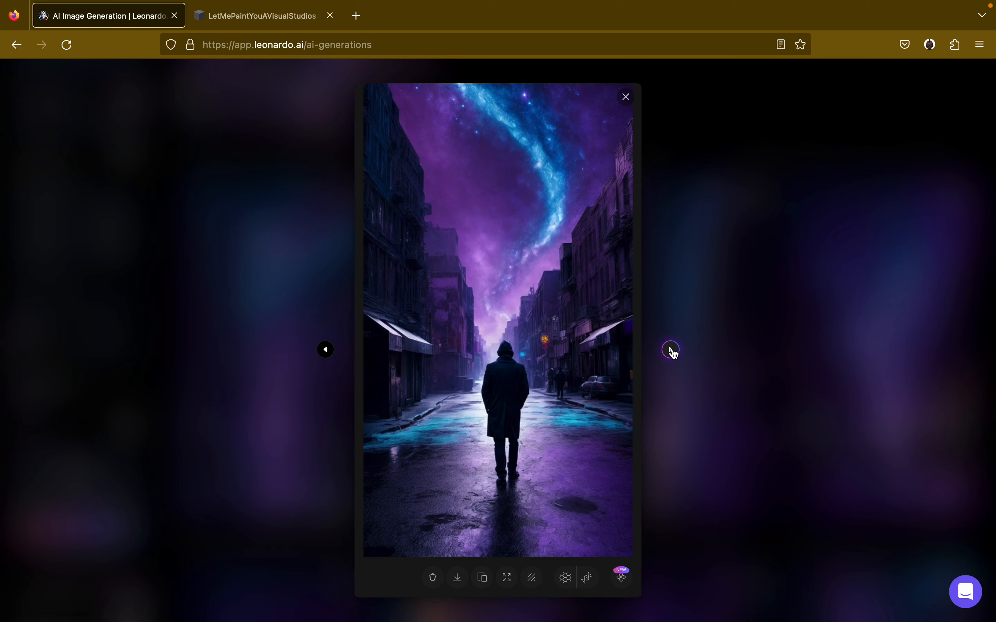
Inspect the last two images of the Cinematic portrait set at enlarged size and close the image viewer.
{"action": "left_click", "coordinate": [672, 351]}
{"action": "left_click", "coordinate": [561, 350]}
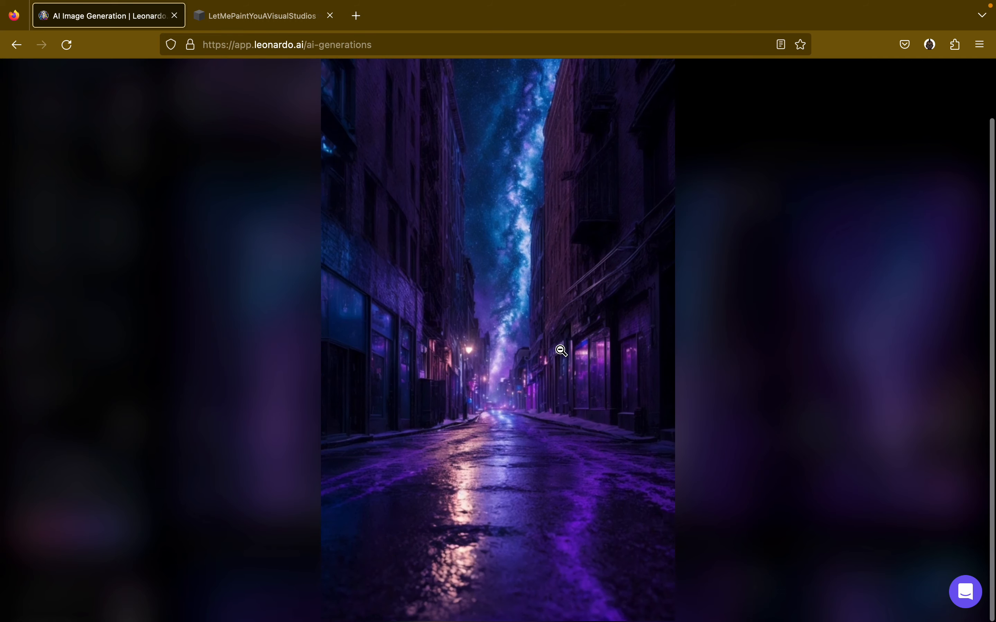
{"action": "left_click", "coordinate": [671, 378]}
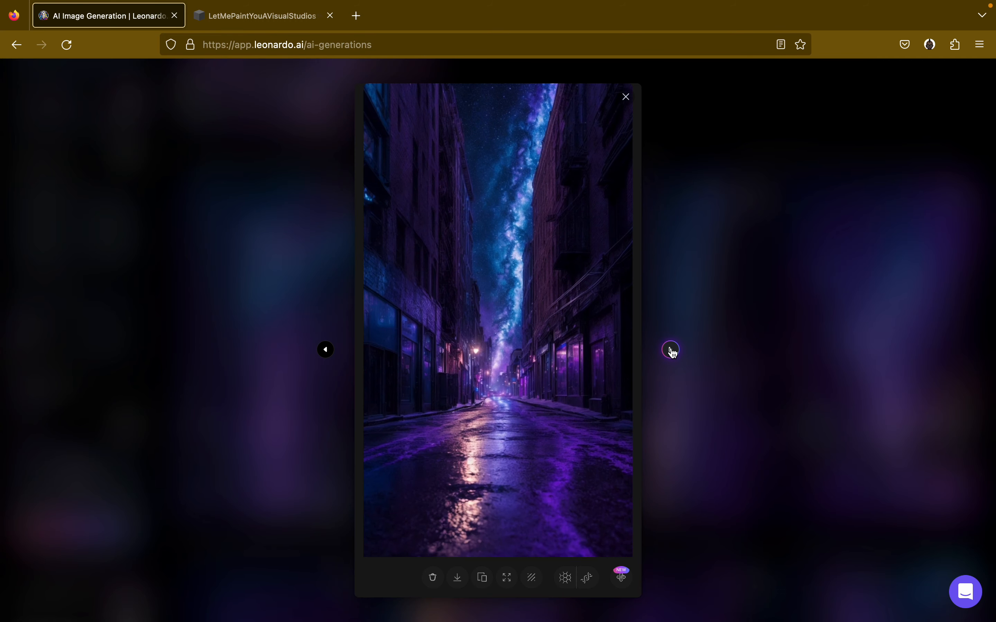
{"action": "left_click", "coordinate": [673, 352]}
{"action": "left_click", "coordinate": [530, 347]}
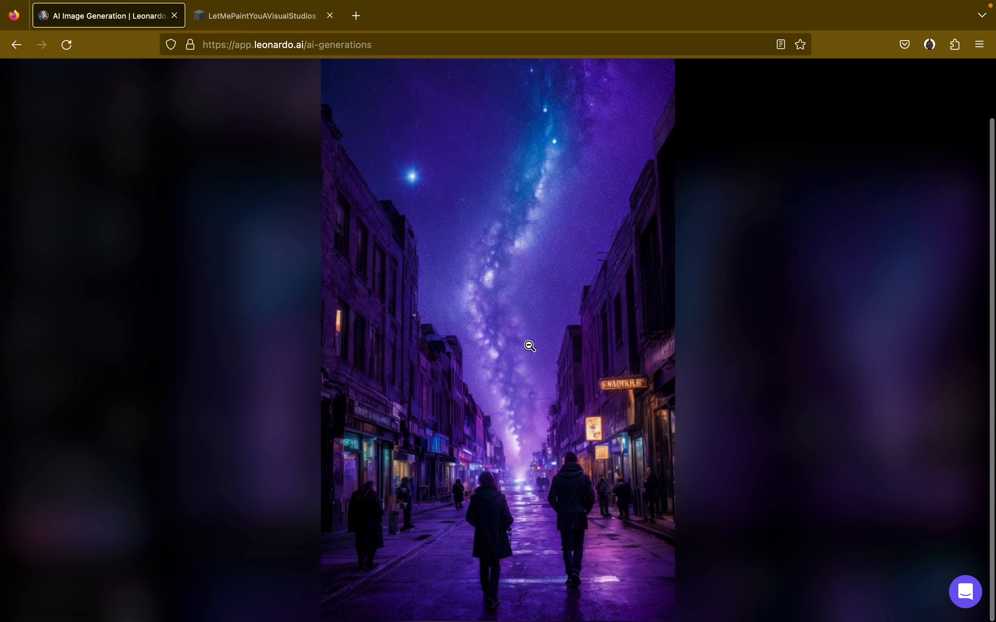
{"action": "scroll", "coordinate": [527, 344], "scroll_direction": "up", "scroll_amount": 2}
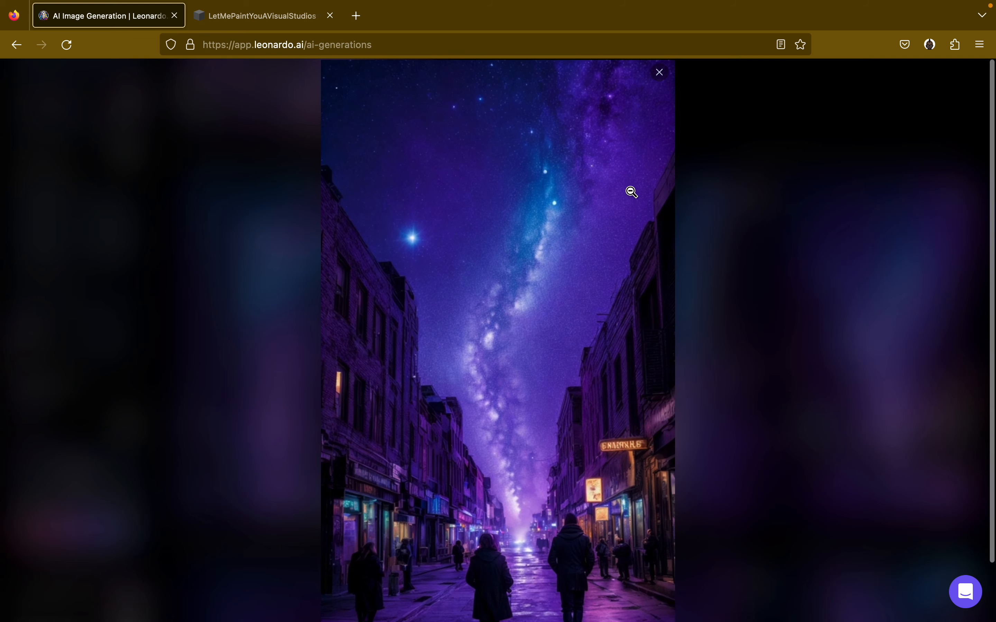
{"action": "left_click", "coordinate": [660, 74]}
Inspect the first image of the Creative landscape set at enlarged size and close the image viewer.
{"action": "scroll", "coordinate": [704, 337], "scroll_direction": "up", "scroll_amount": 5}
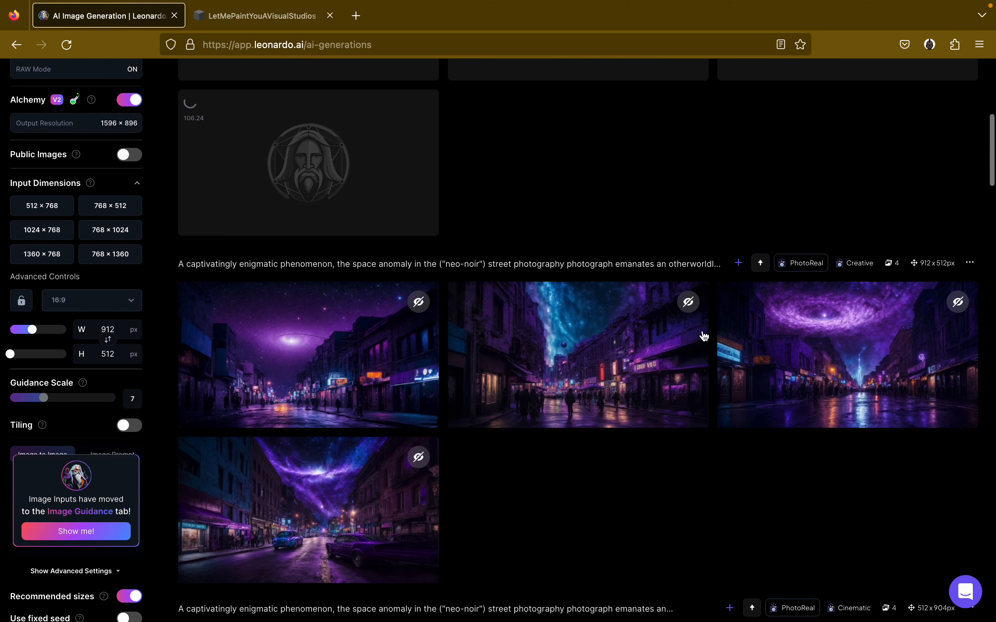
{"action": "scroll", "coordinate": [540, 362], "scroll_direction": "up", "scroll_amount": 4}
{"action": "scroll", "coordinate": [467, 371], "scroll_direction": "down", "scroll_amount": 5}
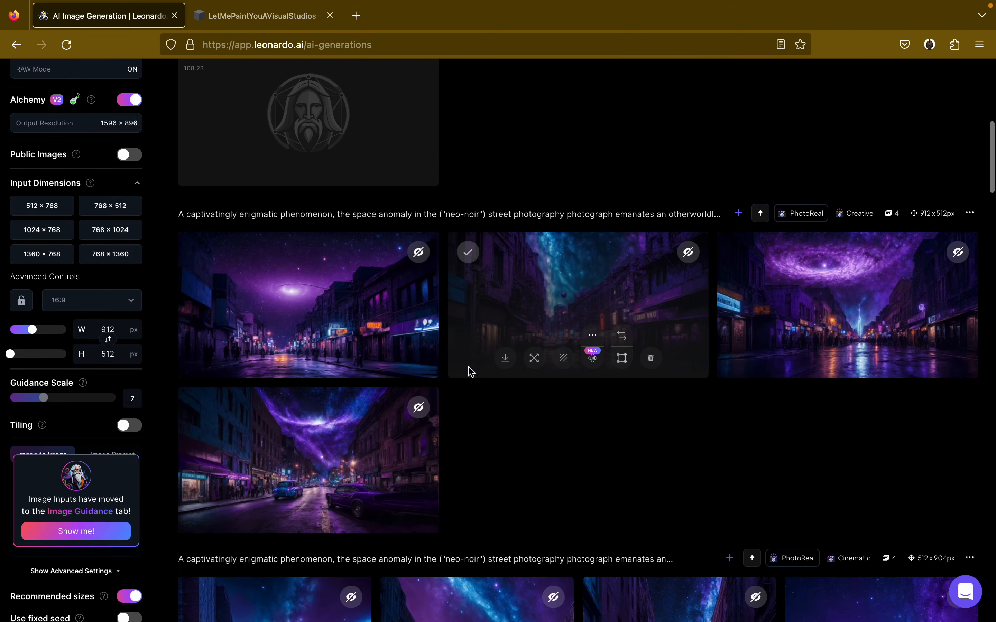
{"action": "left_click", "coordinate": [264, 287]}
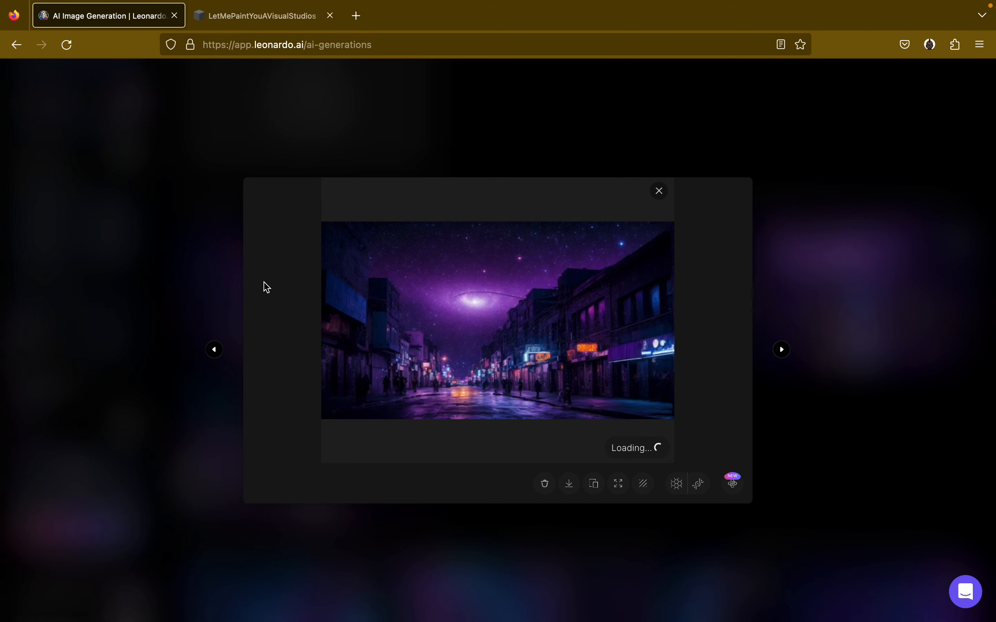
{"action": "left_click", "coordinate": [531, 368]}
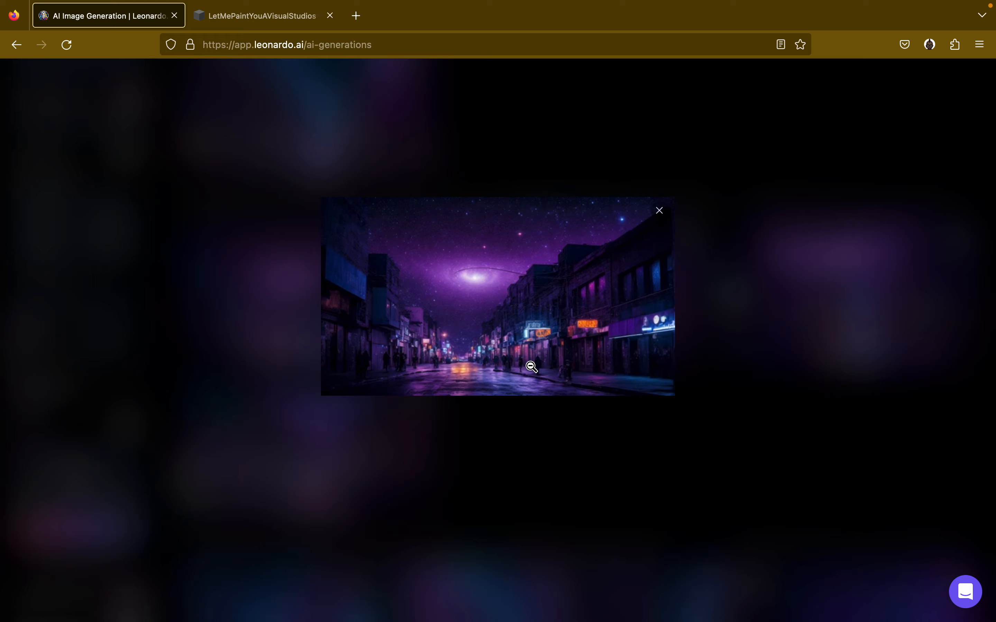
{"action": "left_click", "coordinate": [660, 211]}
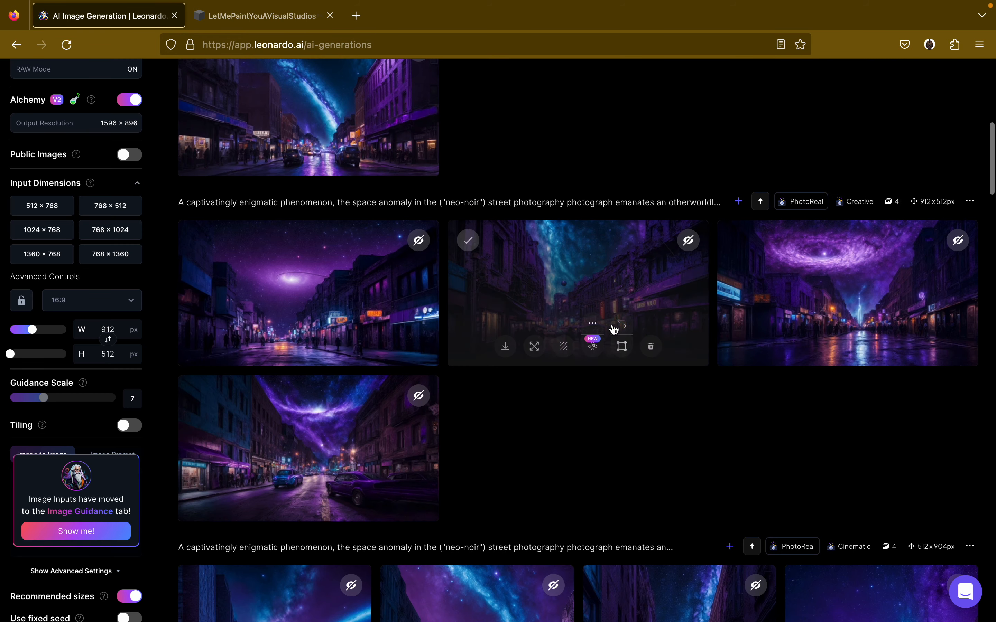
Inspect the second, third and fourth images of the Creative landscape set and close the image viewer.
{"action": "left_click", "coordinate": [587, 320]}
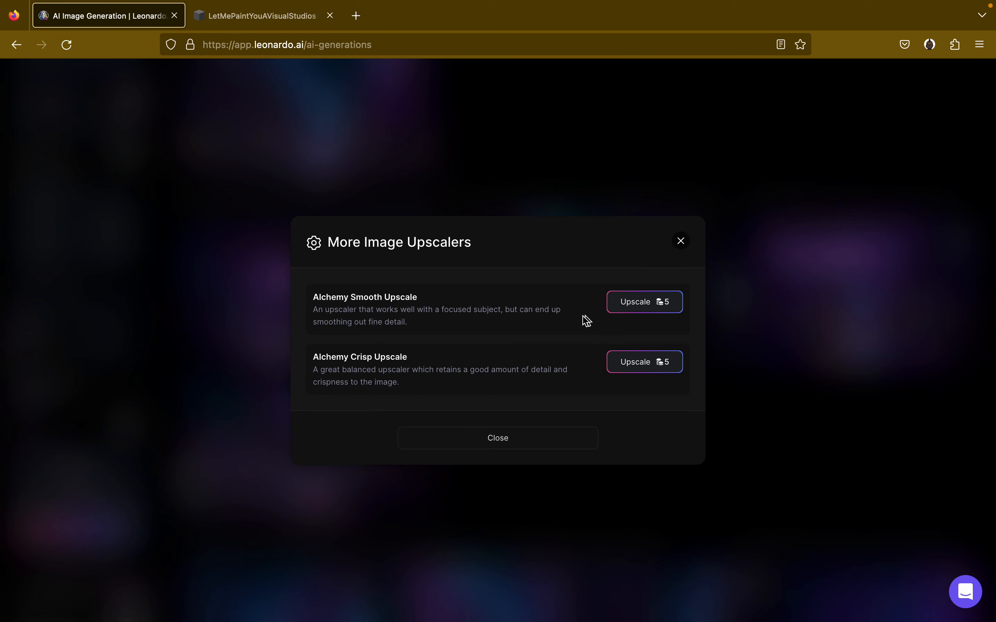
{"action": "left_click", "coordinate": [679, 243]}
{"action": "left_click", "coordinate": [589, 289]}
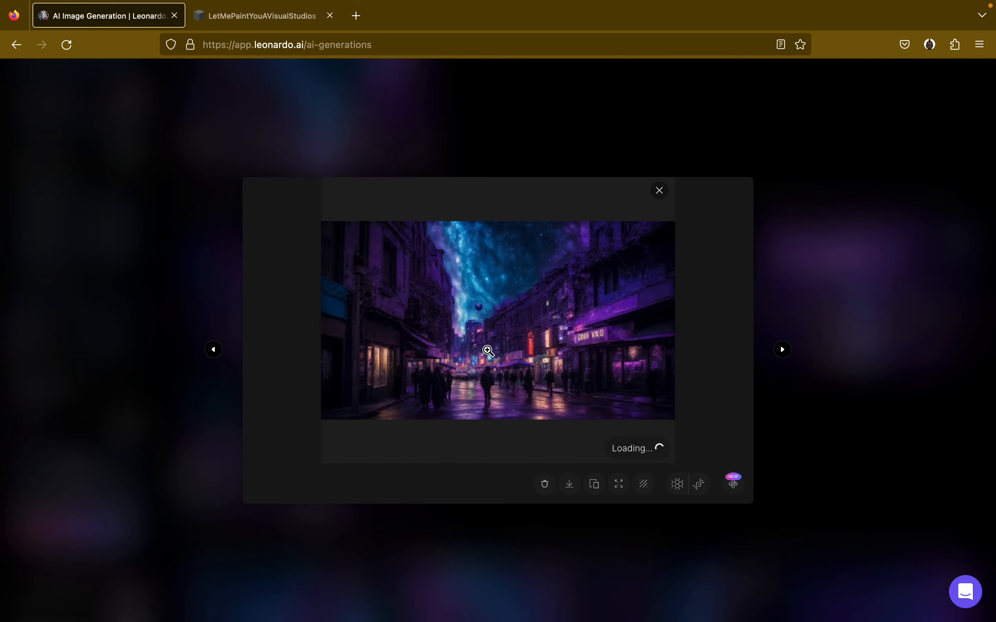
{"action": "left_click", "coordinate": [658, 212]}
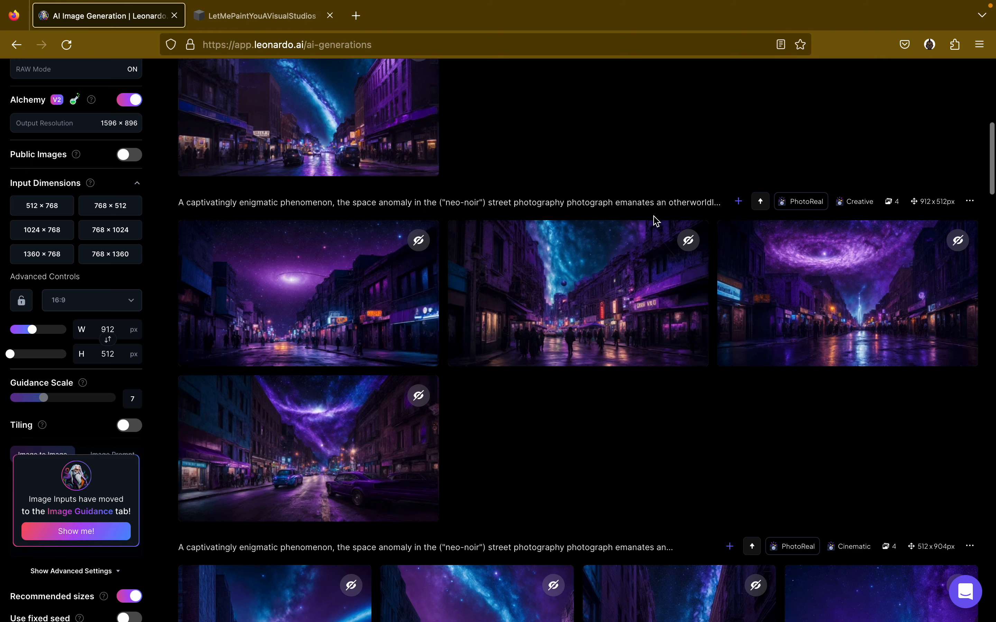
{"action": "left_click", "coordinate": [800, 283]}
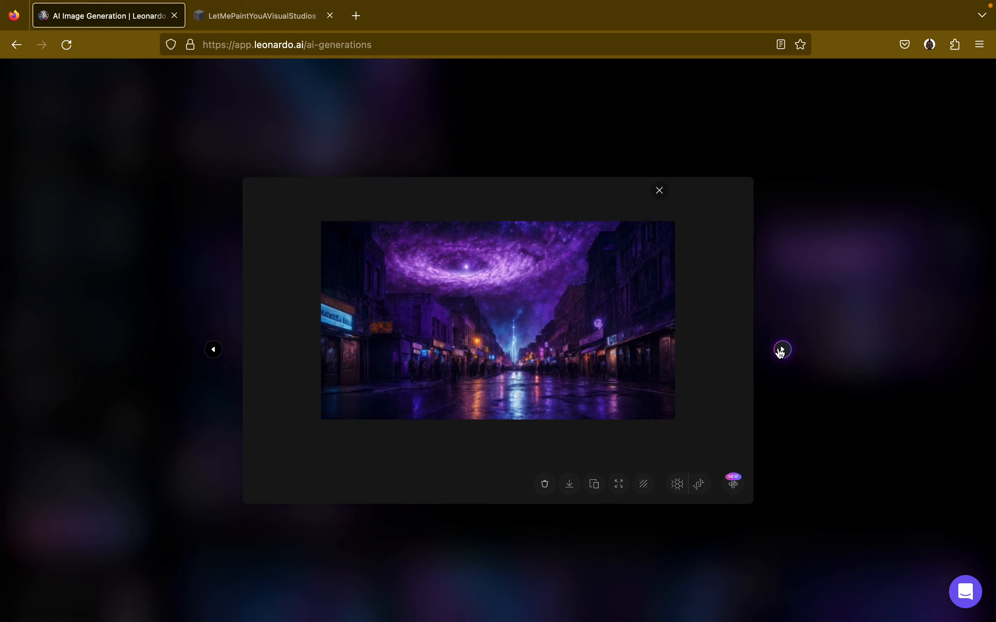
{"action": "left_click", "coordinate": [781, 350]}
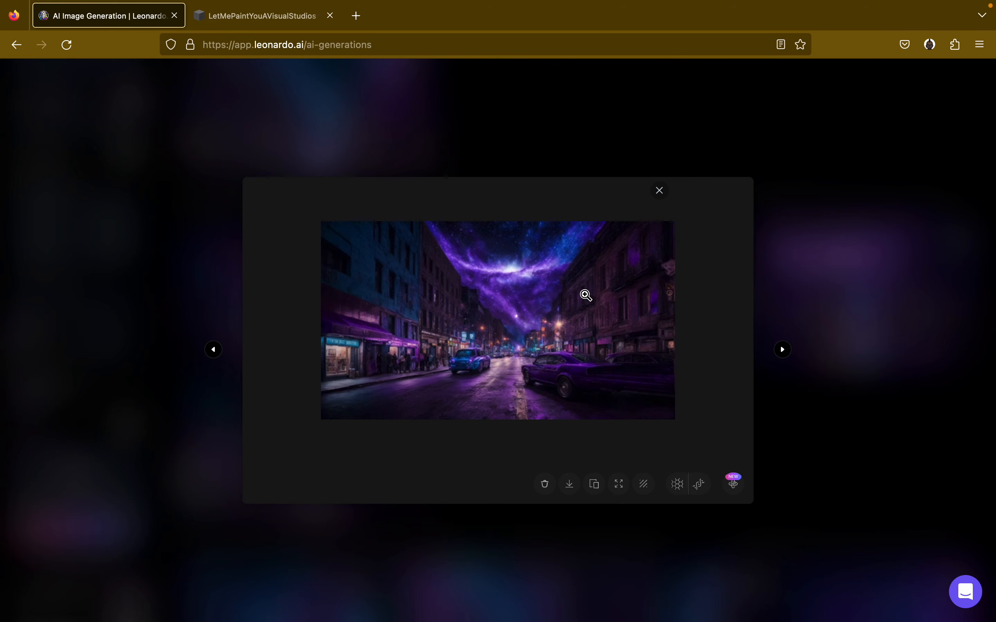
{"action": "left_click", "coordinate": [659, 213]}
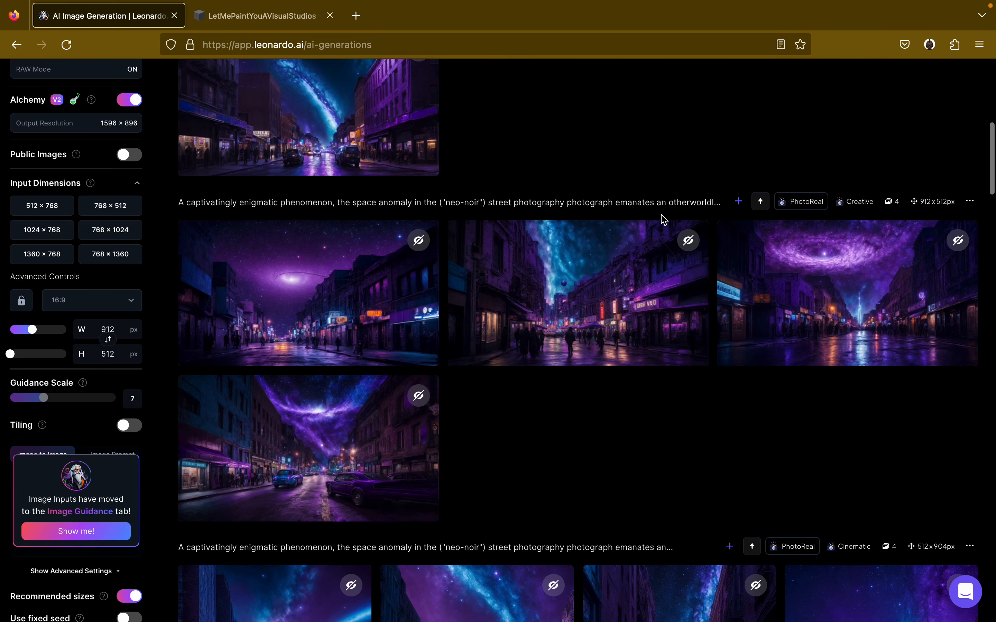
Inspect the first two images of the Vibrant landscape set at enlarged size and close the image viewer.
{"action": "scroll", "coordinate": [467, 307], "scroll_direction": "up", "scroll_amount": 10}
{"action": "left_click", "coordinate": [303, 367]}
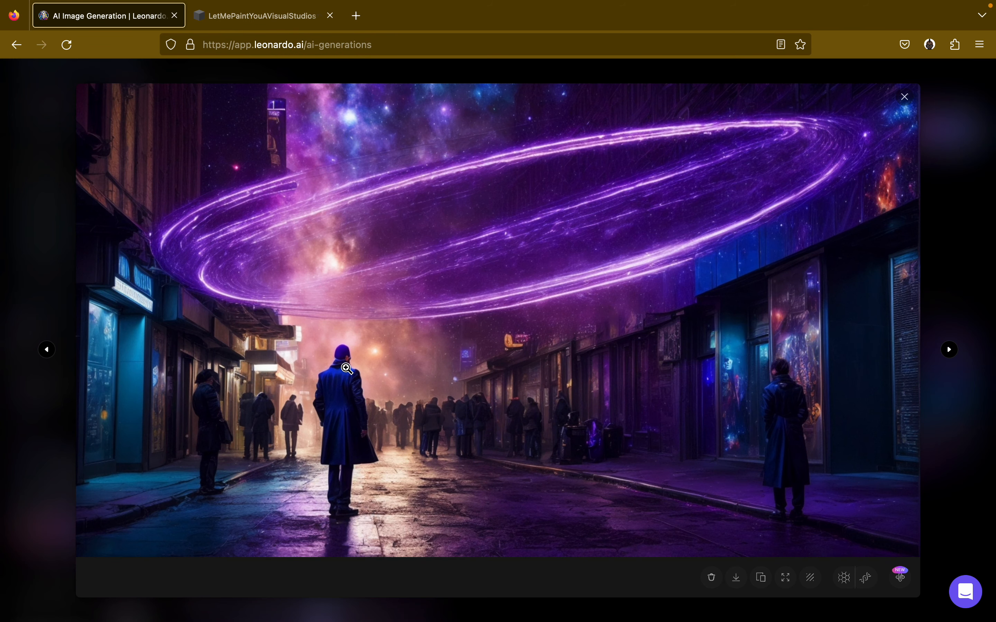
{"action": "left_click", "coordinate": [507, 413]}
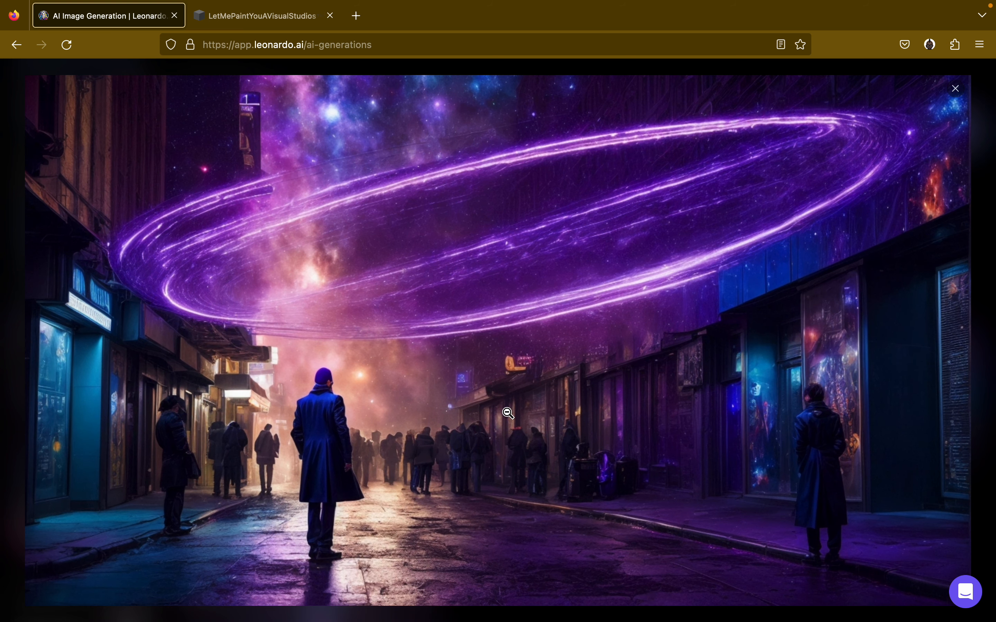
{"action": "left_click", "coordinate": [305, 411]}
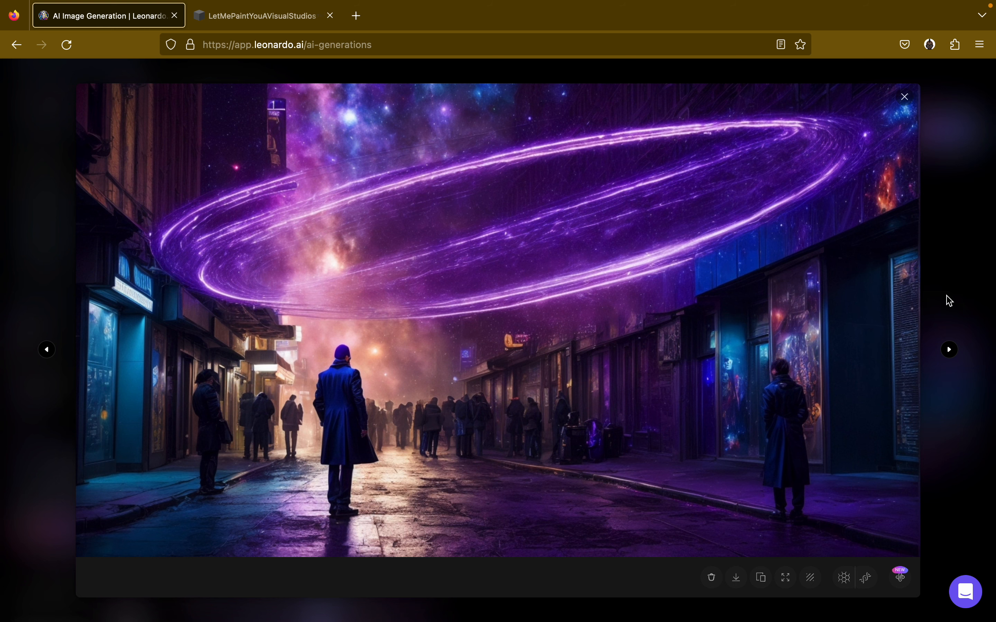
{"action": "left_click", "coordinate": [949, 351]}
{"action": "left_click", "coordinate": [645, 324]}
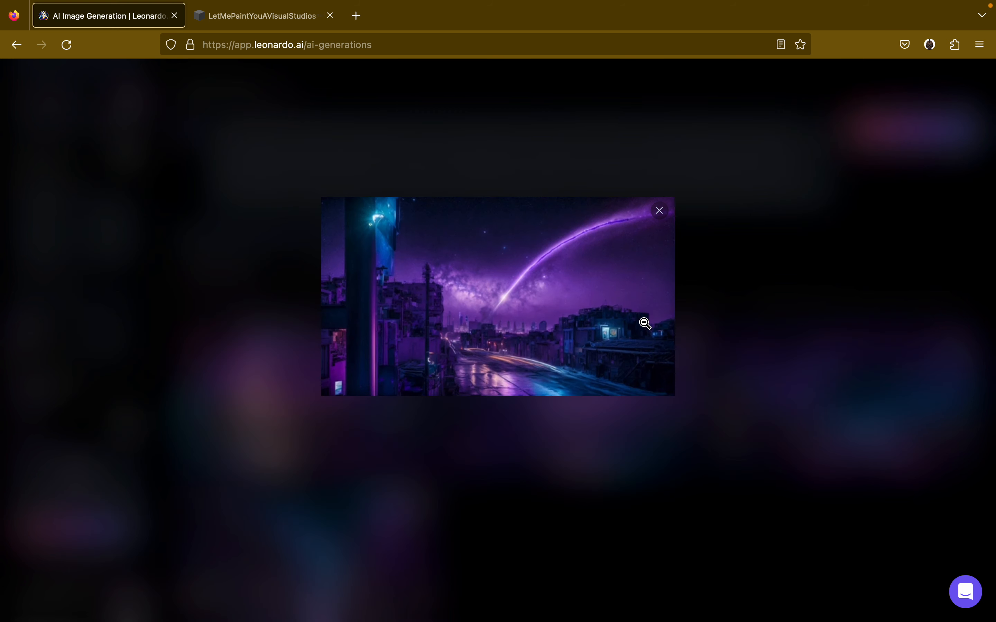
{"action": "left_click", "coordinate": [658, 211]}
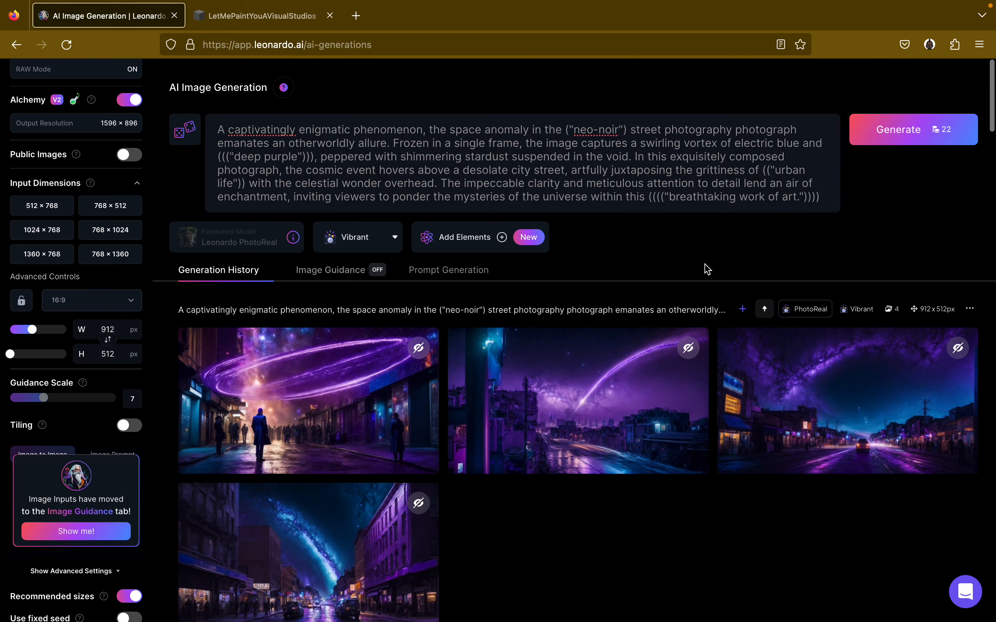
Inspect the third and fourth images of the Vibrant landscape set at enlarged size and close the image viewer.
{"action": "left_click", "coordinate": [821, 378]}
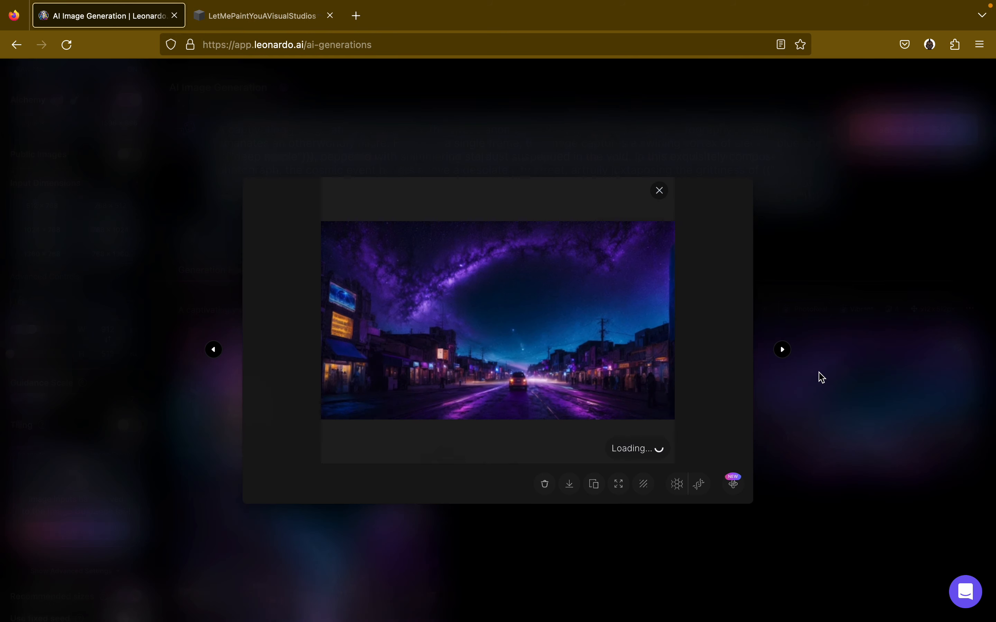
{"action": "left_click", "coordinate": [574, 366]}
{"action": "left_click", "coordinate": [619, 355]}
{"action": "left_click", "coordinate": [783, 350]}
{"action": "left_click", "coordinate": [463, 322]}
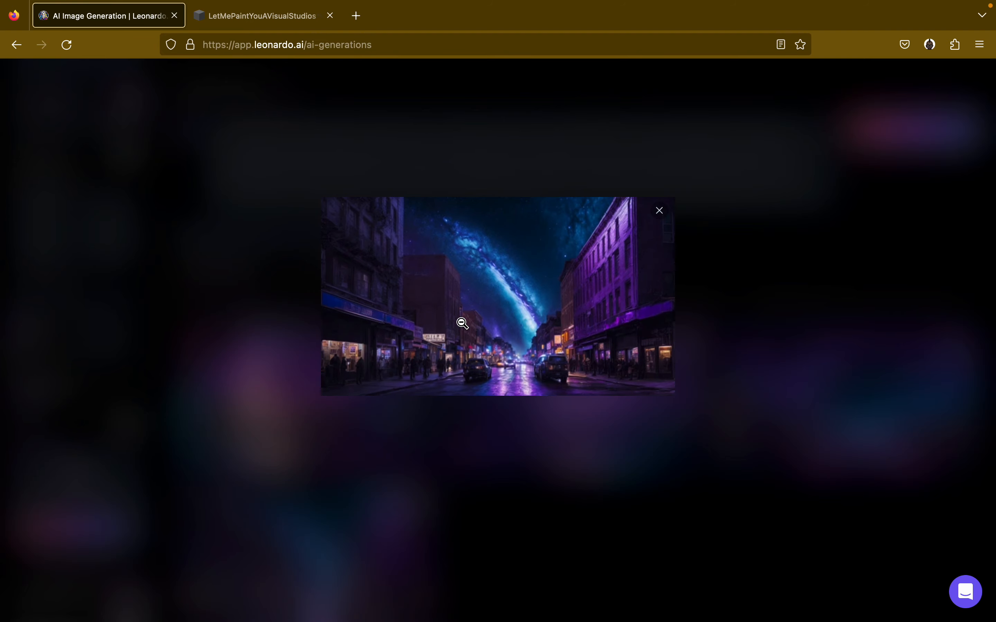
{"action": "left_click", "coordinate": [658, 218]}
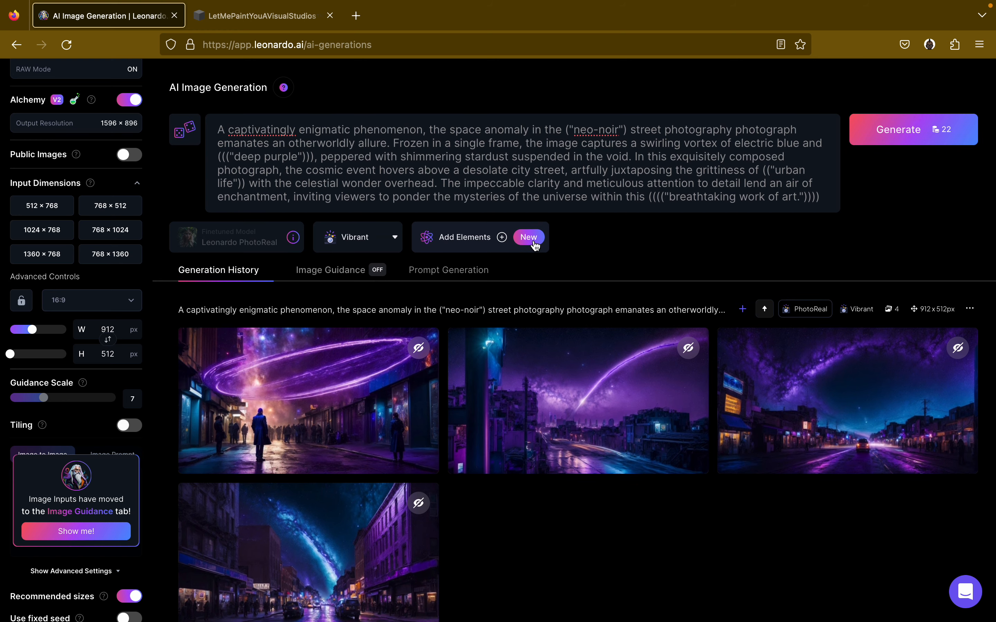
Clear the space anomaly prompt and set the image aspect ratio to 3:2.
{"action": "triple_click", "coordinate": [529, 186]}
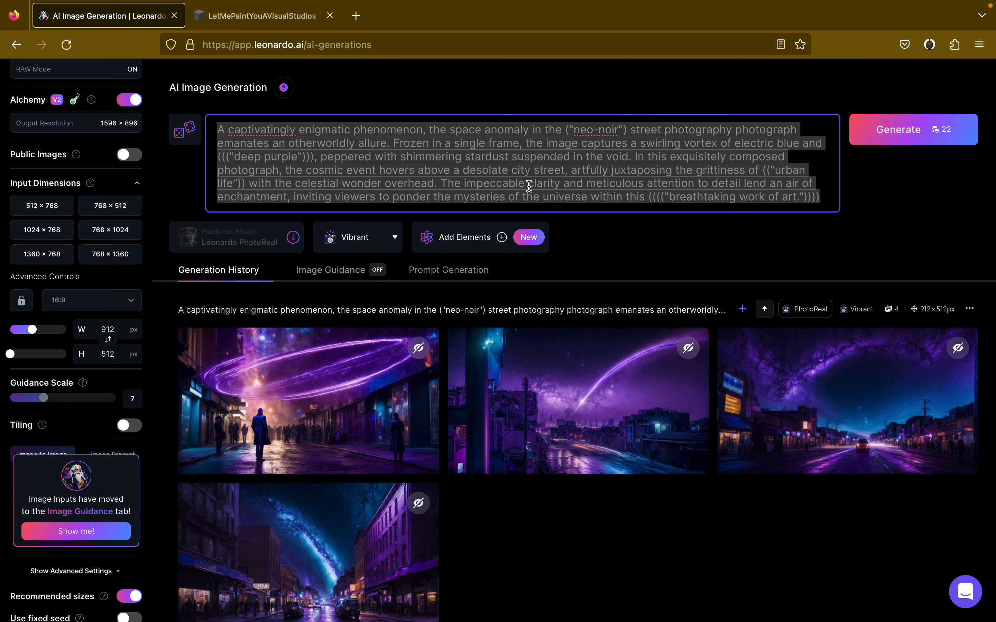
{"action": "key", "text": "BackSpace"}
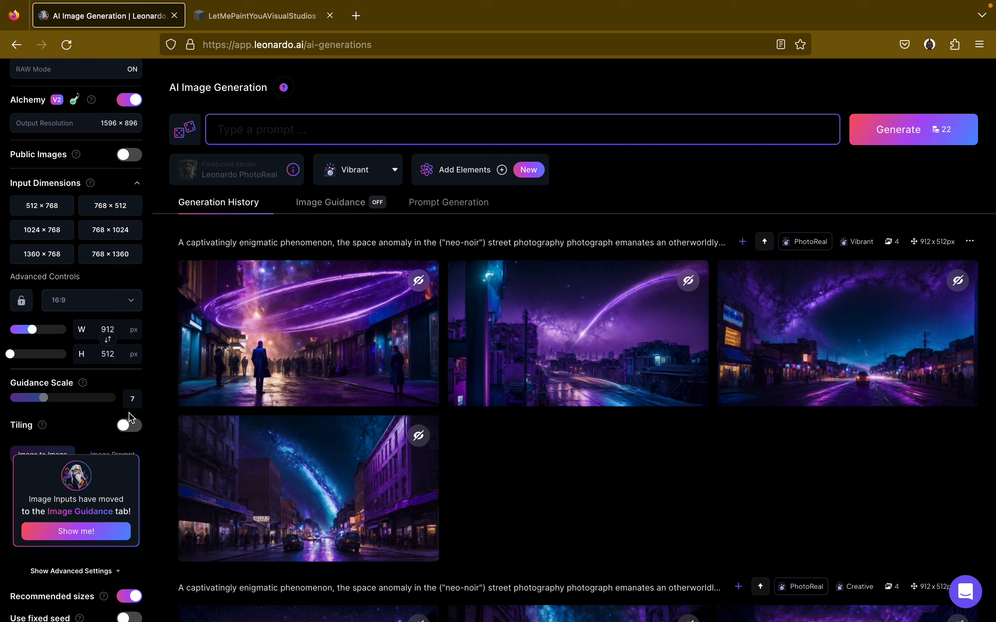
{"action": "left_click", "coordinate": [123, 303]}
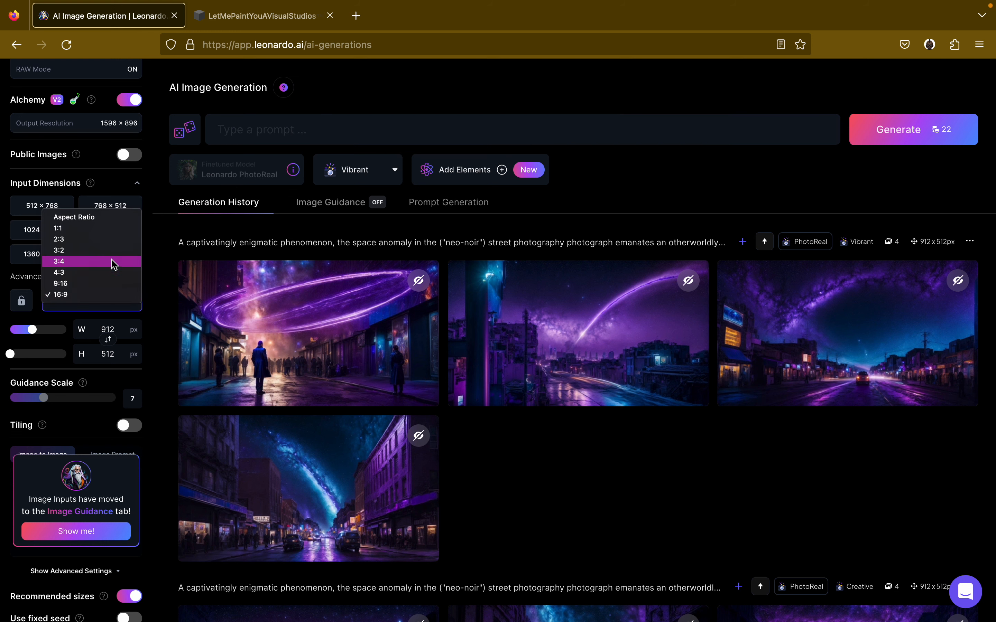
{"action": "left_click", "coordinate": [105, 250]}
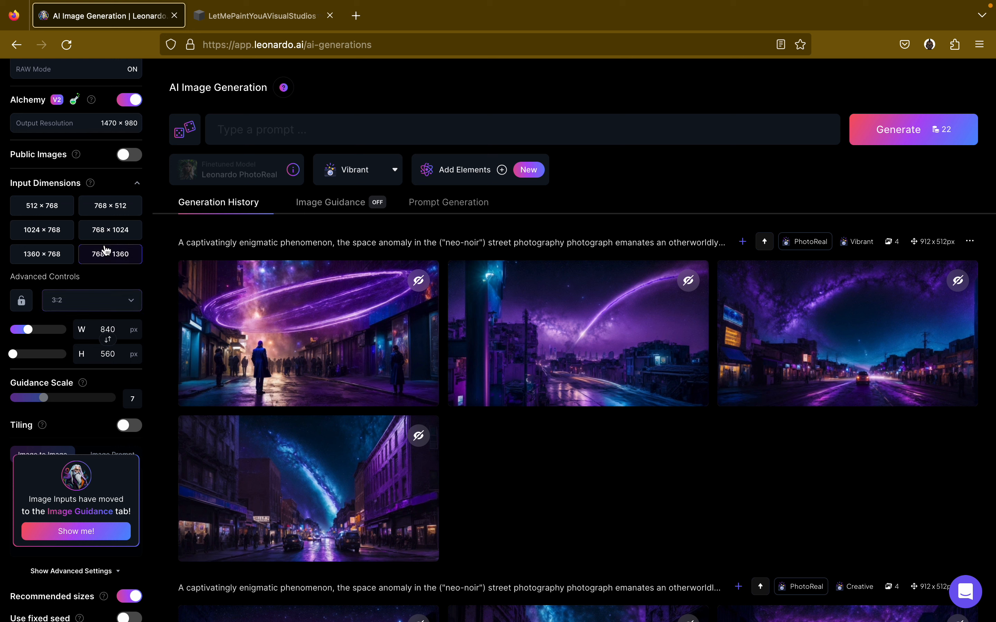
Enter the prompt "A beautiful Queen of a futuristic empire overseeing all of the greatness of the land to which was created.".
{"action": "left_click", "coordinate": [308, 139]}
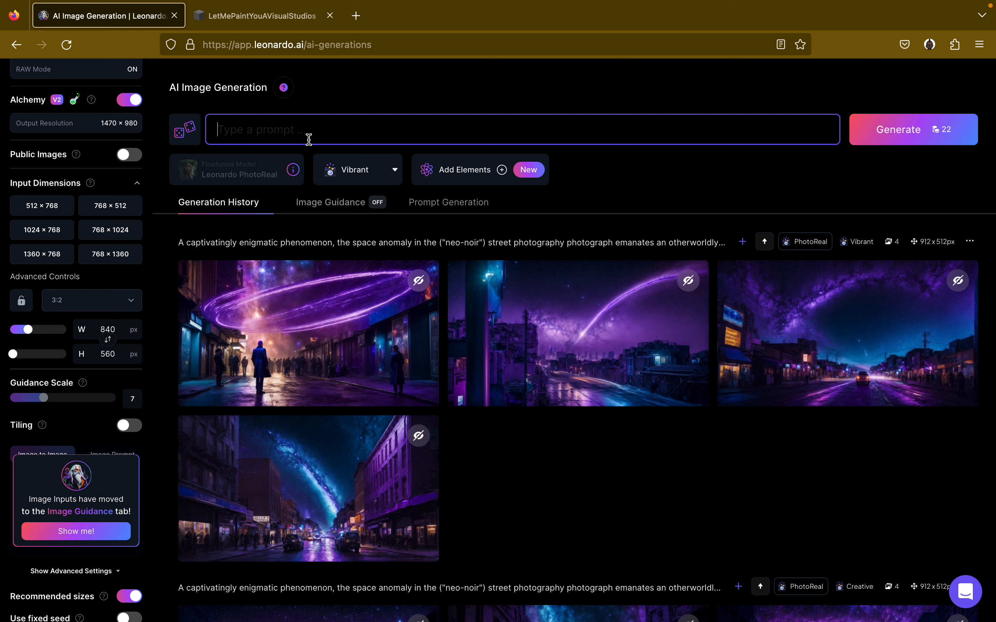
{"action": "type", "text": "A beautiful Qu"}
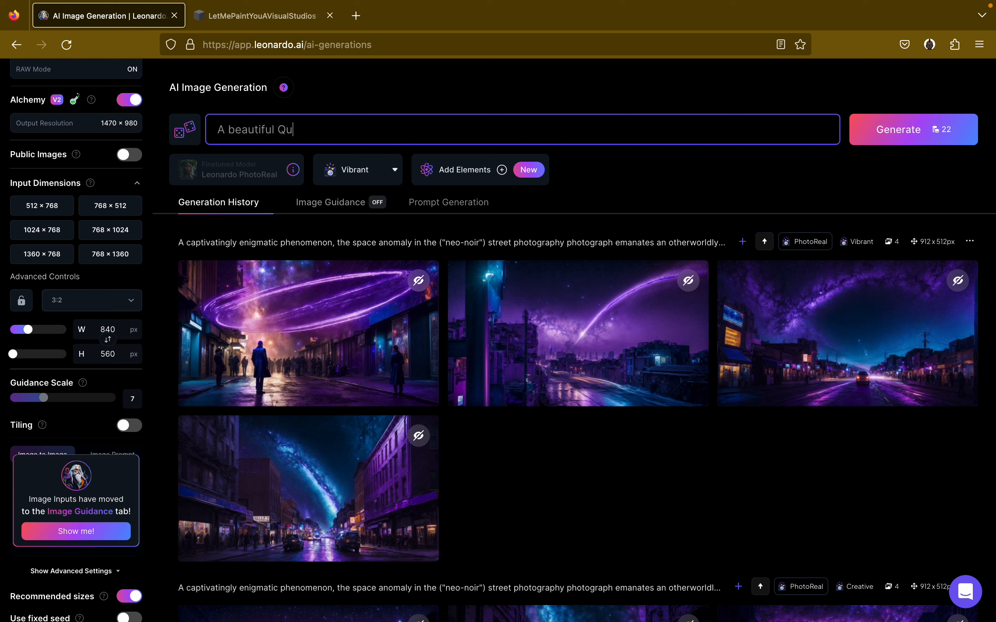
{"action": "type", "text": "een of a futuristic empire ove"}
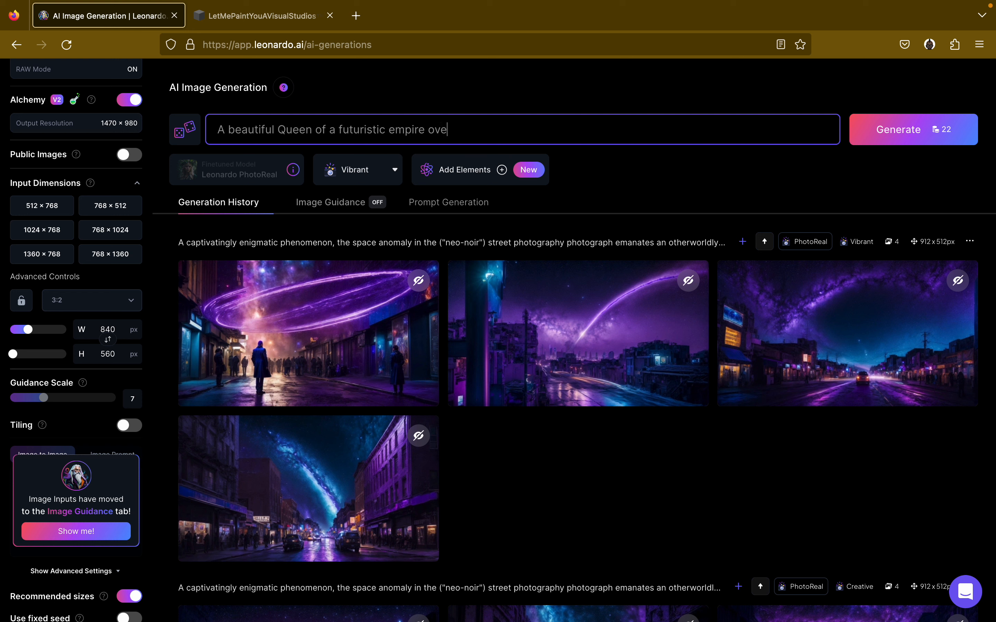
{"action": "type", "text": "rse"}
{"action": "type", "text": "esin"}
{"action": "type", "text": "in"}
{"action": "type", "text": "ng"}
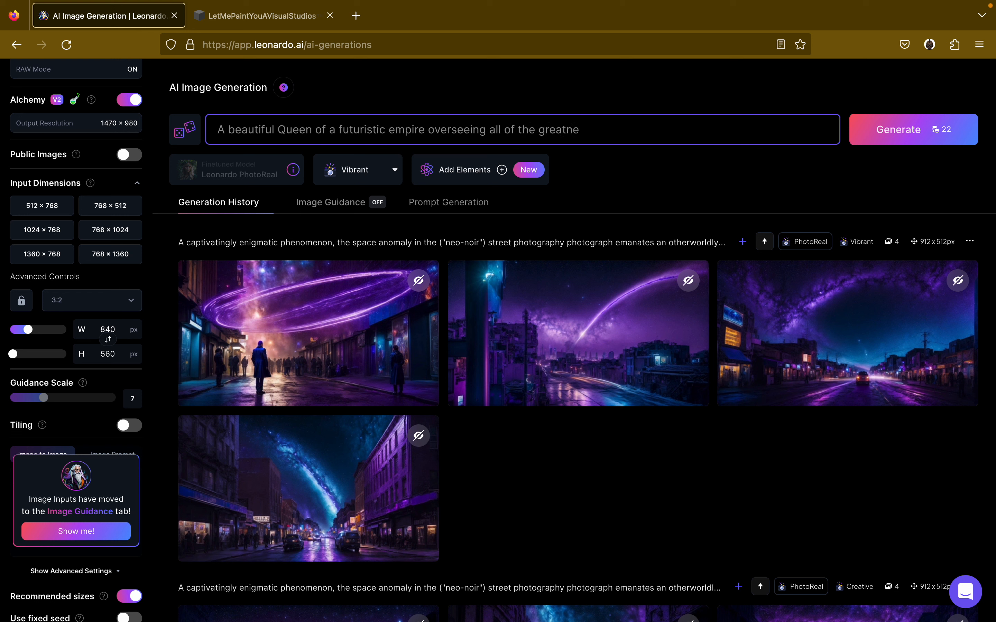
{"action": "type", "text": "s of the land to which"}
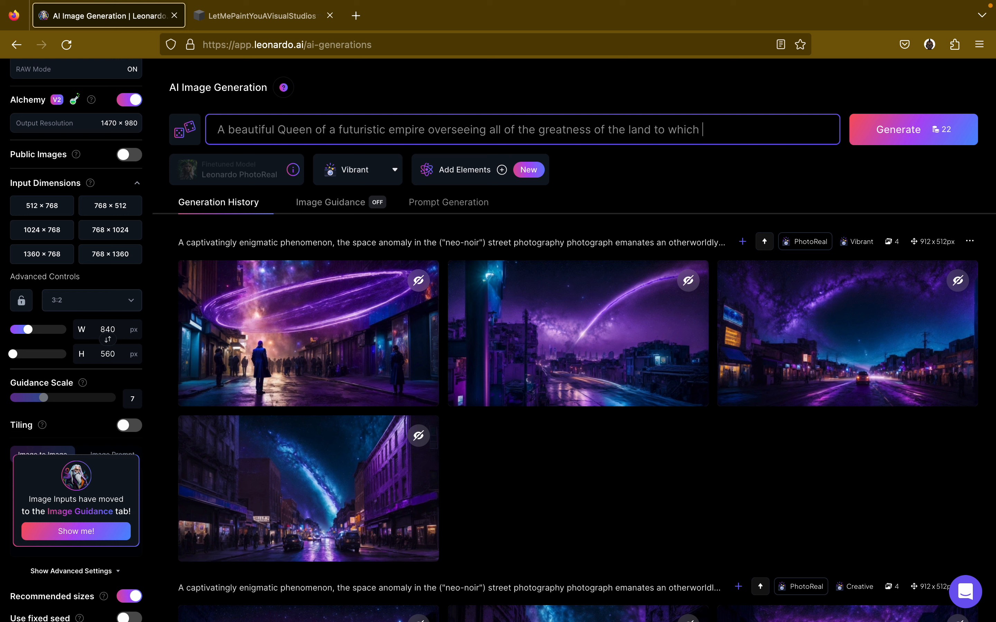
{"action": "type", "text": " was creative"}
Set the PhotoReal style to Cinematic and generate images from the Queen prompt.
{"action": "left_click", "coordinate": [366, 173]}
{"action": "left_click", "coordinate": [356, 201]}
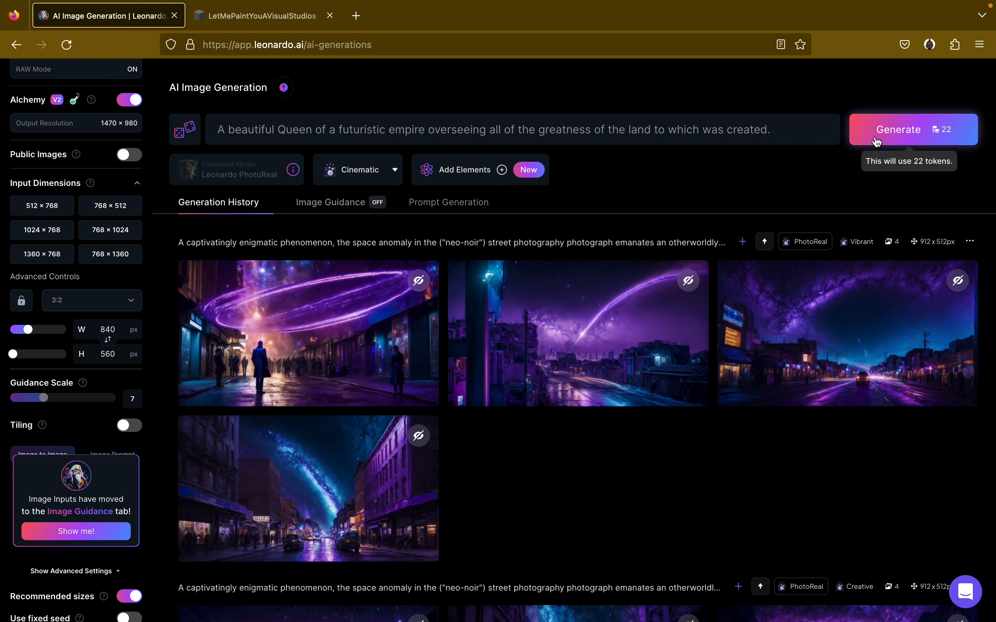
{"action": "scroll", "coordinate": [111, 288], "scroll_direction": "up", "scroll_amount": 3}
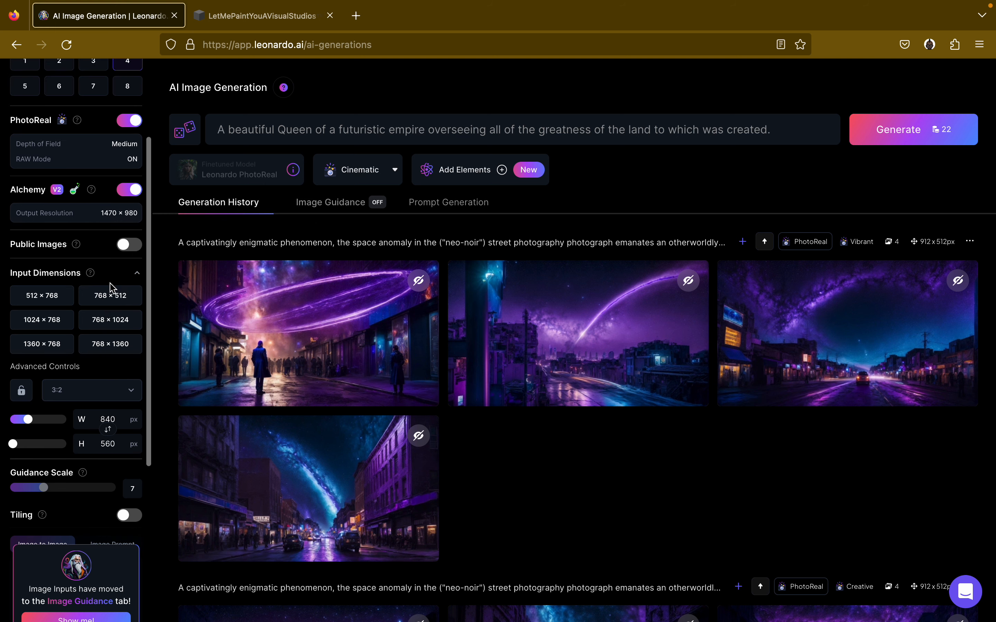
{"action": "scroll", "coordinate": [111, 288], "scroll_direction": "up", "scroll_amount": 1}
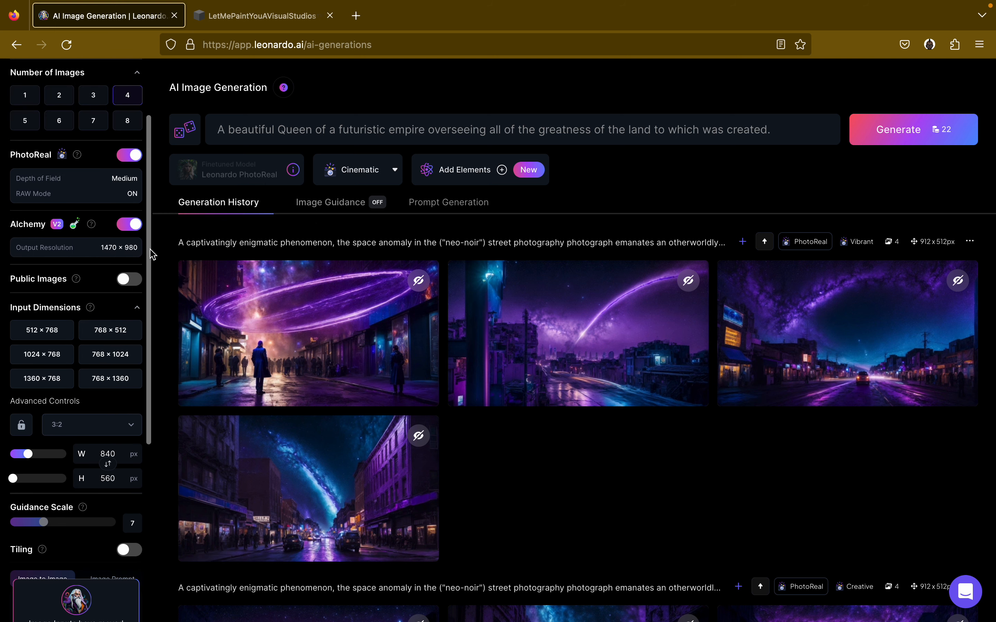
{"action": "left_click", "coordinate": [879, 136]}
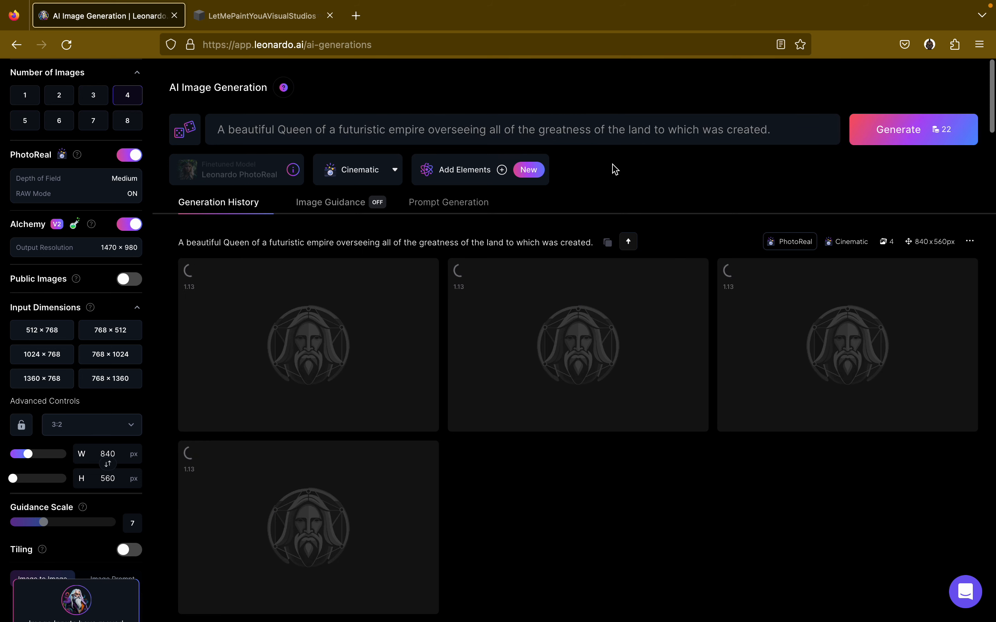
Delete the pending 840 × 560 generation of the Queen prompt from the generation history.
{"action": "scroll", "coordinate": [582, 225], "scroll_direction": "down", "scroll_amount": 1}
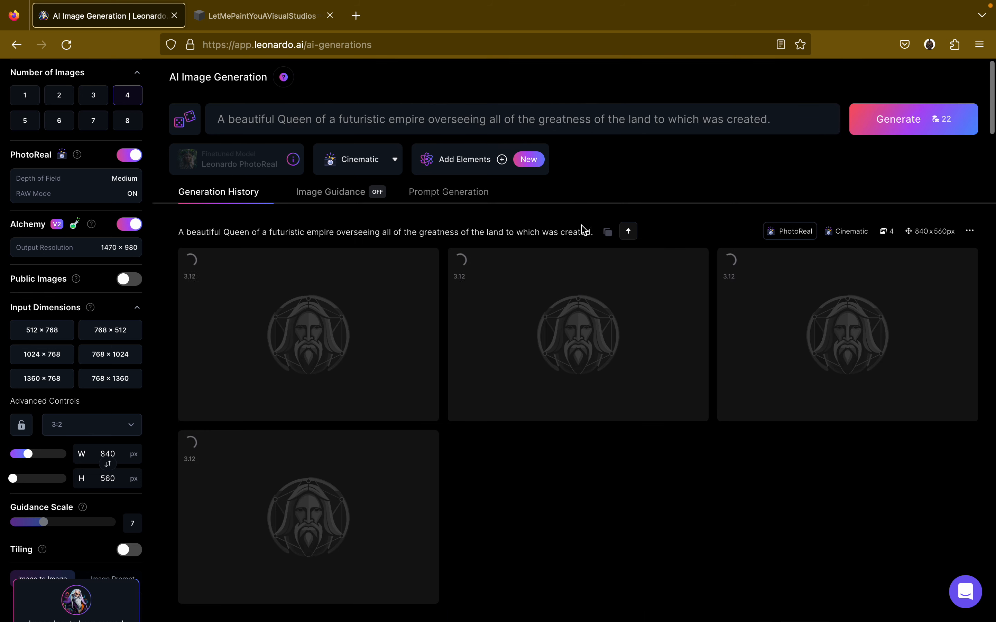
{"action": "scroll", "coordinate": [581, 224], "scroll_direction": "down", "scroll_amount": 2}
{"action": "scroll", "coordinate": [583, 229], "scroll_direction": "up", "scroll_amount": 1}
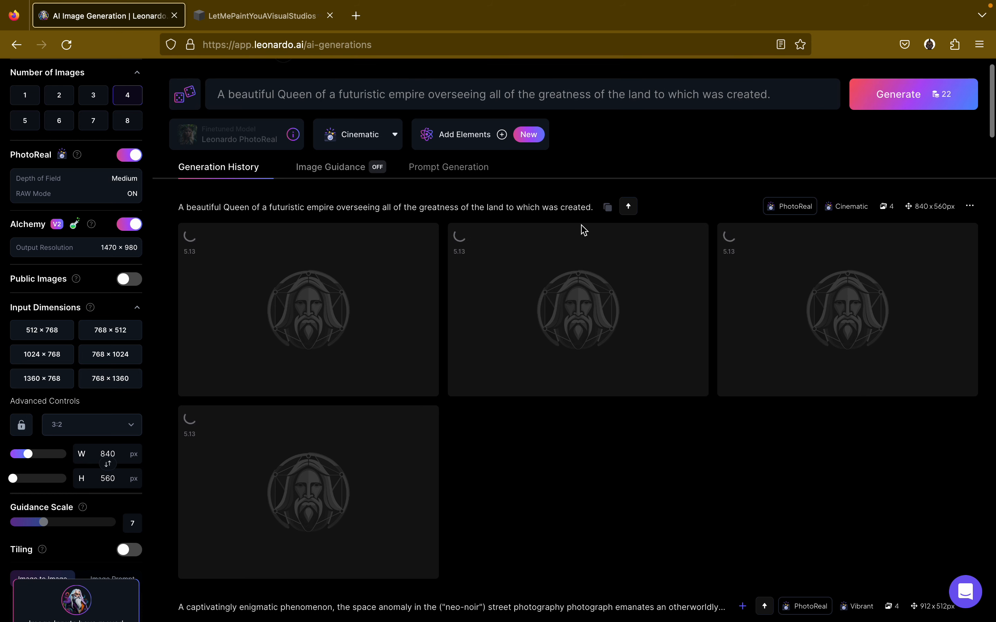
{"action": "left_click", "coordinate": [970, 208]}
{"action": "left_click", "coordinate": [878, 384]}
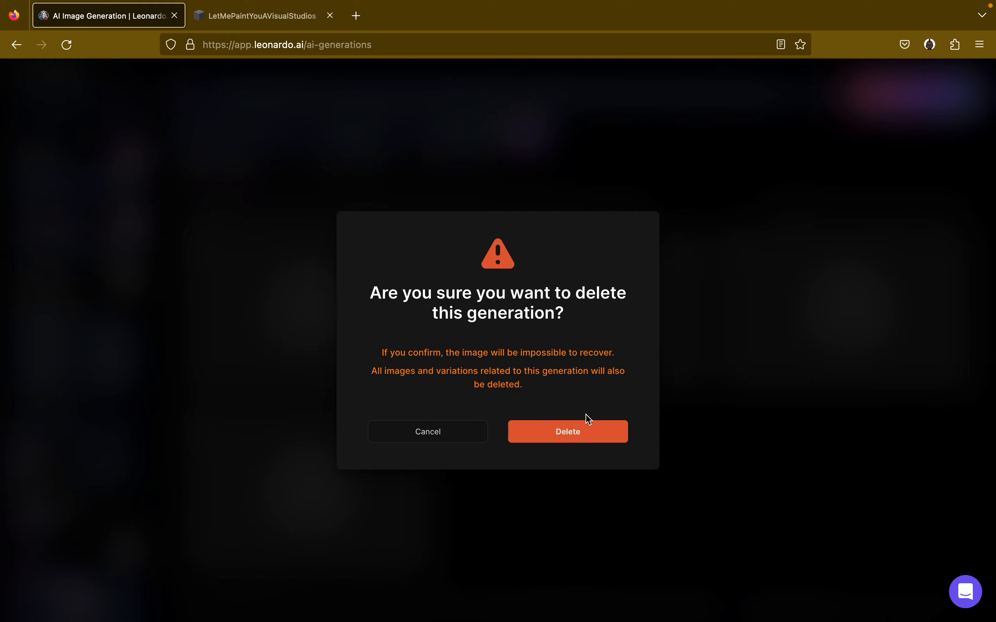
{"action": "left_click", "coordinate": [568, 437]}
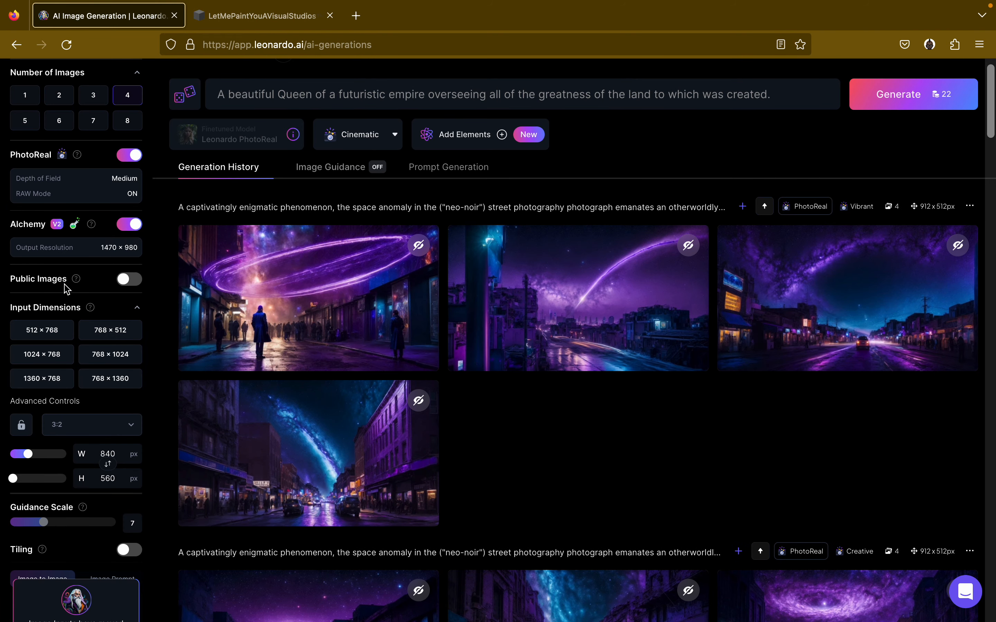
Set the image aspect ratio to 2:3 and generate images from the Queen prompt.
{"action": "left_click", "coordinate": [85, 426]}
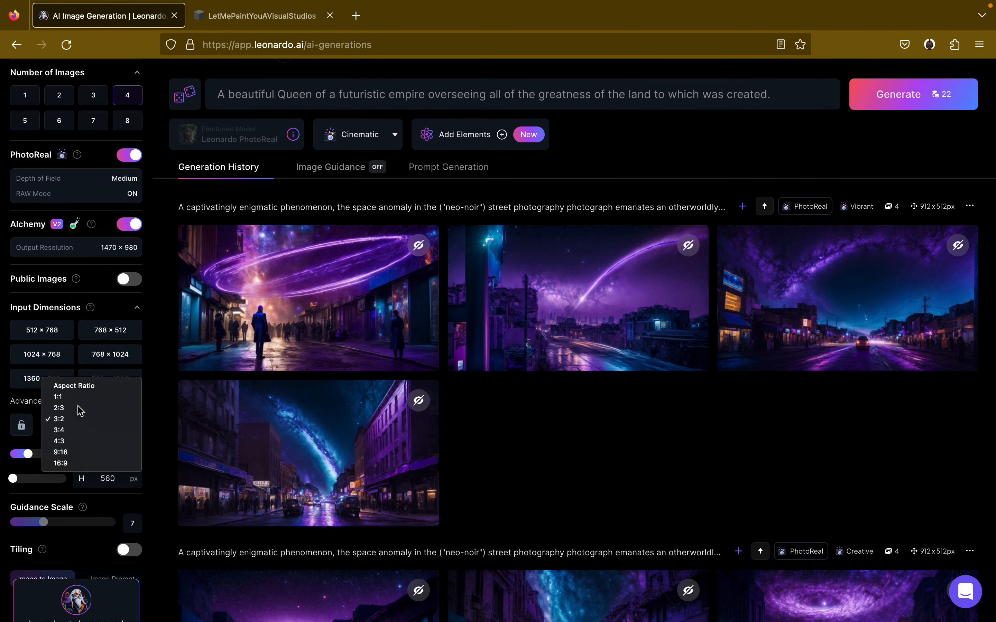
{"action": "left_click", "coordinate": [80, 410]}
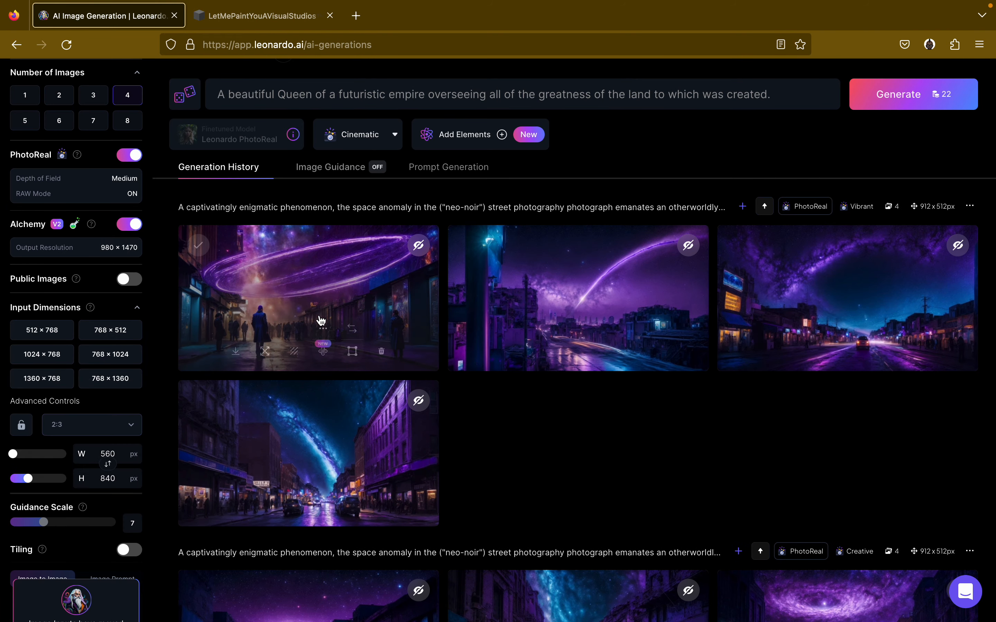
{"action": "left_click", "coordinate": [893, 96]}
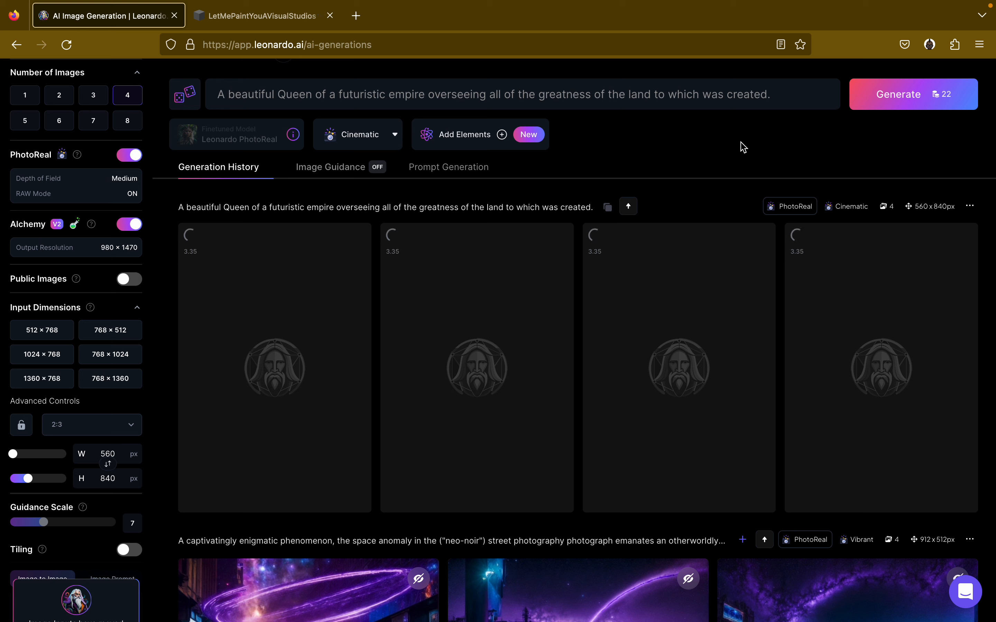
Weight two terms in the Queen prompt by rewriting them as (("Queen")) and ("empire").
{"action": "scroll", "coordinate": [743, 147], "scroll_direction": "down", "scroll_amount": 1}
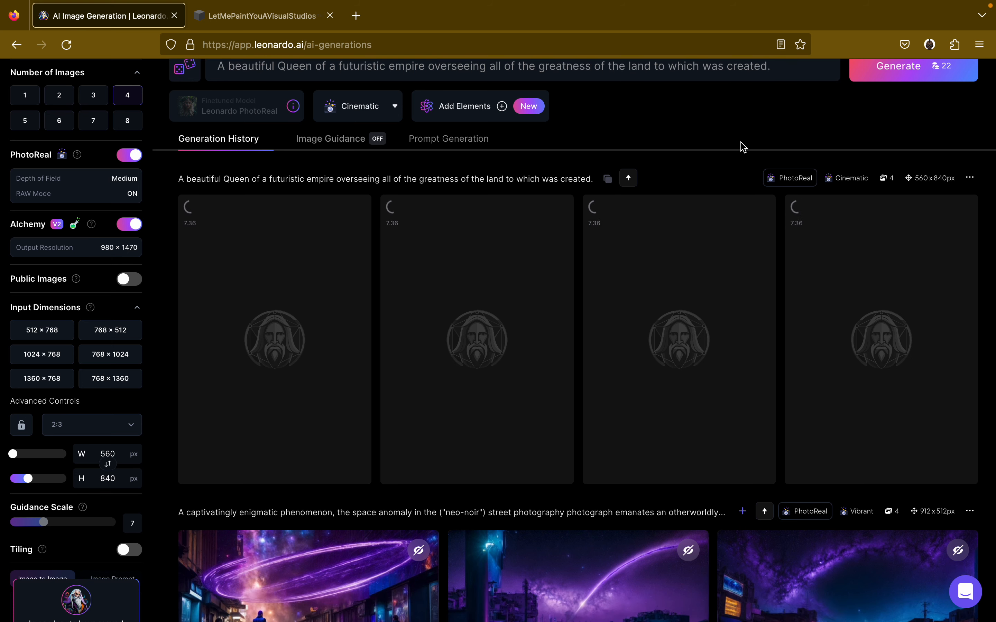
{"action": "scroll", "coordinate": [743, 147], "scroll_direction": "up", "scroll_amount": 2}
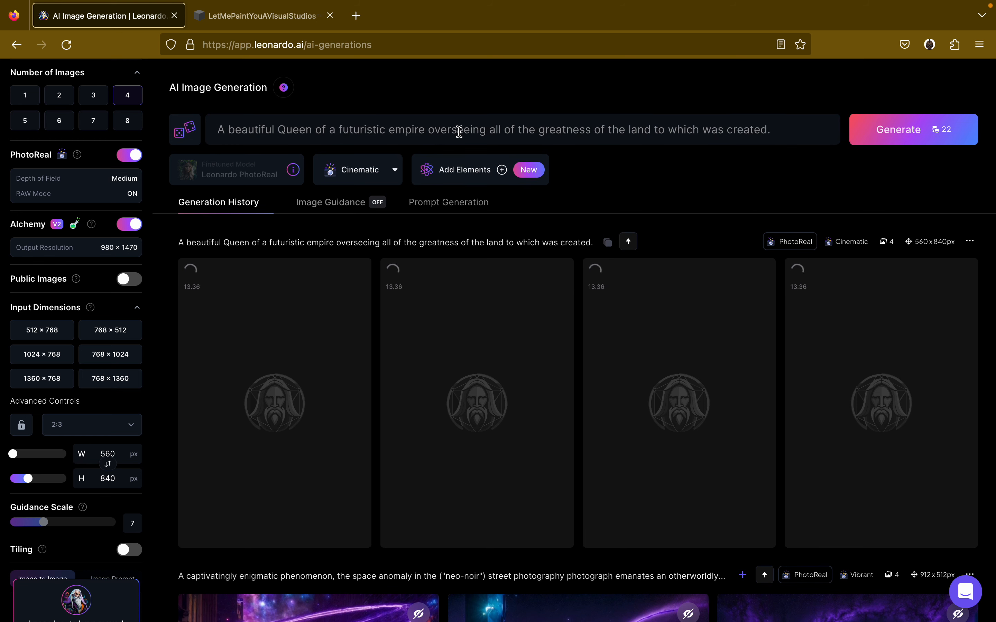
{"action": "left_click", "coordinate": [278, 129]}
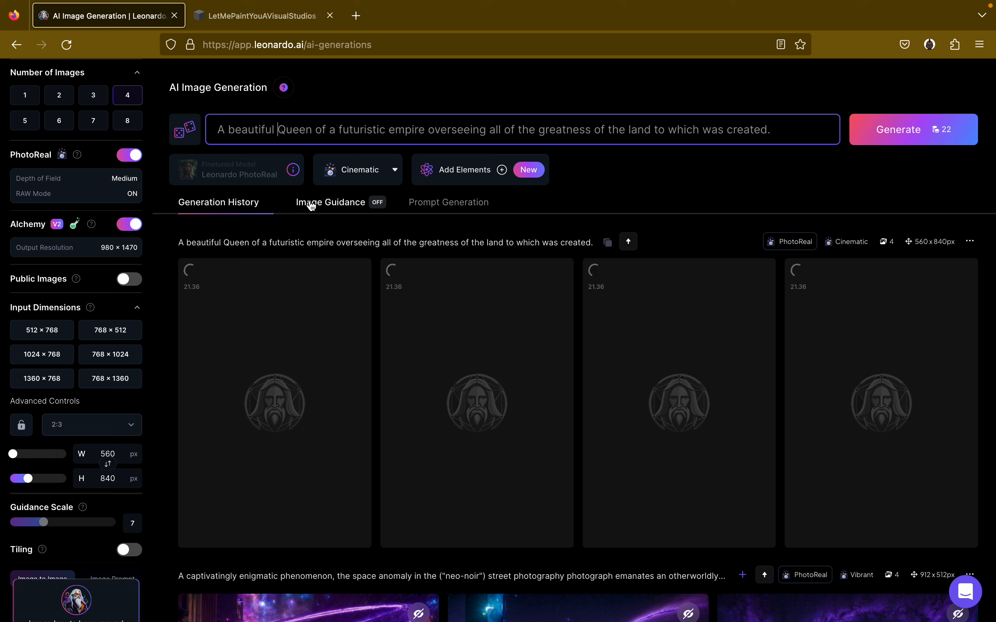
{"action": "type", "text": "((\""}
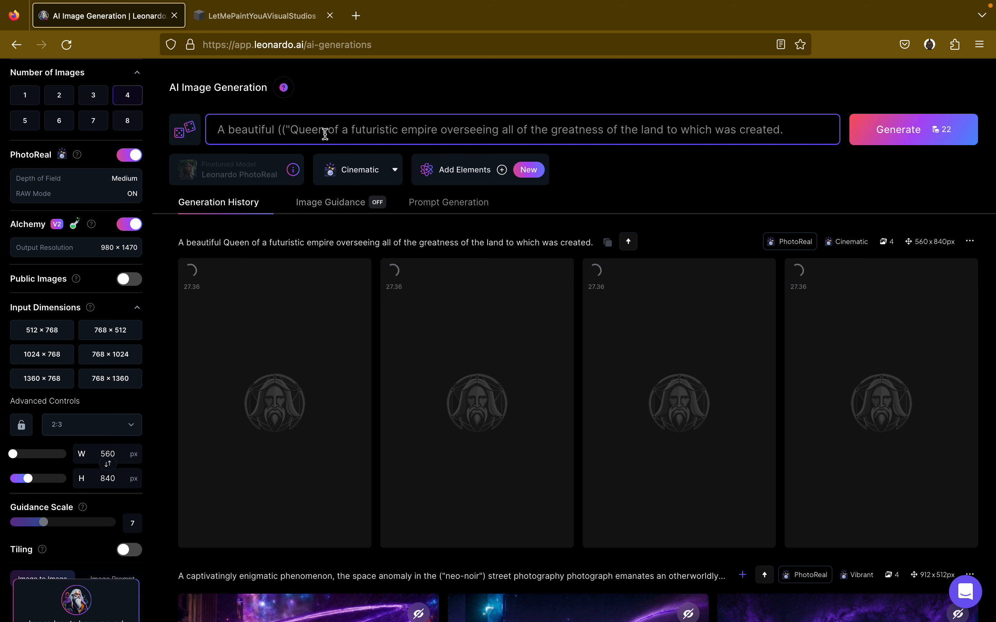
{"action": "left_click", "coordinate": [322, 130]}
{"action": "type", "text": "\"))"}
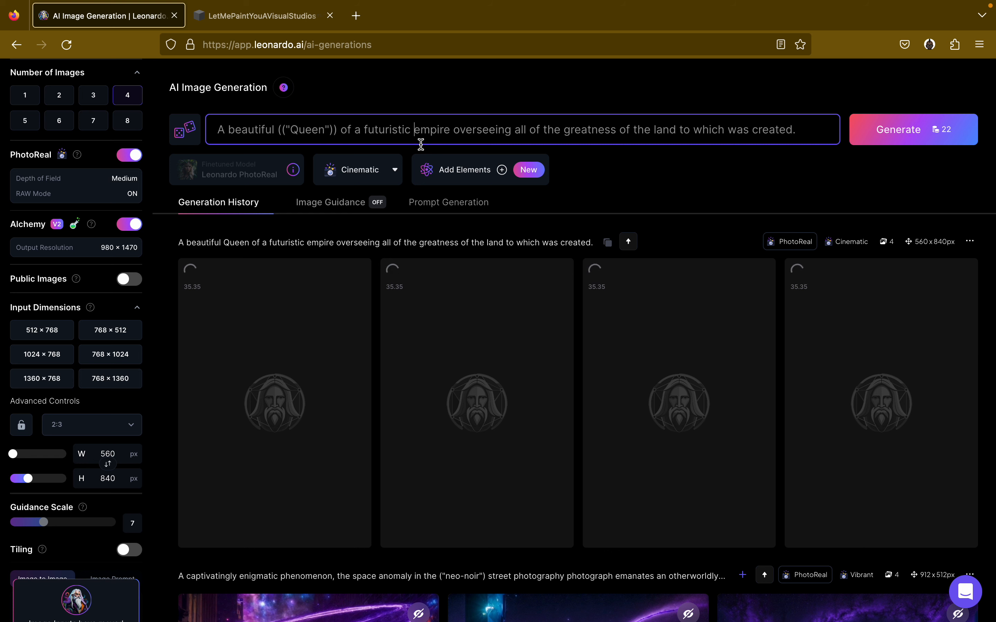
{"action": "type", "text": "(\""}
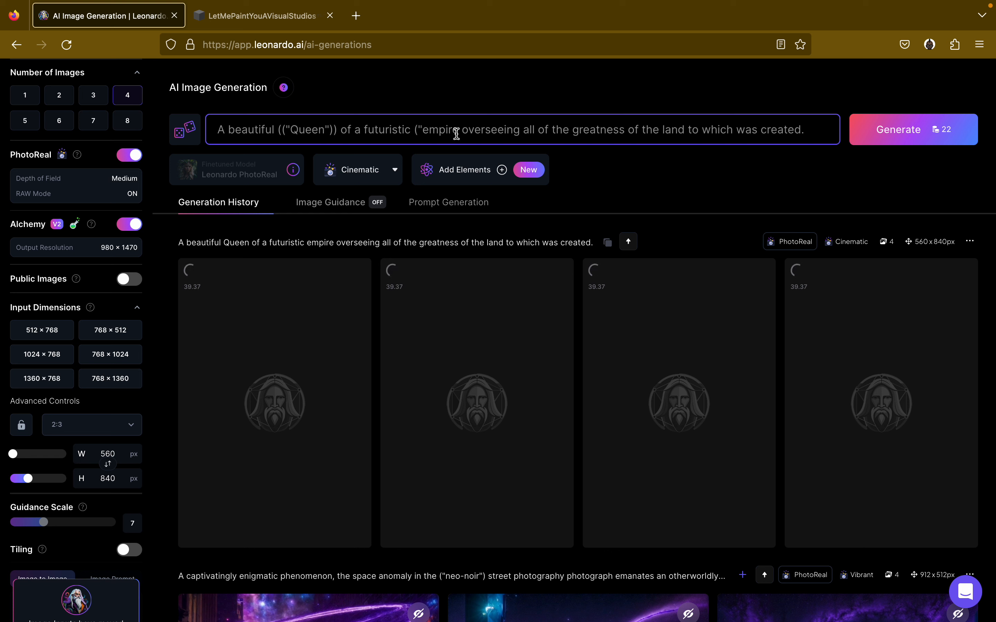
{"action": "type", "text": "\")"}
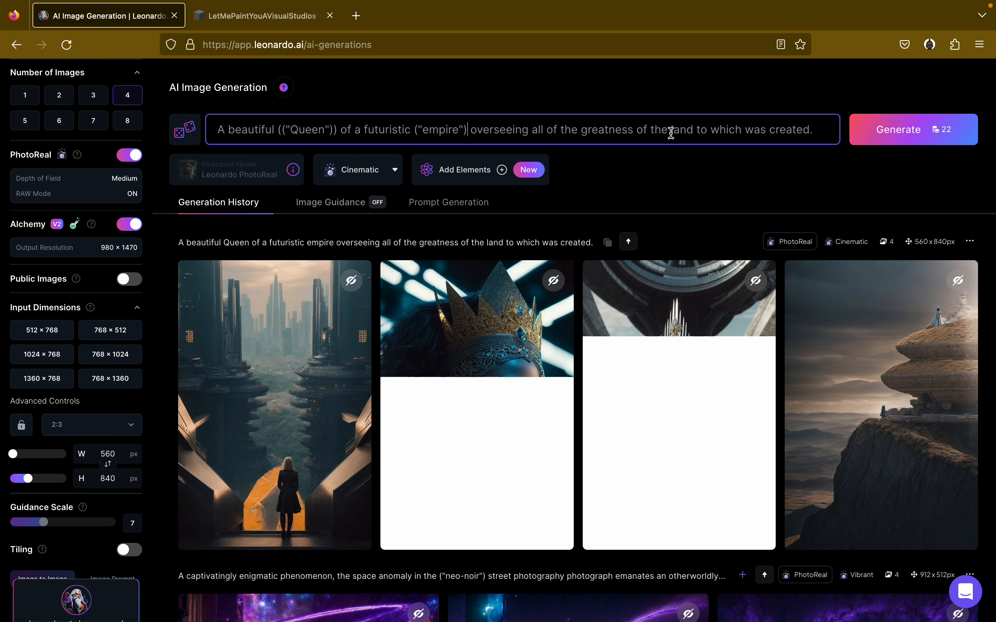
Weight the word land in the prompt as ((("land"))) and generate images from the weighted prompt.
{"action": "left_click", "coordinate": [671, 131]}
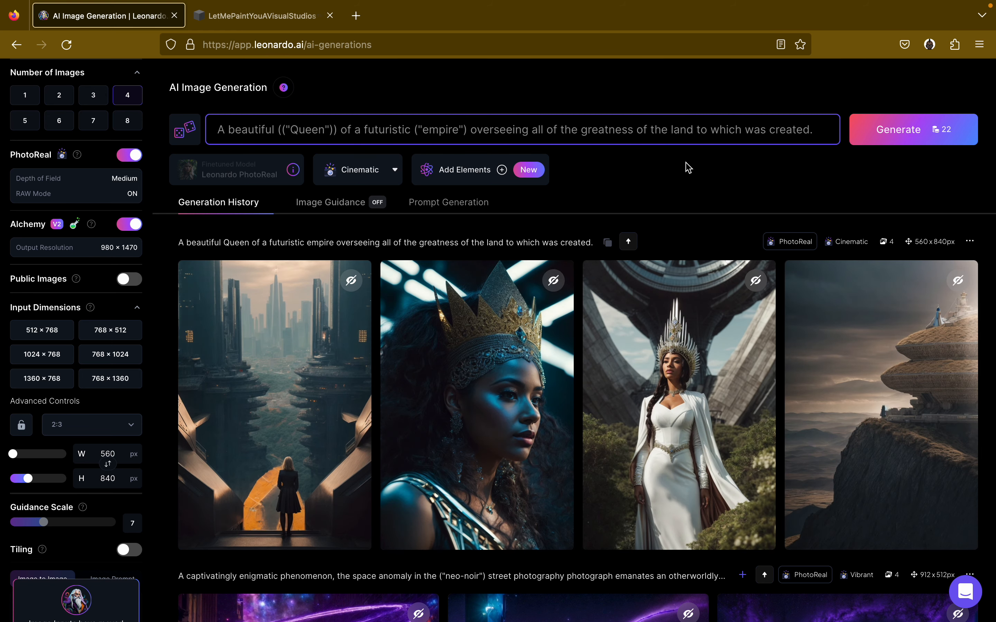
{"action": "type", "text": "((("}
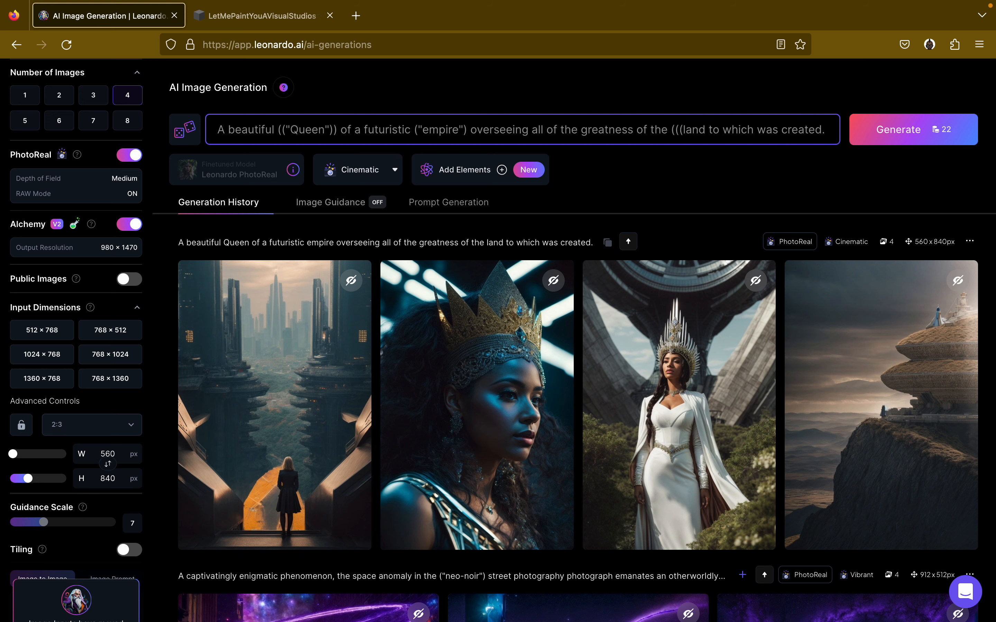
{"action": "type", "text": "\""}
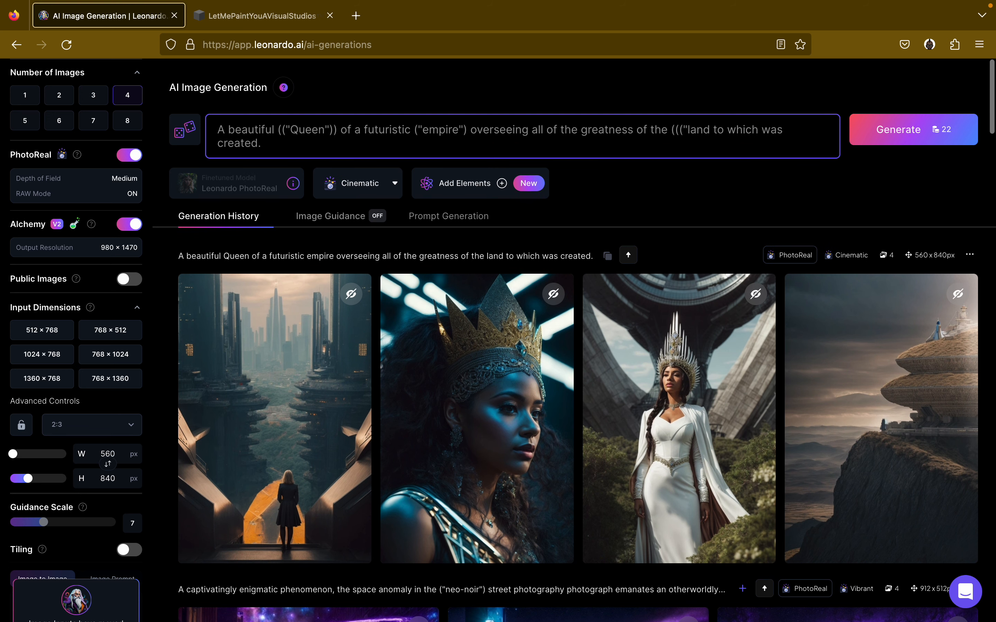
{"action": "left_click", "coordinate": [711, 134]}
{"action": "type", "text": "\""}
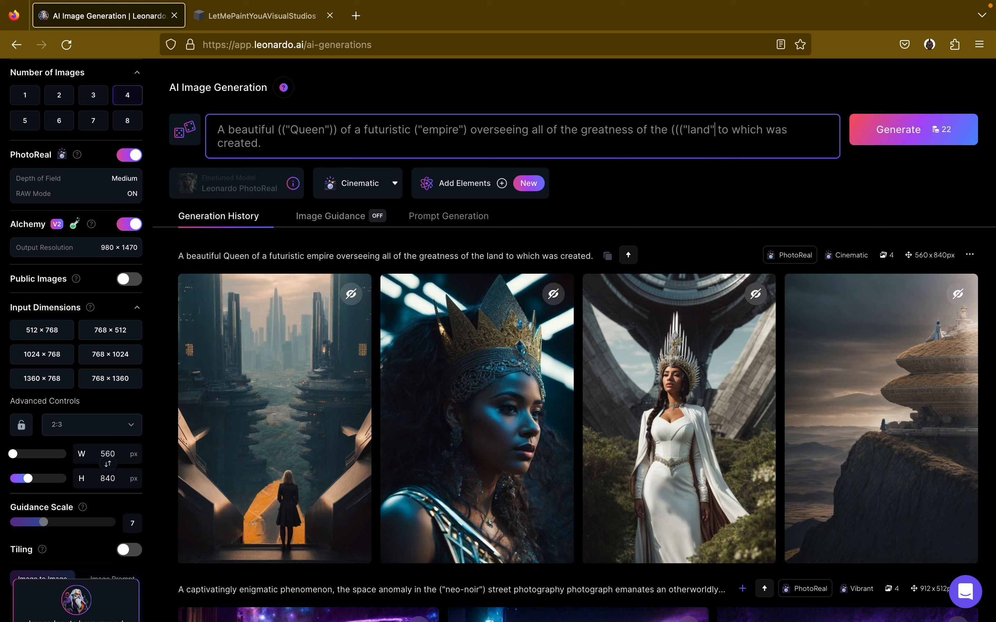
{"action": "type", "text": ")))"}
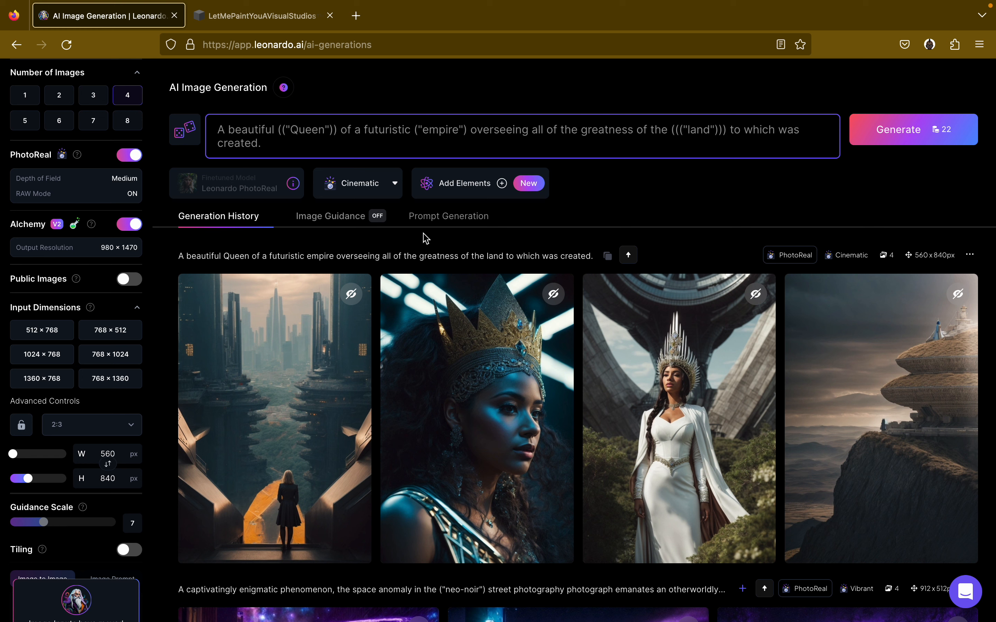
{"action": "left_click", "coordinate": [937, 140]}
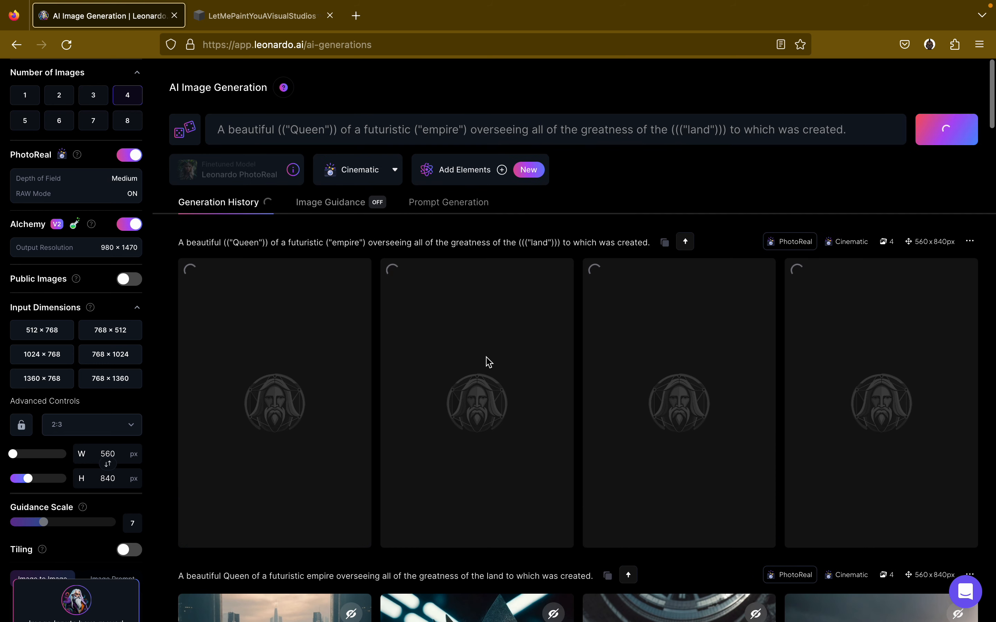
Inspect the first and second images of the unweighted Queen set at enlarged size.
{"action": "scroll", "coordinate": [452, 372], "scroll_direction": "down", "scroll_amount": 6}
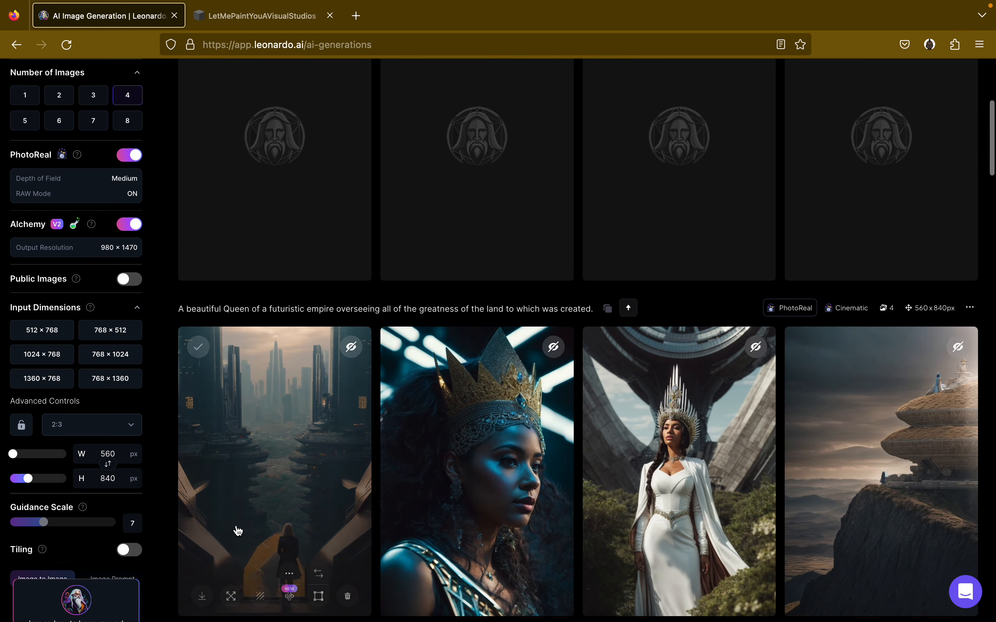
{"action": "left_click", "coordinate": [302, 499]}
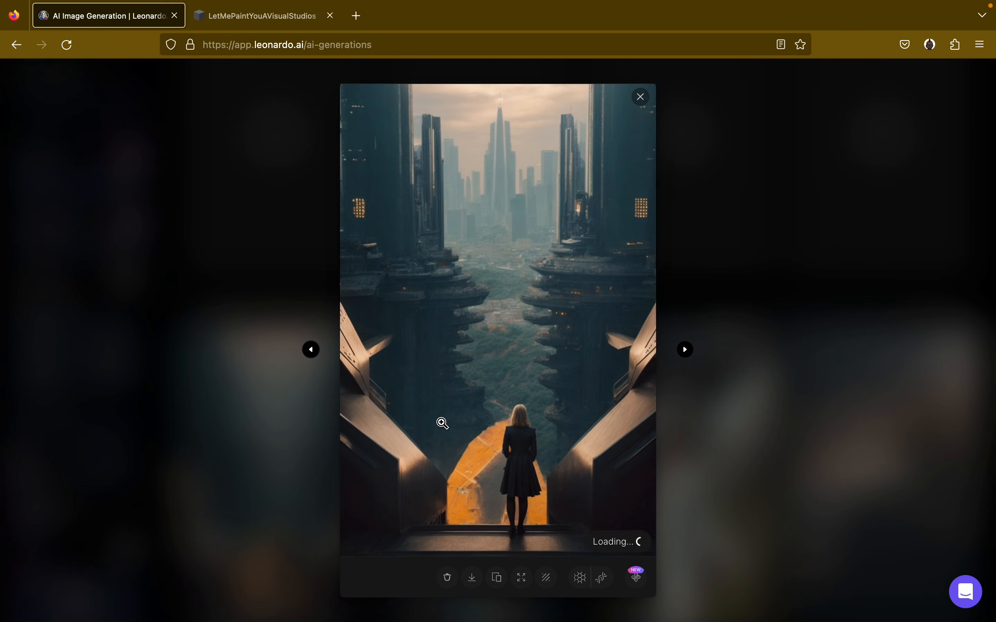
{"action": "left_click", "coordinate": [596, 437]}
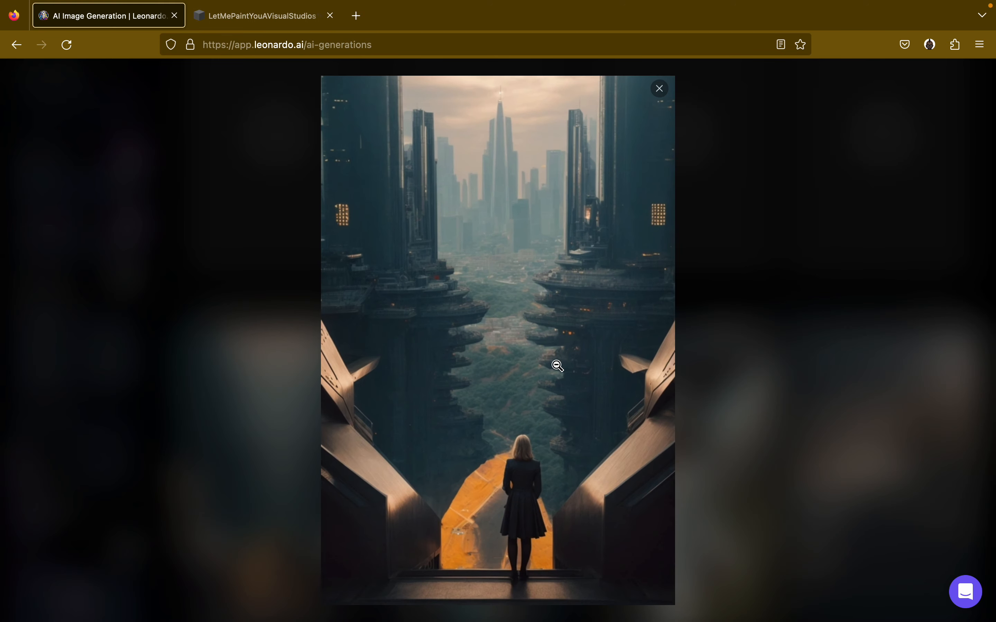
{"action": "left_click", "coordinate": [500, 325]}
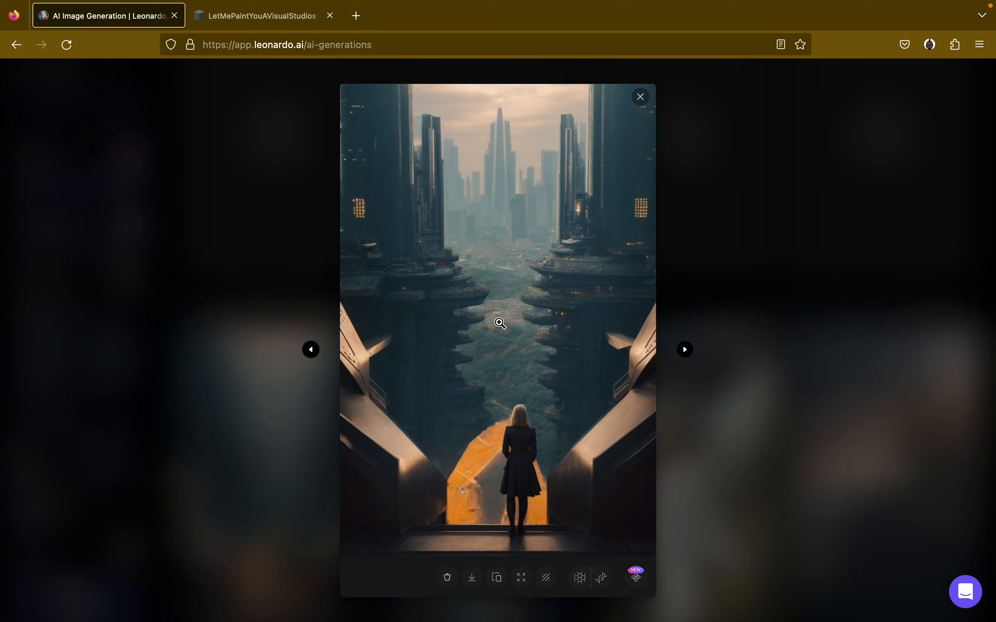
{"action": "left_click", "coordinate": [687, 350]}
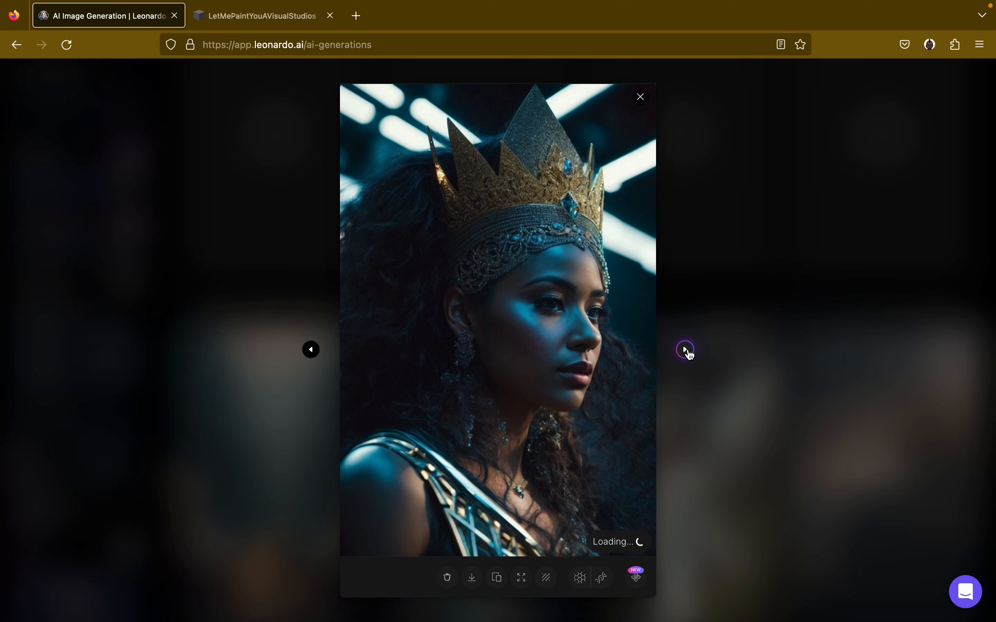
{"action": "left_click", "coordinate": [575, 330]}
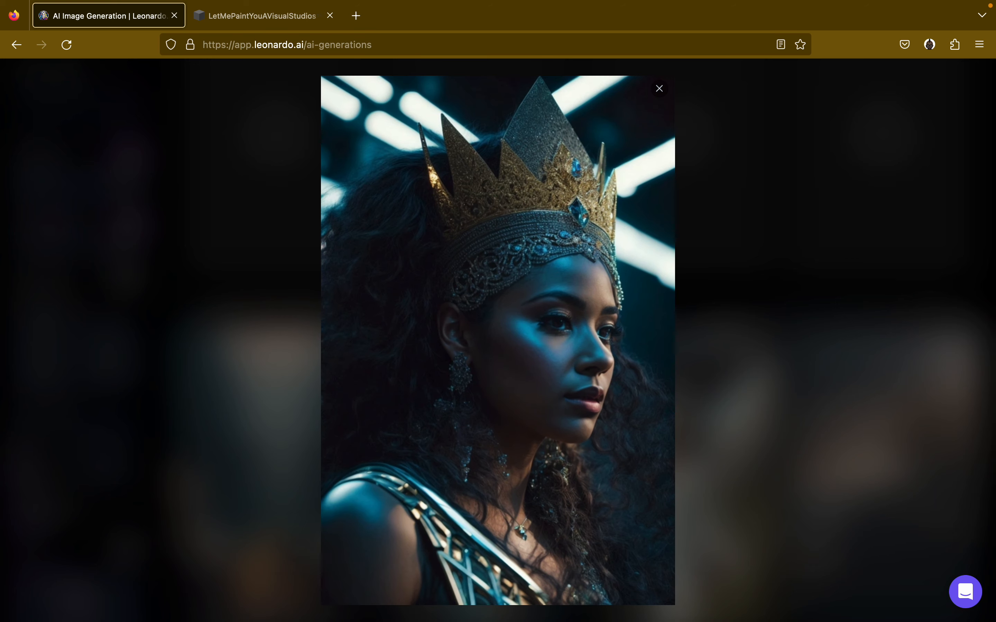
{"action": "left_click", "coordinate": [674, 355]}
Inspect the third and fourth images of the unweighted Queen set at enlarged size and close the image viewer.
{"action": "left_click", "coordinate": [686, 350]}
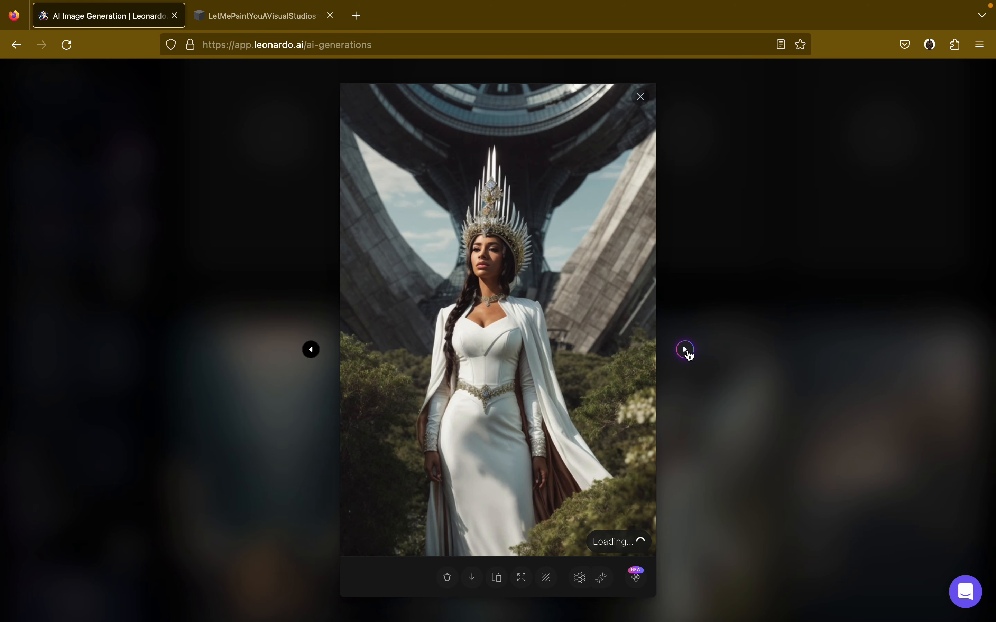
{"action": "left_click", "coordinate": [534, 285]}
{"action": "left_click", "coordinate": [534, 284]}
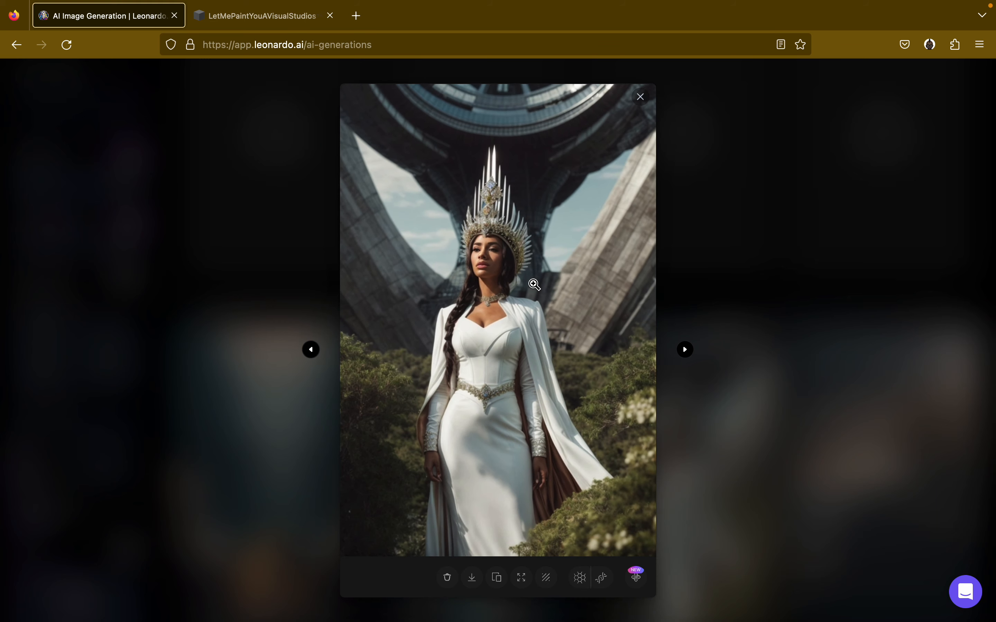
{"action": "left_click", "coordinate": [685, 350]}
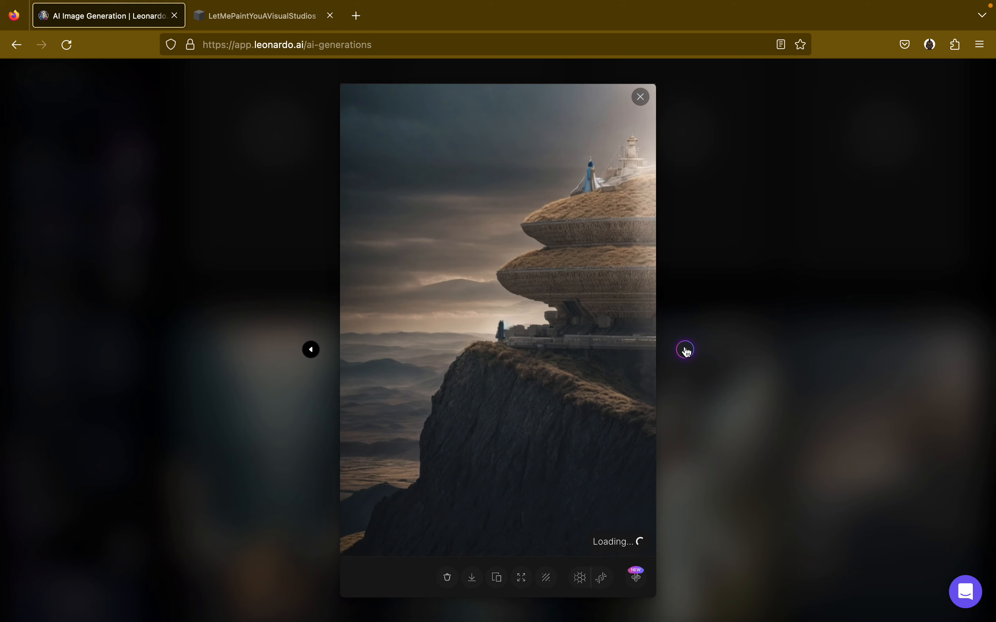
{"action": "left_click", "coordinate": [575, 193]}
{"action": "left_click", "coordinate": [576, 193]}
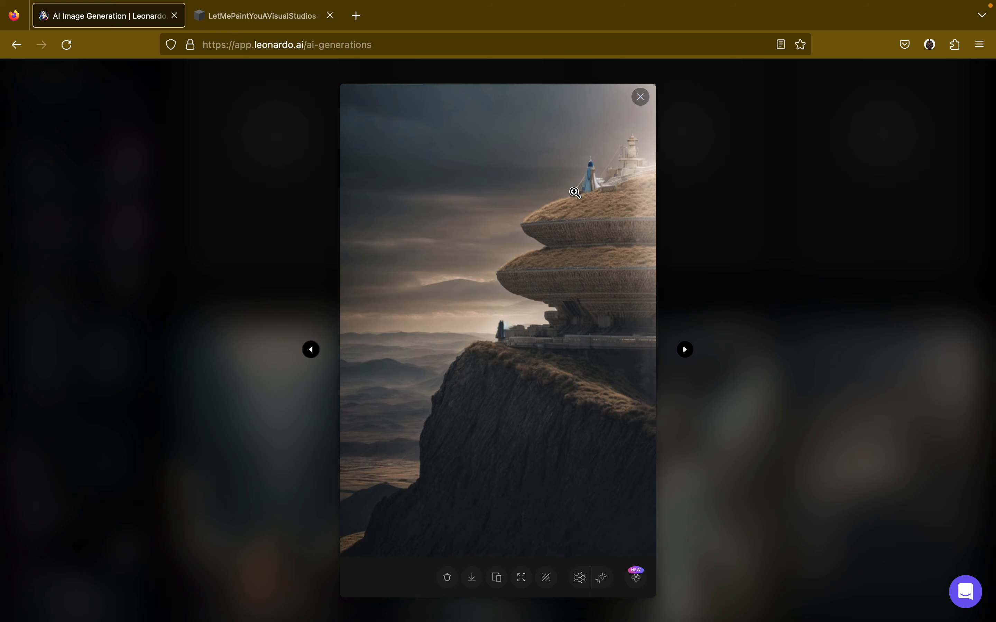
{"action": "left_click", "coordinate": [685, 350]}
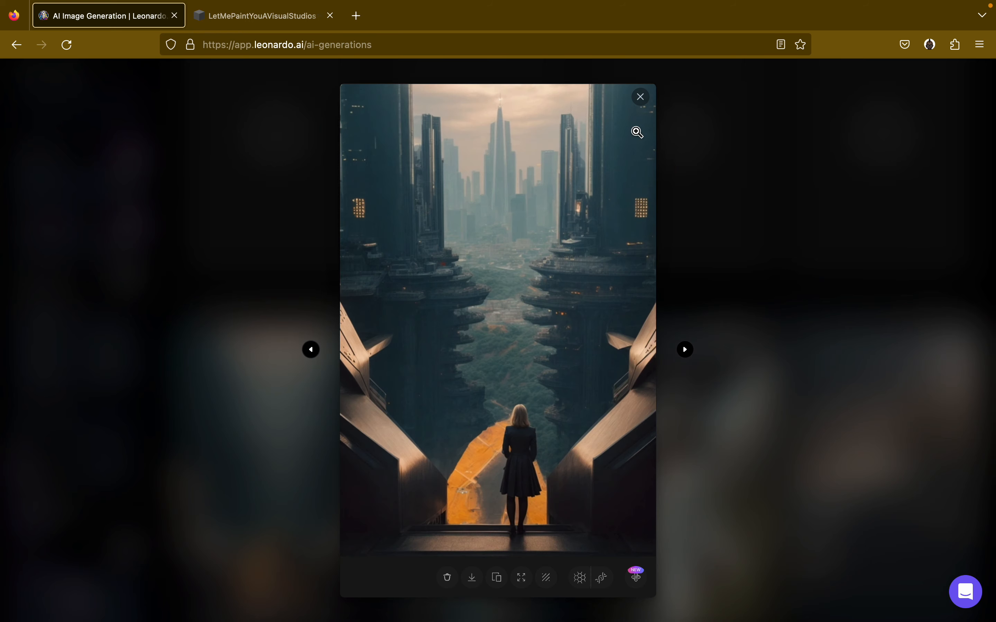
{"action": "left_click", "coordinate": [640, 98]}
Inspect the first image of the weighted Queen set at enlarged size and close the image viewer.
{"action": "scroll", "coordinate": [590, 280], "scroll_direction": "up", "scroll_amount": 2}
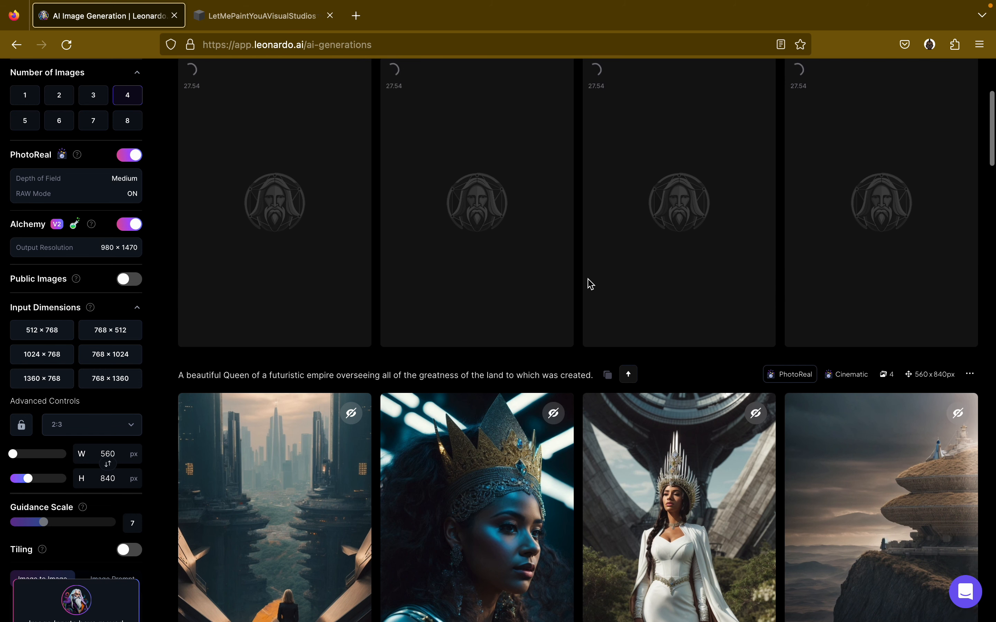
{"action": "scroll", "coordinate": [590, 284], "scroll_direction": "up", "scroll_amount": 5}
{"action": "scroll", "coordinate": [589, 283], "scroll_direction": "down", "scroll_amount": 10}
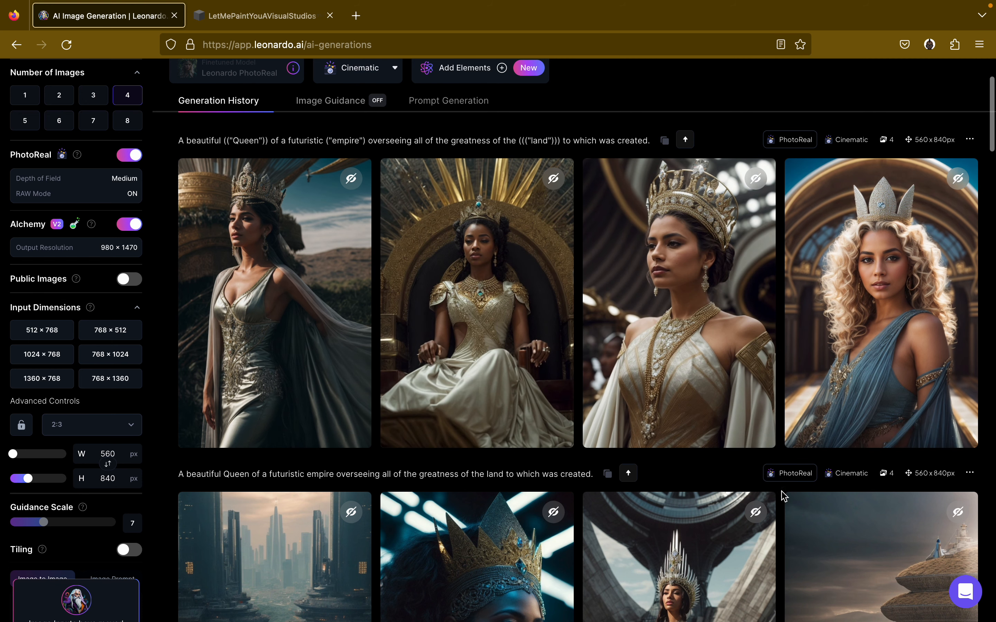
{"action": "left_click", "coordinate": [297, 290]}
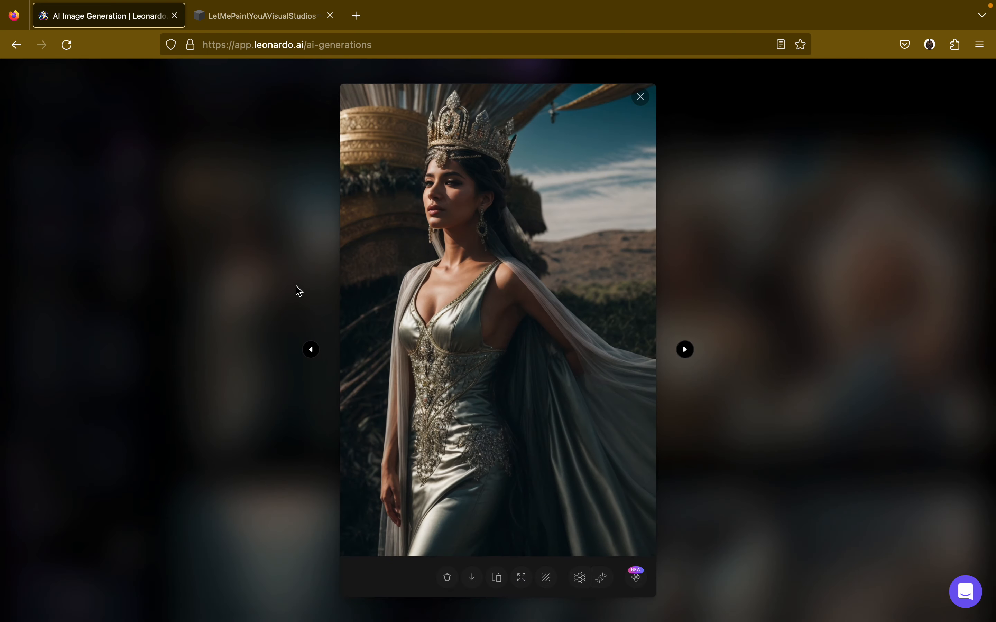
{"action": "left_click", "coordinate": [640, 98]}
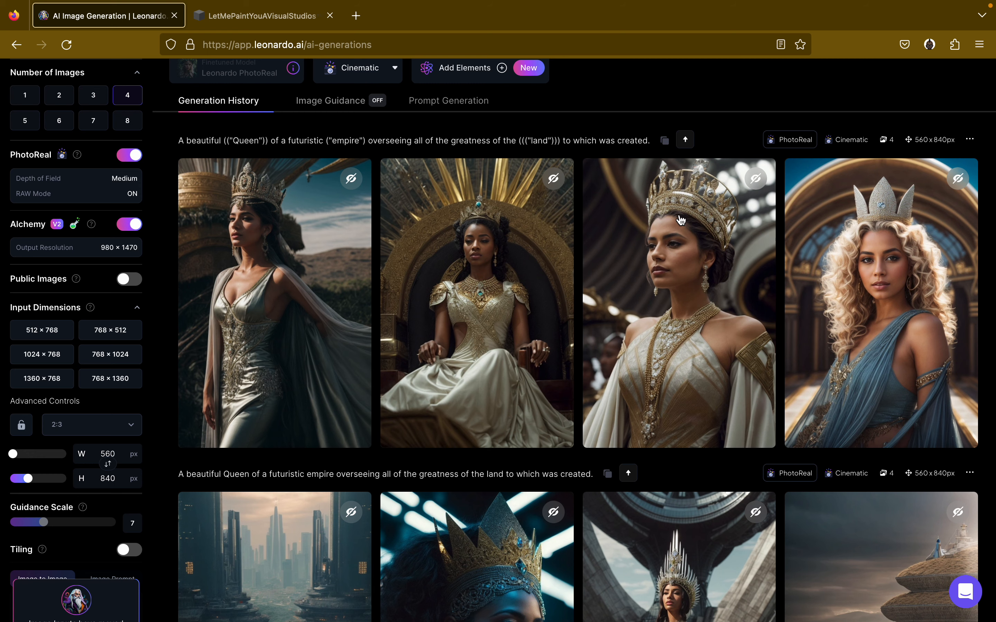
View the first image of the weighted Queen set, examine the second at full magnification and close the image viewer.
{"action": "left_click", "coordinate": [298, 292]}
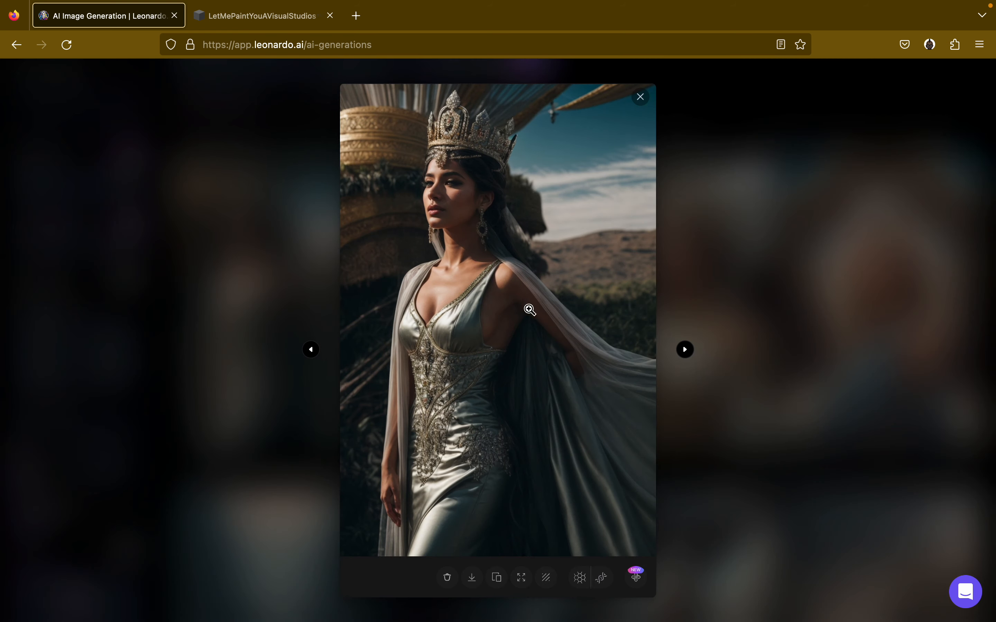
{"action": "left_click", "coordinate": [685, 351]}
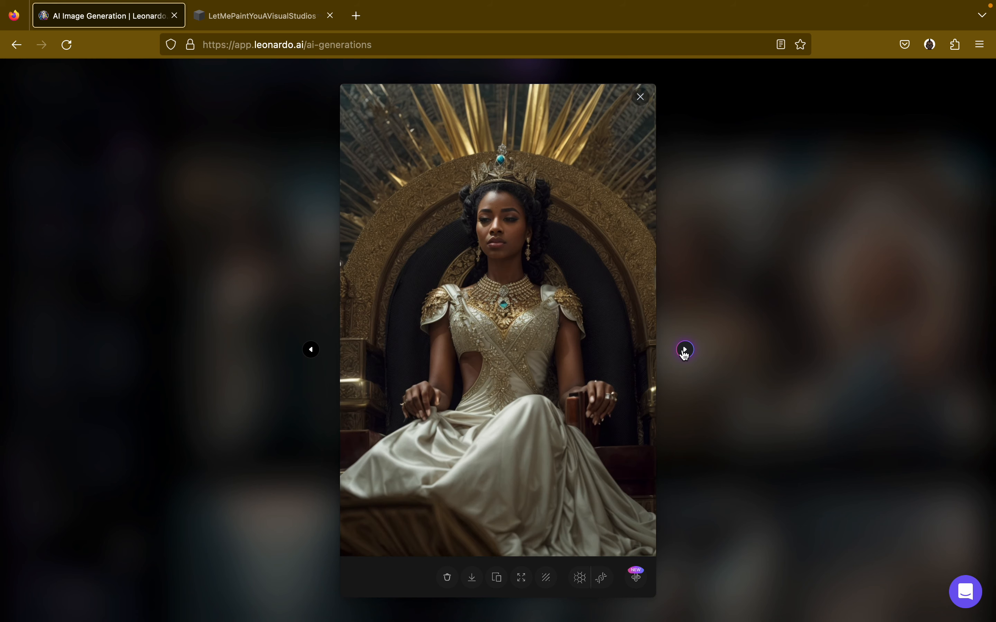
{"action": "left_click", "coordinate": [579, 405]}
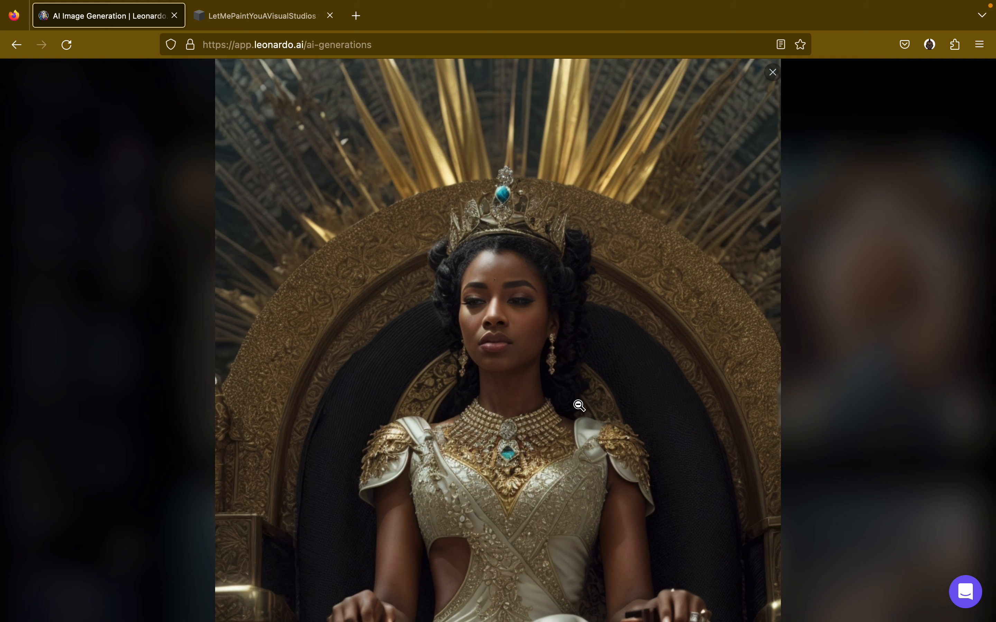
{"action": "scroll", "coordinate": [579, 405], "scroll_direction": "down", "scroll_amount": 2}
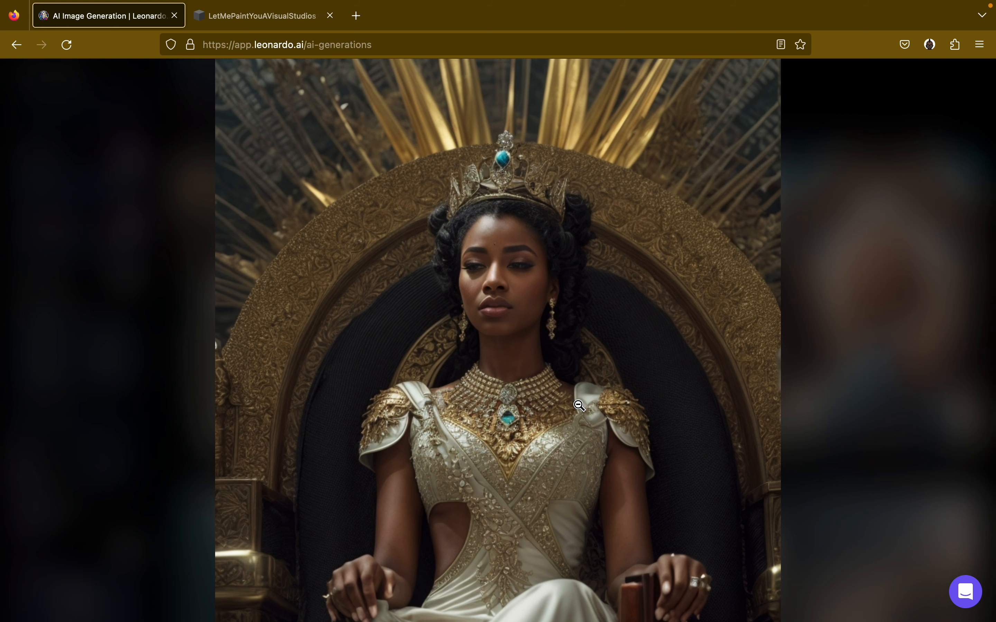
{"action": "scroll", "coordinate": [579, 405], "scroll_direction": "down", "scroll_amount": 10}
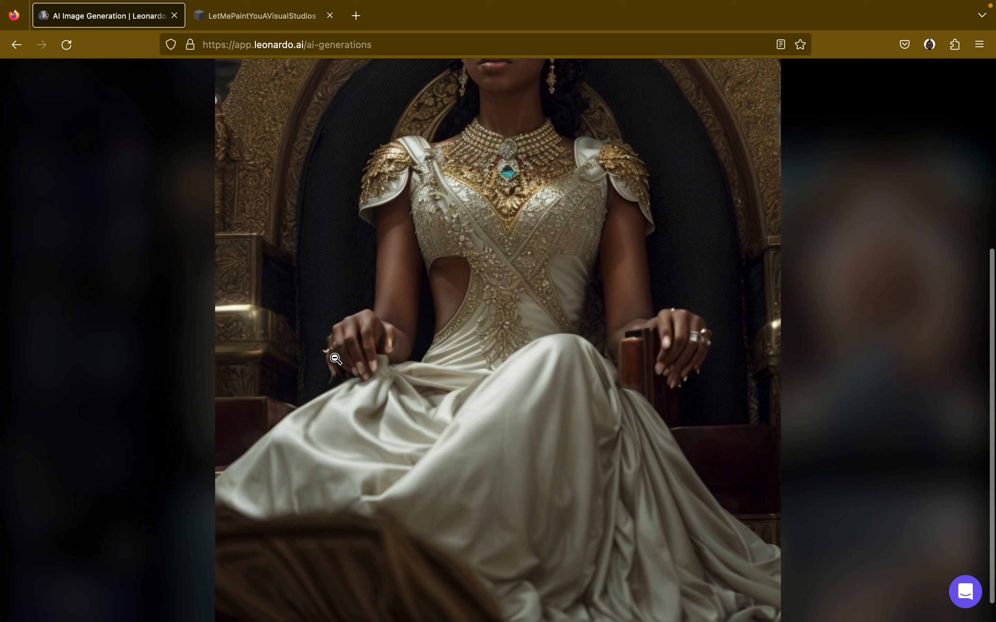
{"action": "scroll", "coordinate": [594, 388], "scroll_direction": "up", "scroll_amount": 5}
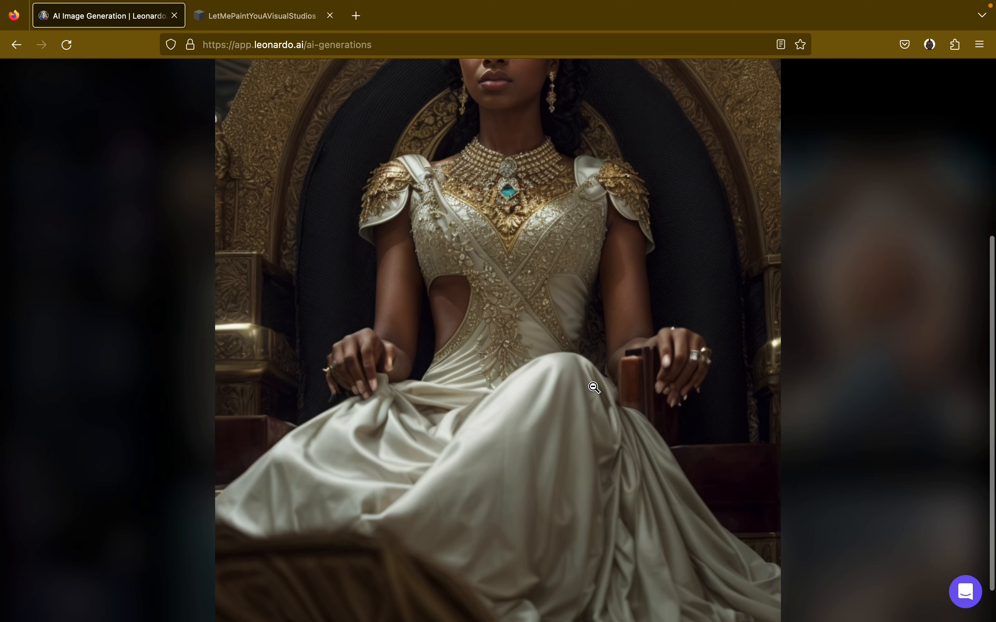
{"action": "scroll", "coordinate": [594, 387], "scroll_direction": "up", "scroll_amount": 4}
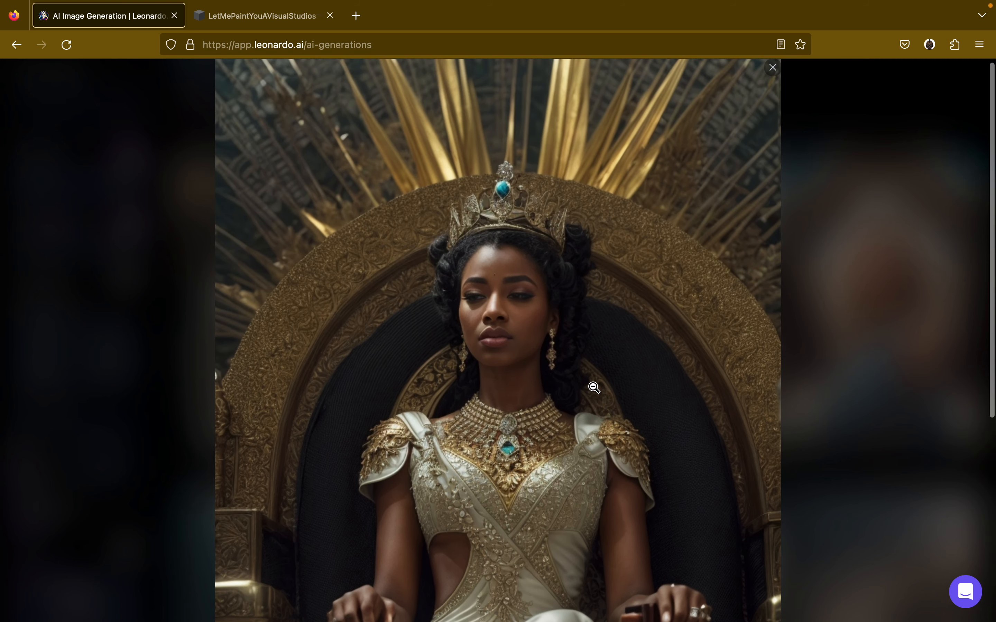
{"action": "left_click", "coordinate": [772, 68]}
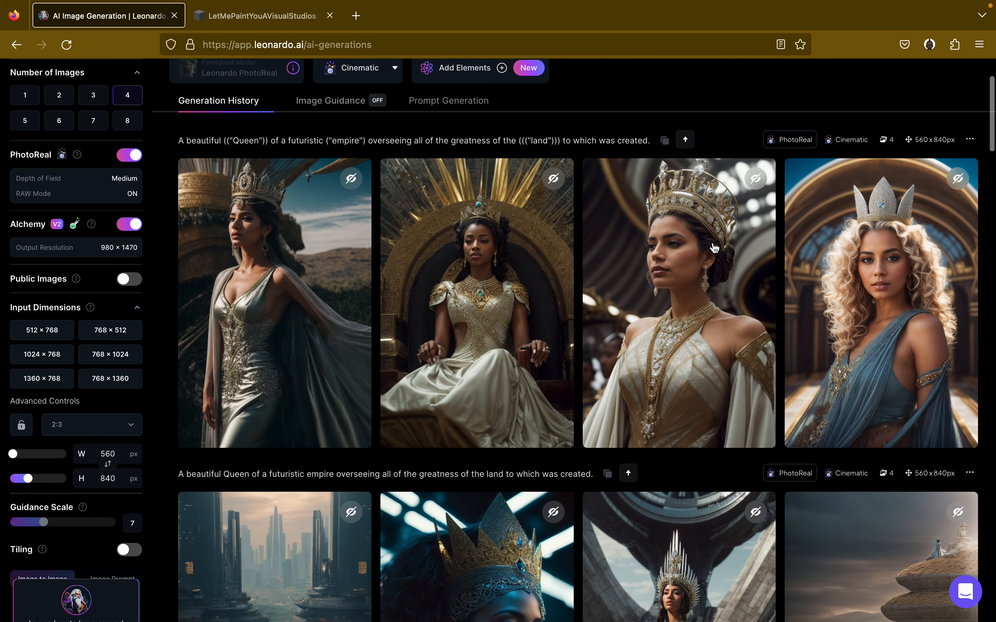
Inspect the third and fourth images of the weighted Queen set at enlarged size, closing the viewer after each.
{"action": "left_click", "coordinate": [697, 302]}
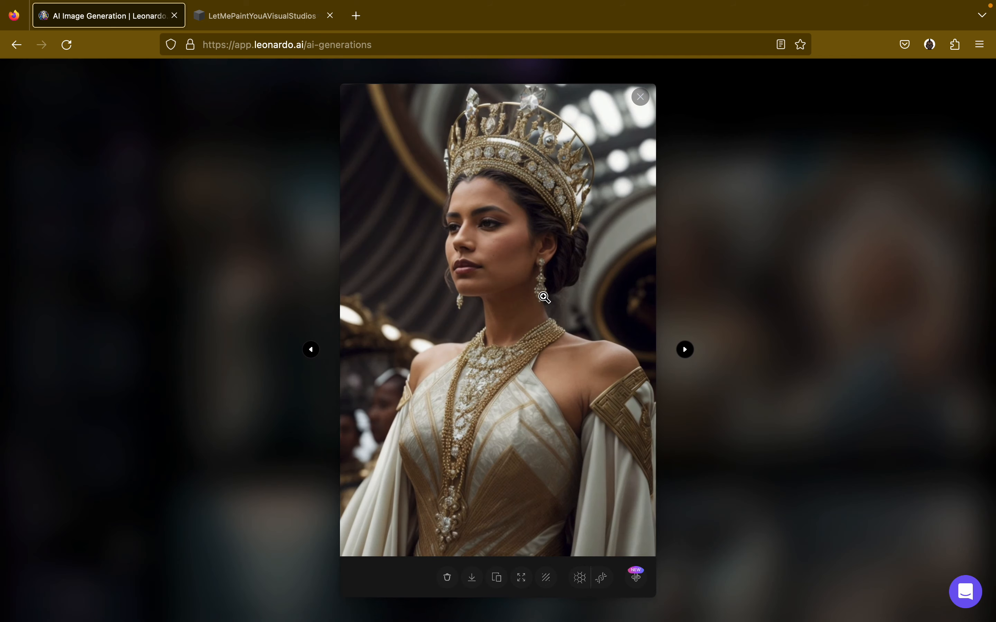
{"action": "left_click", "coordinate": [544, 298]}
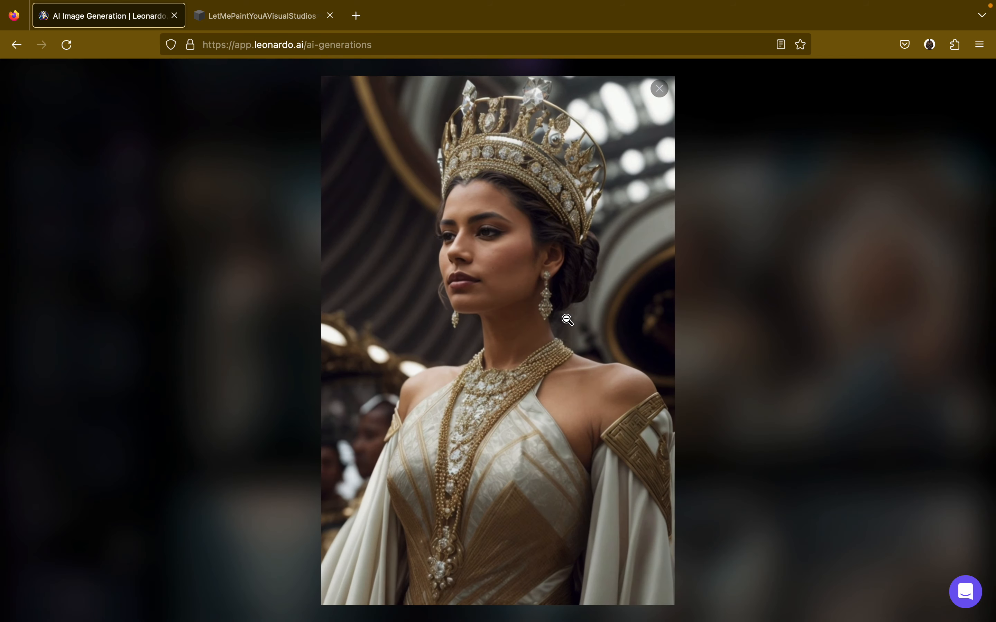
{"action": "left_click", "coordinate": [660, 99]}
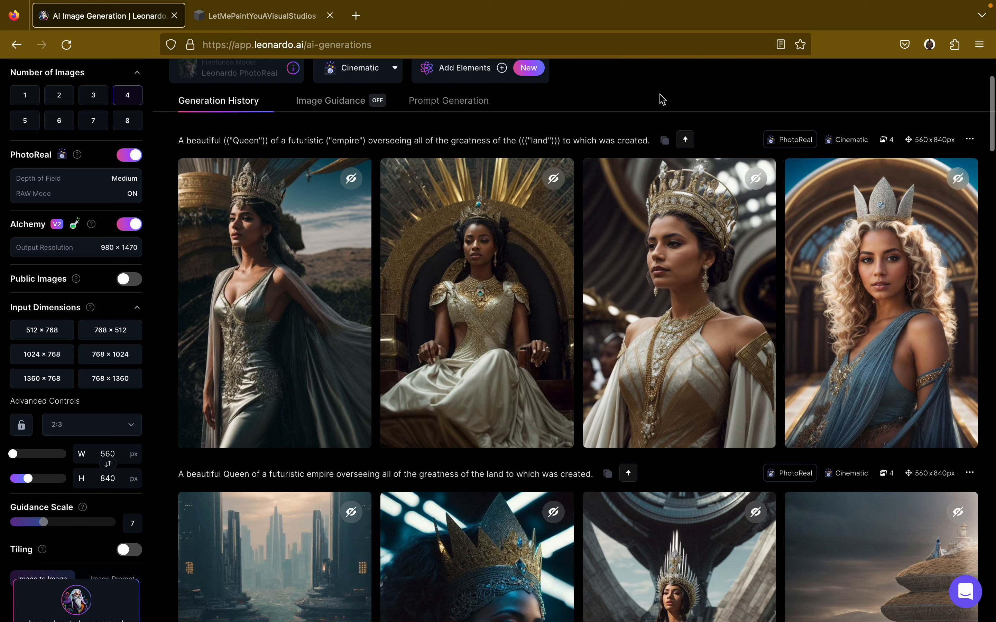
{"action": "left_click", "coordinate": [888, 268]}
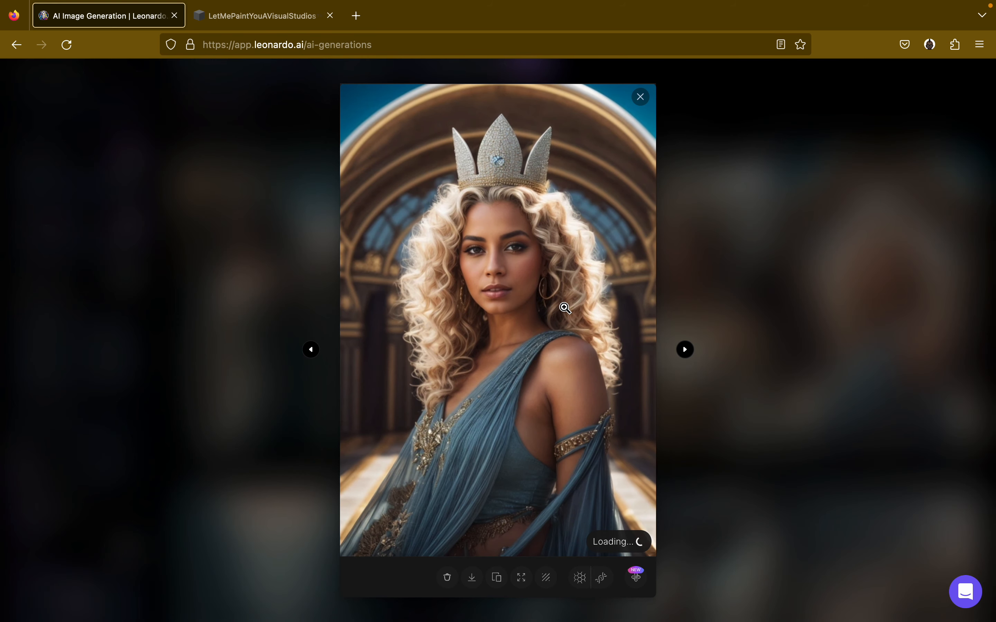
{"action": "left_click", "coordinate": [551, 349]}
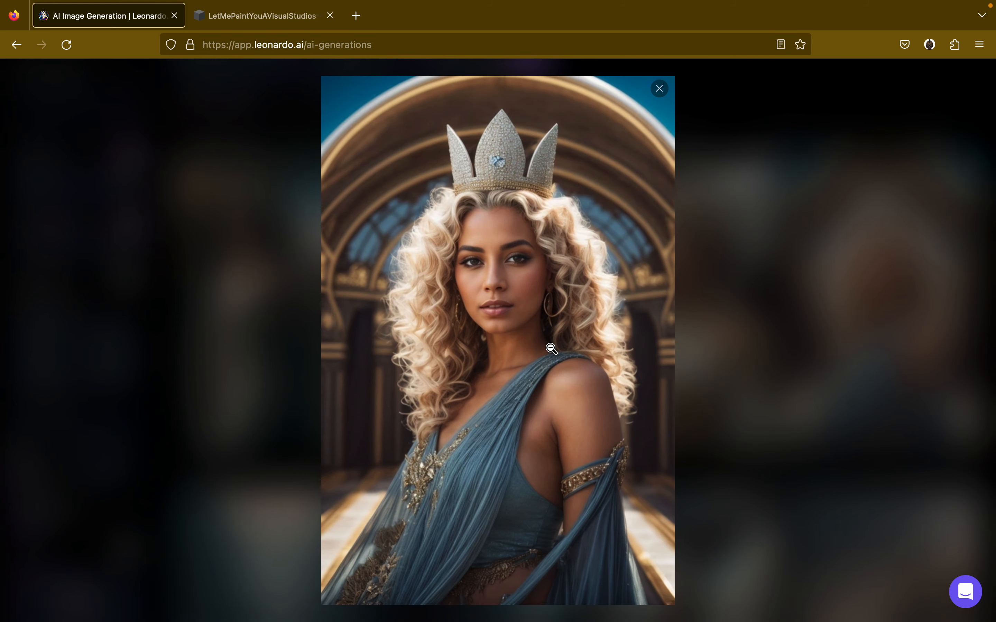
{"action": "left_click", "coordinate": [659, 88]}
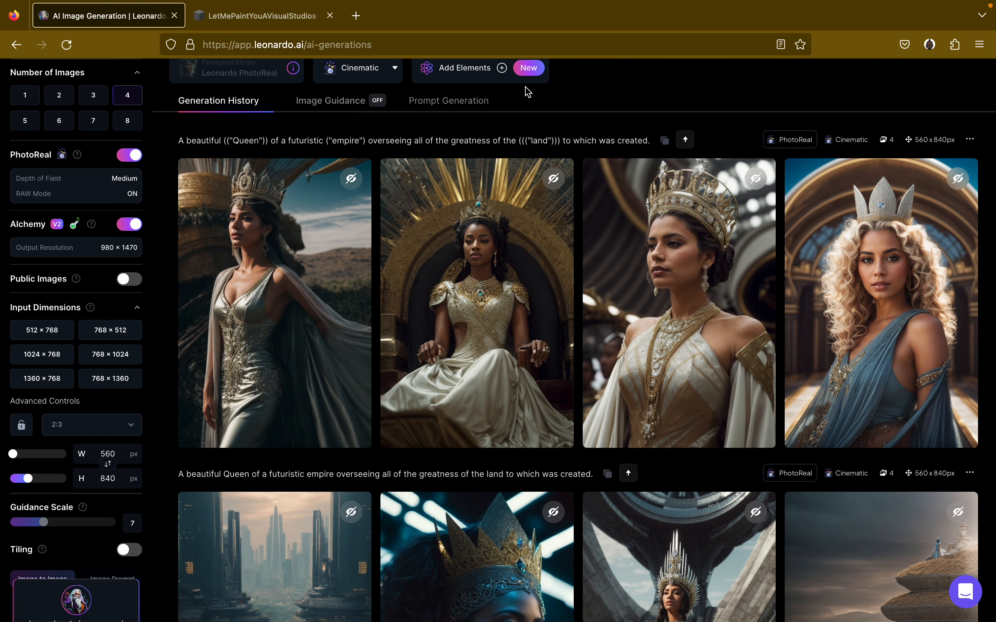
Open the Elements library and examine the compatible elements from Baroque through Toxic Punk.
{"action": "scroll", "coordinate": [469, 127], "scroll_direction": "up", "scroll_amount": 3}
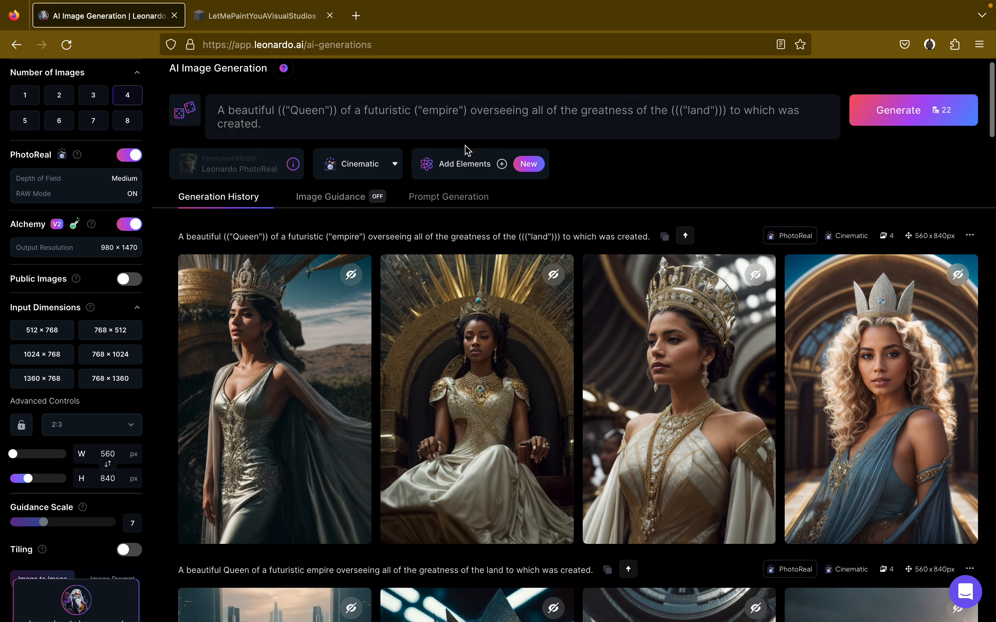
{"action": "left_click", "coordinate": [453, 167]}
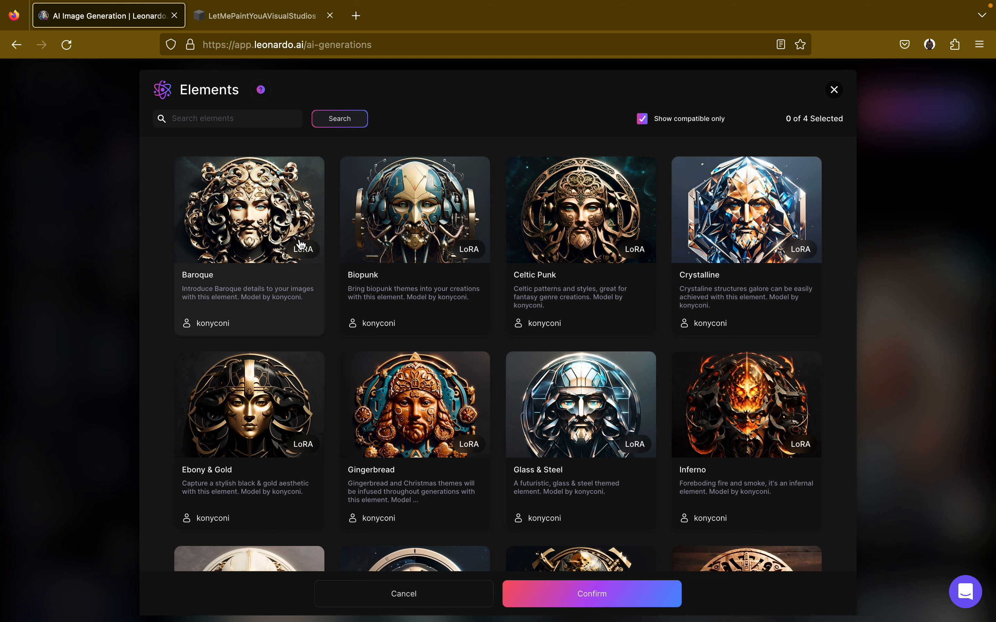
{"action": "scroll", "coordinate": [303, 247], "scroll_direction": "down", "scroll_amount": 5}
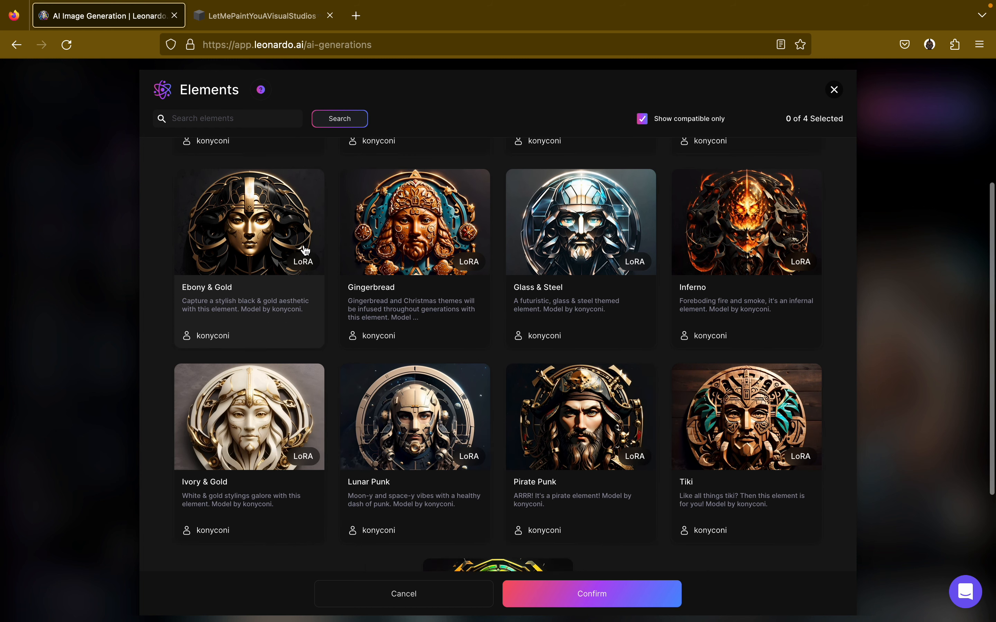
{"action": "scroll", "coordinate": [305, 250], "scroll_direction": "up", "scroll_amount": 2}
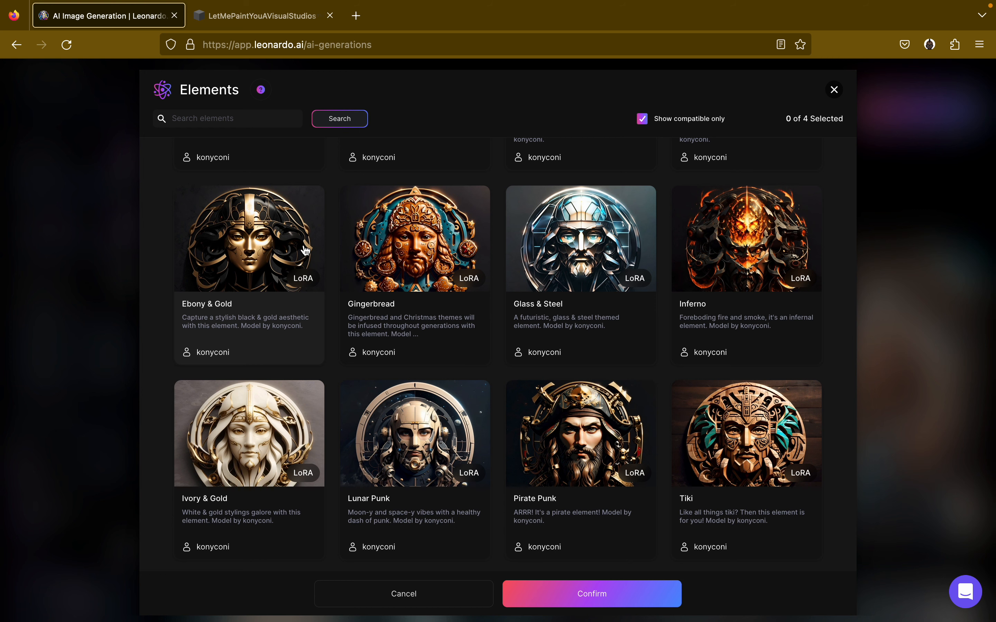
{"action": "scroll", "coordinate": [305, 250], "scroll_direction": "up", "scroll_amount": 4}
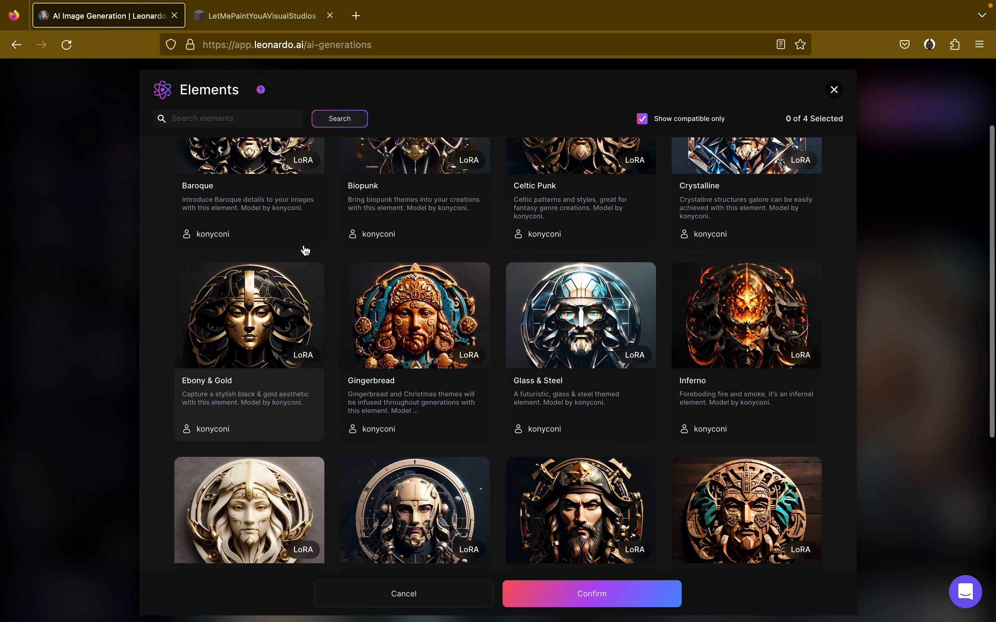
{"action": "scroll", "coordinate": [305, 250], "scroll_direction": "up", "scroll_amount": 1}
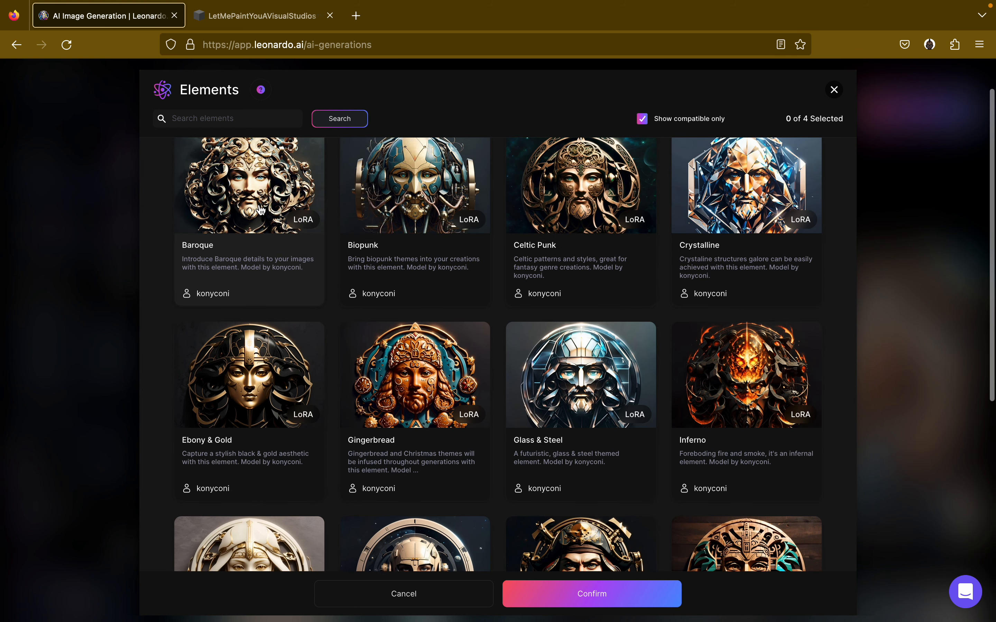
{"action": "scroll", "coordinate": [261, 211], "scroll_direction": "down", "scroll_amount": 7}
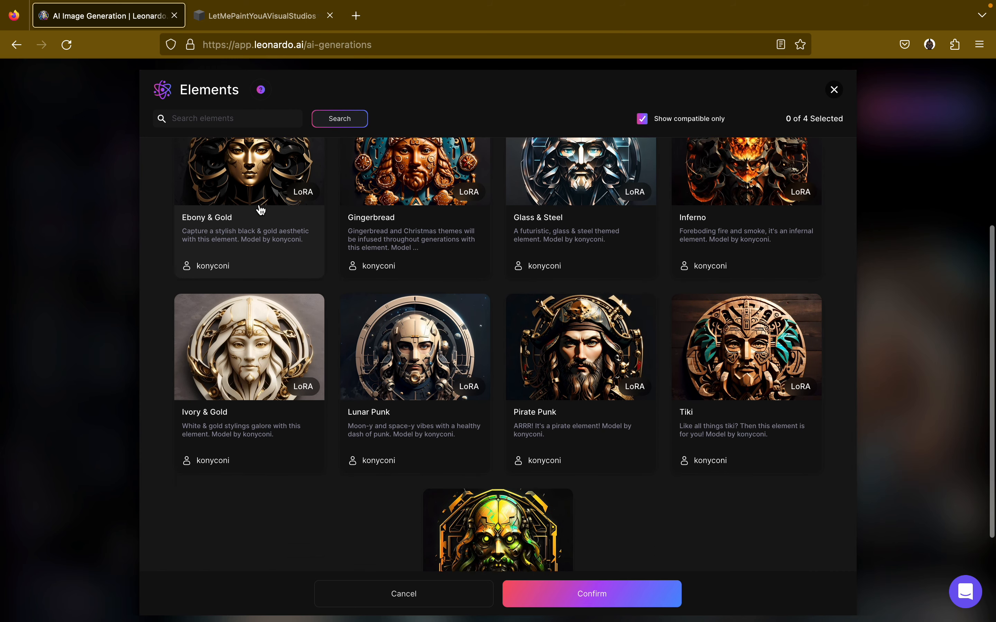
{"action": "scroll", "coordinate": [261, 210], "scroll_direction": "down", "scroll_amount": 4}
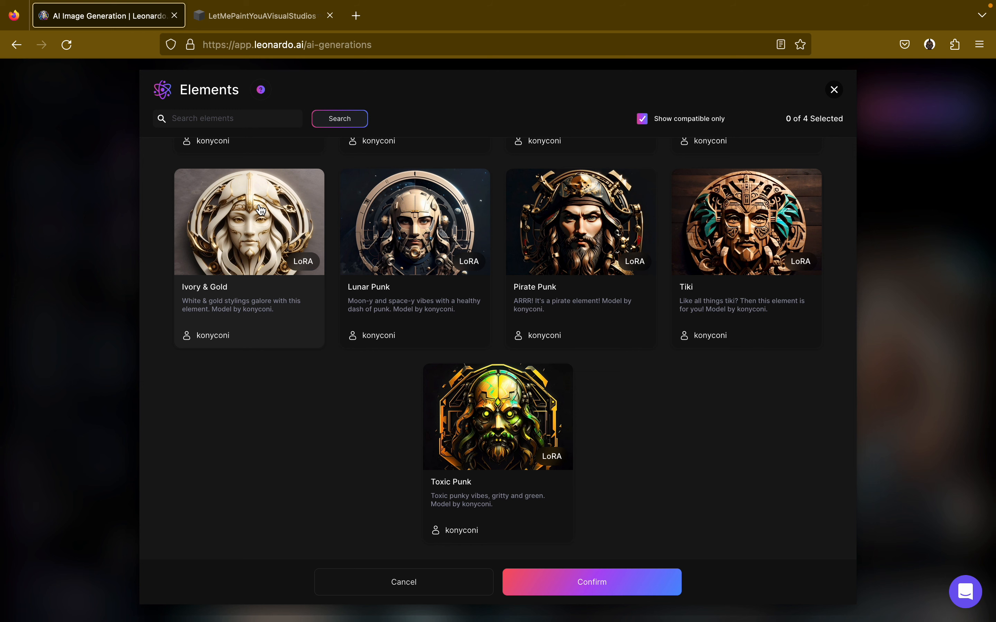
{"action": "scroll", "coordinate": [261, 210], "scroll_direction": "up", "scroll_amount": 6}
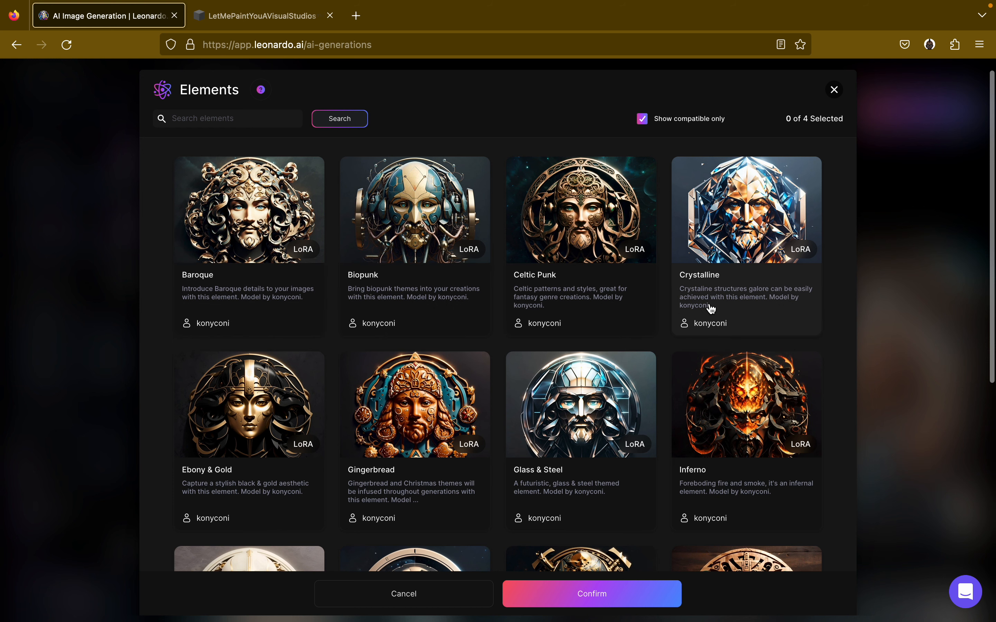
{"action": "scroll", "coordinate": [711, 308], "scroll_direction": "down", "scroll_amount": 2}
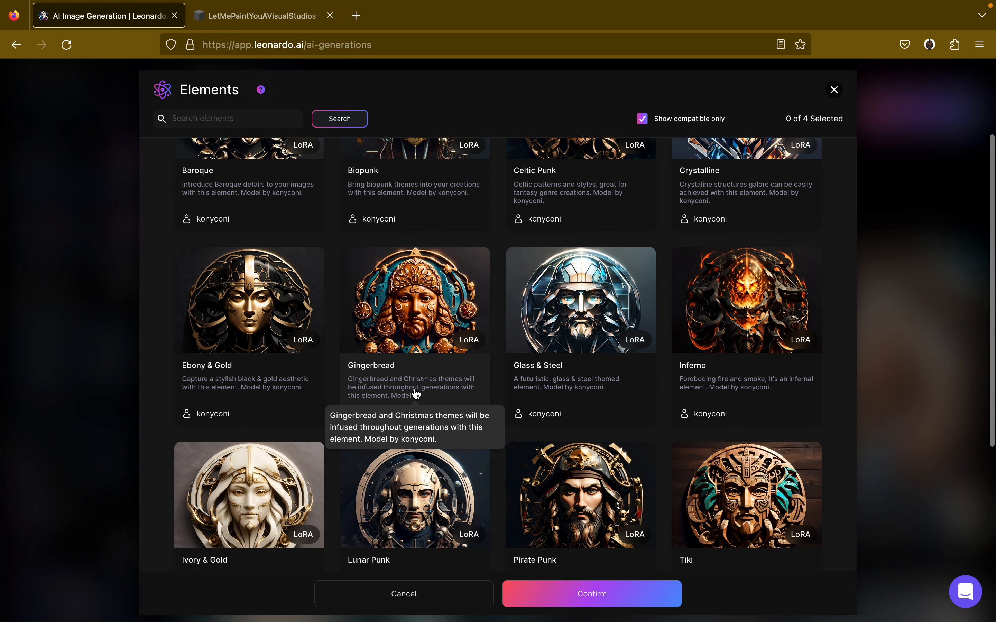
View the desktop wallpaper artwork, return to Firefox, and finish reviewing the Elements library before closing it without a selection.
{"action": "key", "text": "ctrl+Up"}
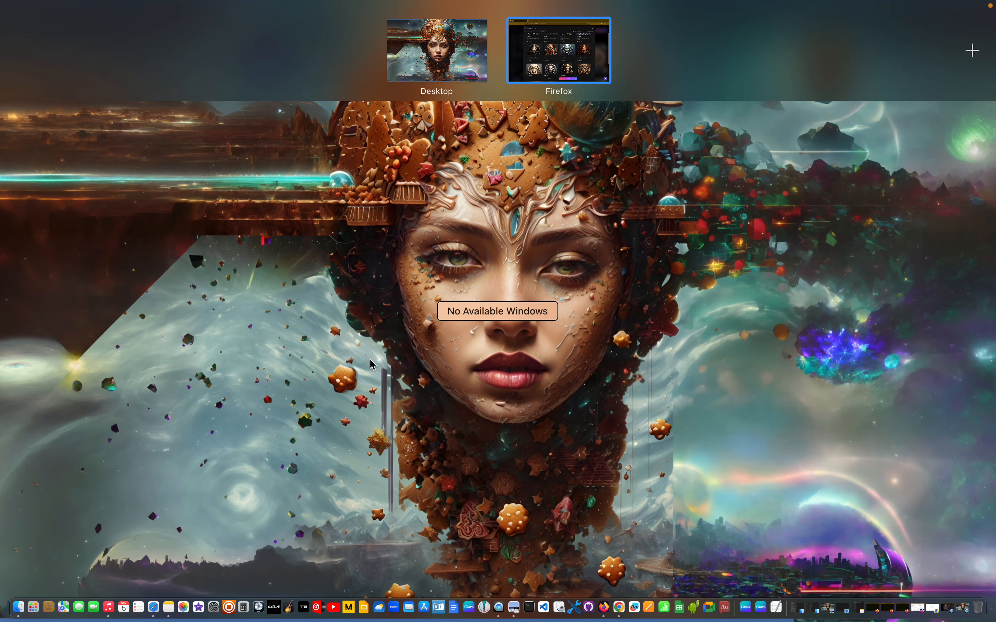
{"action": "left_click", "coordinate": [533, 42]}
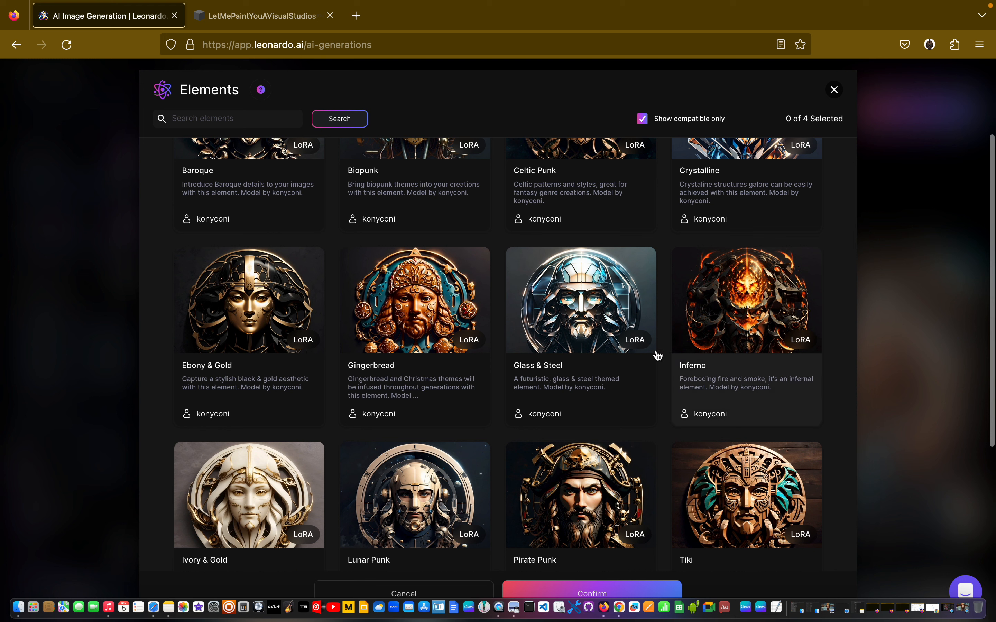
{"action": "scroll", "coordinate": [416, 402], "scroll_direction": "down", "scroll_amount": 3}
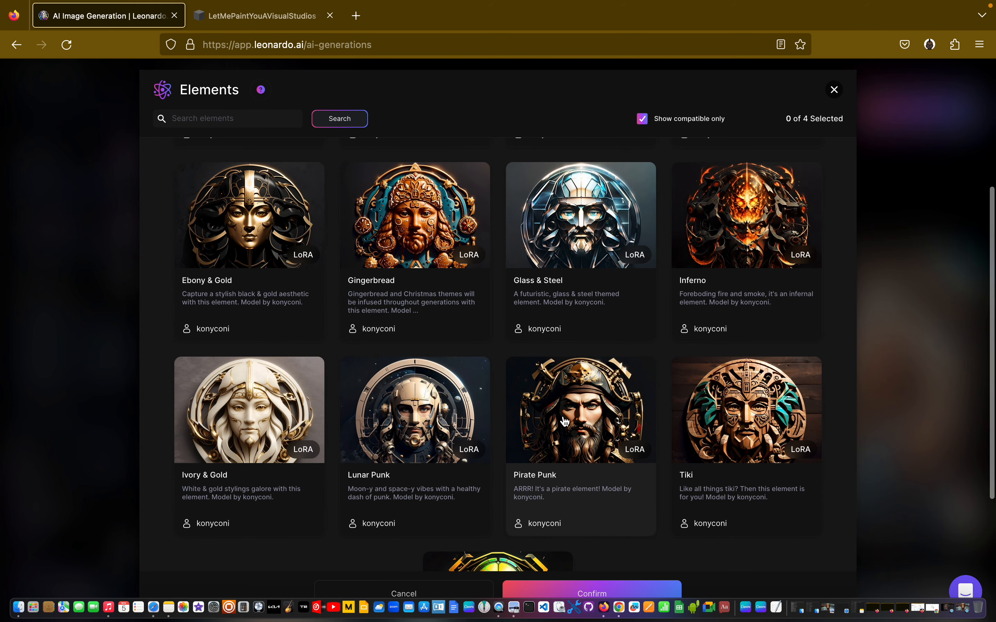
{"action": "scroll", "coordinate": [718, 414], "scroll_direction": "down", "scroll_amount": 4}
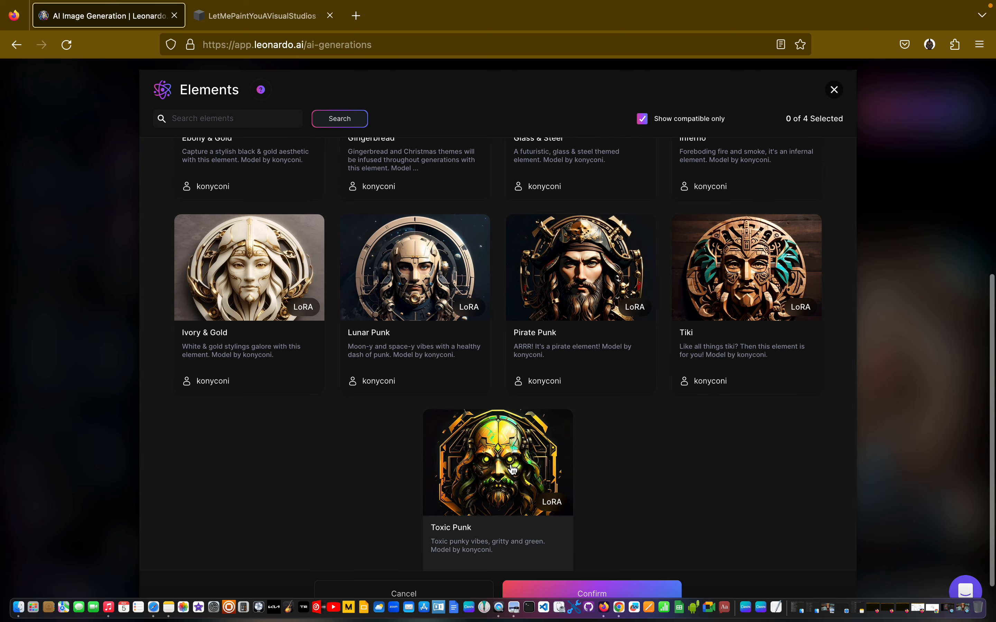
{"action": "scroll", "coordinate": [512, 470], "scroll_direction": "up", "scroll_amount": 10}
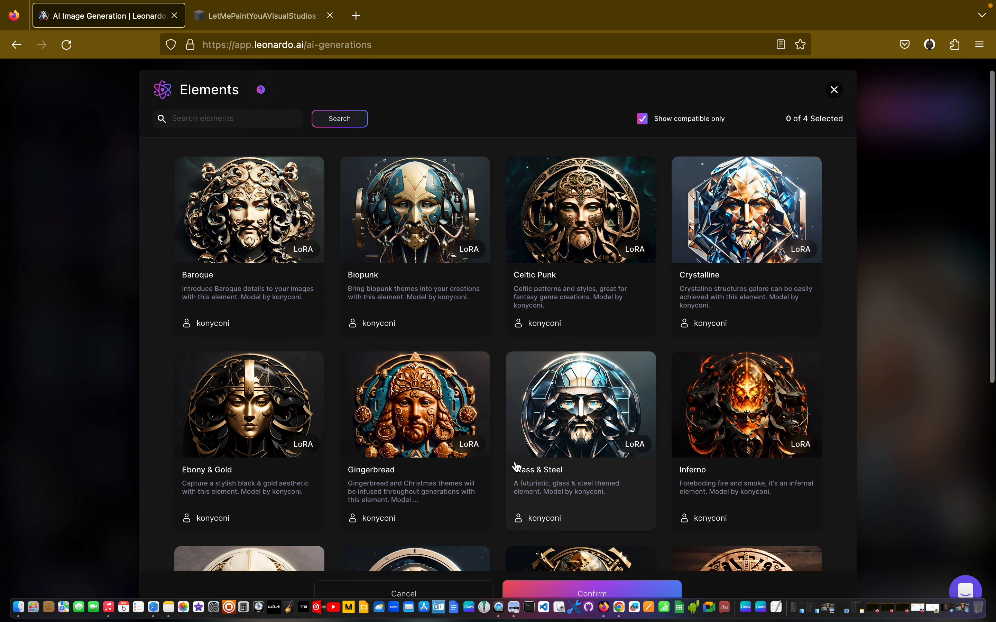
{"action": "left_click", "coordinate": [834, 90]}
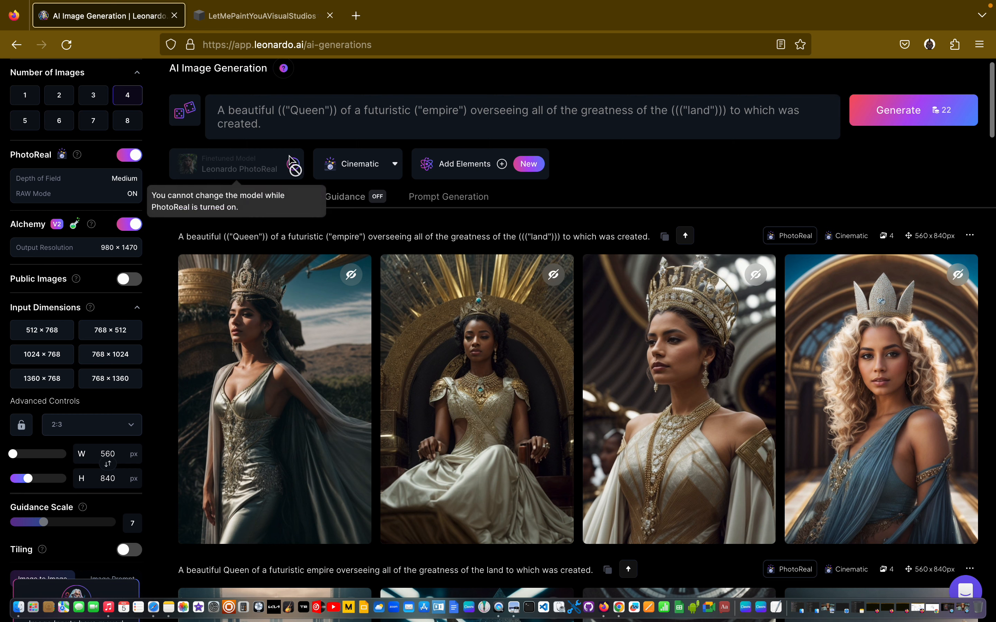
Turn off PhotoReal and choose AlbedoBase XL as the finetuned model.
{"action": "left_click", "coordinate": [134, 156]}
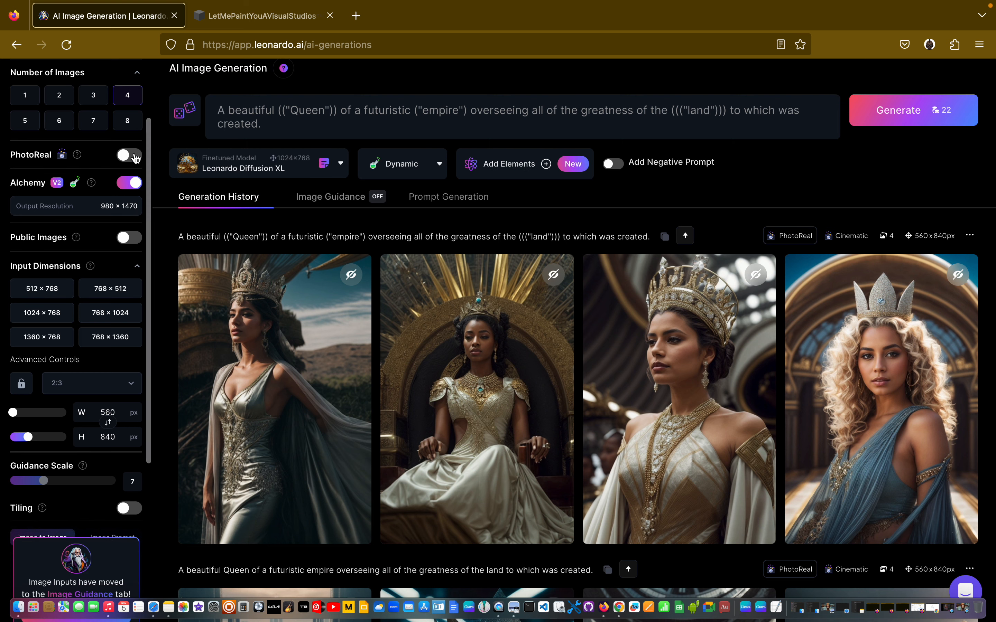
{"action": "left_click", "coordinate": [341, 165]}
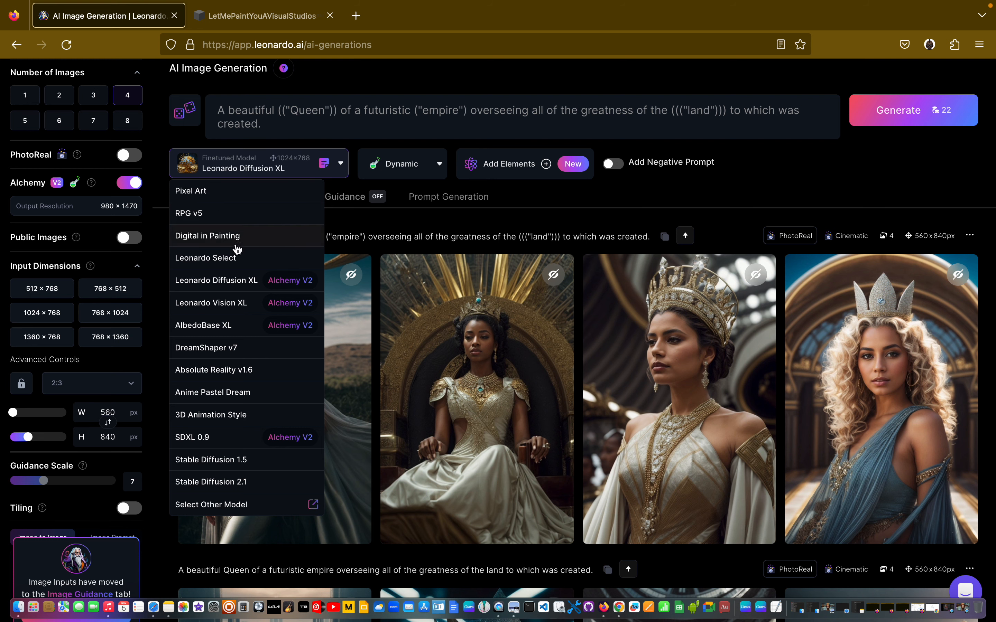
{"action": "left_click", "coordinate": [219, 325]}
Turn on the negative prompt and open the list of preset styles for AlbedoBase XL.
{"action": "scroll", "coordinate": [629, 199], "scroll_direction": "up", "scroll_amount": 1}
{"action": "left_click", "coordinate": [612, 185]}
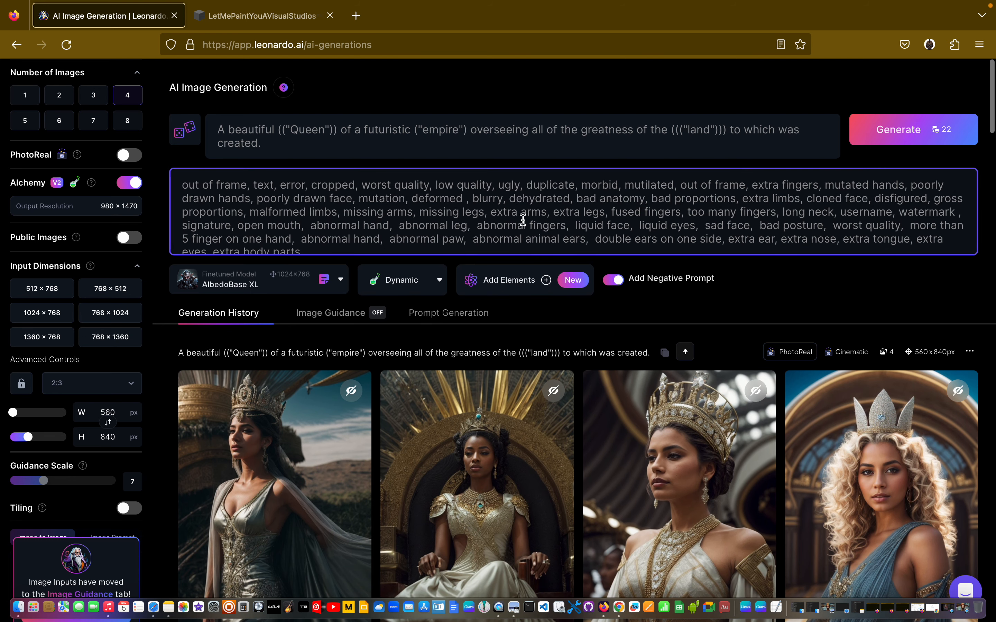
{"action": "left_click", "coordinate": [439, 281]}
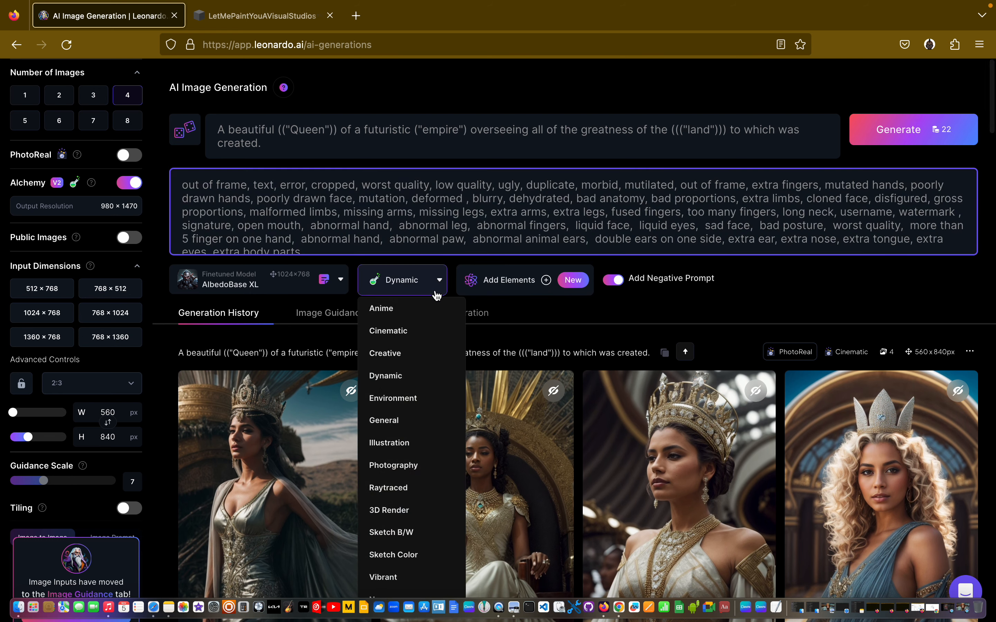
Set the Alchemy style to Cinematic, generate the queen images with AlbedoBase XL and the negative prompt, and reload the page.
{"action": "left_click", "coordinate": [407, 329]}
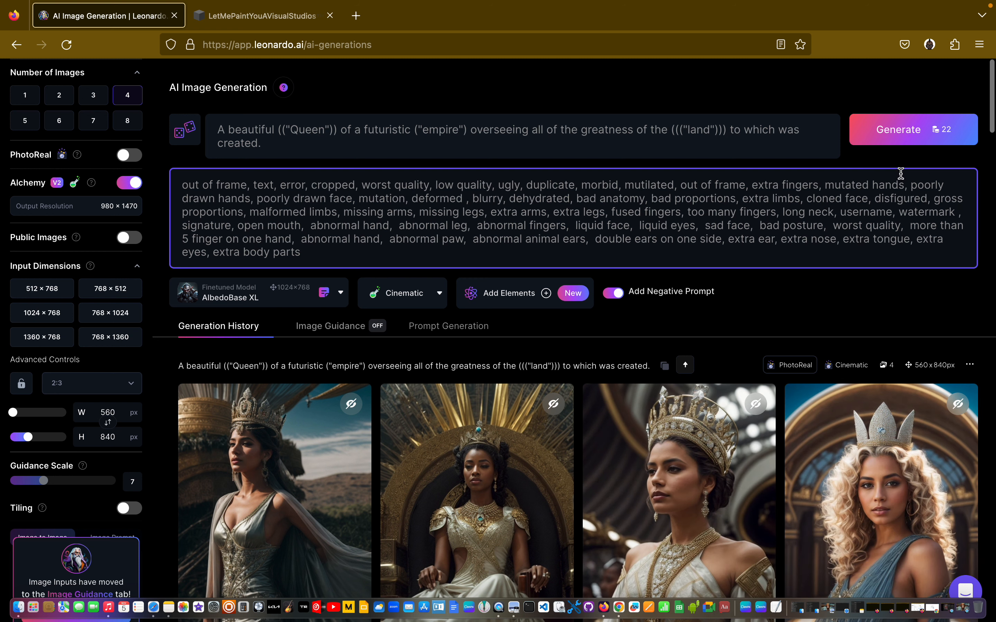
{"action": "left_click", "coordinate": [909, 136]}
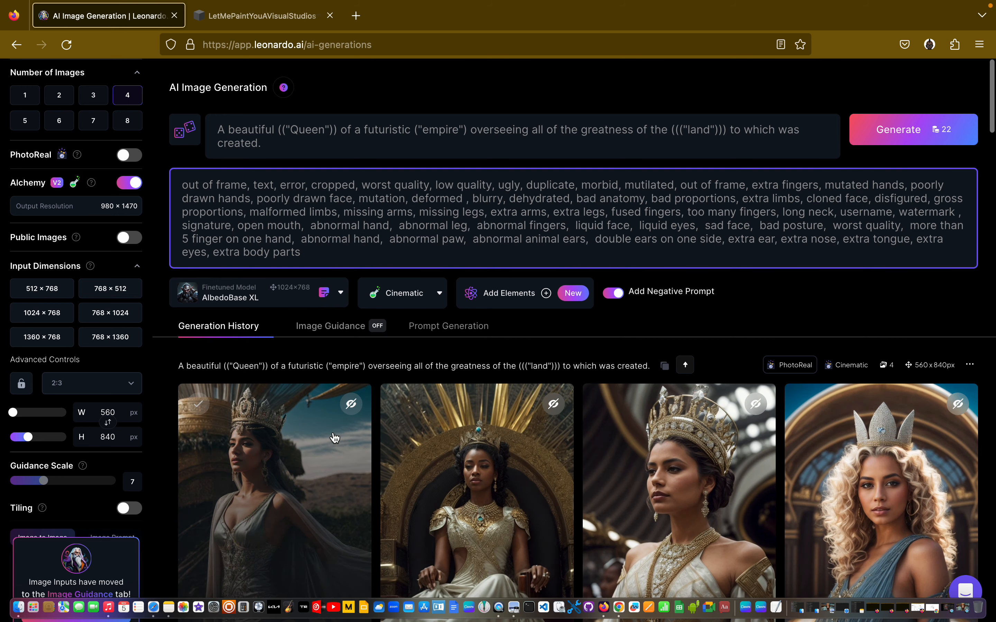
{"action": "scroll", "coordinate": [335, 437], "scroll_direction": "down", "scroll_amount": 2}
{"action": "scroll", "coordinate": [336, 437], "scroll_direction": "down", "scroll_amount": 5}
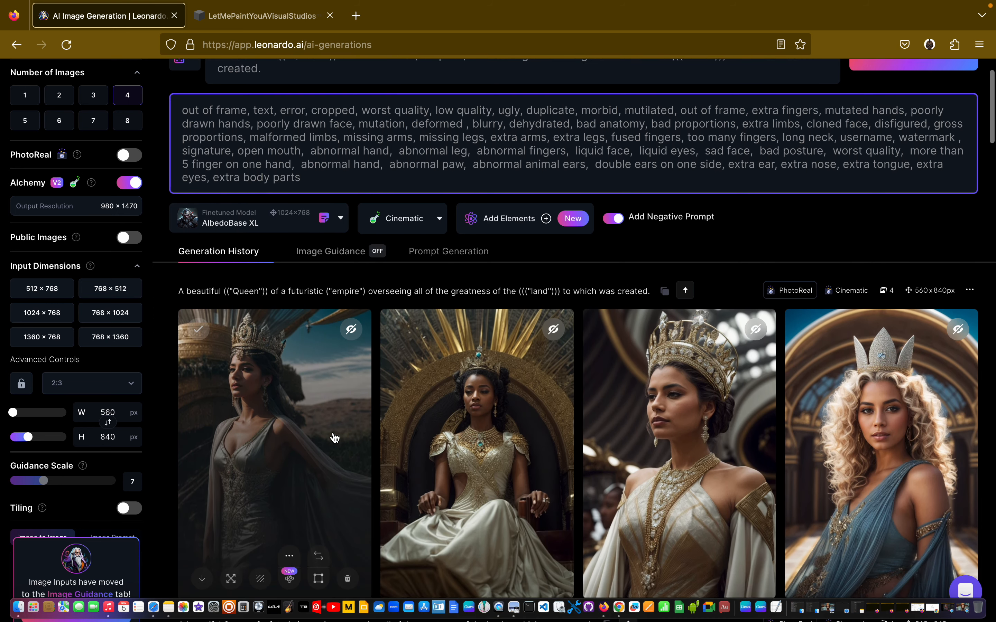
{"action": "scroll", "coordinate": [336, 438], "scroll_direction": "down", "scroll_amount": 2}
{"action": "scroll", "coordinate": [336, 437], "scroll_direction": "up", "scroll_amount": 7}
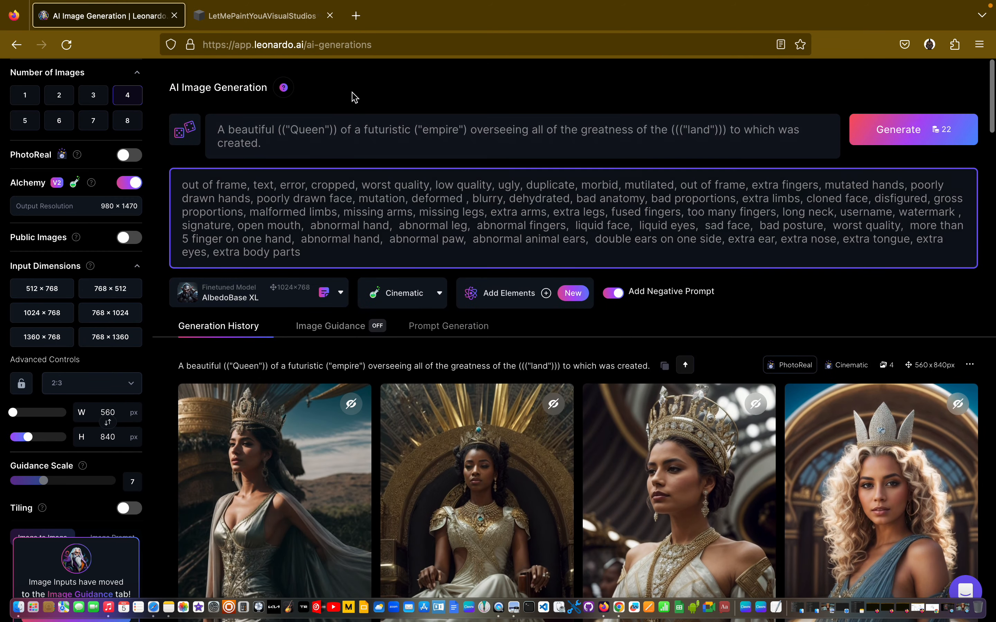
{"action": "left_click", "coordinate": [67, 46]}
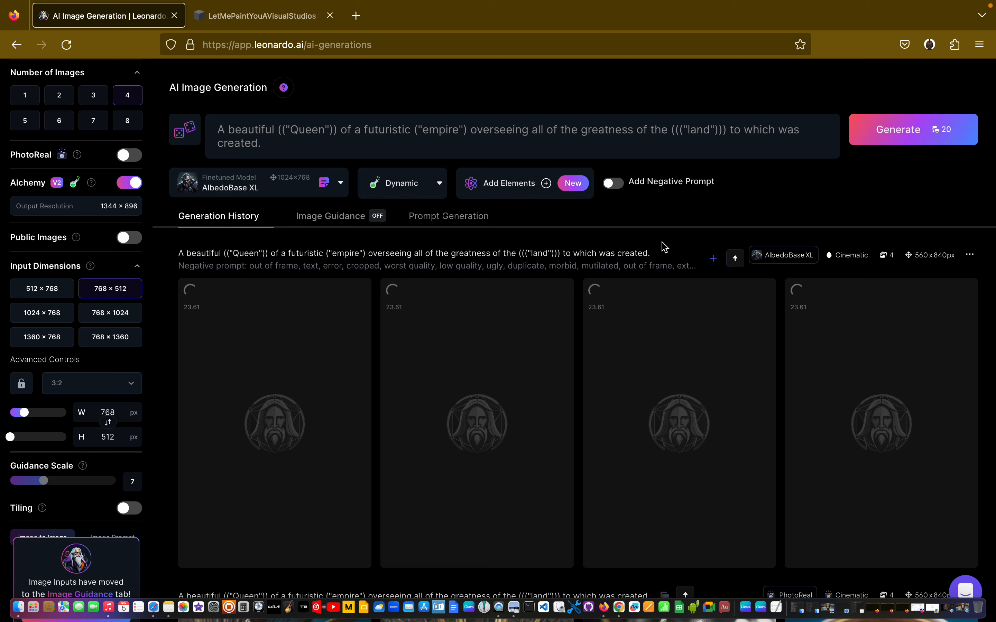
Compare the newest AlbedoBase XL generation with the earlier PhotoReal set in the generation history.
{"action": "scroll", "coordinate": [665, 246], "scroll_direction": "down", "scroll_amount": 4}
{"action": "scroll", "coordinate": [663, 245], "scroll_direction": "down", "scroll_amount": 1}
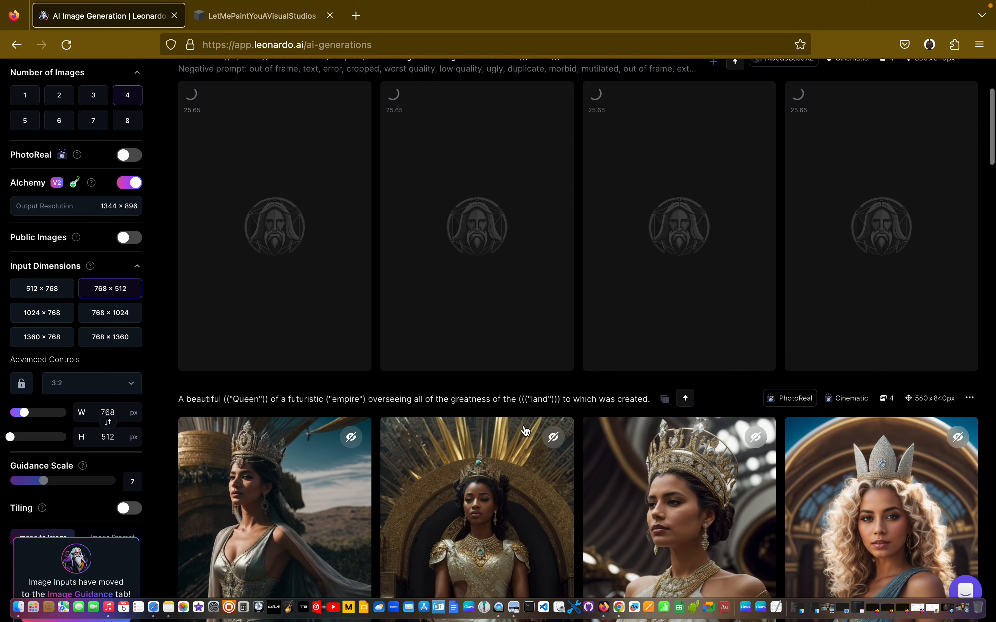
{"action": "scroll", "coordinate": [471, 498], "scroll_direction": "down", "scroll_amount": 3}
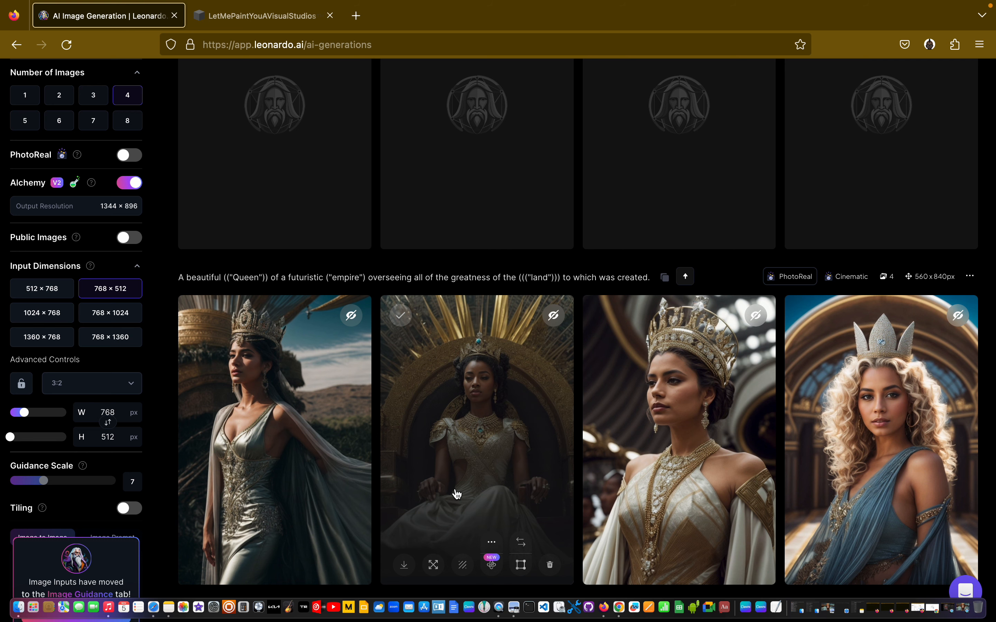
{"action": "scroll", "coordinate": [347, 213], "scroll_direction": "down", "scroll_amount": 2}
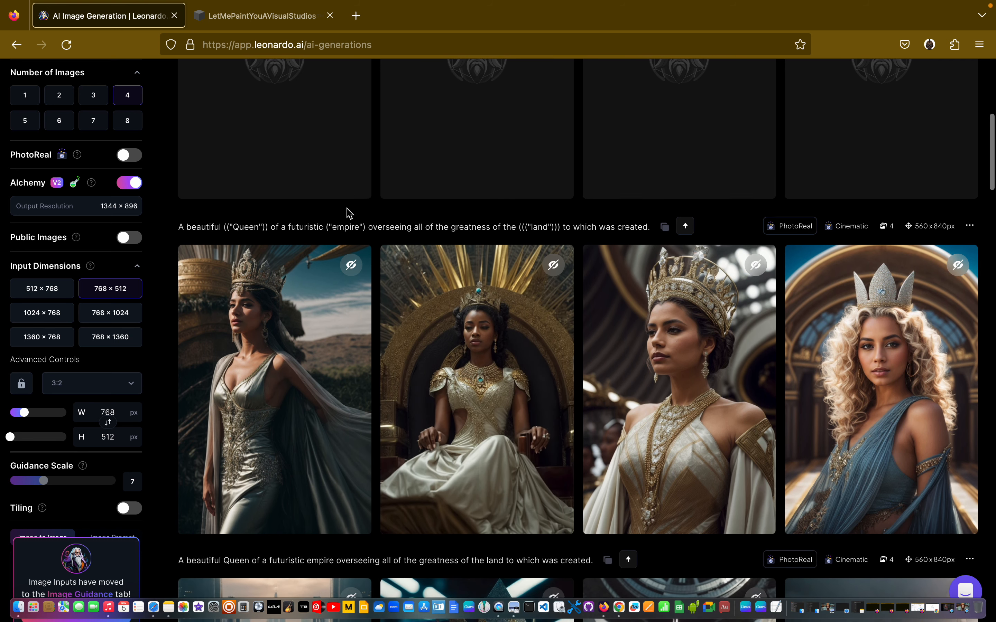
{"action": "scroll", "coordinate": [340, 186], "scroll_direction": "up", "scroll_amount": 10}
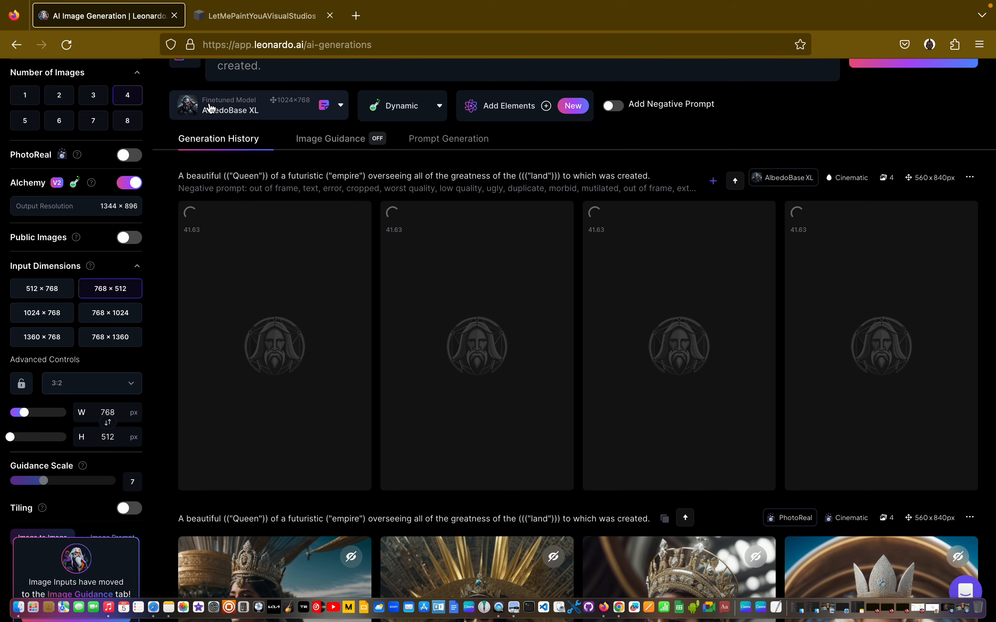
{"action": "scroll", "coordinate": [376, 288], "scroll_direction": "down", "scroll_amount": 1}
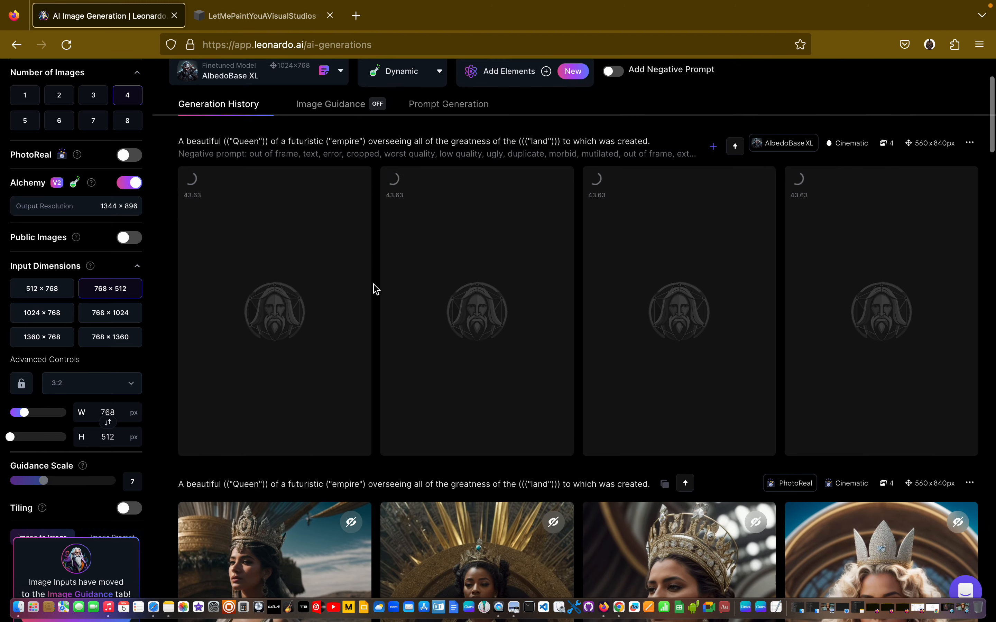
{"action": "scroll", "coordinate": [376, 288], "scroll_direction": "up", "scroll_amount": 3}
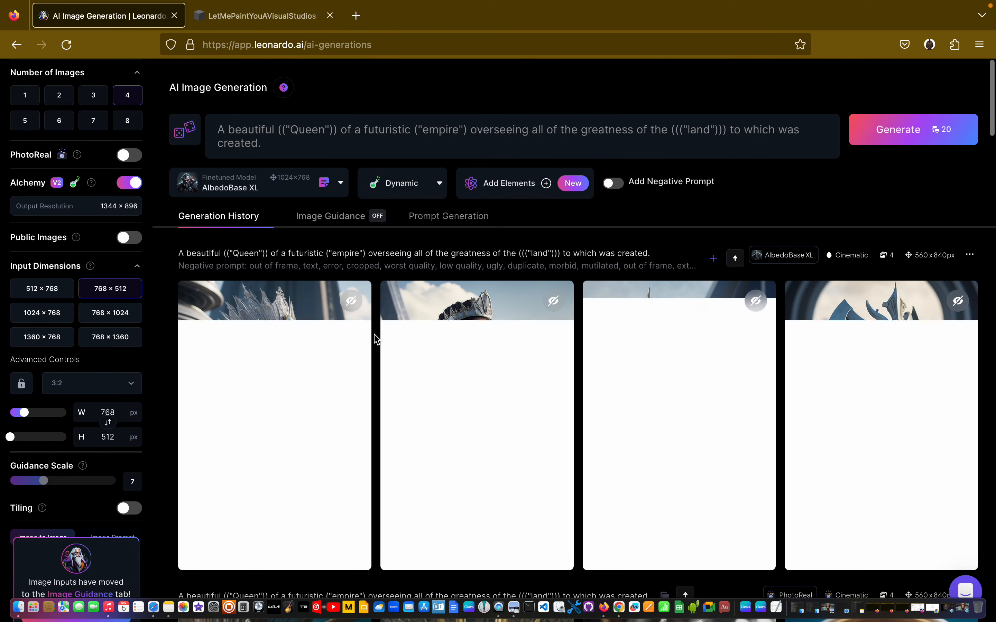
{"action": "scroll", "coordinate": [376, 340], "scroll_direction": "down", "scroll_amount": 1}
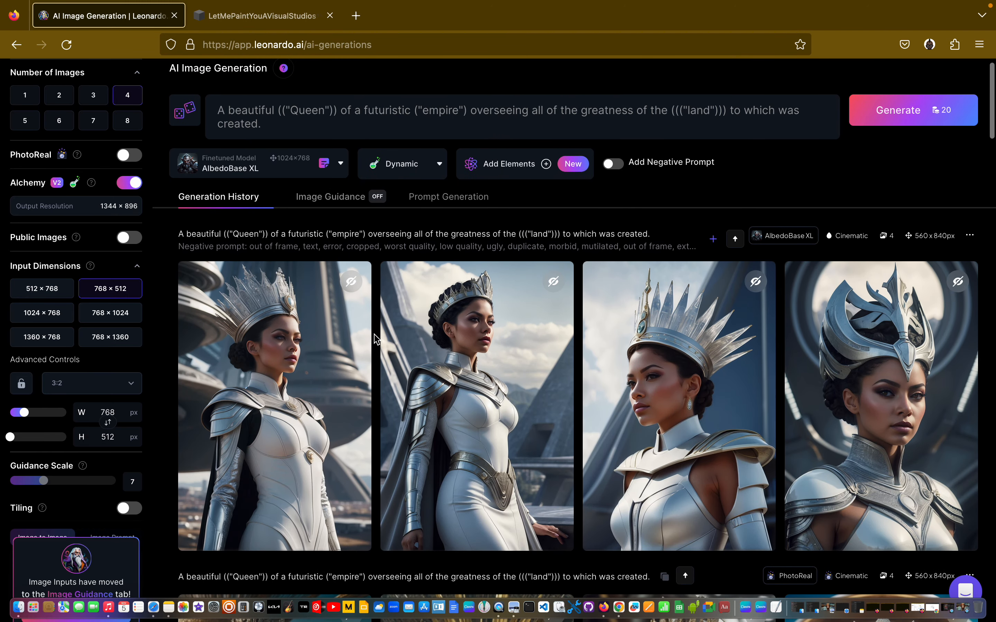
Inspect the first queen image of the AlbedoBase XL set in the enlarged view and zoom in on its details.
{"action": "mouse_move", "coordinate": [252, 373]}
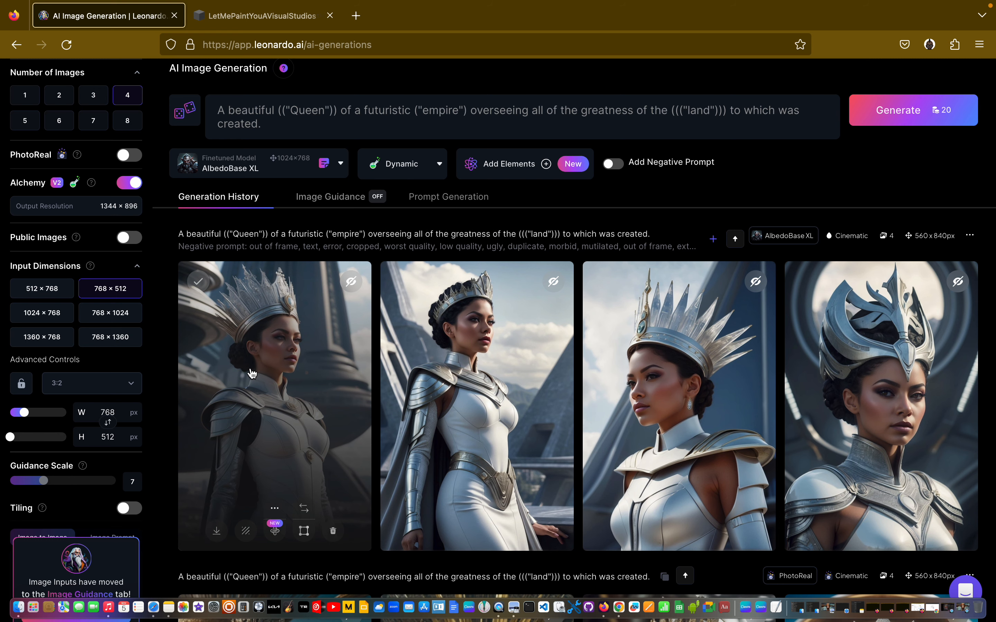
{"action": "left_click", "coordinate": [252, 374]}
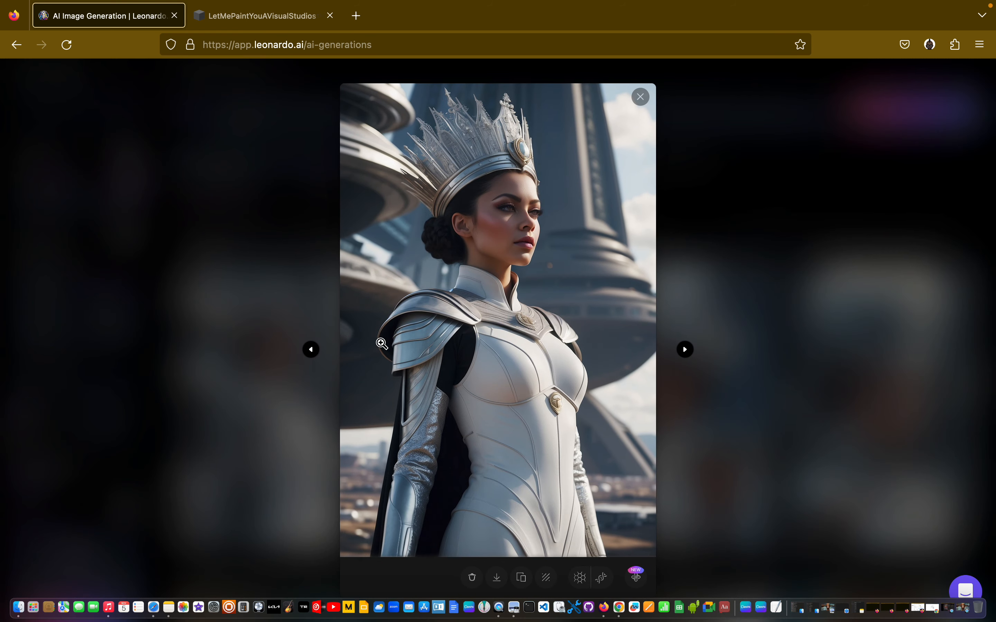
{"action": "left_click", "coordinate": [640, 98]}
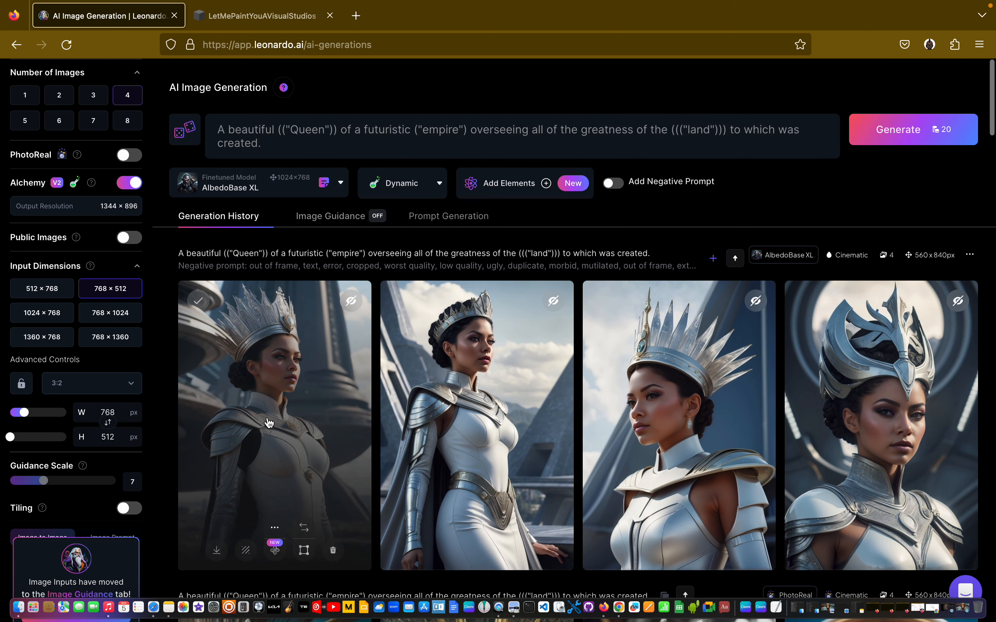
{"action": "left_click", "coordinate": [270, 423]}
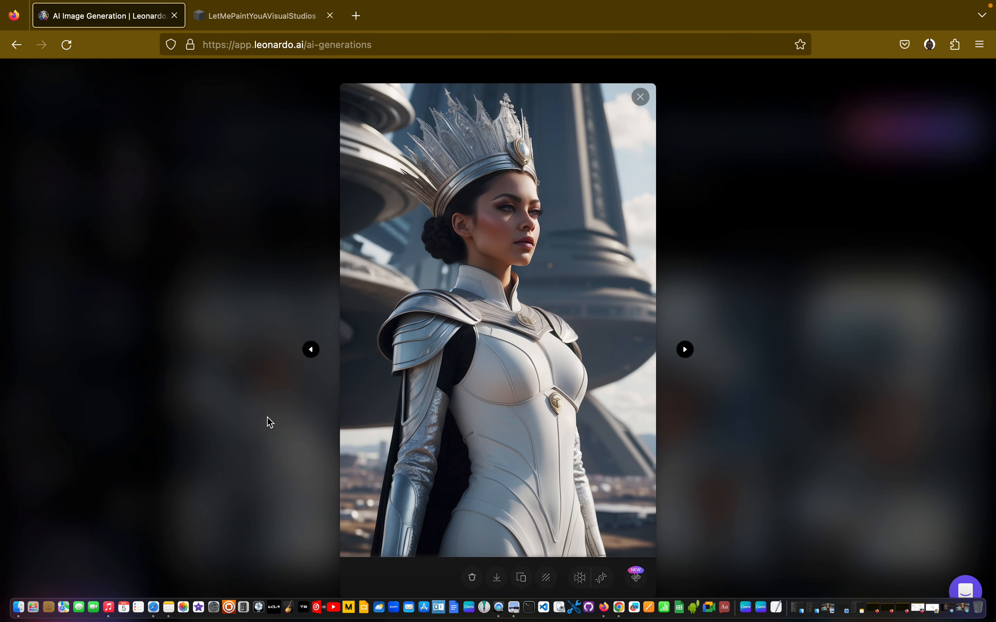
{"action": "left_click", "coordinate": [541, 308]}
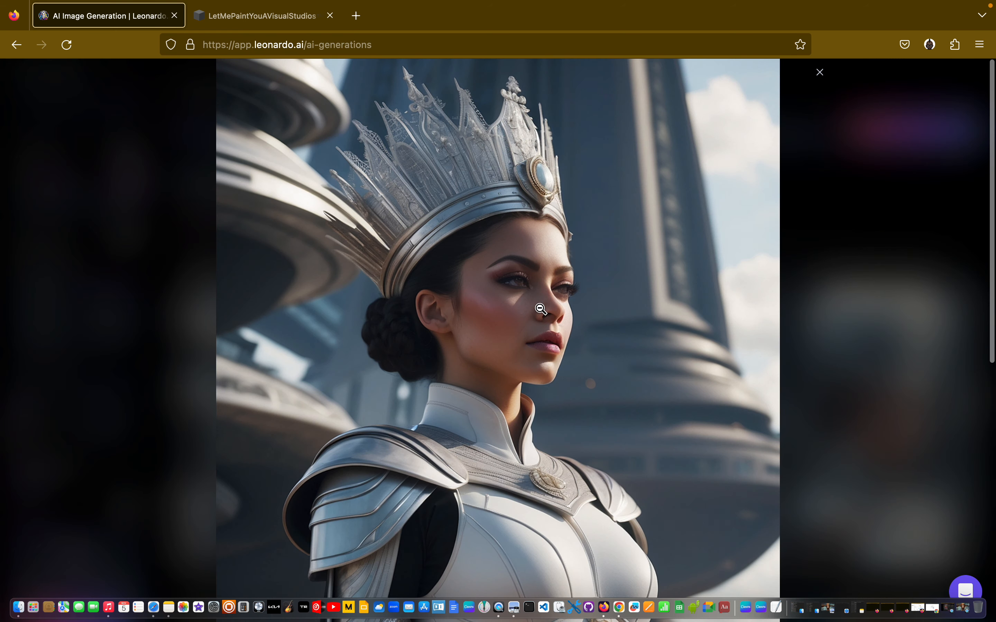
{"action": "left_click", "coordinate": [612, 374]}
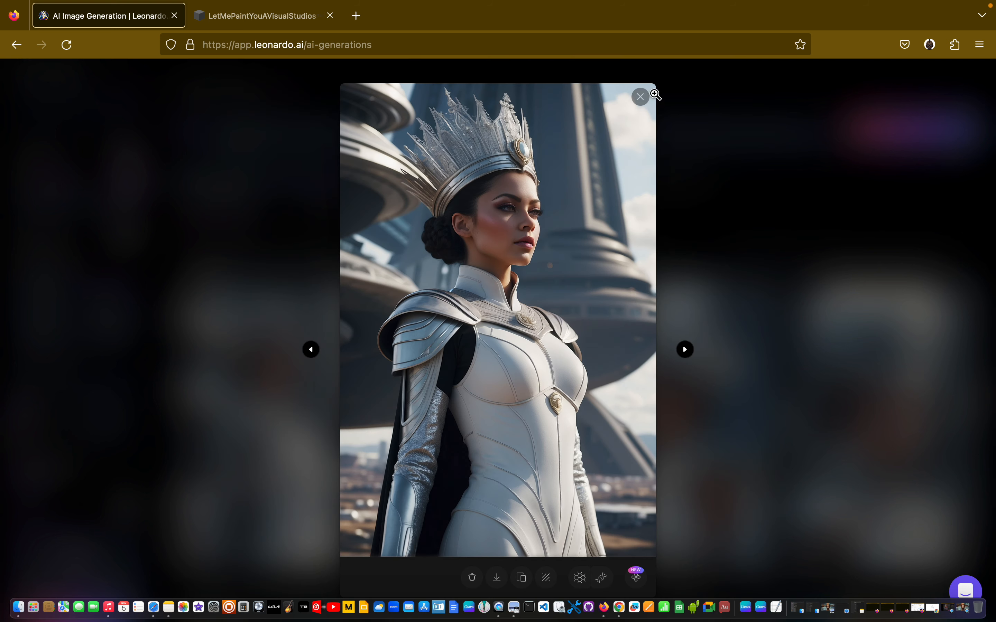
{"action": "left_click", "coordinate": [646, 102]}
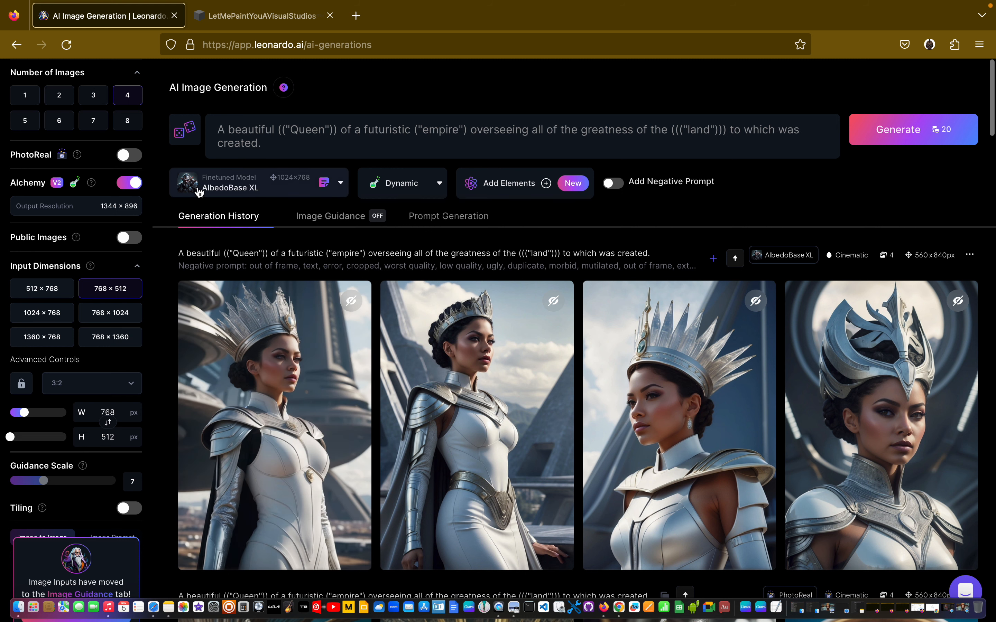
Inspect the first and fourth images of the earlier PhotoReal set in the enlarged view for comparison.
{"action": "scroll", "coordinate": [288, 370], "scroll_direction": "down", "scroll_amount": 3}
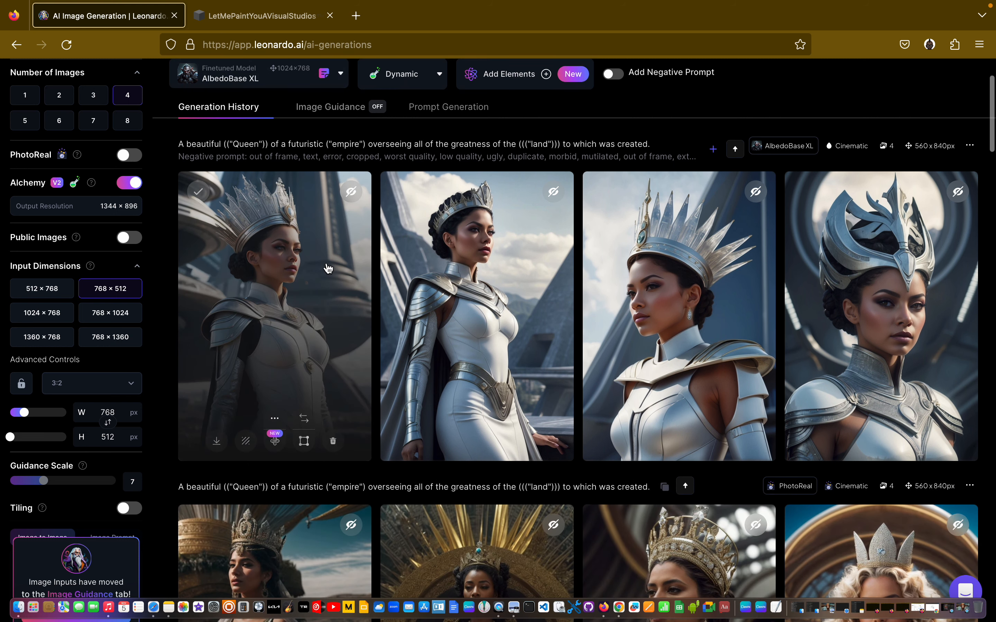
{"action": "scroll", "coordinate": [328, 268], "scroll_direction": "down", "scroll_amount": 3}
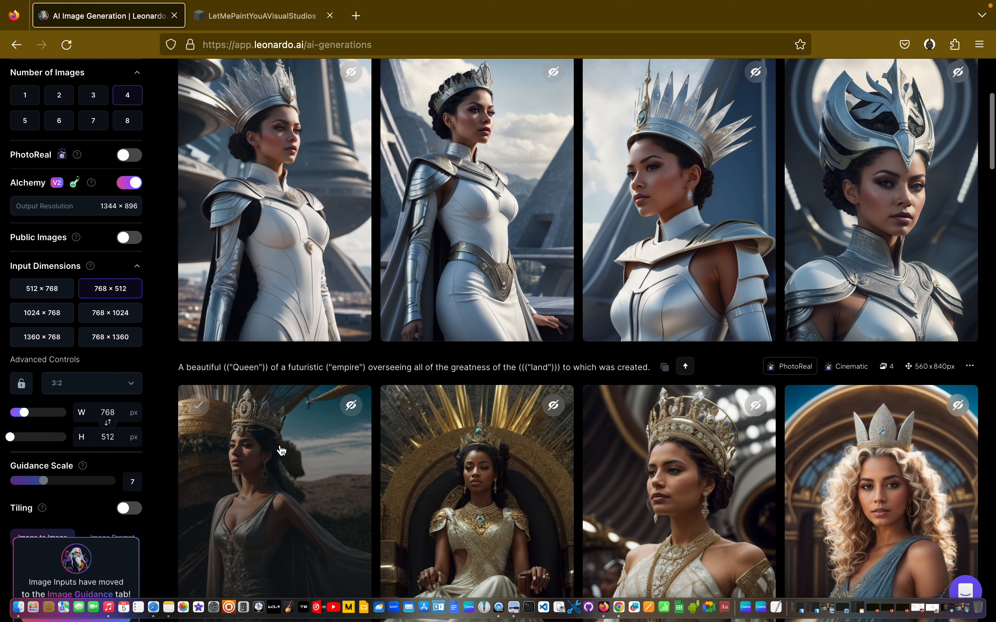
{"action": "left_click", "coordinate": [282, 451]}
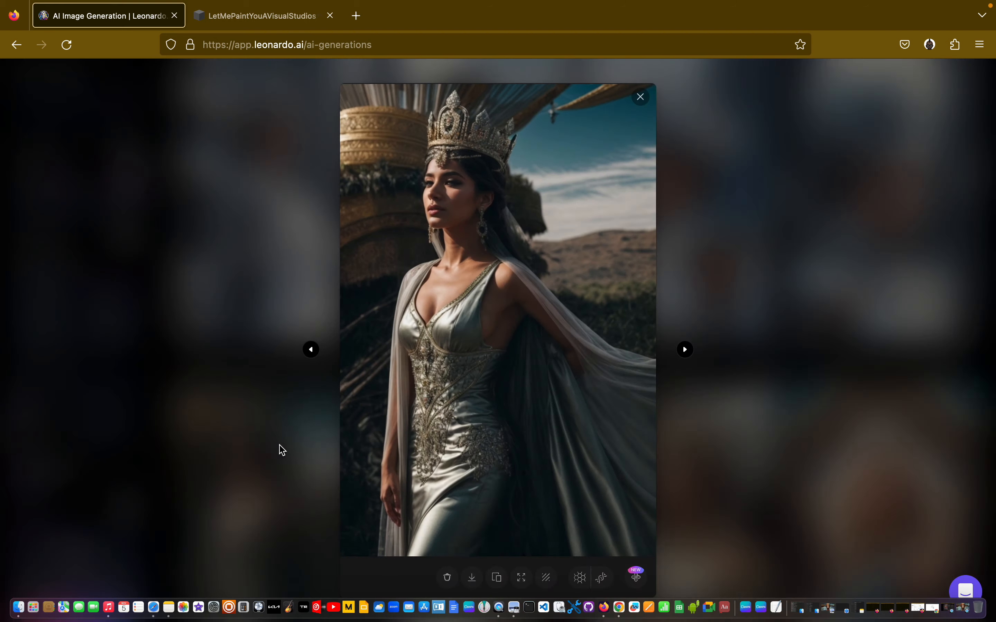
{"action": "left_click", "coordinate": [639, 102]}
{"action": "left_click", "coordinate": [885, 471]}
{"action": "left_click", "coordinate": [547, 326]}
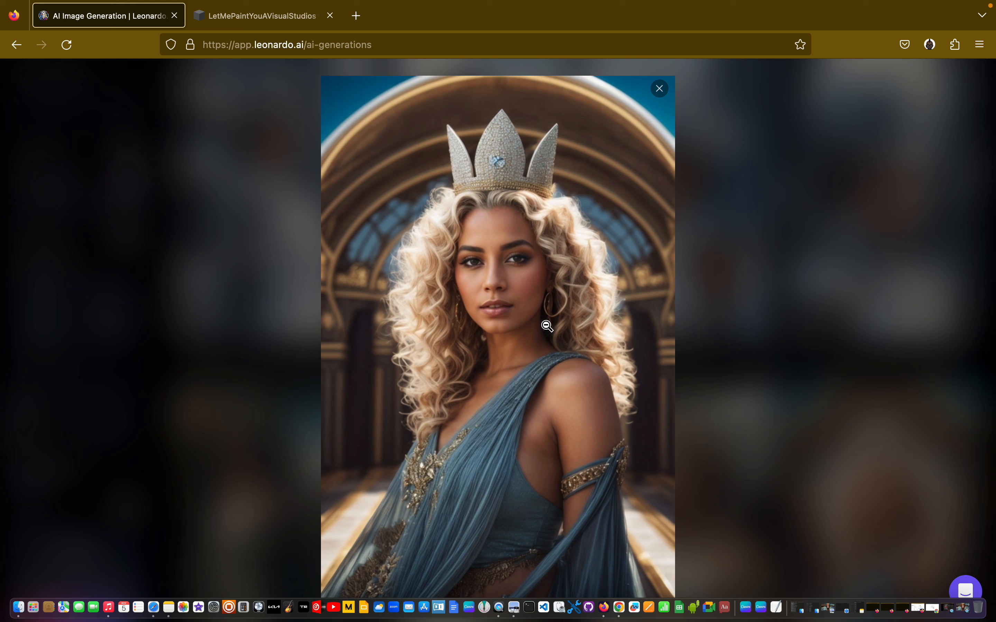
{"action": "left_click", "coordinate": [659, 88]}
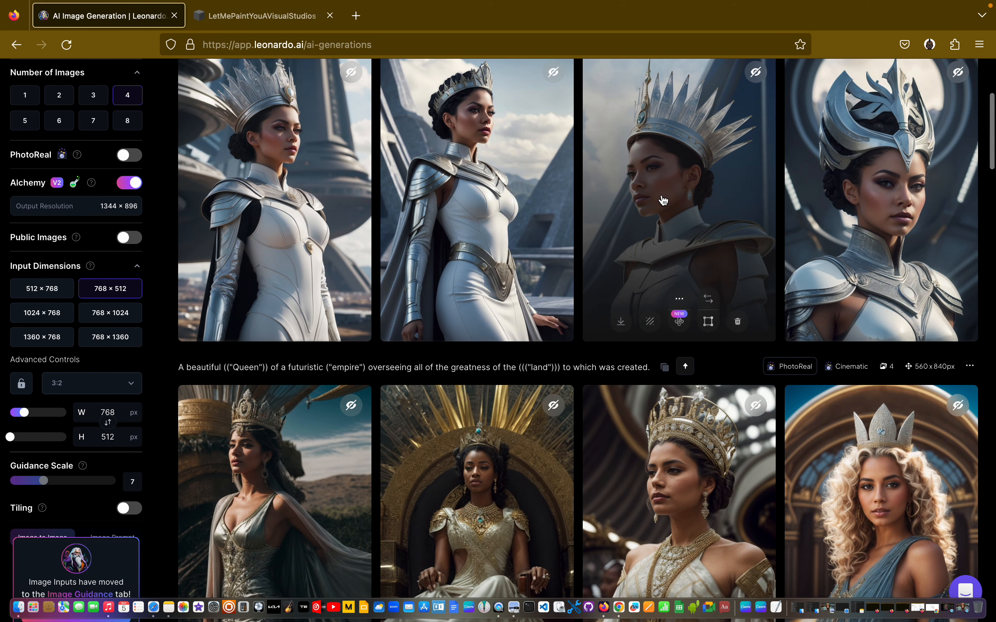
Inspect the fourth, third and second images of the AlbedoBase XL set in the enlarged view.
{"action": "scroll", "coordinate": [662, 280], "scroll_direction": "up", "scroll_amount": 5}
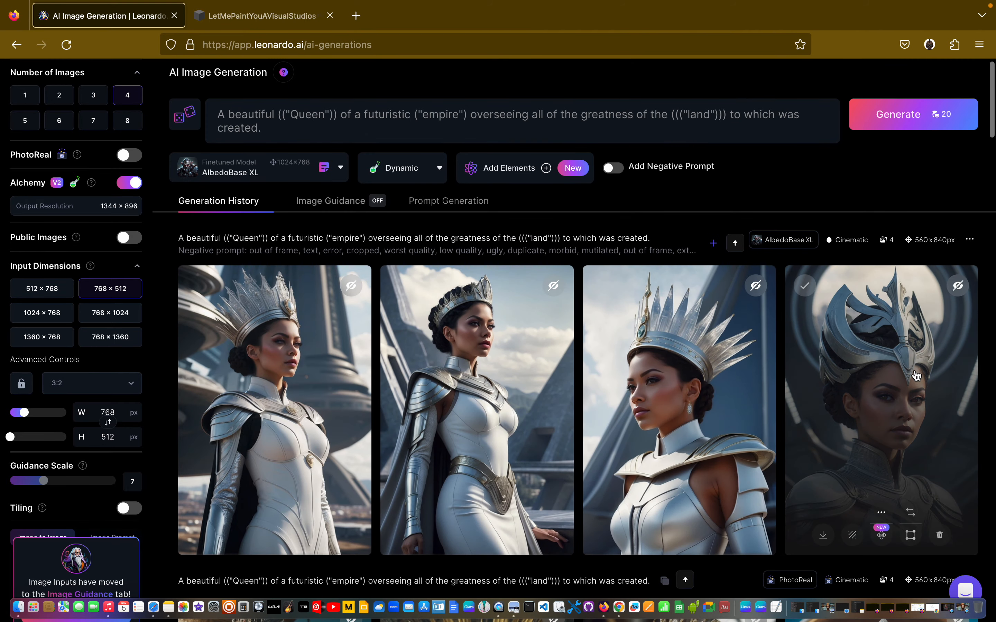
{"action": "left_click", "coordinate": [894, 350]}
{"action": "left_click", "coordinate": [527, 304]}
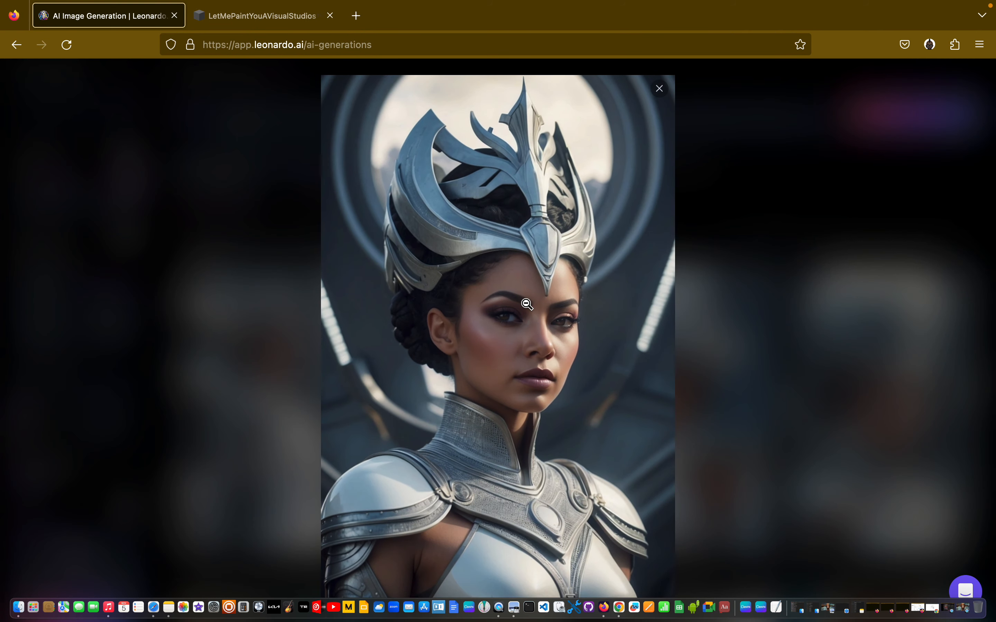
{"action": "left_click", "coordinate": [659, 89]}
{"action": "left_click", "coordinate": [688, 394]}
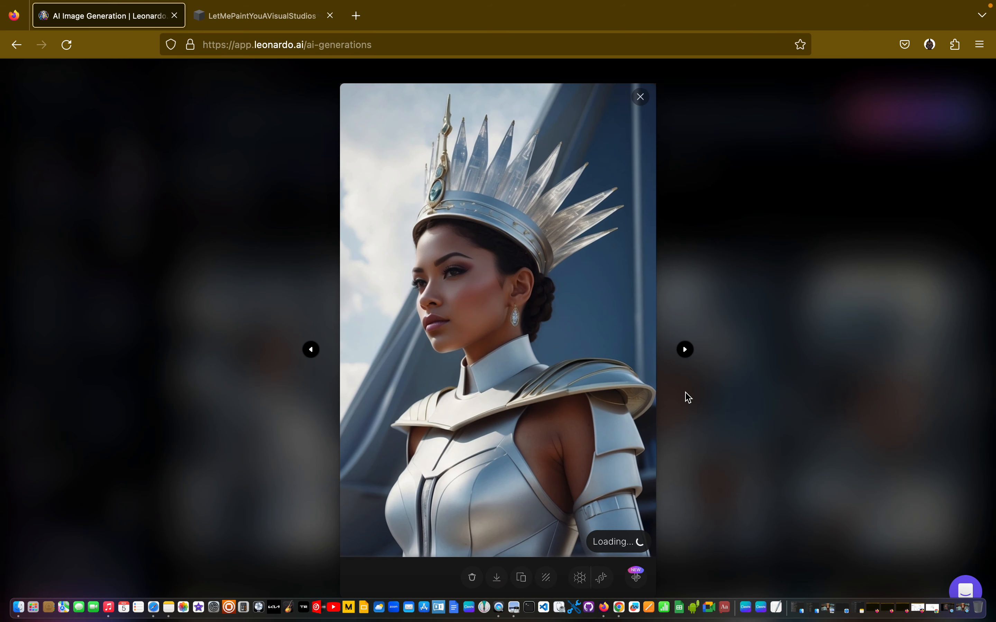
{"action": "left_click", "coordinate": [685, 351]}
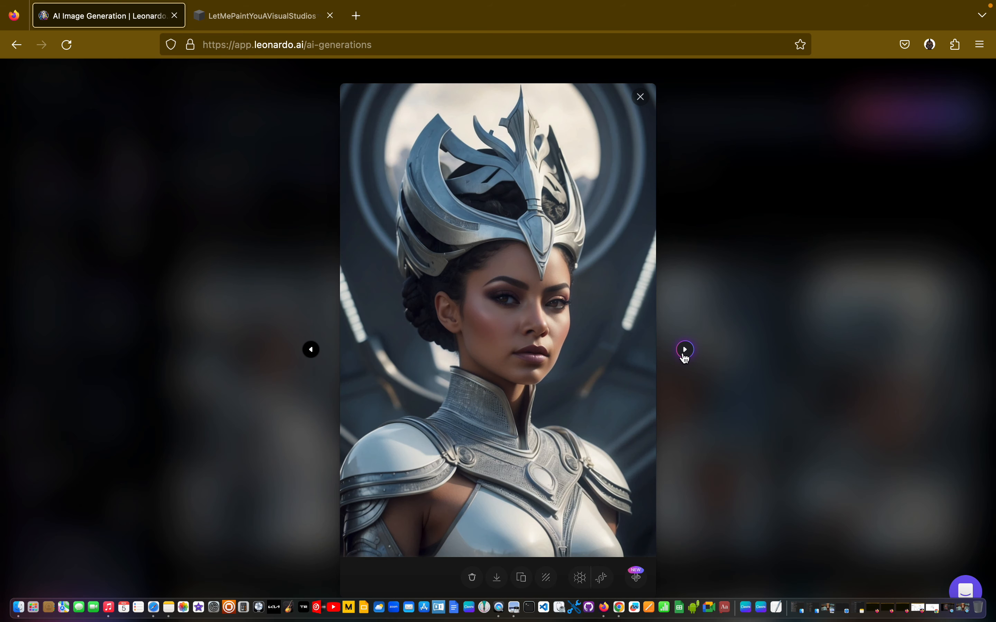
{"action": "left_click", "coordinate": [640, 103]}
{"action": "left_click", "coordinate": [472, 379]}
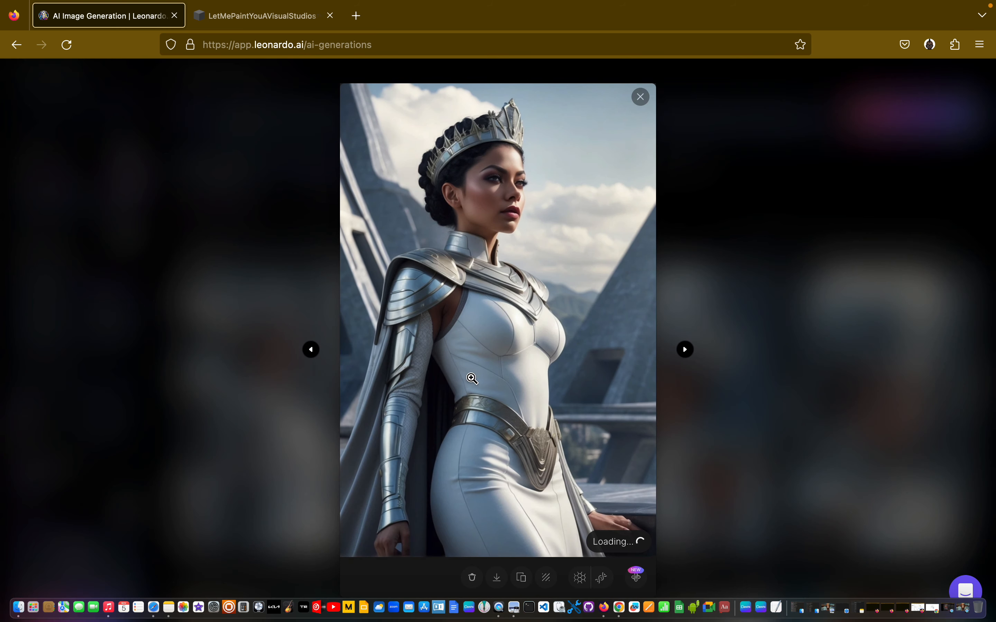
{"action": "left_click", "coordinate": [641, 99]}
{"action": "left_click", "coordinate": [878, 363]}
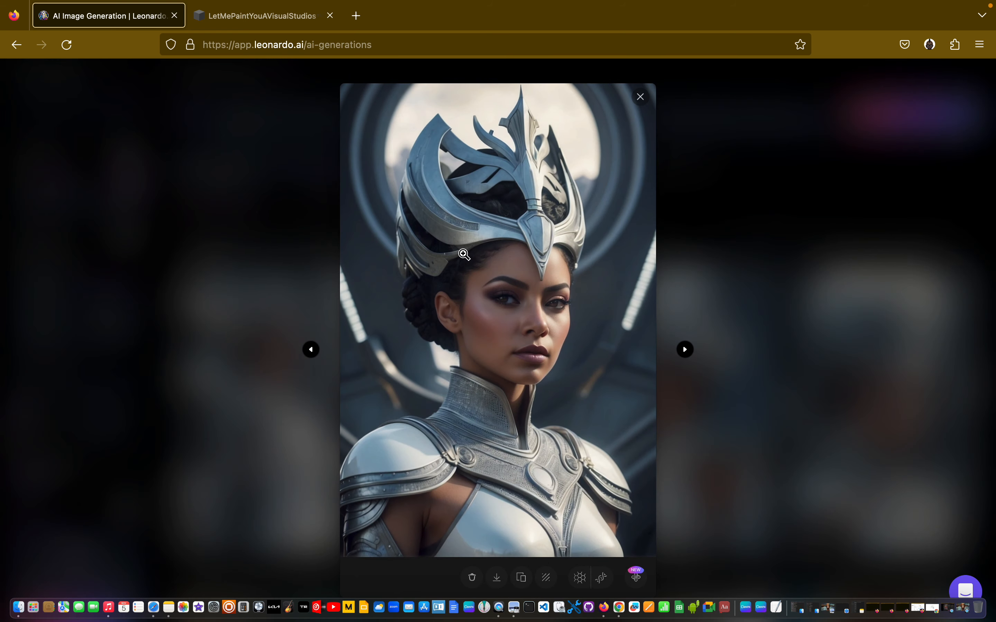
{"action": "left_click", "coordinate": [641, 99]}
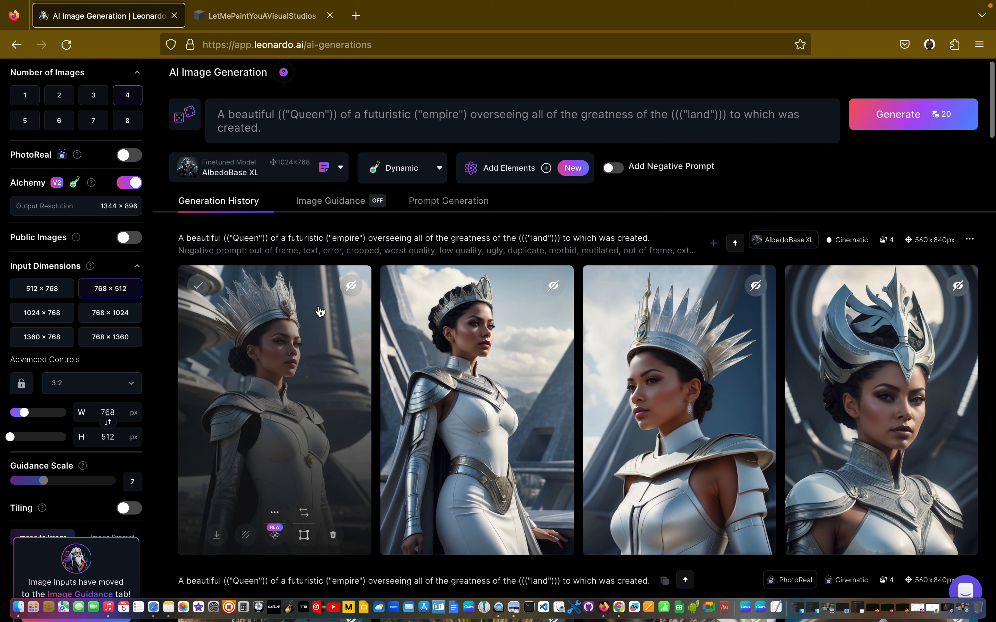
Switch the finetuned model to Leonardo Vision XL, enable the negative prompt, and generate images from the same queen prompt.
{"action": "scroll", "coordinate": [313, 288], "scroll_direction": "up", "scroll_amount": 1}
{"action": "left_click", "coordinate": [340, 184]}
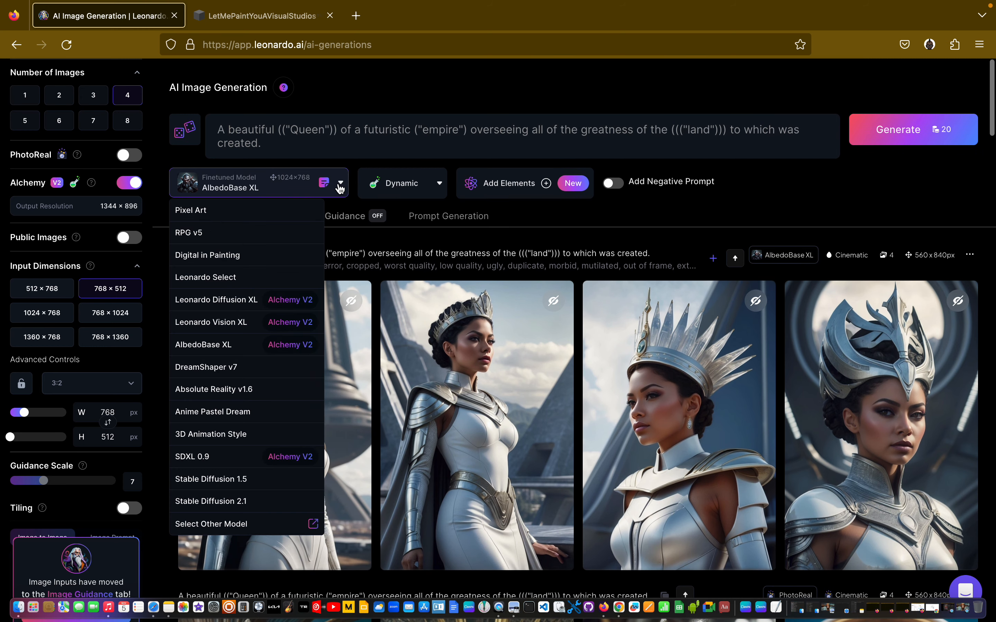
{"action": "left_click", "coordinate": [236, 323]}
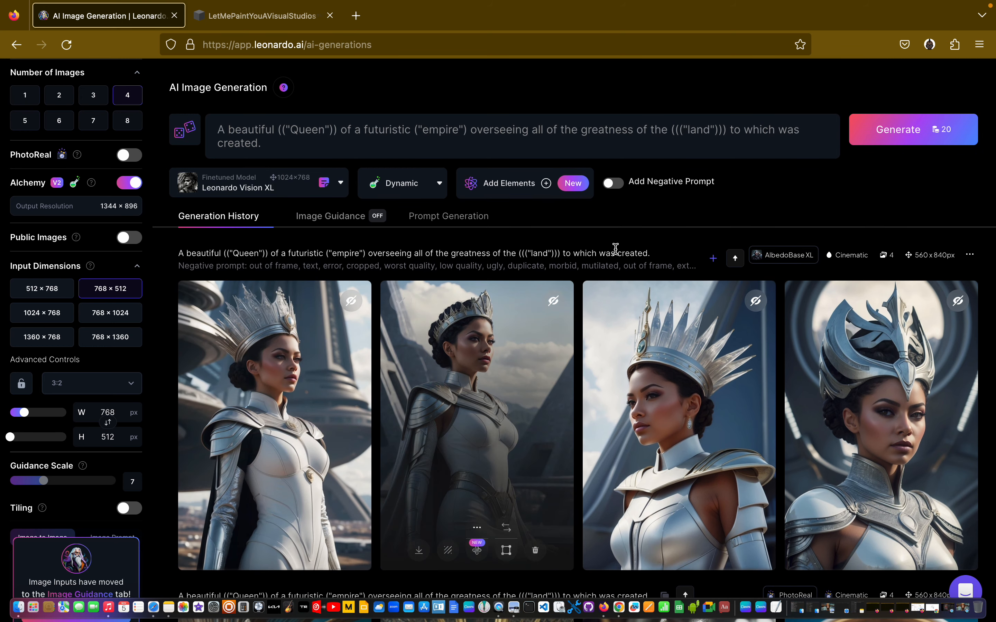
{"action": "left_click", "coordinate": [604, 185]}
{"action": "left_click", "coordinate": [924, 136]}
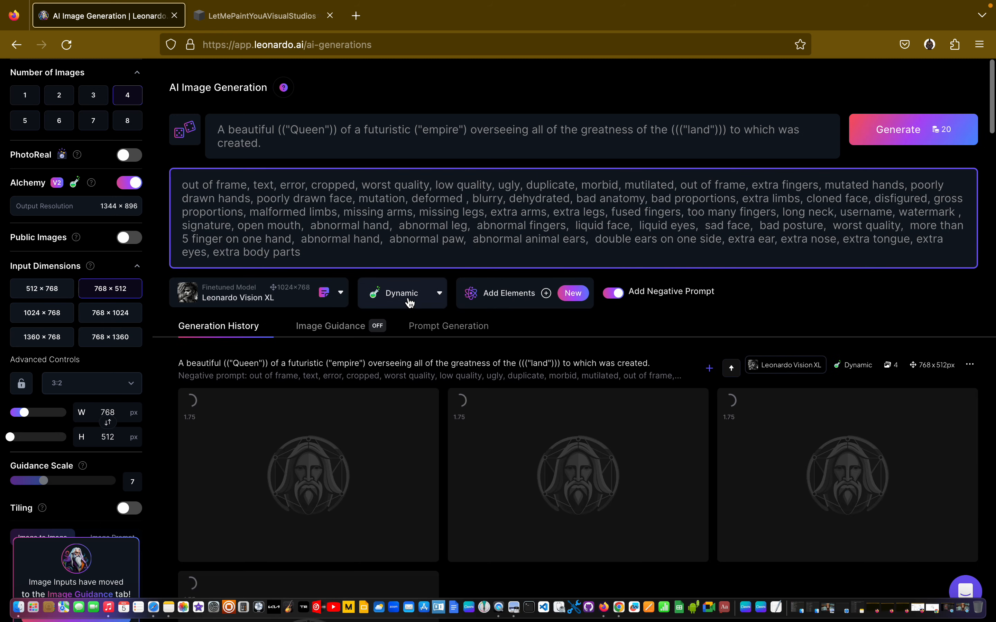
{"action": "scroll", "coordinate": [409, 302], "scroll_direction": "down", "scroll_amount": 12}
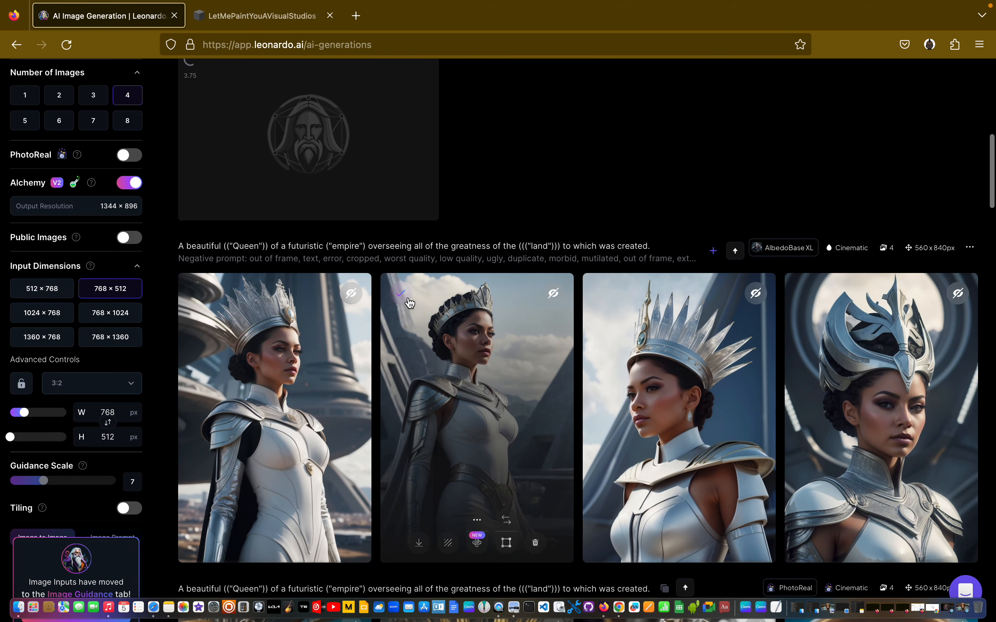
Delete the whole Leonardo Vision XL generation in Dynamic style at 768 x 512 that is still rendering.
{"action": "scroll", "coordinate": [782, 264], "scroll_direction": "up", "scroll_amount": 5}
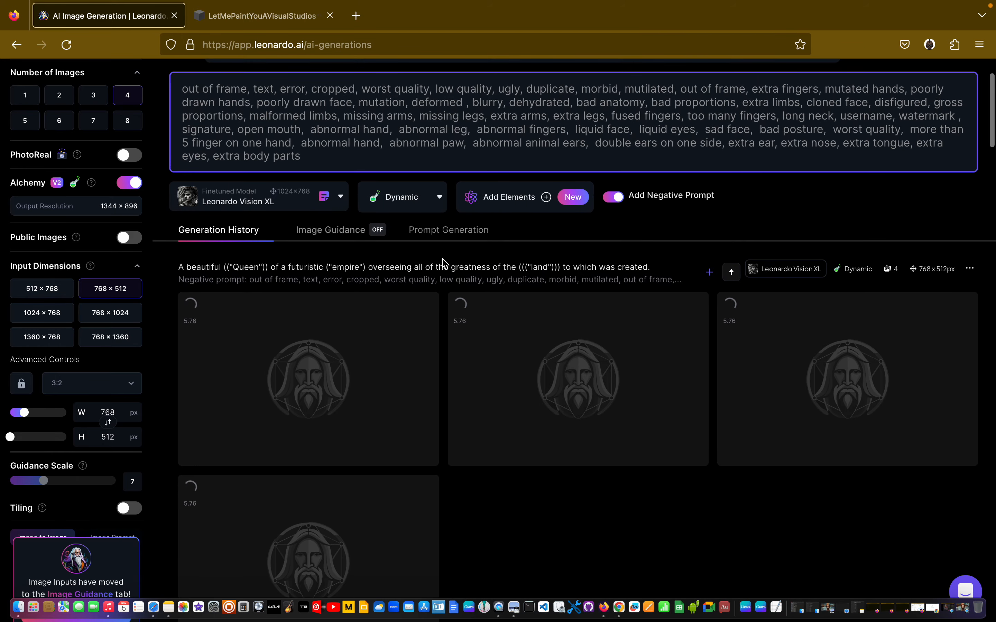
{"action": "left_click", "coordinate": [970, 269]}
{"action": "left_click", "coordinate": [860, 446]}
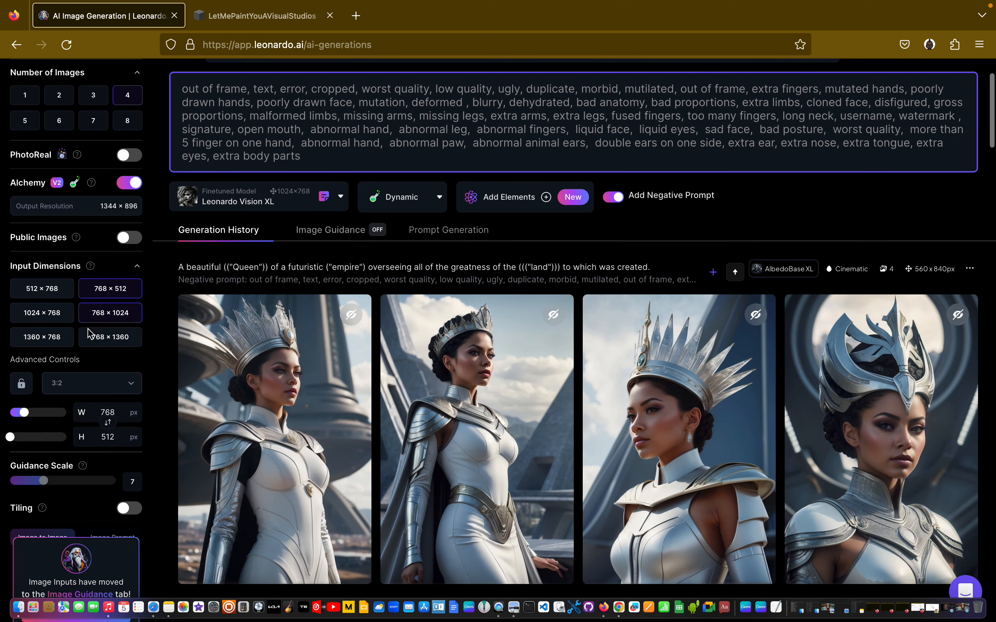
Generate the queen images with Leonardo Vision XL using a 2:3 aspect ratio and the Cinematic style.
{"action": "left_click", "coordinate": [87, 394]}
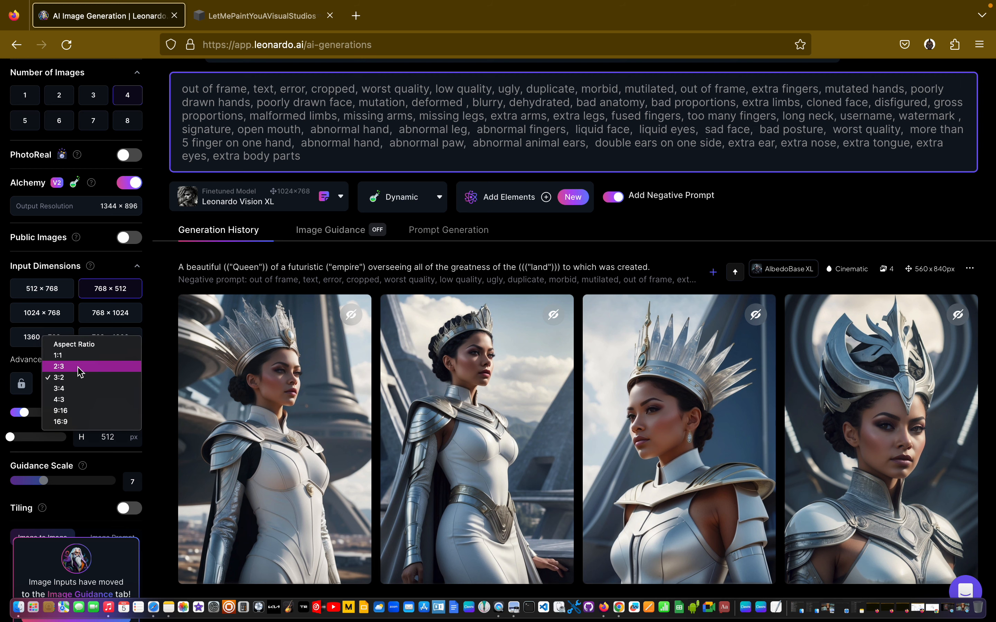
{"action": "left_click", "coordinate": [85, 366]}
{"action": "left_click", "coordinate": [419, 202]}
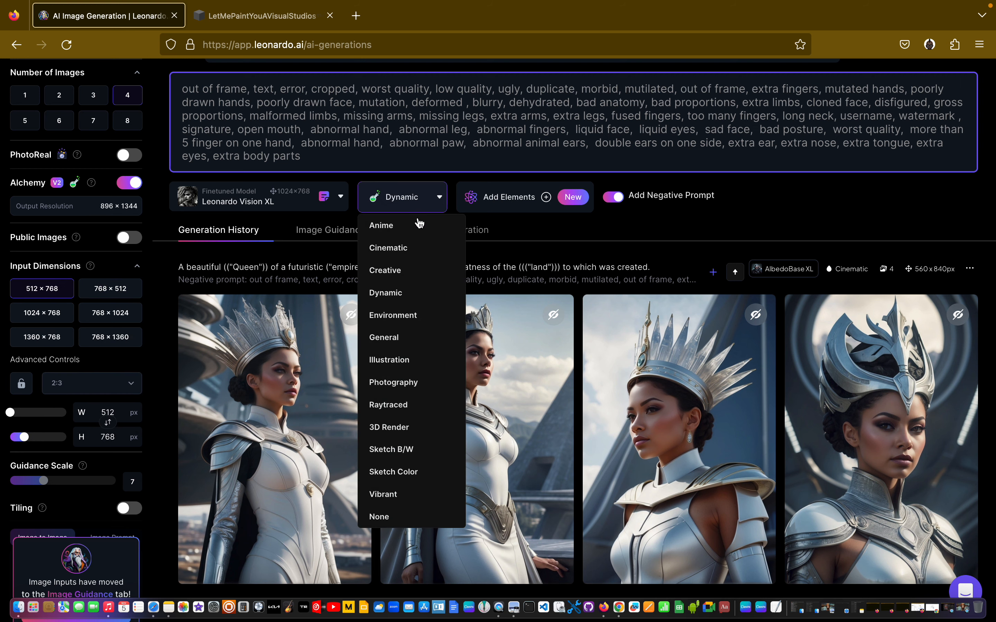
{"action": "left_click", "coordinate": [419, 249]}
{"action": "scroll", "coordinate": [833, 163], "scroll_direction": "up", "scroll_amount": 2}
{"action": "scroll", "coordinate": [834, 162], "scroll_direction": "up", "scroll_amount": 1}
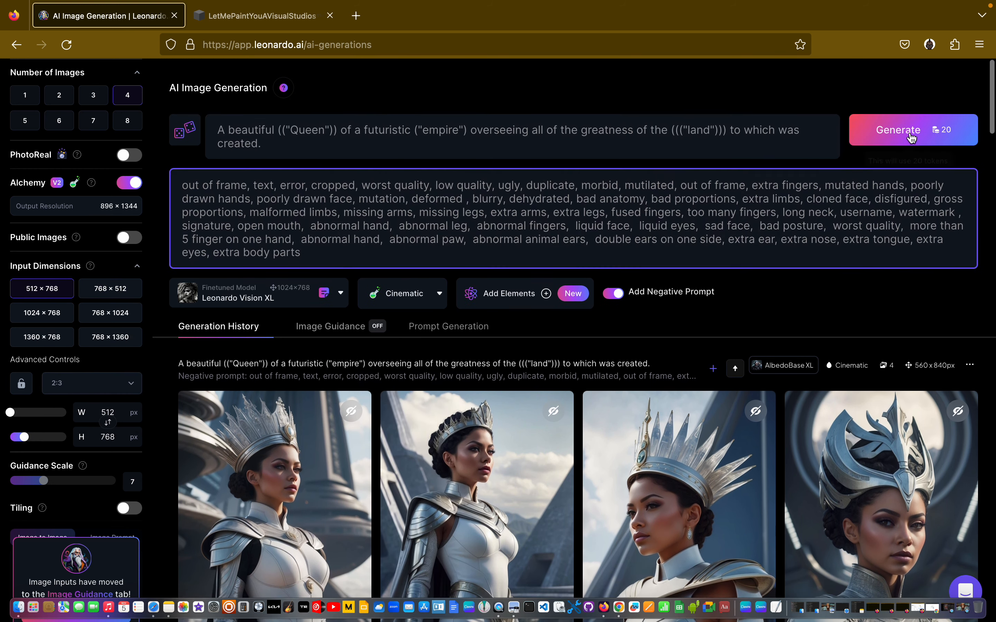
{"action": "left_click", "coordinate": [909, 129]}
Review the earlier AlbedoBase XL and PhotoReal queen sets in the generation history while the new images render.
{"action": "scroll", "coordinate": [744, 320], "scroll_direction": "down", "scroll_amount": 6}
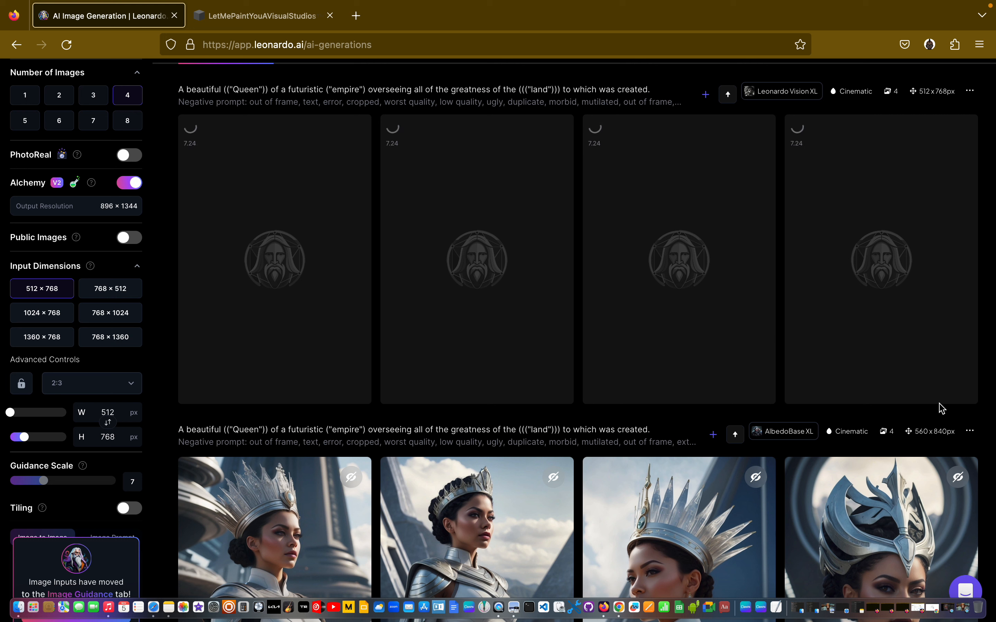
{"action": "mouse_move", "coordinate": [942, 435]}
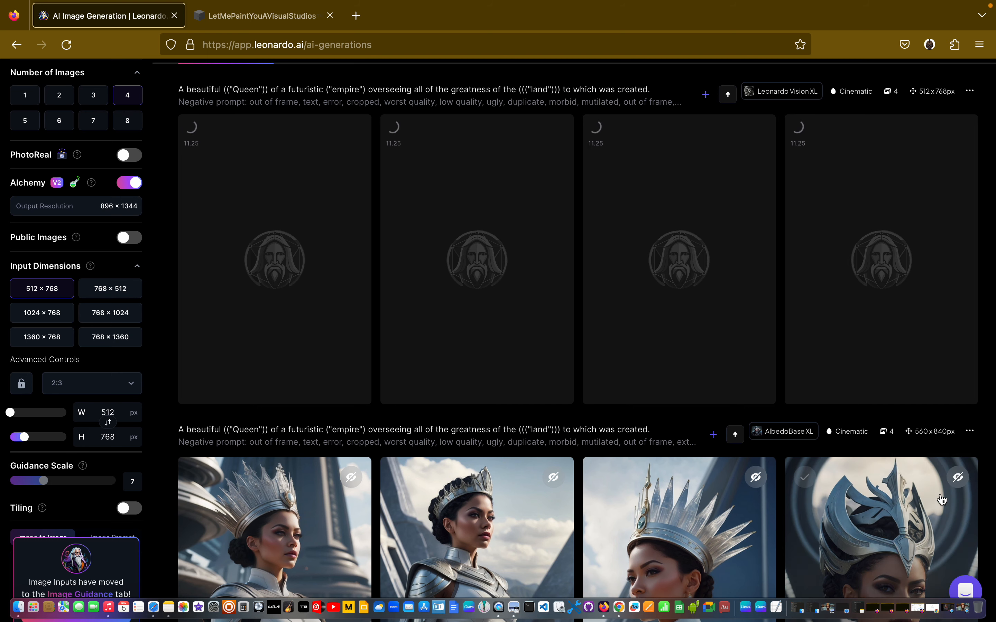
{"action": "scroll", "coordinate": [926, 330], "scroll_direction": "down", "scroll_amount": 10}
{"action": "mouse_move", "coordinate": [927, 299]}
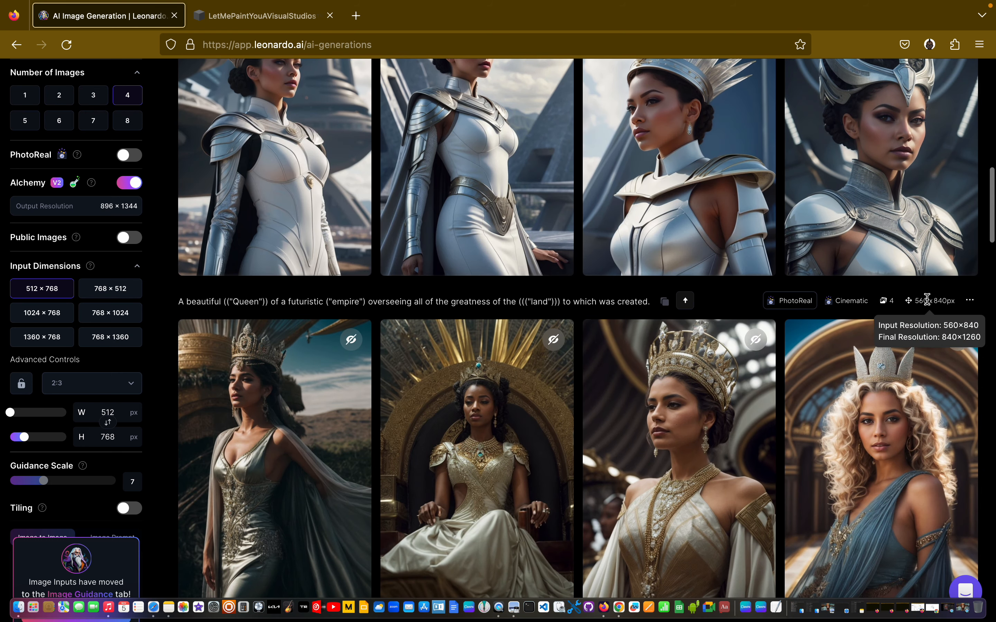
{"action": "scroll", "coordinate": [885, 284], "scroll_direction": "down", "scroll_amount": 5}
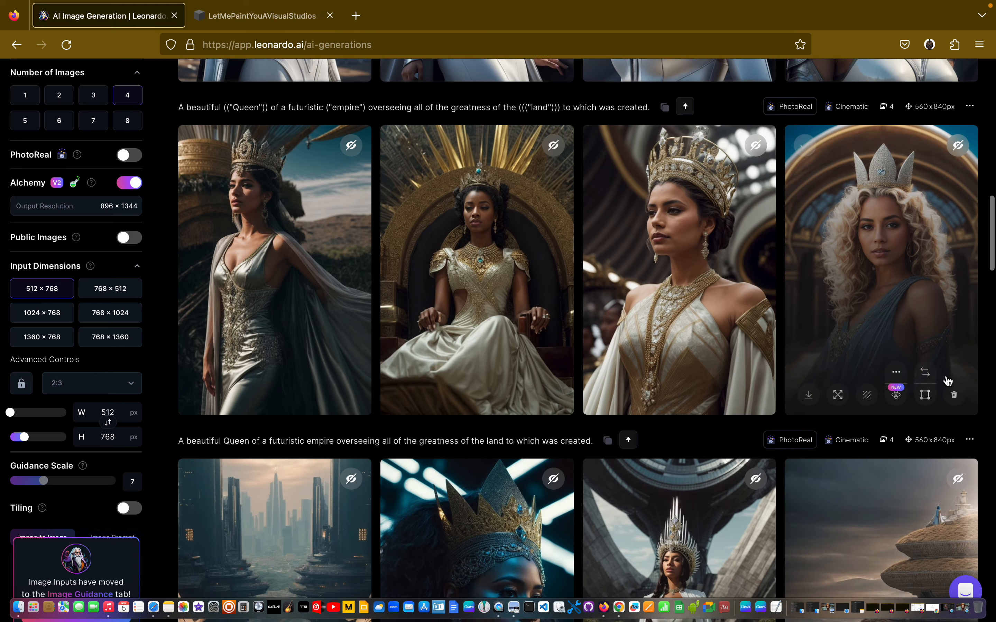
{"action": "scroll", "coordinate": [868, 266], "scroll_direction": "up", "scroll_amount": 20}
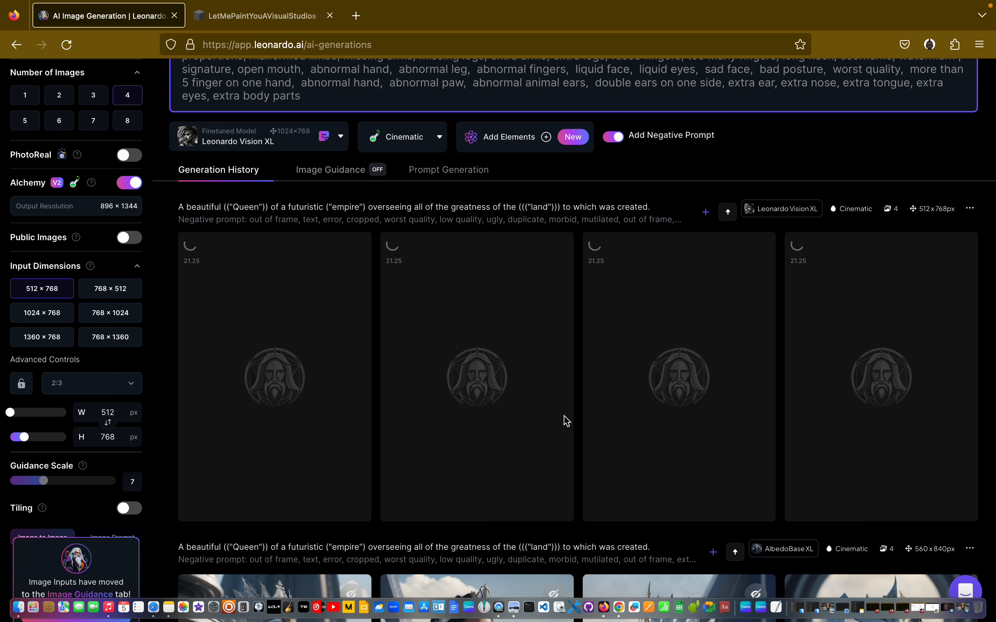
{"action": "scroll", "coordinate": [566, 420], "scroll_direction": "down", "scroll_amount": 6}
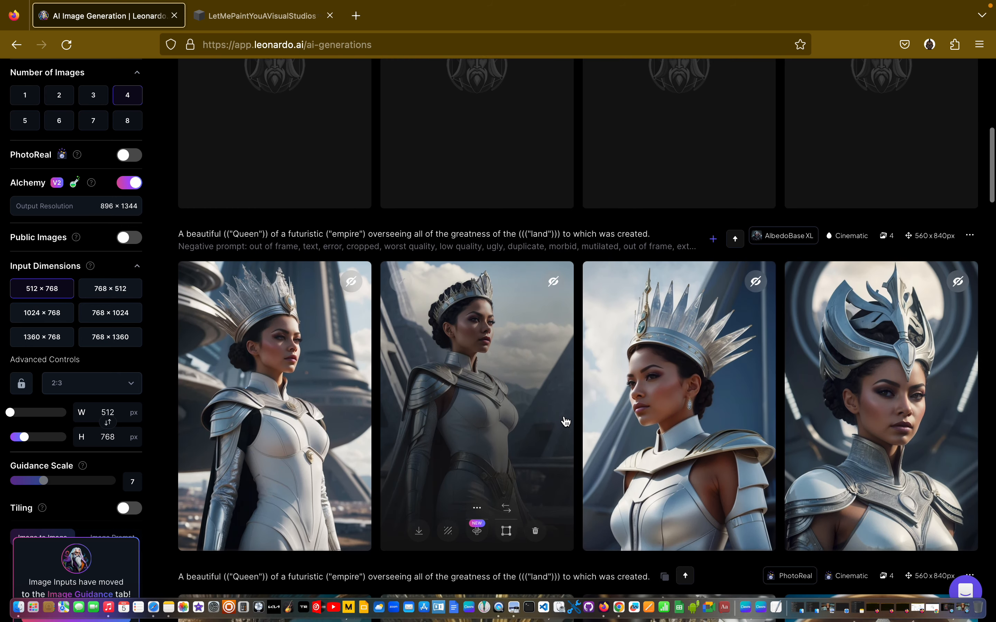
{"action": "scroll", "coordinate": [565, 417], "scroll_direction": "up", "scroll_amount": 5}
{"action": "scroll", "coordinate": [565, 418], "scroll_direction": "up", "scroll_amount": 6}
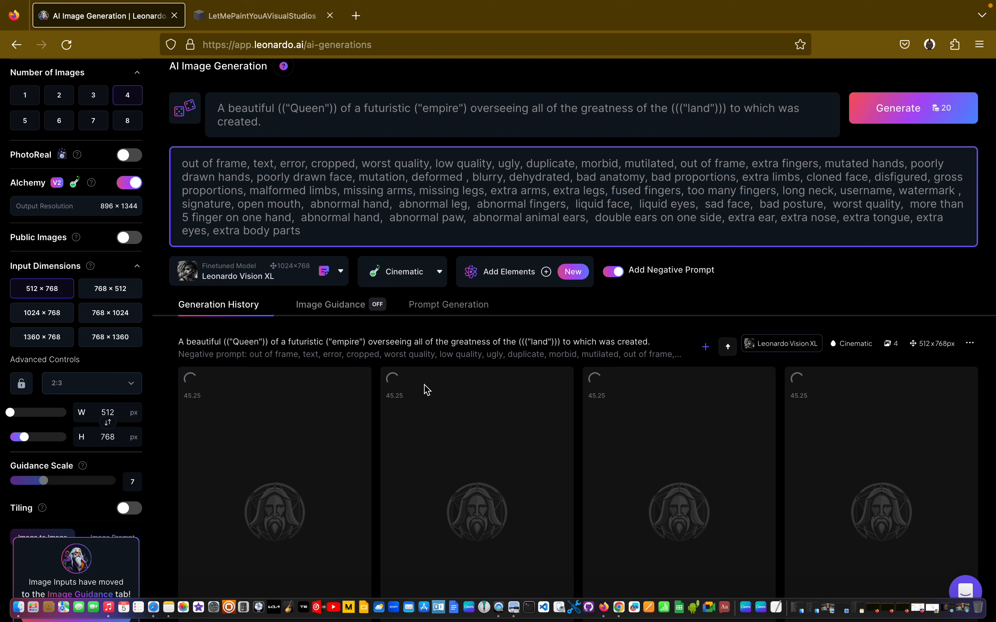
Make both PhotoReal queen sets public, the one from the unweighted prompt and the one from the weighted prompt.
{"action": "scroll", "coordinate": [427, 390], "scroll_direction": "down", "scroll_amount": 8}
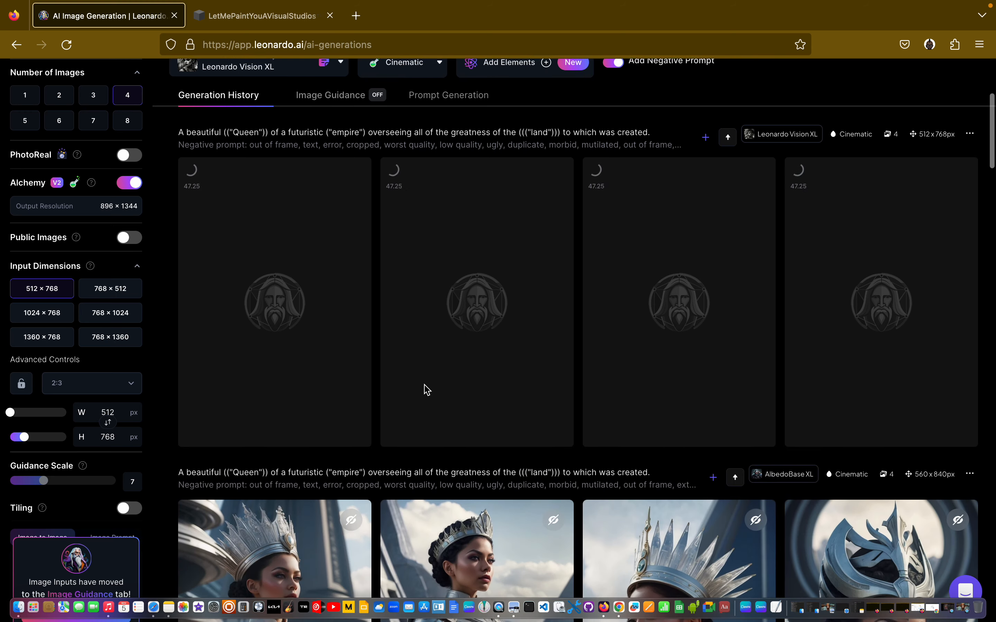
{"action": "scroll", "coordinate": [426, 390], "scroll_direction": "down", "scroll_amount": 20}
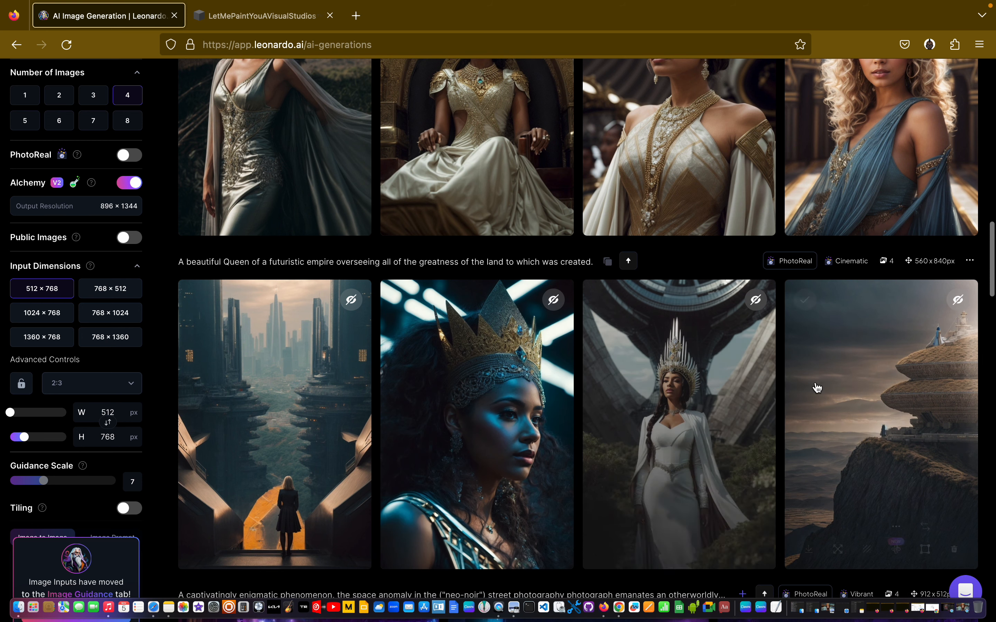
{"action": "scroll", "coordinate": [817, 389], "scroll_direction": "down", "scroll_amount": 2}
{"action": "scroll", "coordinate": [818, 389], "scroll_direction": "up", "scroll_amount": 2}
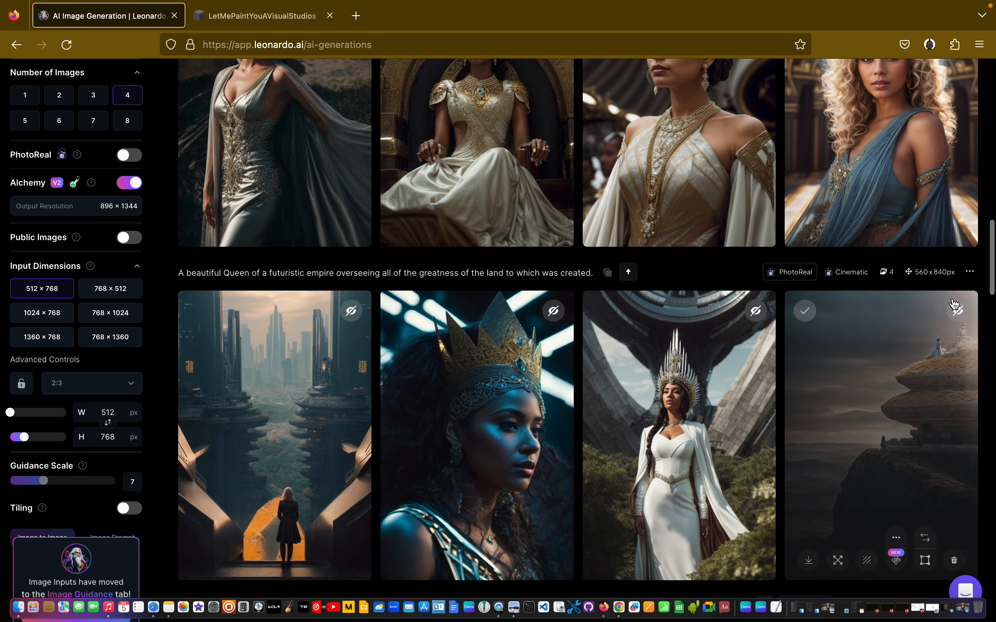
{"action": "left_click", "coordinate": [969, 272]}
{"action": "left_click", "coordinate": [889, 432]}
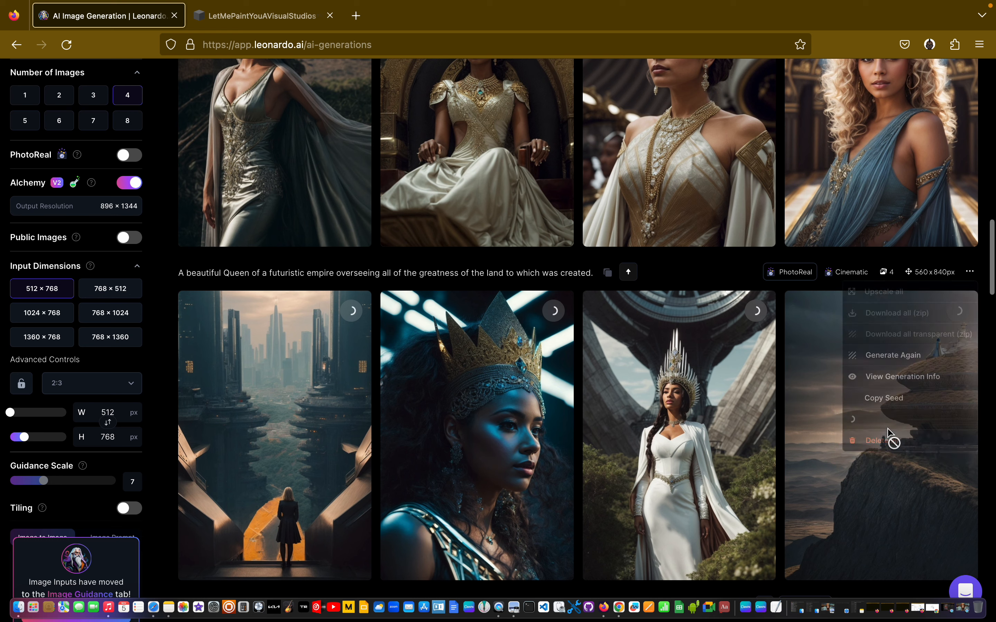
{"action": "scroll", "coordinate": [708, 276], "scroll_direction": "up", "scroll_amount": 5}
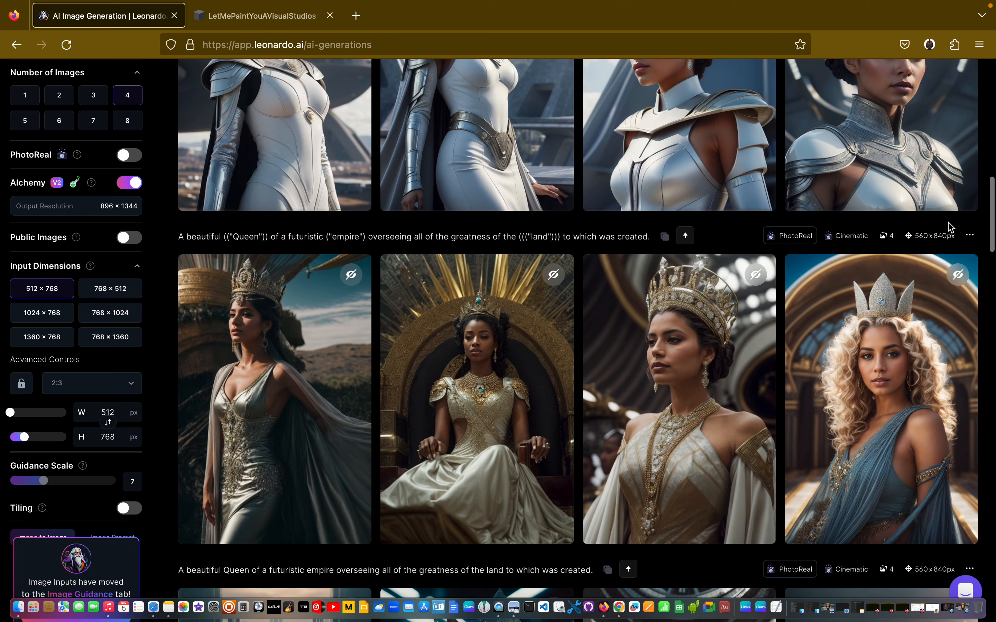
{"action": "left_click", "coordinate": [969, 235]}
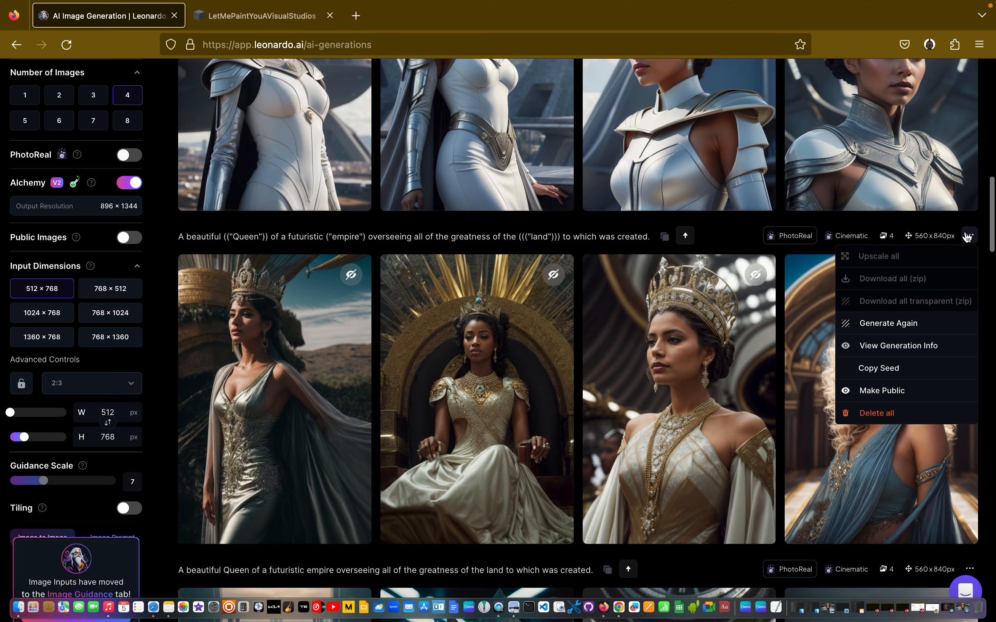
{"action": "left_click", "coordinate": [889, 391]}
Make all images of the AlbedoBase XL queen set public.
{"action": "scroll", "coordinate": [733, 307], "scroll_direction": "up", "scroll_amount": 5}
{"action": "scroll", "coordinate": [737, 309], "scroll_direction": "down", "scroll_amount": 10}
{"action": "scroll", "coordinate": [794, 262], "scroll_direction": "up", "scroll_amount": 8}
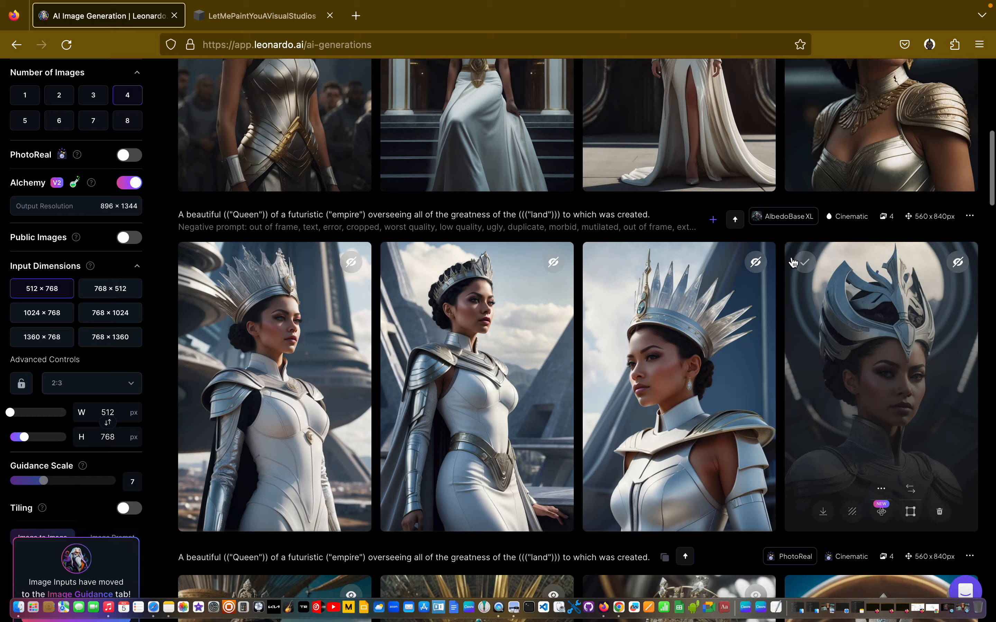
{"action": "left_click", "coordinate": [970, 231]}
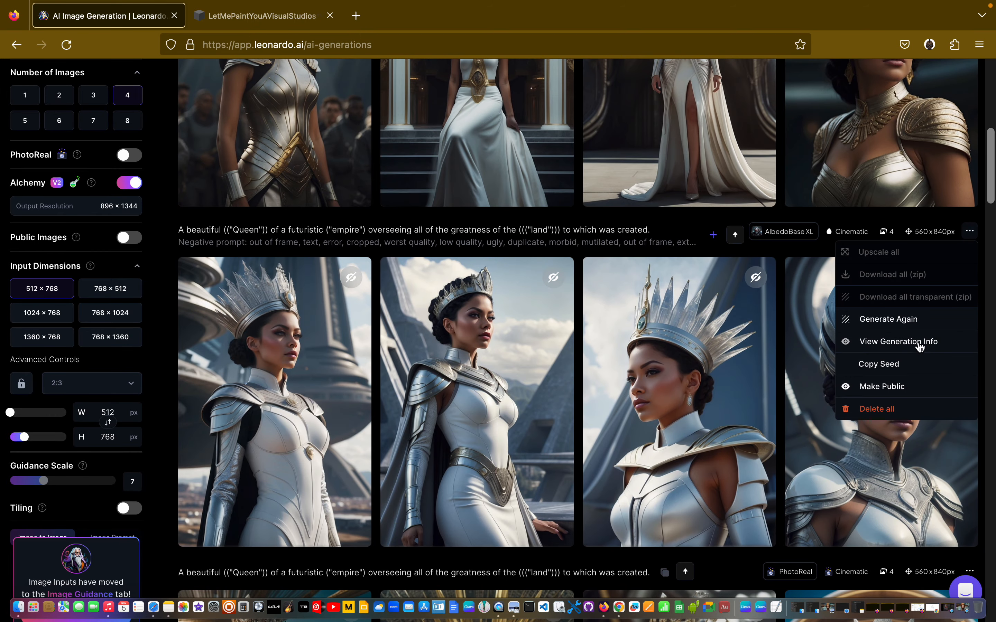
{"action": "left_click", "coordinate": [896, 387]}
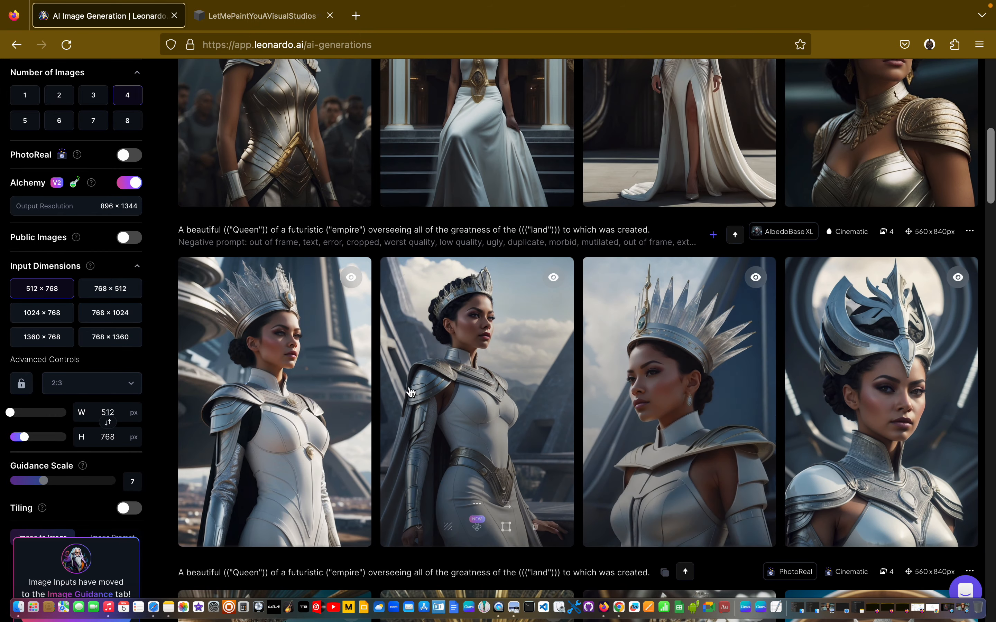
Inspect the first queen image of the Leonardo Vision XL set enlarged and zoomed in, from crown to belt.
{"action": "scroll", "coordinate": [604, 378], "scroll_direction": "up", "scroll_amount": 5}
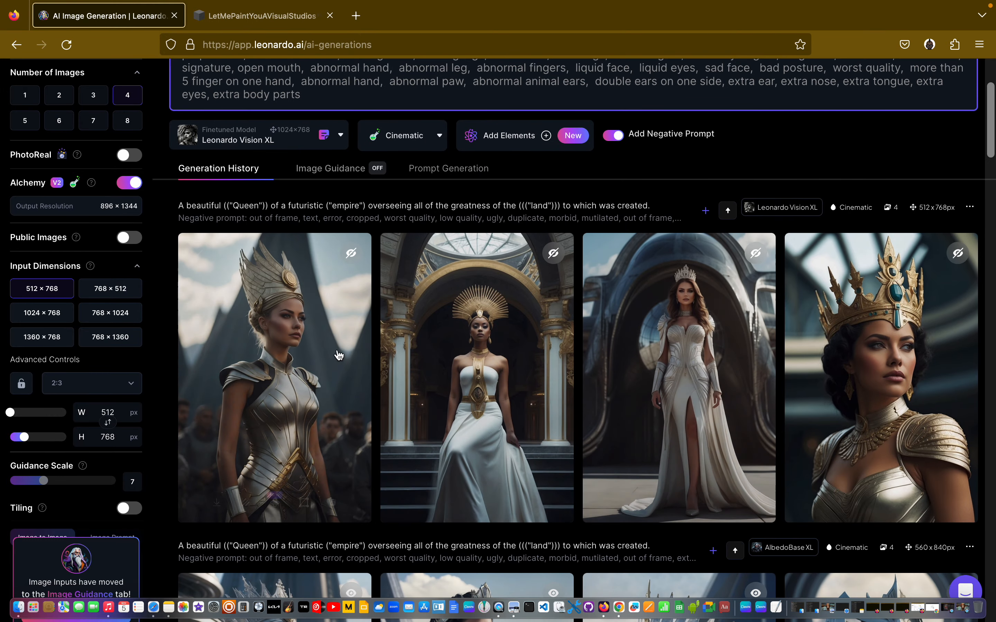
{"action": "left_click", "coordinate": [305, 345]}
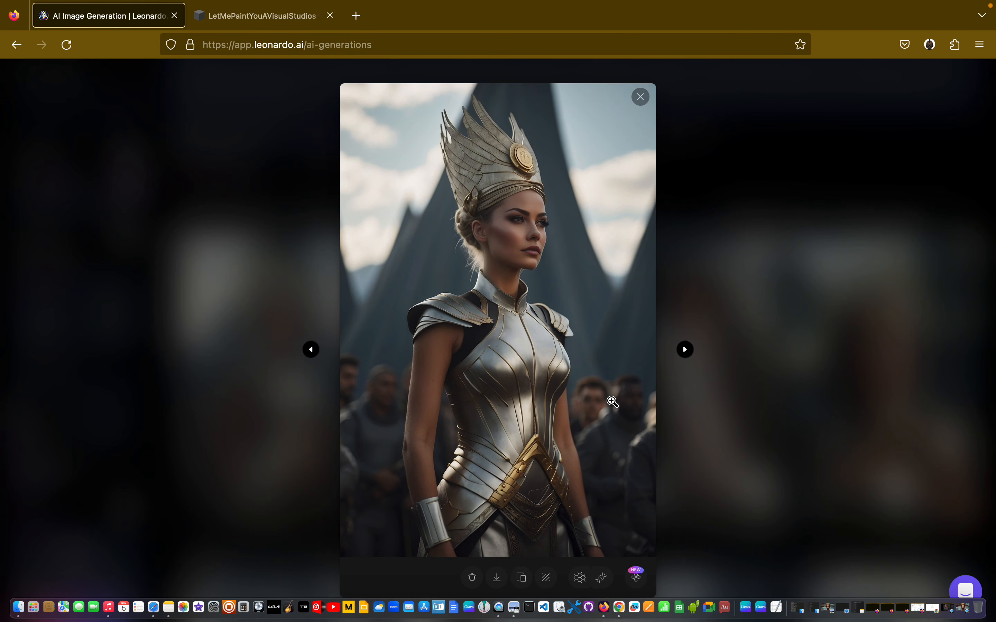
{"action": "left_click", "coordinate": [543, 218]}
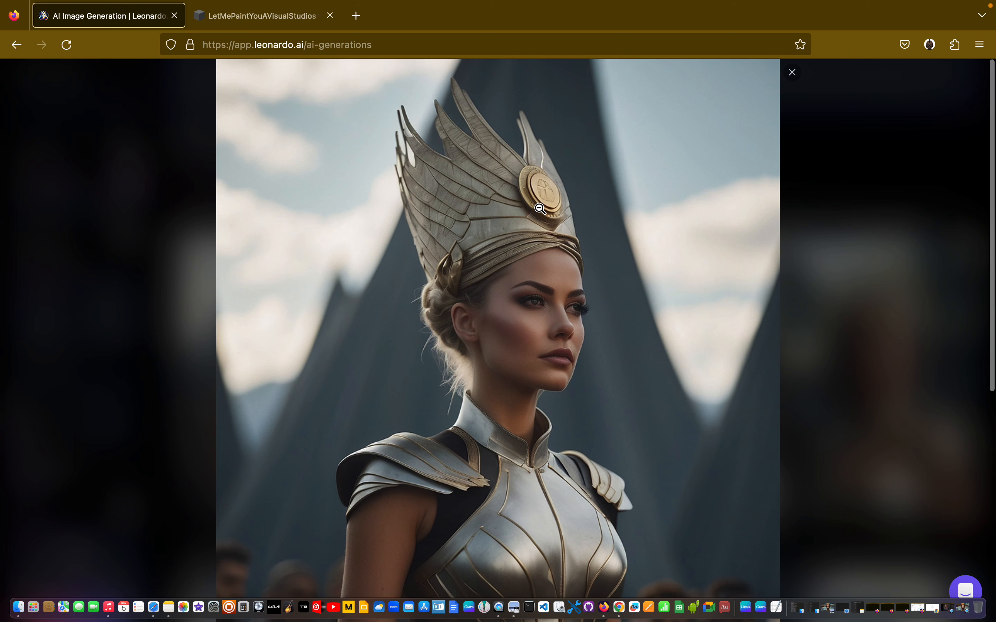
{"action": "scroll", "coordinate": [540, 208], "scroll_direction": "down", "scroll_amount": 3}
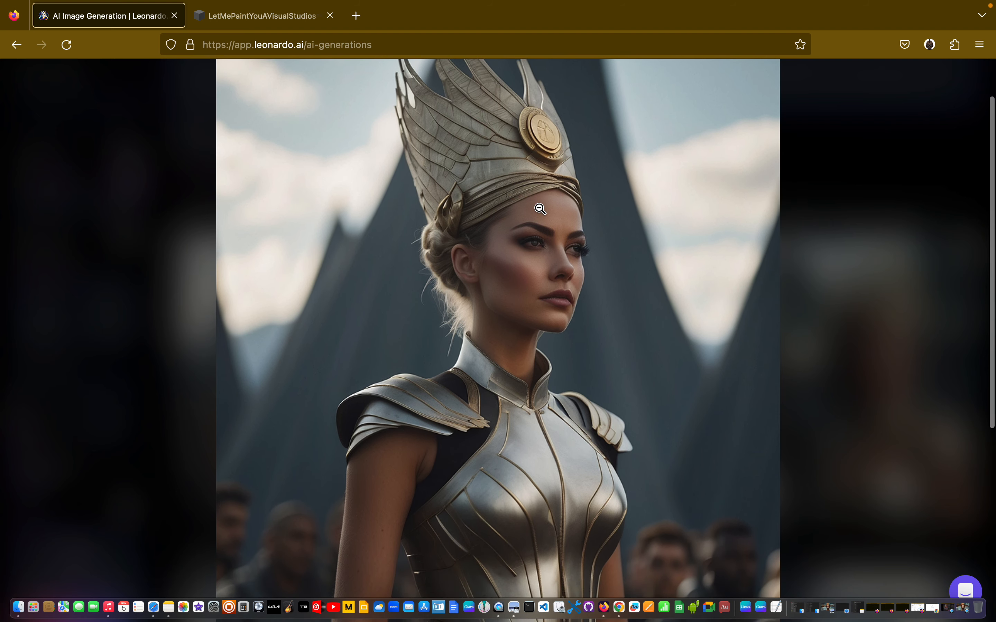
{"action": "scroll", "coordinate": [540, 209], "scroll_direction": "down", "scroll_amount": 2}
{"action": "scroll", "coordinate": [570, 265], "scroll_direction": "down", "scroll_amount": 1}
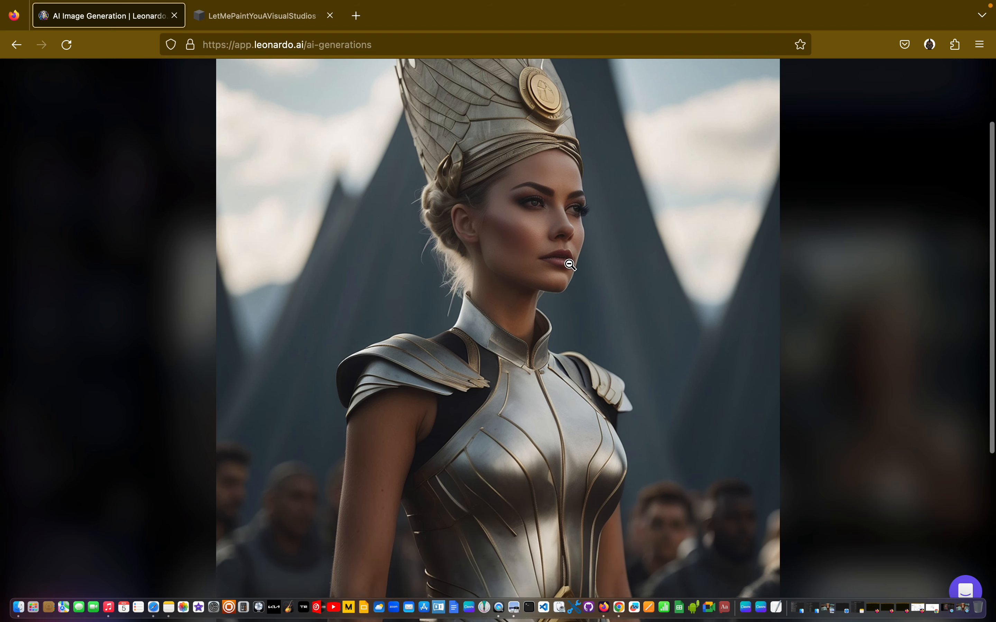
{"action": "scroll", "coordinate": [570, 264], "scroll_direction": "down", "scroll_amount": 8}
{"action": "scroll", "coordinate": [569, 264], "scroll_direction": "up", "scroll_amount": 5}
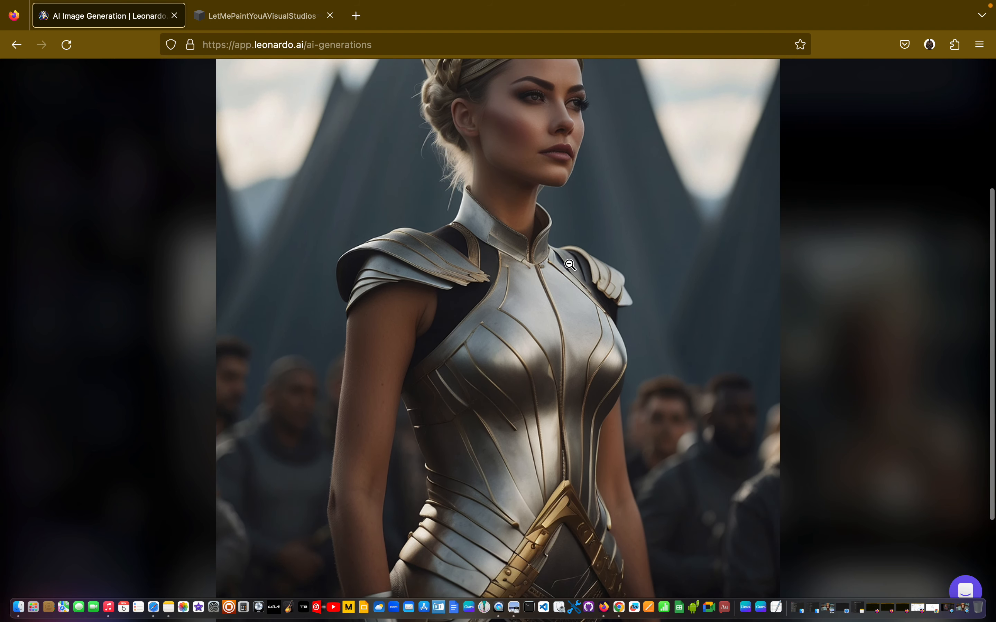
{"action": "left_click", "coordinate": [780, 119]}
{"action": "left_click", "coordinate": [791, 73]}
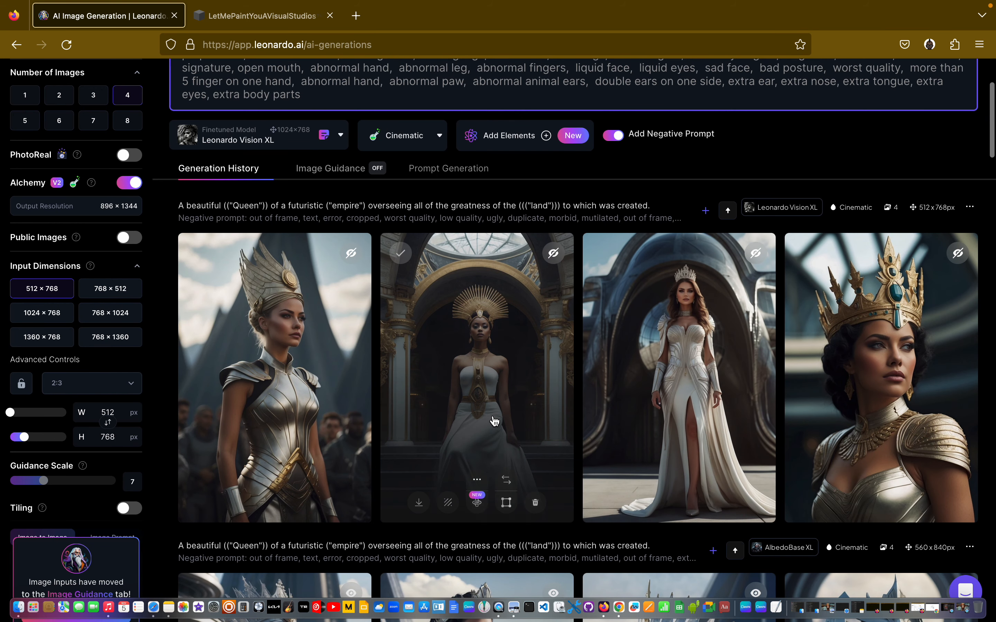
Inspect the second, third and fourth images of the Leonardo Vision XL set in the enlarged view.
{"action": "left_click", "coordinate": [494, 421]}
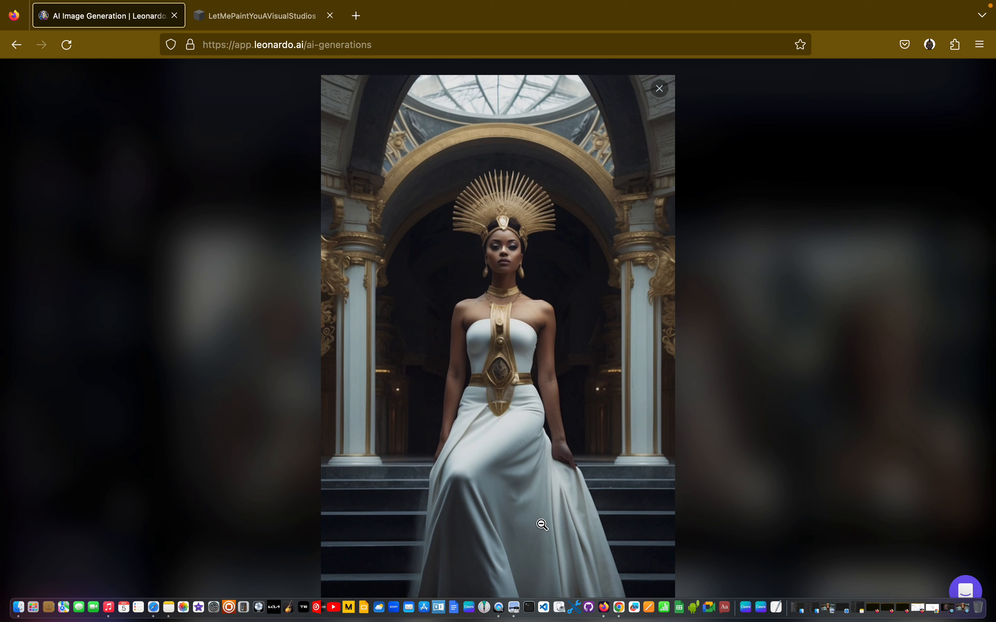
{"action": "left_click", "coordinate": [510, 463]}
{"action": "left_click", "coordinate": [511, 463]}
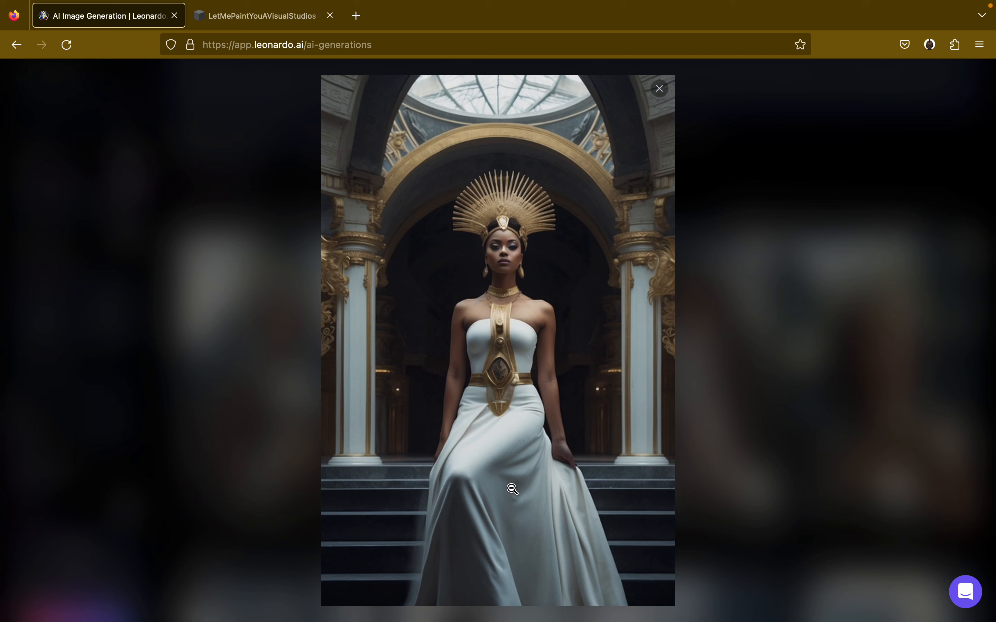
{"action": "left_click", "coordinate": [660, 89]}
{"action": "left_click", "coordinate": [709, 335]}
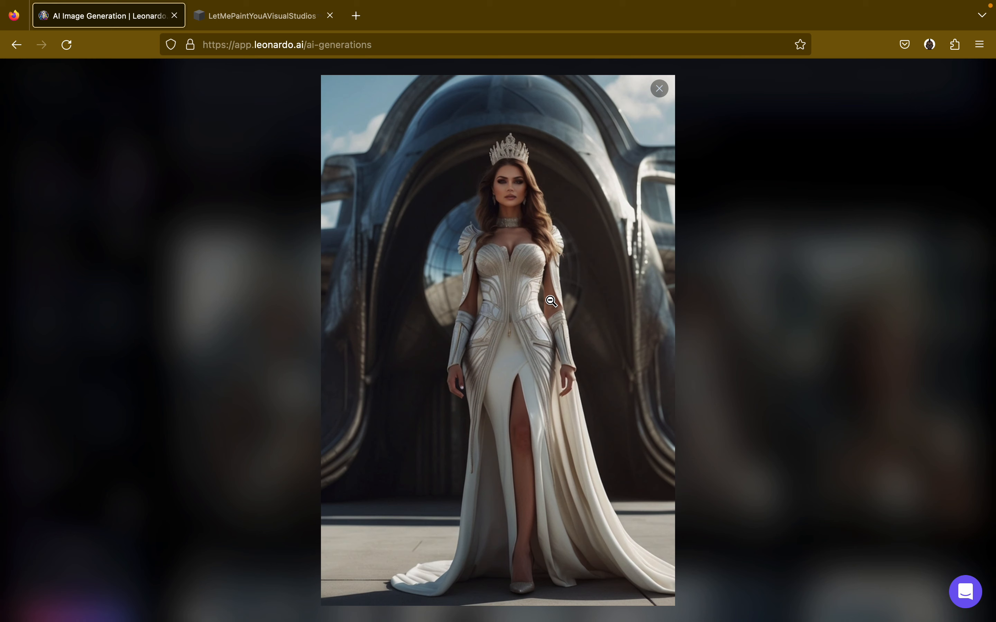
{"action": "left_click", "coordinate": [663, 98]}
{"action": "left_click", "coordinate": [882, 422]}
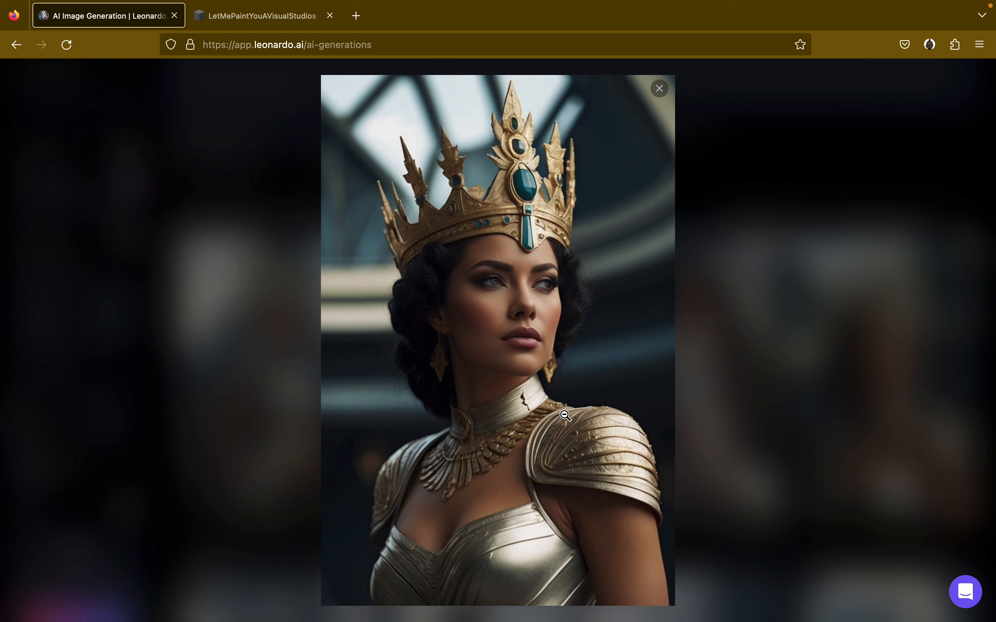
{"action": "left_click", "coordinate": [660, 90]}
Compare the Leonardo Vision XL set with the AlbedoBase XL and PhotoReal sets in the generation history.
{"action": "scroll", "coordinate": [658, 330], "scroll_direction": "down", "scroll_amount": 15}
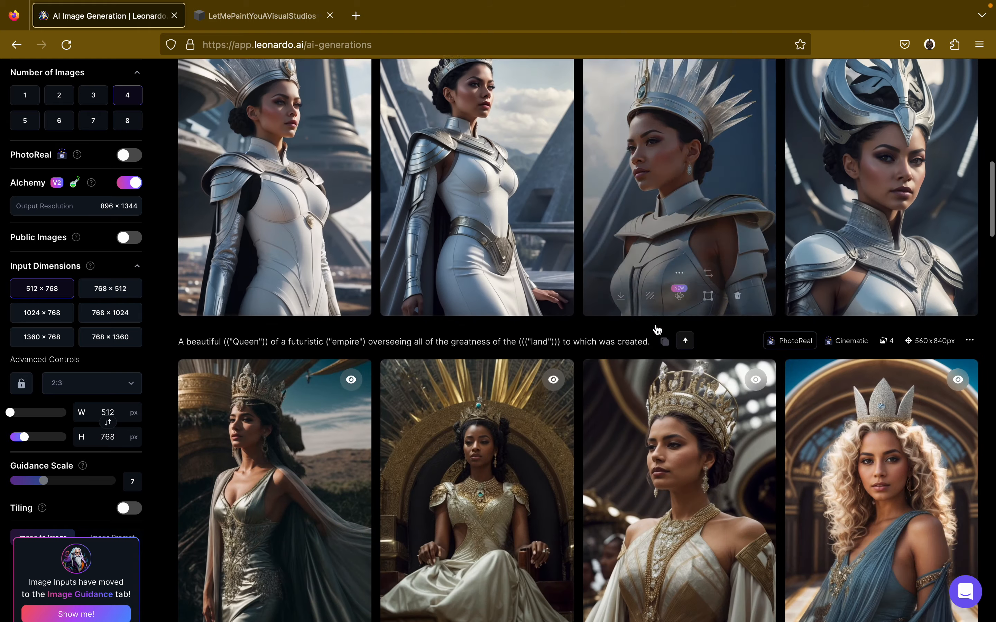
{"action": "scroll", "coordinate": [816, 296], "scroll_direction": "up", "scroll_amount": 10}
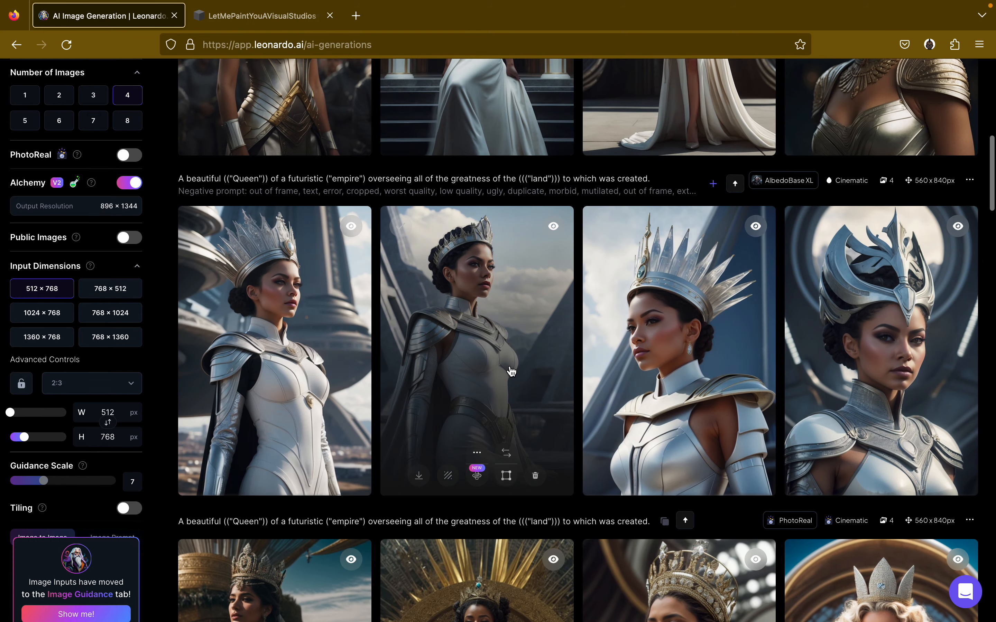
{"action": "scroll", "coordinate": [510, 370], "scroll_direction": "up", "scroll_amount": 3}
{"action": "scroll", "coordinate": [576, 317], "scroll_direction": "up", "scroll_amount": 3}
{"action": "scroll", "coordinate": [634, 262], "scroll_direction": "up", "scroll_amount": 4}
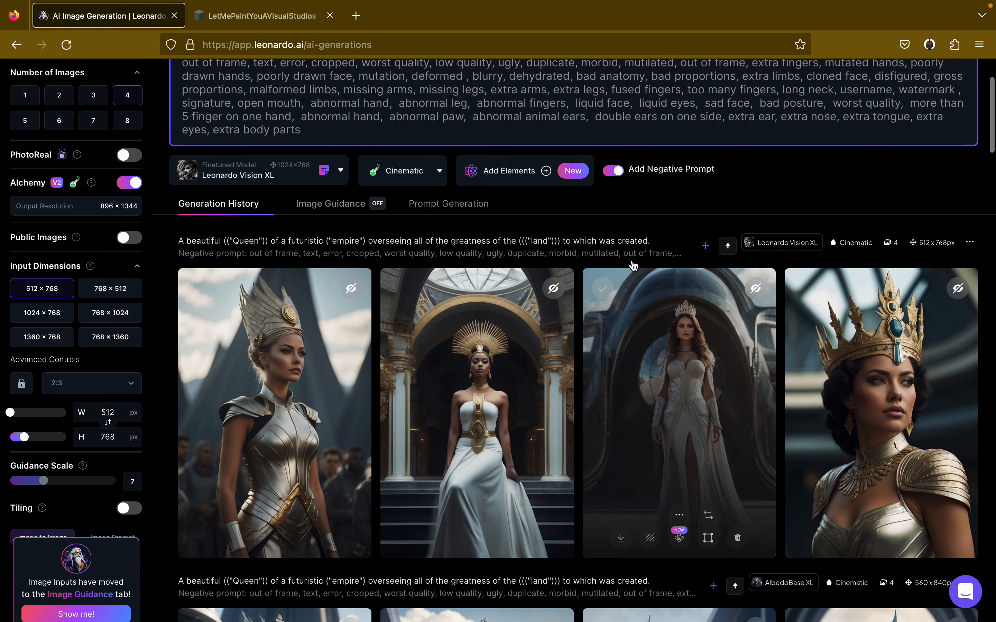
Generate four queen images with the Leonardo Diffusion XL model, using the same prompts and Cinematic style.
{"action": "left_click", "coordinate": [342, 173]}
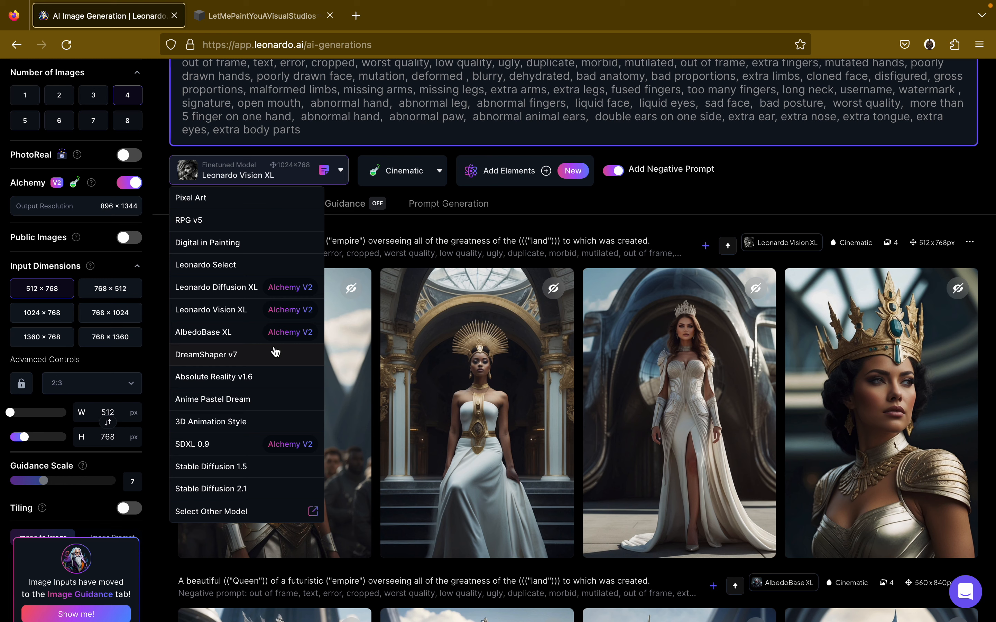
{"action": "left_click", "coordinate": [217, 288]}
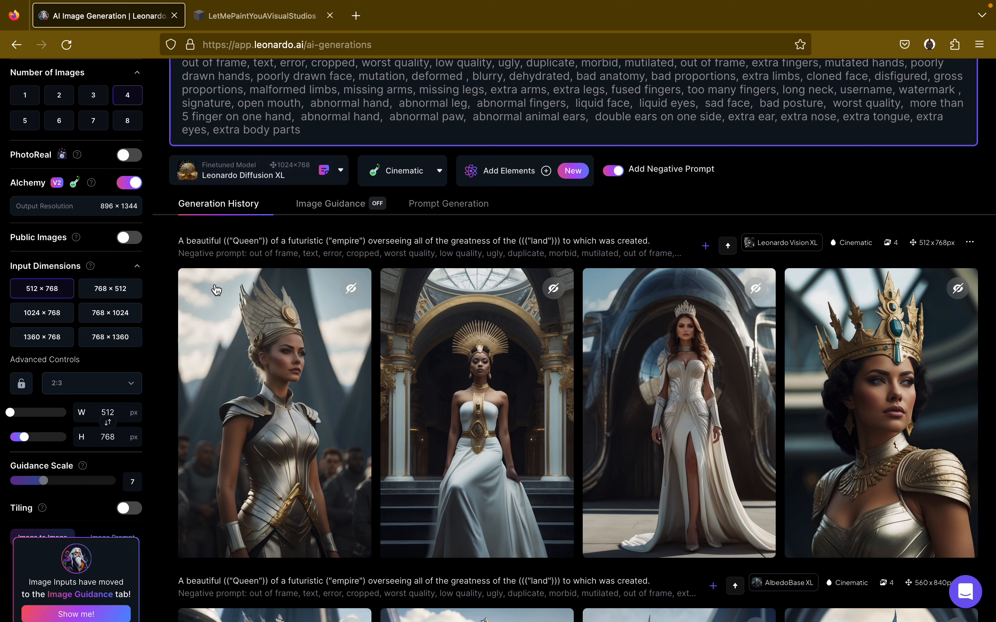
{"action": "scroll", "coordinate": [807, 227], "scroll_direction": "up", "scroll_amount": 3}
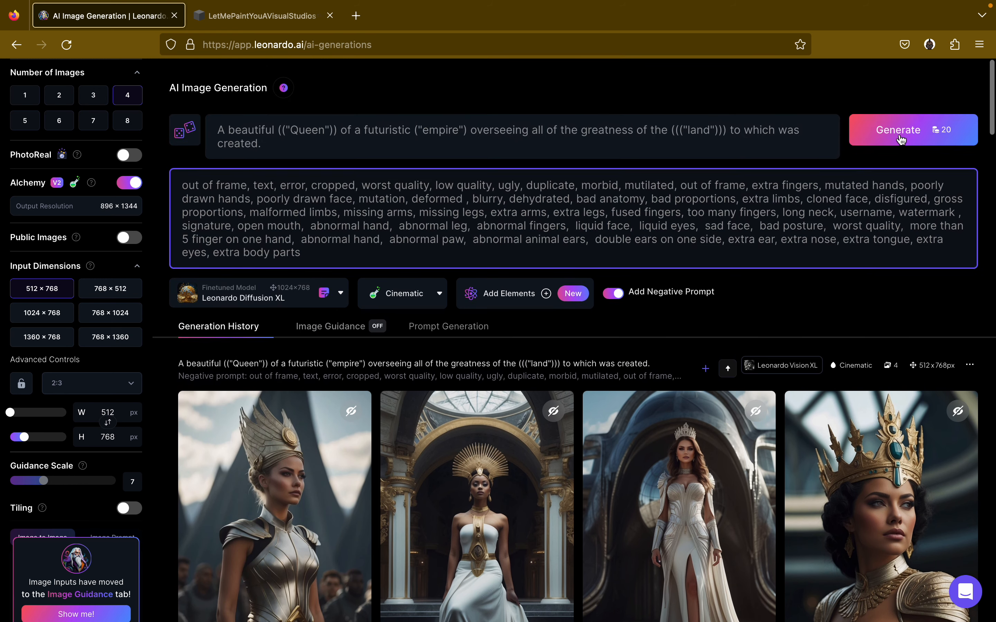
{"action": "left_click", "coordinate": [916, 128]}
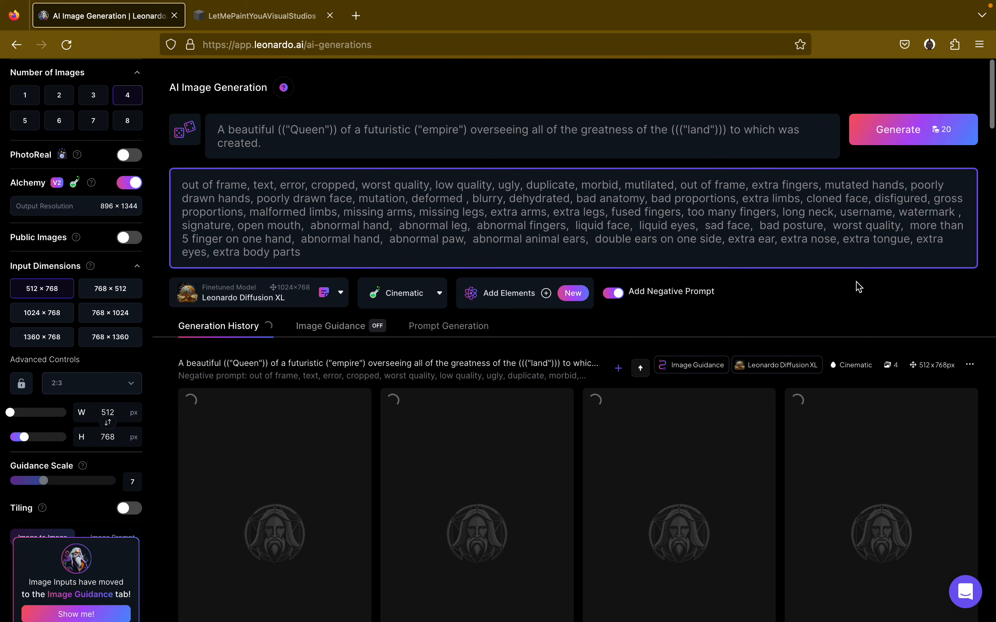
{"action": "scroll", "coordinate": [858, 284], "scroll_direction": "down", "scroll_amount": 5}
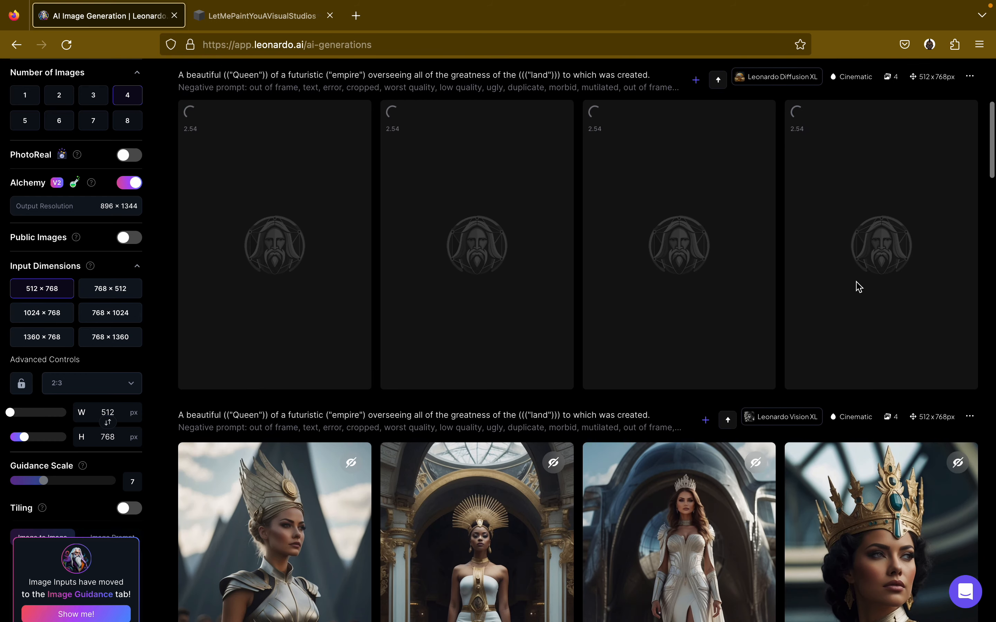
{"action": "scroll", "coordinate": [859, 287], "scroll_direction": "up", "scroll_amount": 3}
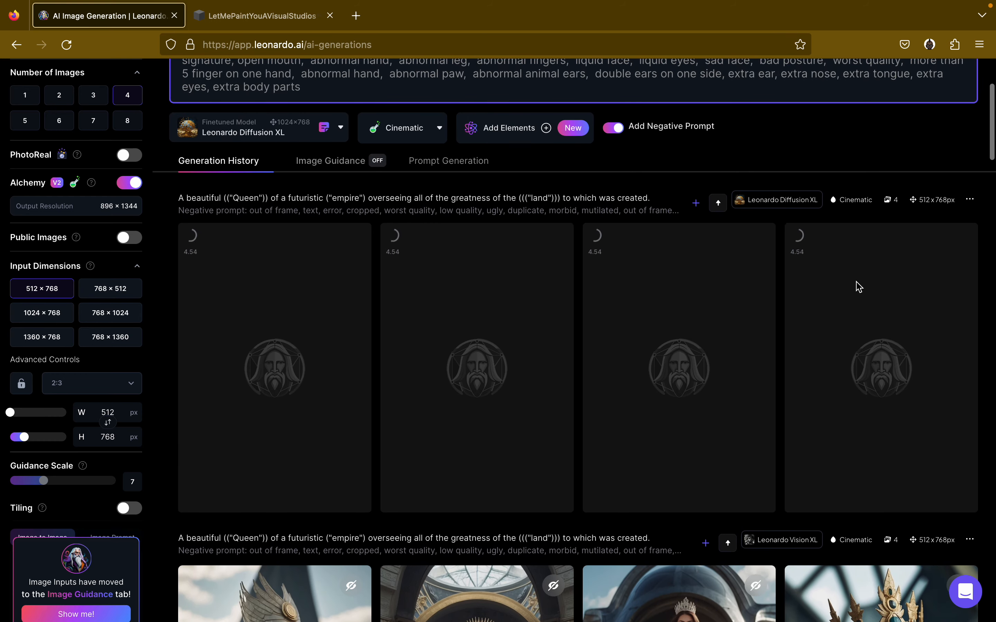
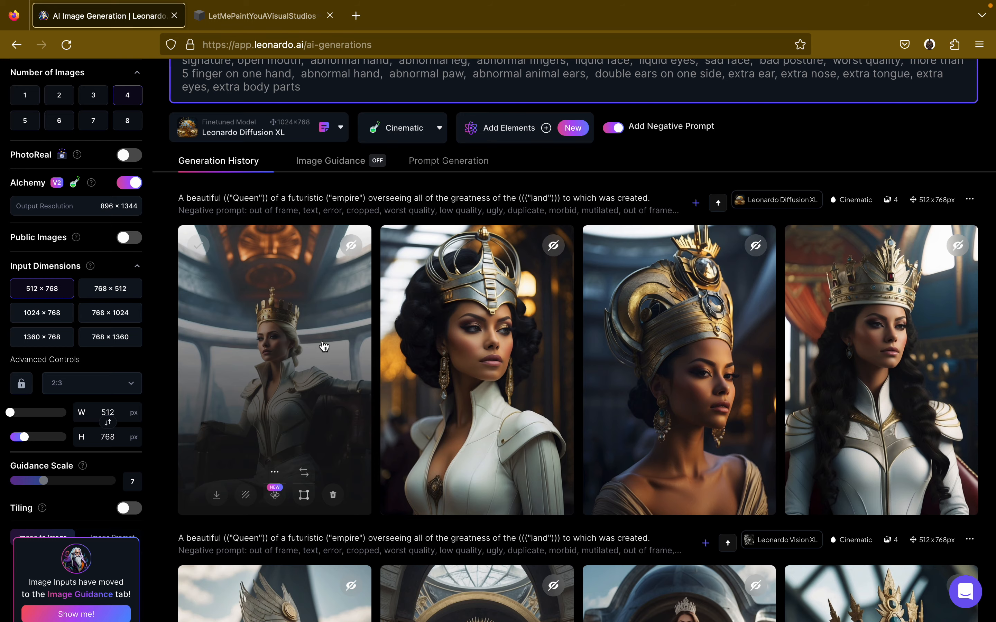
Inspect all four images of the Leonardo Diffusion XL set in the enlarged view.
{"action": "left_click", "coordinate": [324, 347]}
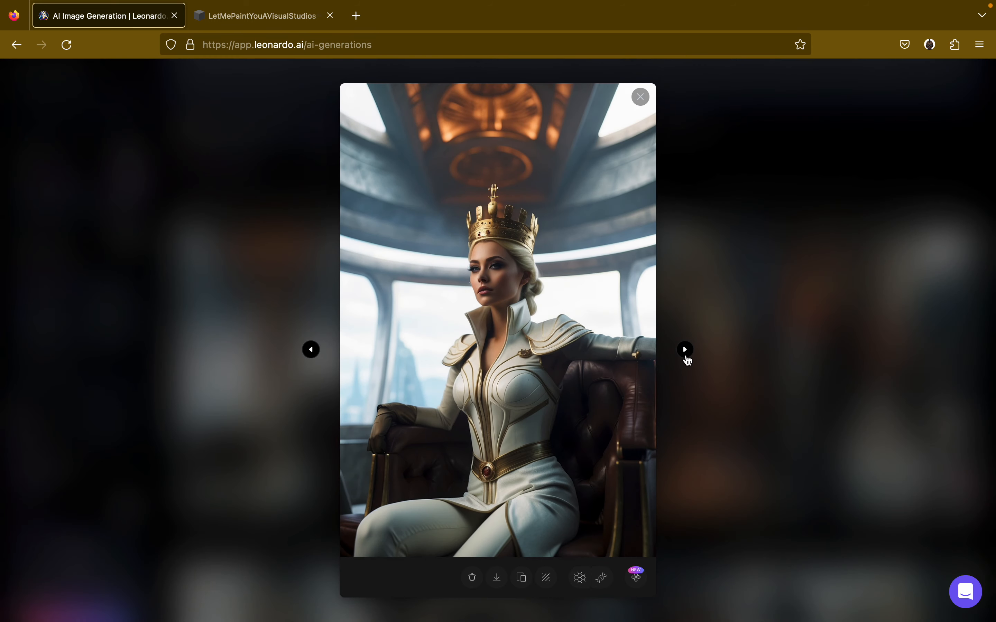
{"action": "left_click", "coordinate": [685, 351]}
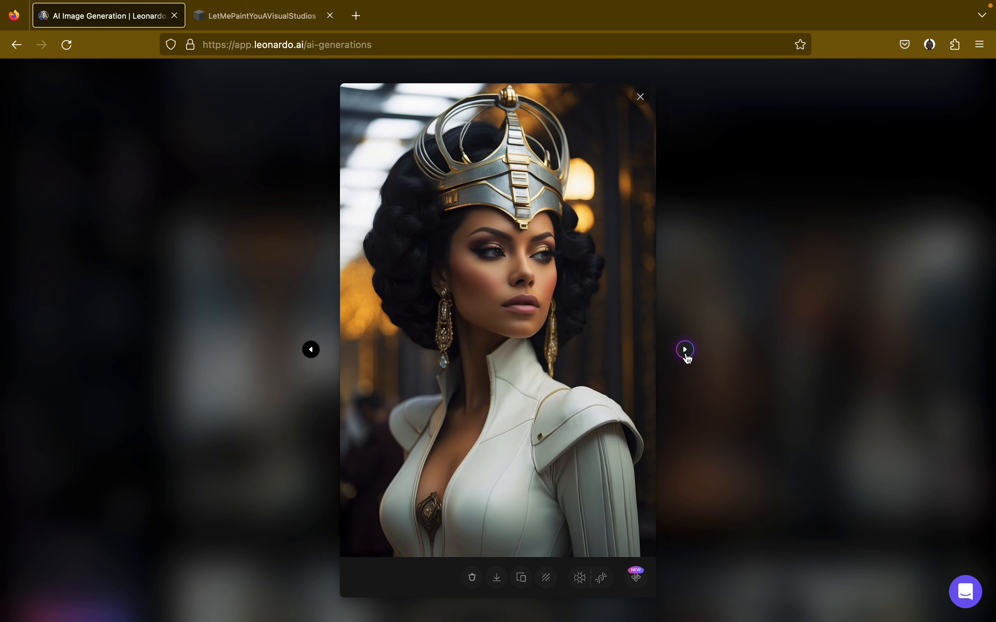
{"action": "left_click", "coordinate": [685, 350]}
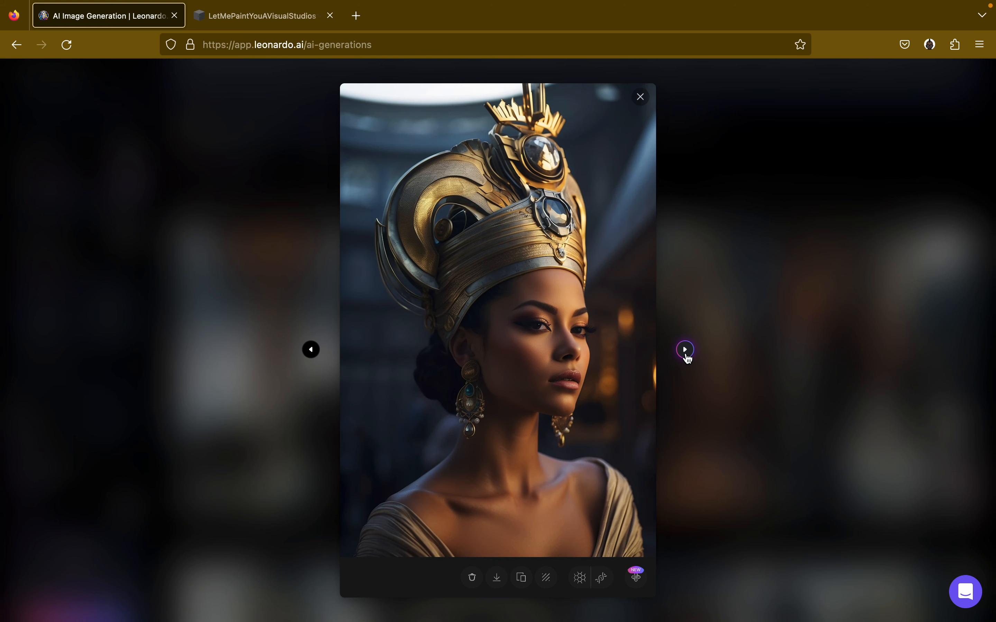
{"action": "left_click", "coordinate": [686, 350]}
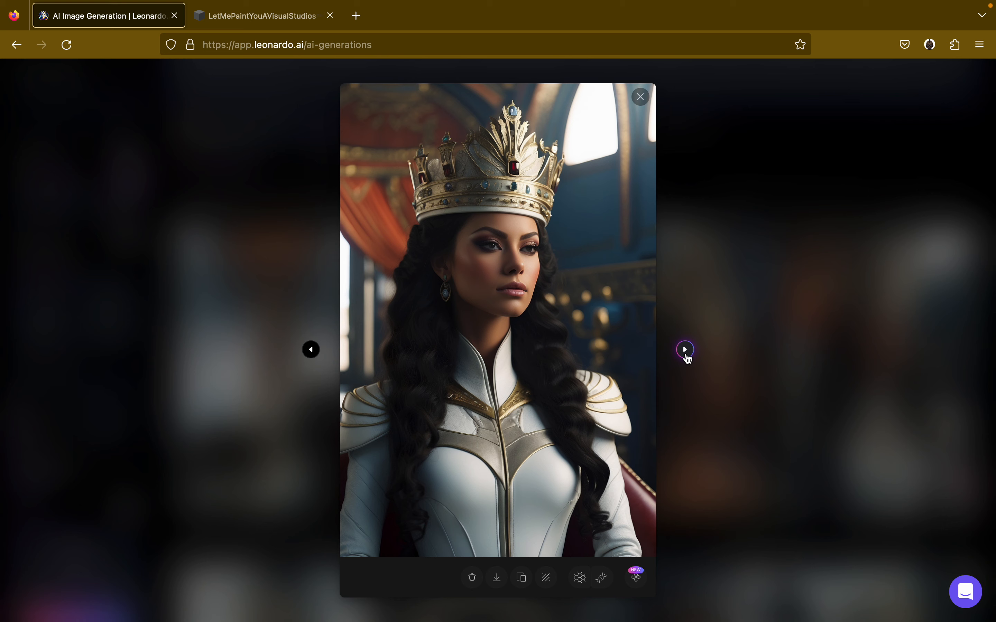
{"action": "left_click", "coordinate": [640, 97]}
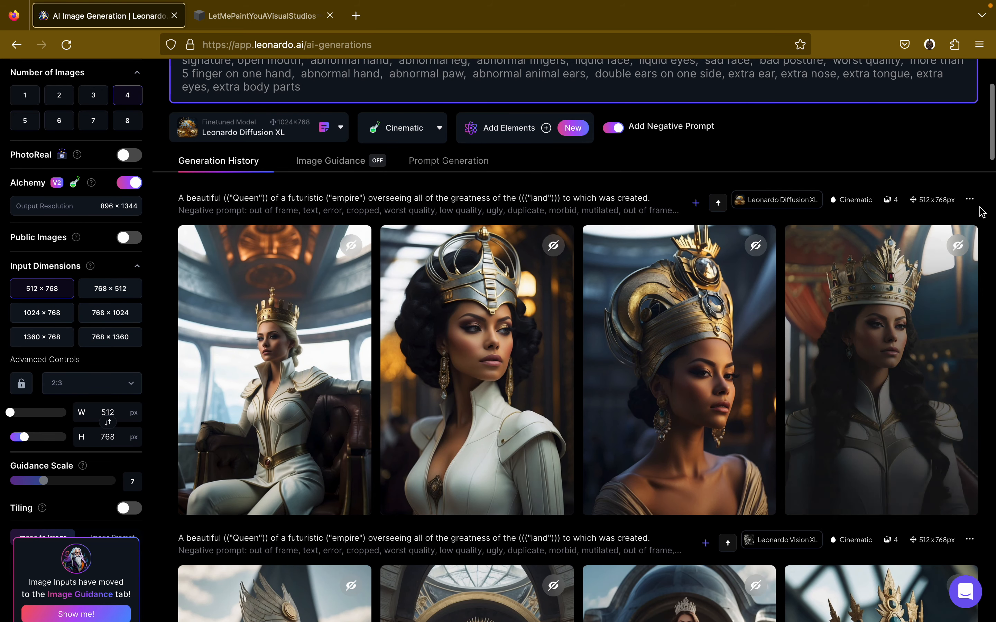
Make all images of the Leonardo Diffusion XL and Leonardo Vision XL queen sets public.
{"action": "left_click", "coordinate": [969, 199]}
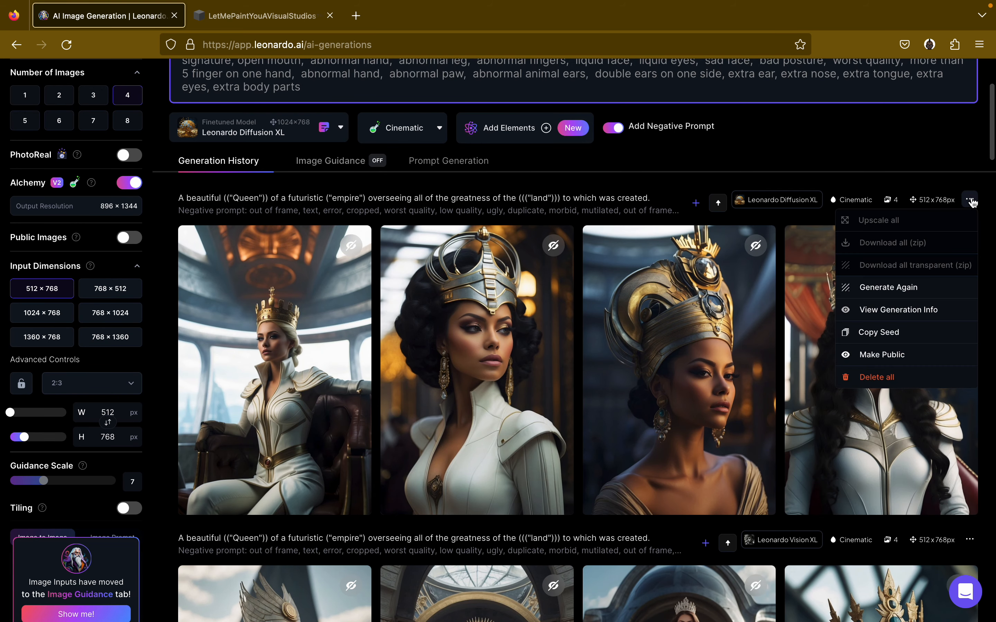
{"action": "left_click", "coordinate": [899, 355]}
{"action": "scroll", "coordinate": [944, 406], "scroll_direction": "down", "scroll_amount": 3}
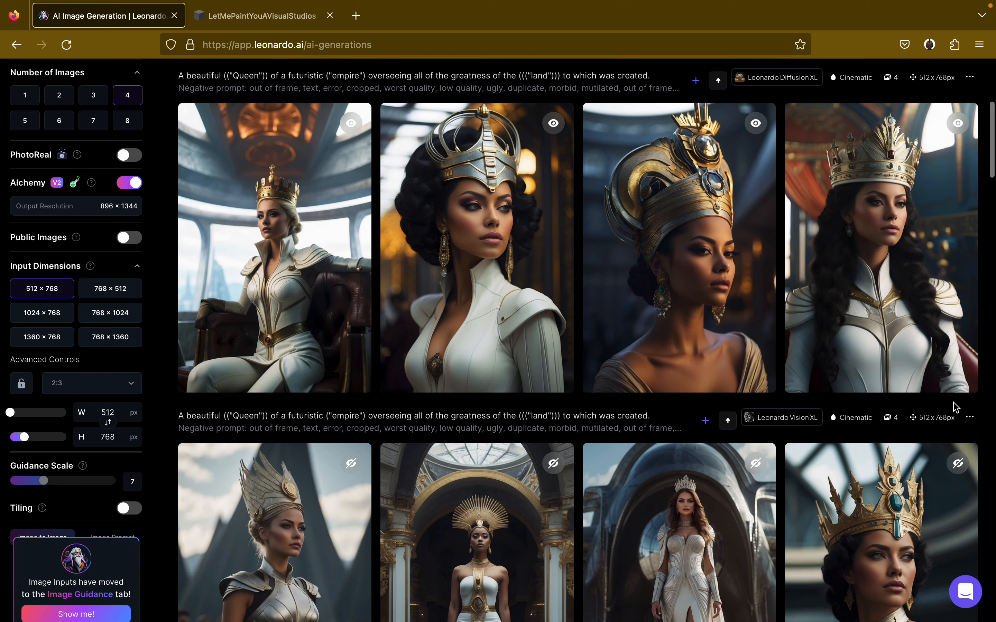
{"action": "left_click", "coordinate": [971, 417]}
{"action": "left_click", "coordinate": [885, 568]}
{"action": "scroll", "coordinate": [864, 341], "scroll_direction": "down", "scroll_amount": 6}
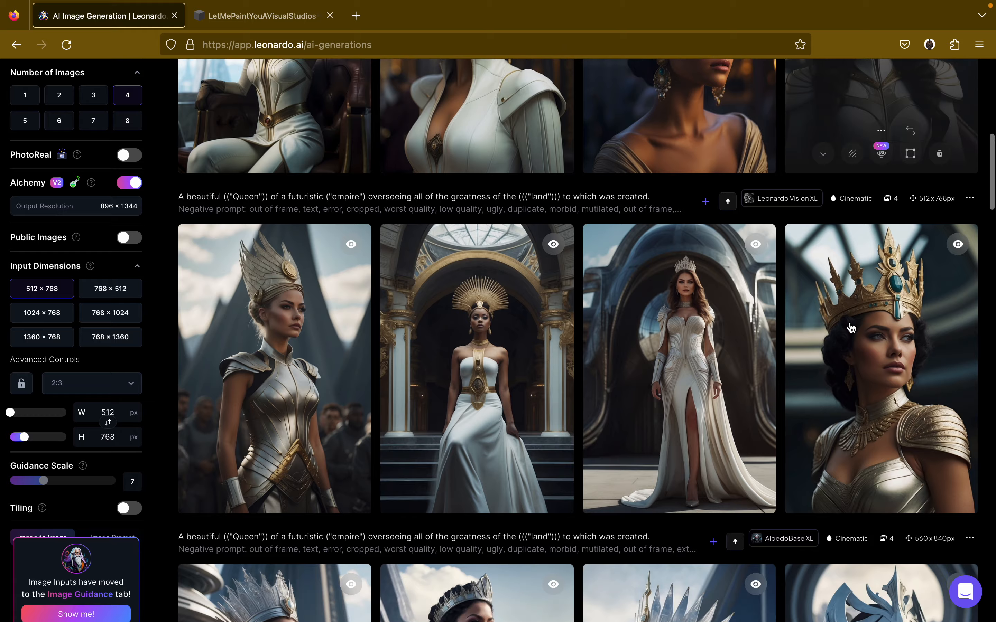
{"action": "scroll", "coordinate": [851, 328], "scroll_direction": "down", "scroll_amount": 7}
{"action": "scroll", "coordinate": [851, 327], "scroll_direction": "up", "scroll_amount": 10}
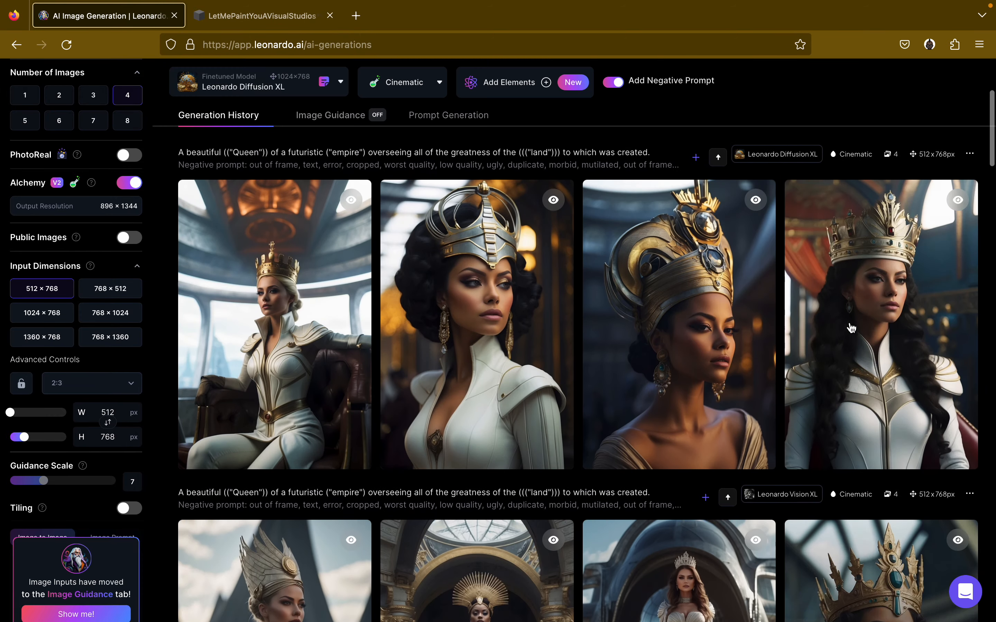
Inspect the seated queen, the first image of the Leonardo Diffusion XL set, enlarged and zoomed in.
{"action": "scroll", "coordinate": [485, 440], "scroll_direction": "down", "scroll_amount": 4}
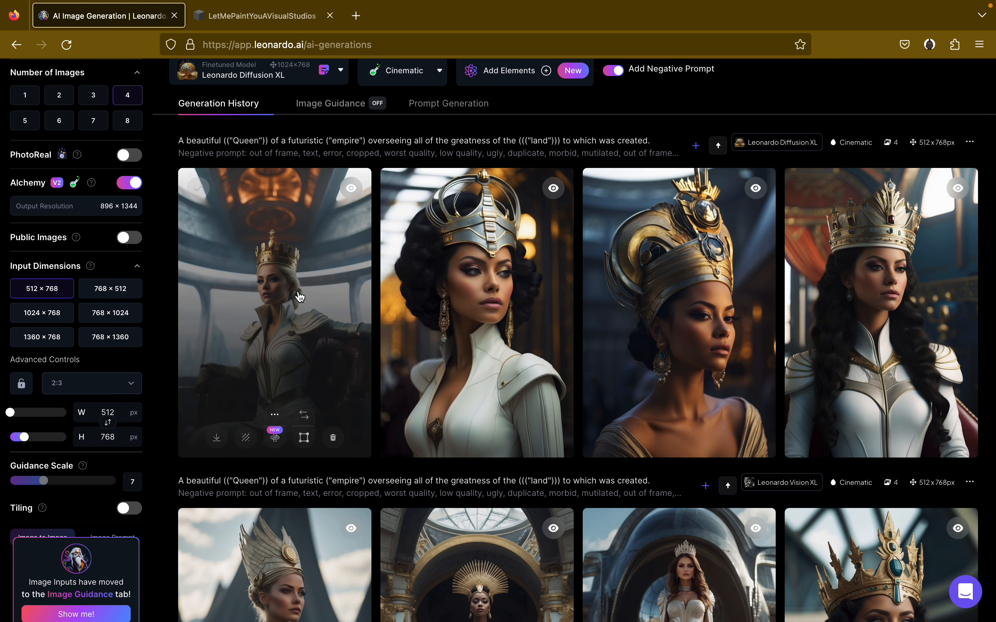
{"action": "scroll", "coordinate": [299, 294], "scroll_direction": "up", "scroll_amount": 5}
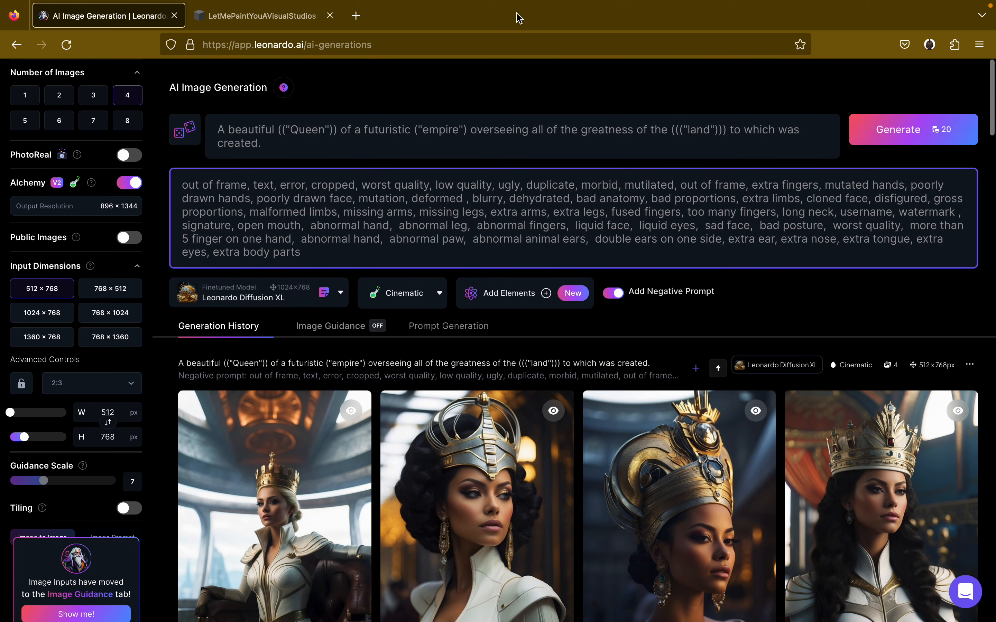
{"action": "mouse_move", "coordinate": [508, 4]}
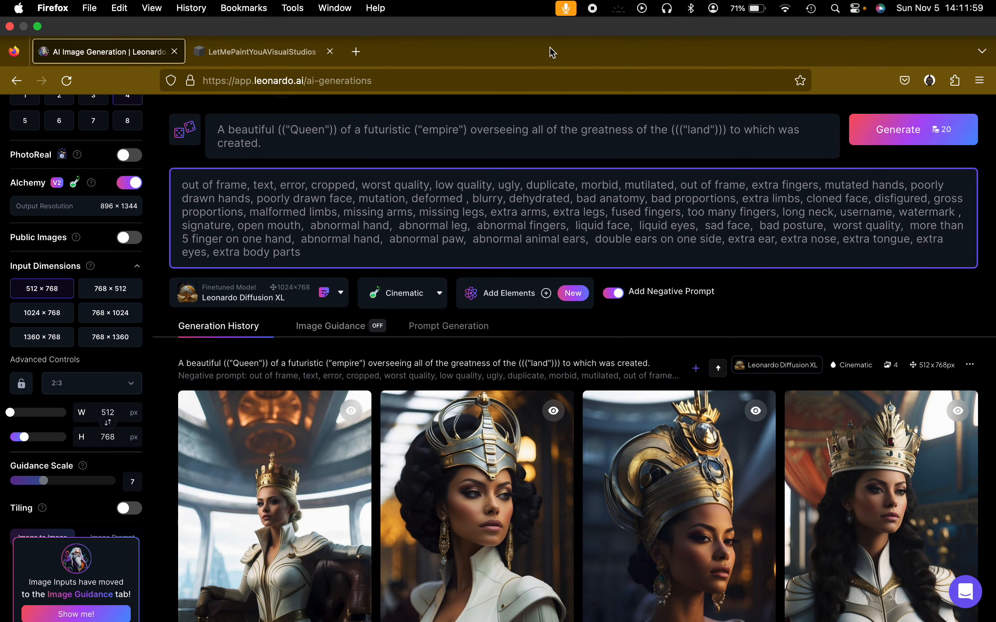
{"action": "left_click", "coordinate": [292, 450]}
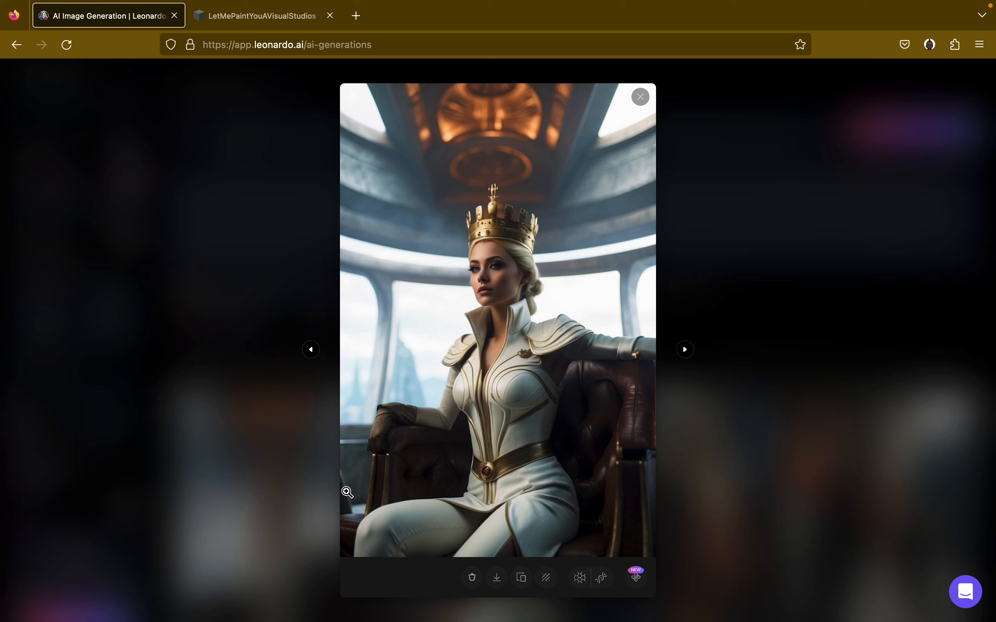
{"action": "left_click", "coordinate": [446, 281]}
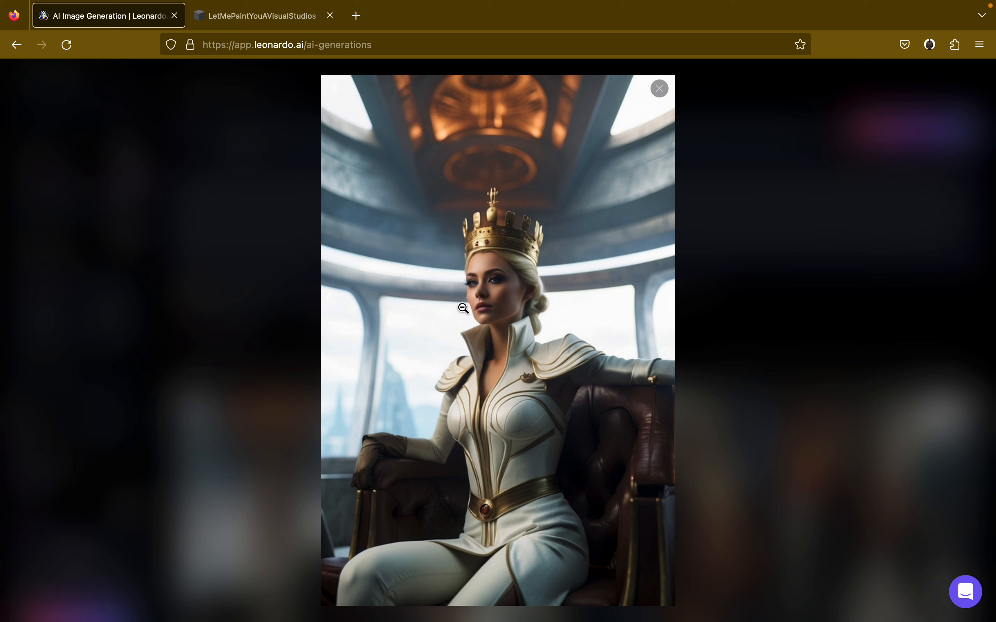
{"action": "left_click", "coordinate": [659, 88]}
{"action": "left_click", "coordinate": [298, 437]}
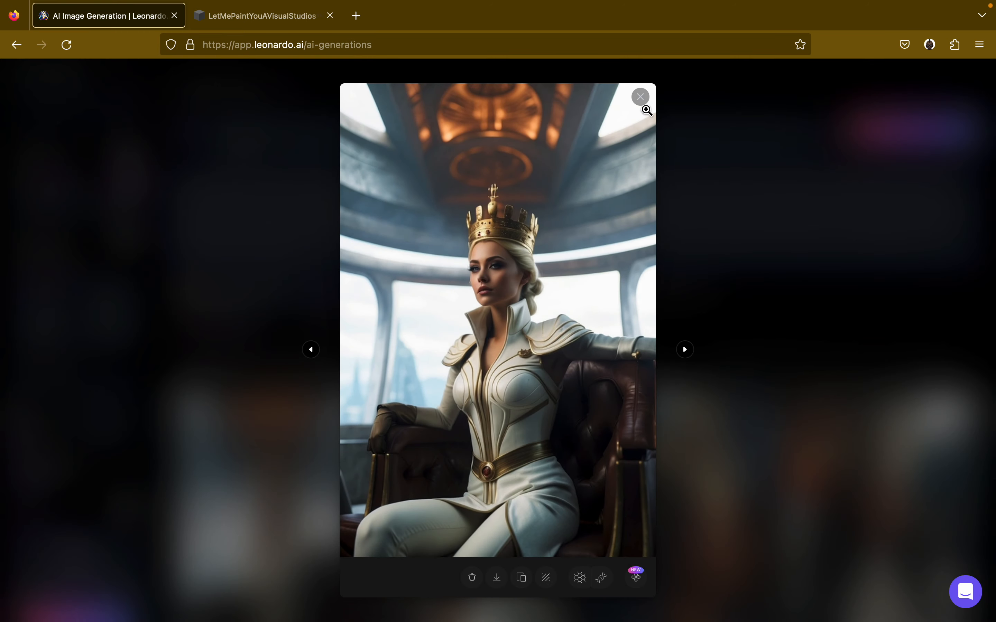
{"action": "left_click", "coordinate": [640, 98]}
View the additional image upscalers offered for the seated queen image without applying one.
{"action": "scroll", "coordinate": [381, 402], "scroll_direction": "down", "scroll_amount": 5}
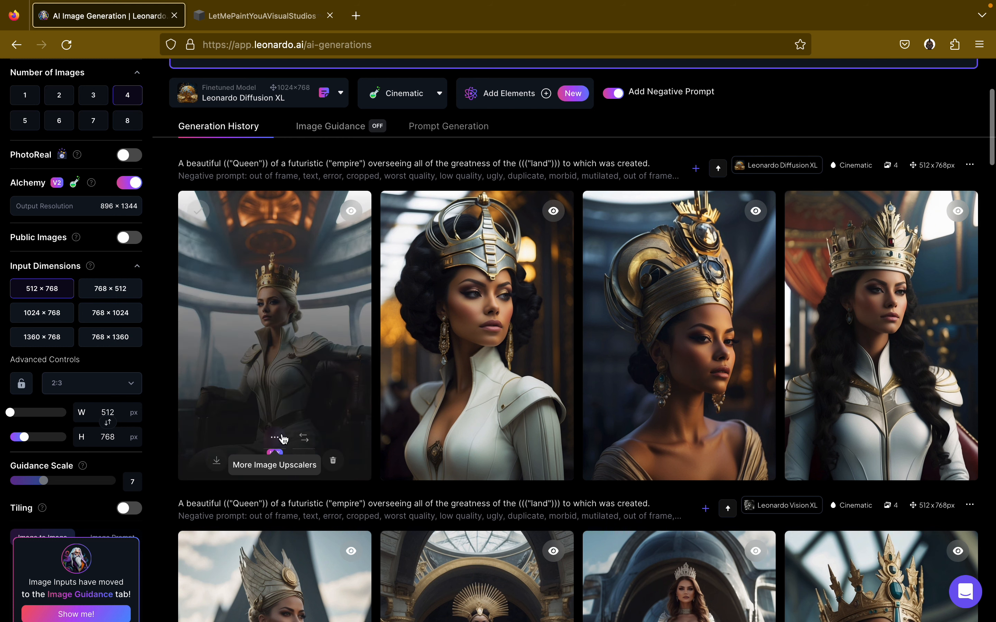
{"action": "left_click", "coordinate": [283, 439]}
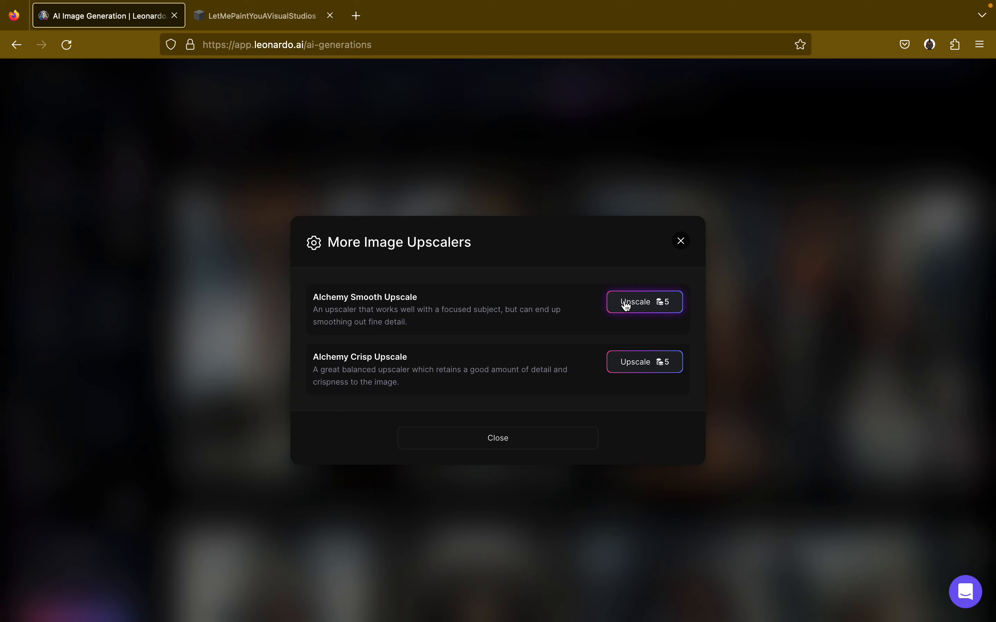
{"action": "left_click", "coordinate": [682, 242]}
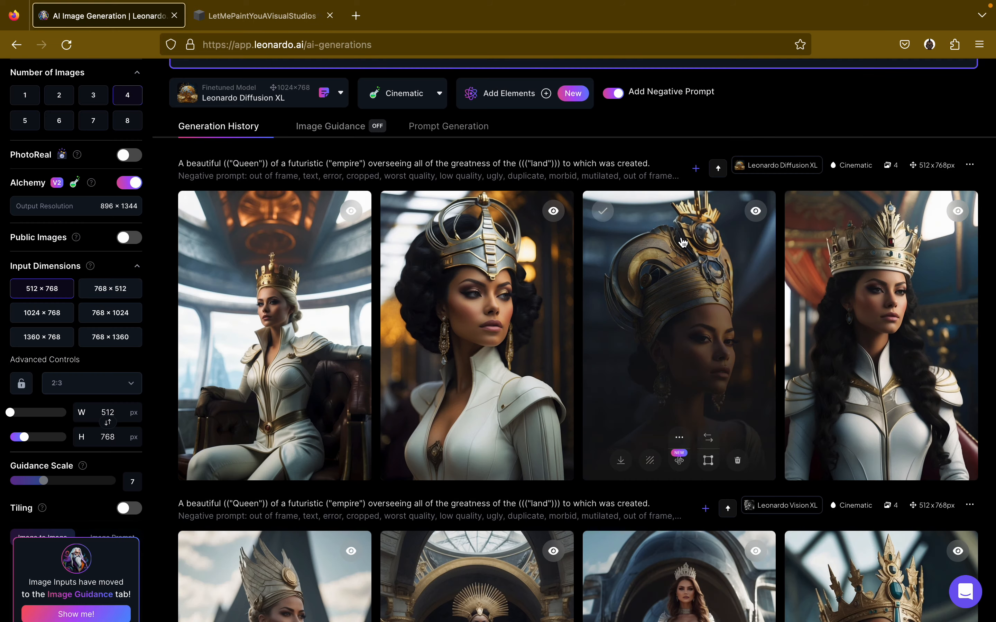
Select Anime Pastel Dream from the platform's finetuned models as the generation model.
{"action": "scroll", "coordinate": [311, 203], "scroll_direction": "up", "scroll_amount": 2}
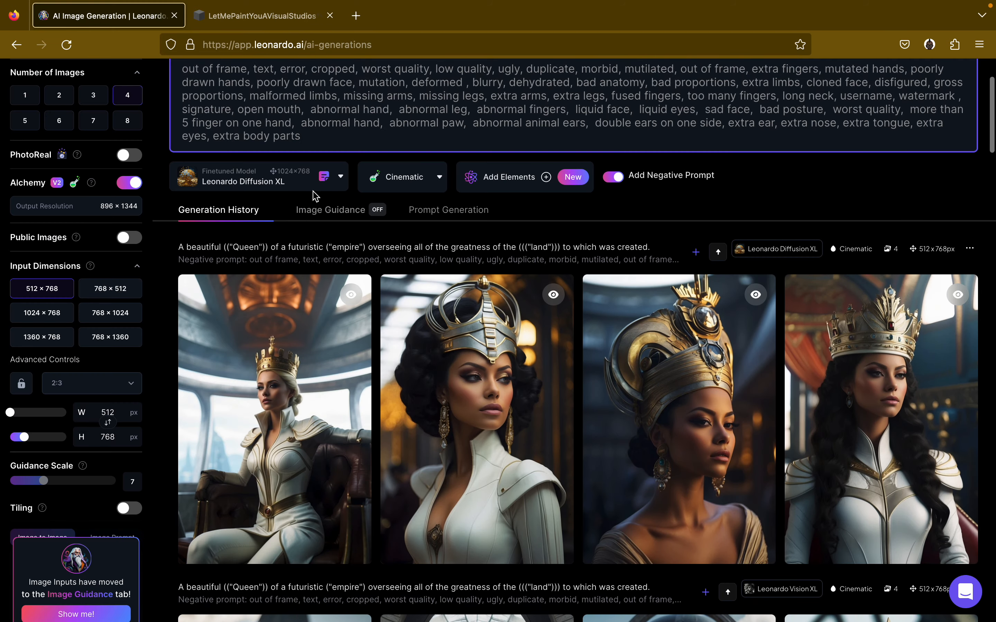
{"action": "left_click", "coordinate": [340, 185]}
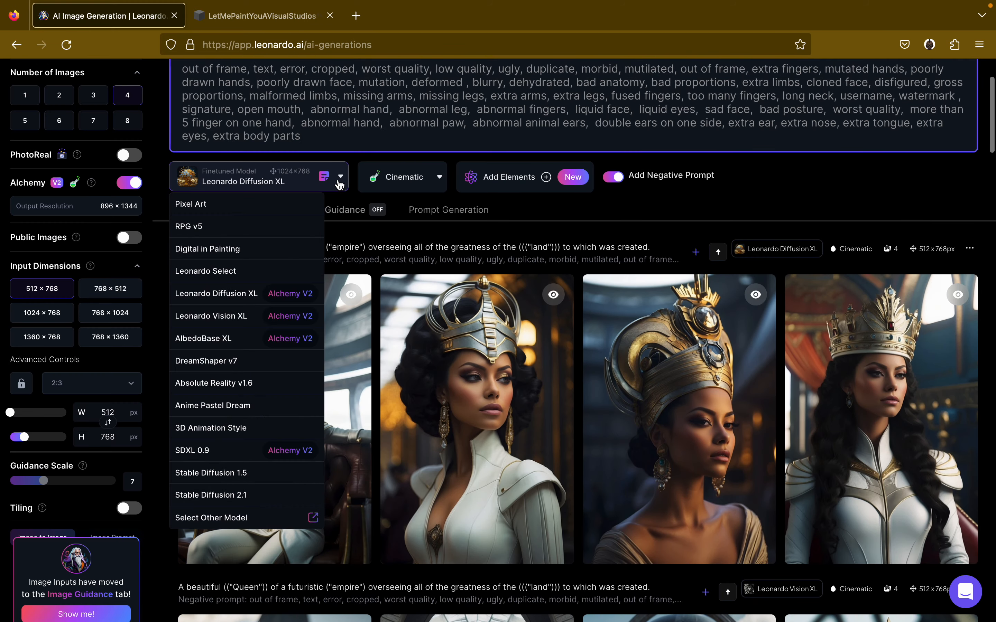
{"action": "left_click", "coordinate": [232, 518]}
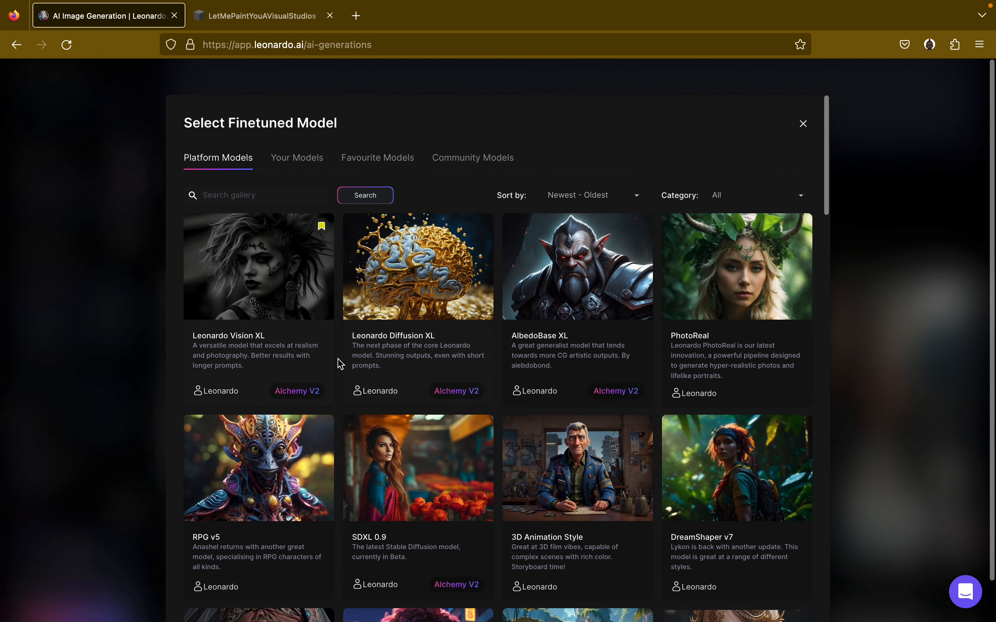
{"action": "scroll", "coordinate": [411, 471], "scroll_direction": "down", "scroll_amount": 5}
{"action": "left_click", "coordinate": [412, 471]}
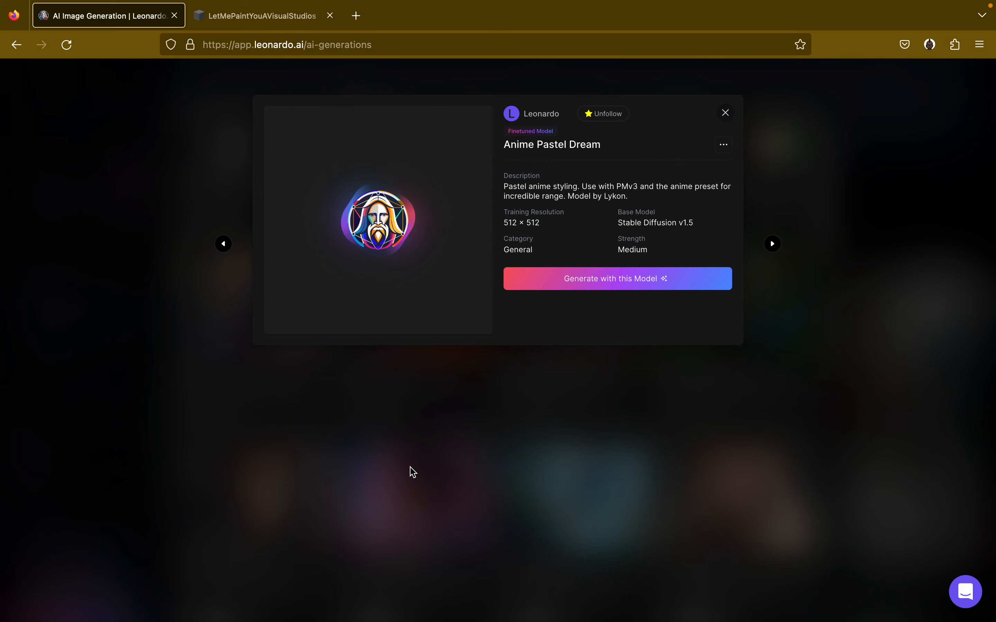
{"action": "left_click", "coordinate": [595, 279]}
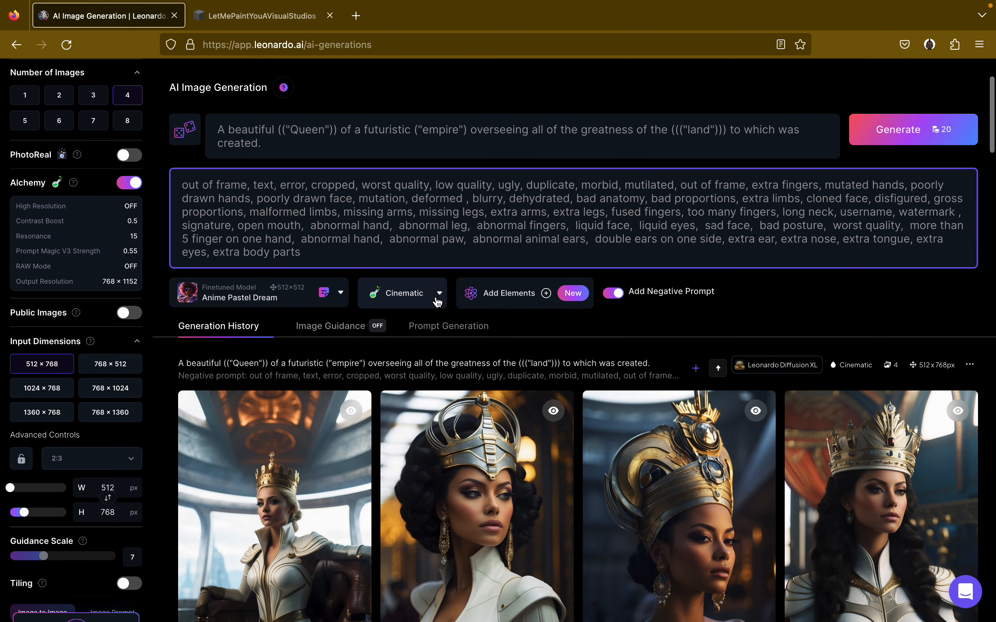
Try to generate four queen images with Anime Pastel Dream in the Environment style.
{"action": "left_click", "coordinate": [438, 302]}
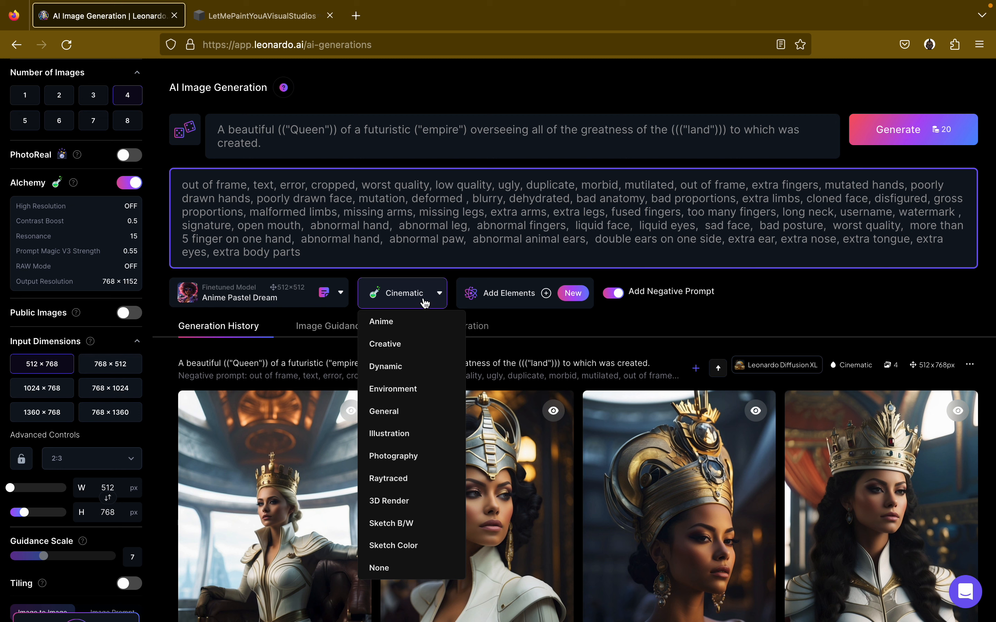
{"action": "left_click", "coordinate": [417, 389]}
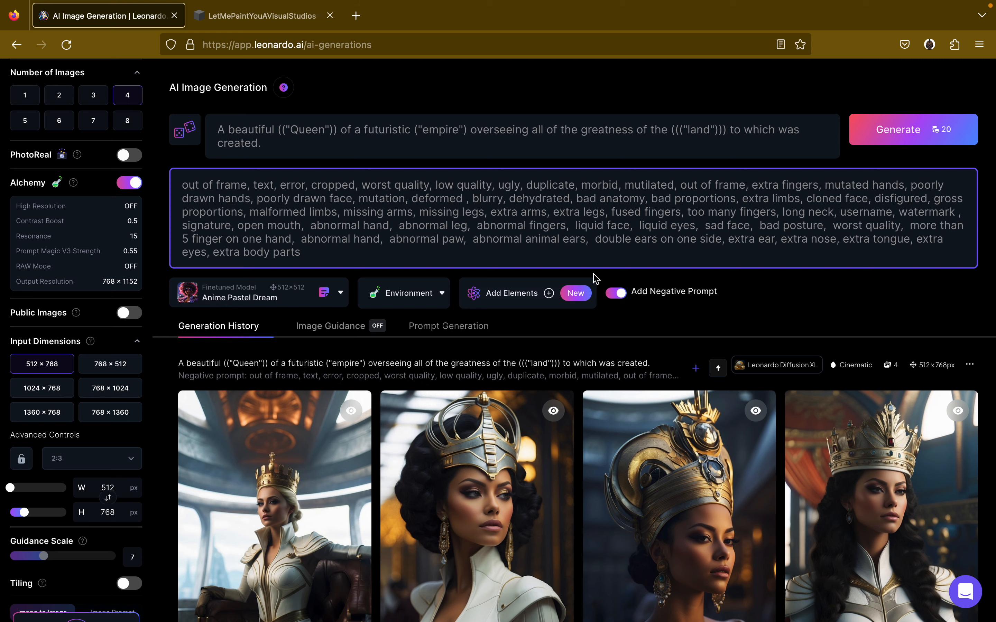
{"action": "left_click", "coordinate": [904, 132]}
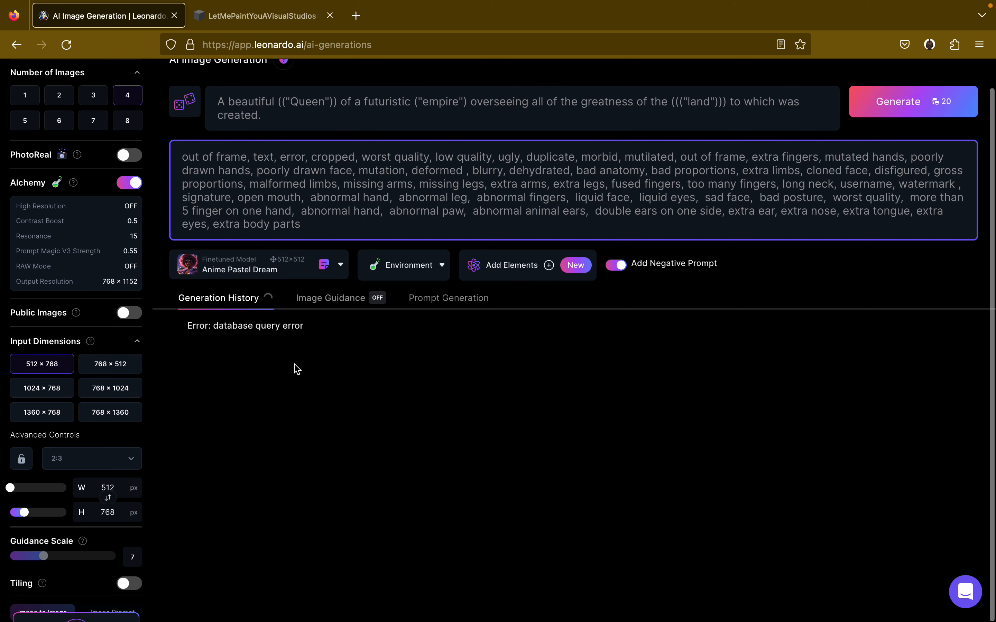
Reload the image generation page and re-enable the negative prompt.
{"action": "left_click", "coordinate": [70, 48]}
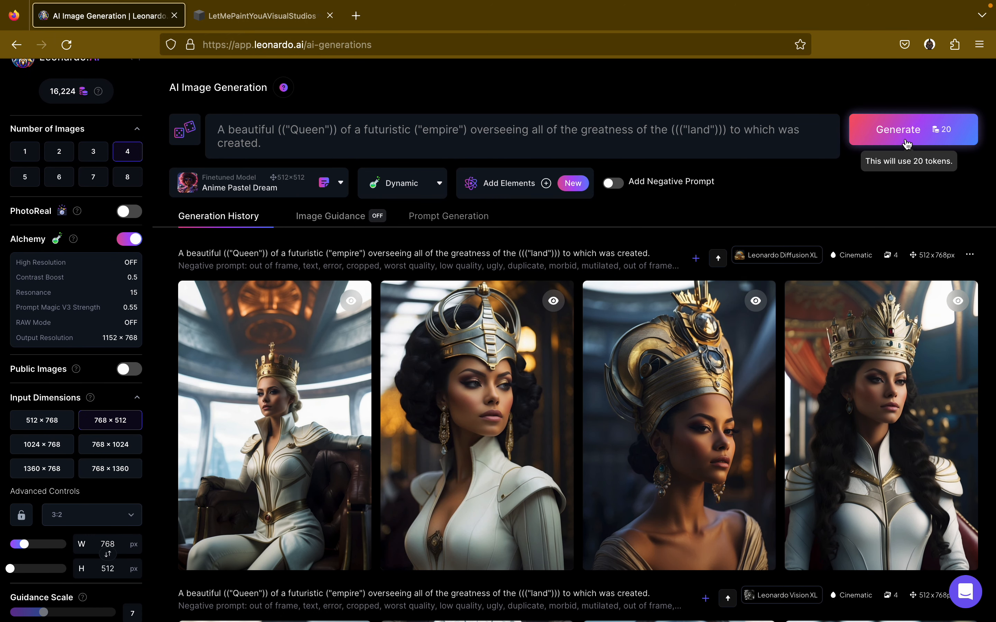
{"action": "left_click", "coordinate": [613, 184]}
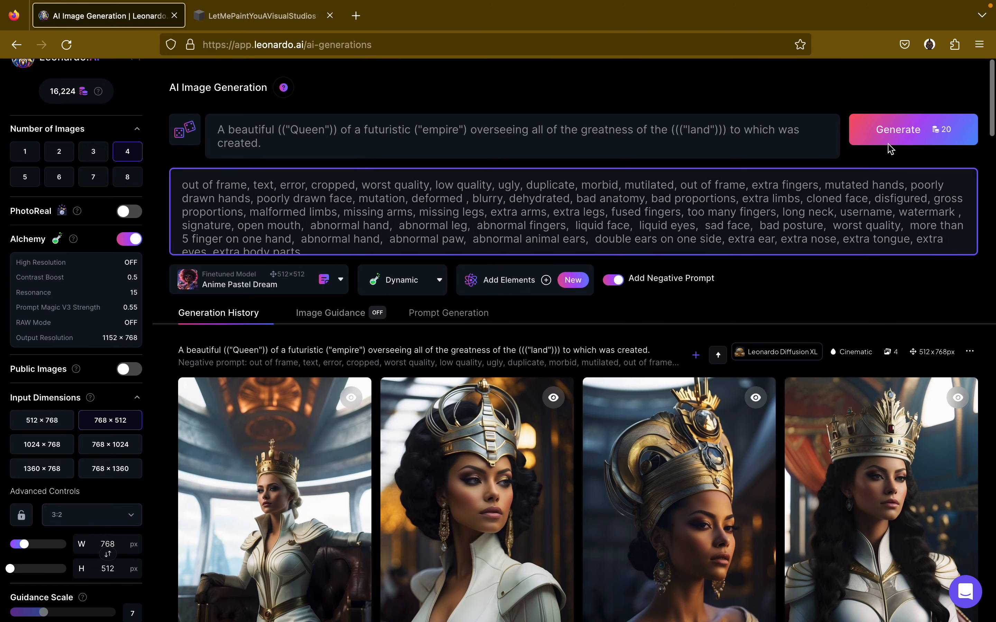
Generate four 768 × 512 queen images with Anime Pastel Dream in the Dynamic style using the negative prompt, and reload the page.
{"action": "left_click", "coordinate": [898, 134]}
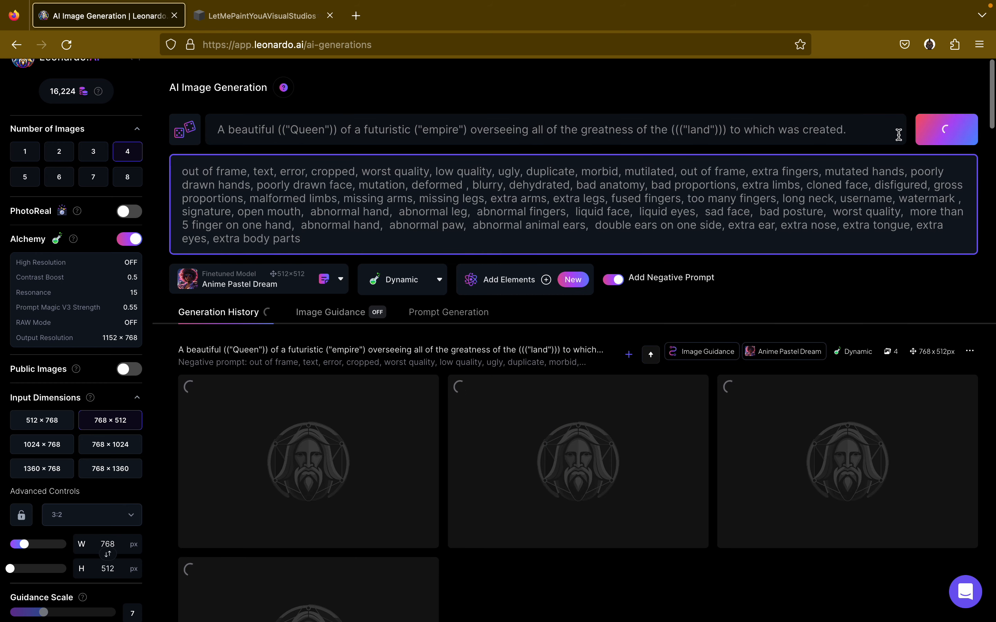
{"action": "scroll", "coordinate": [897, 292], "scroll_direction": "down", "scroll_amount": 2}
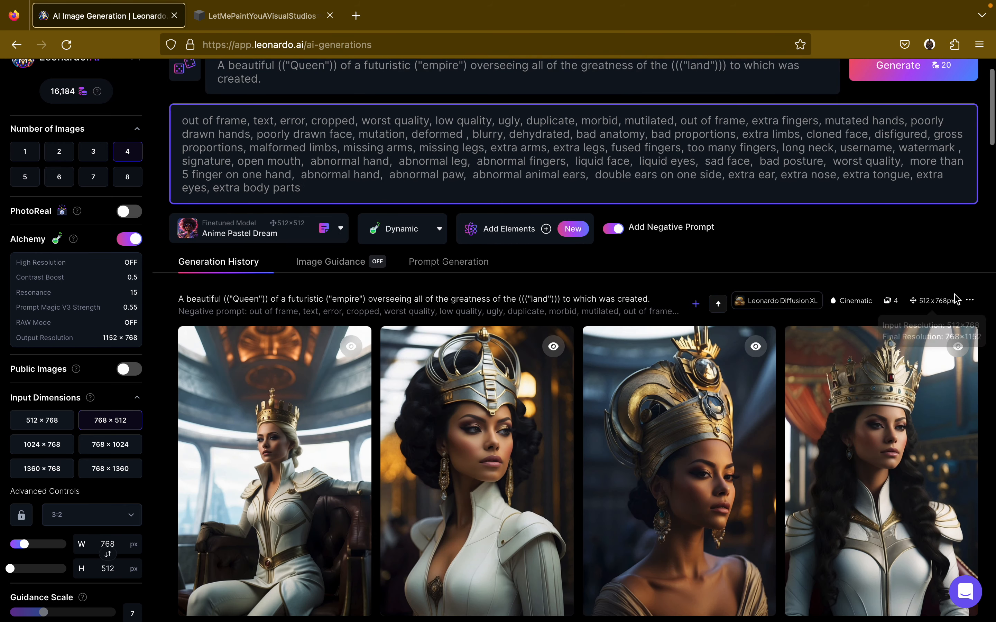
{"action": "left_click", "coordinate": [66, 45]}
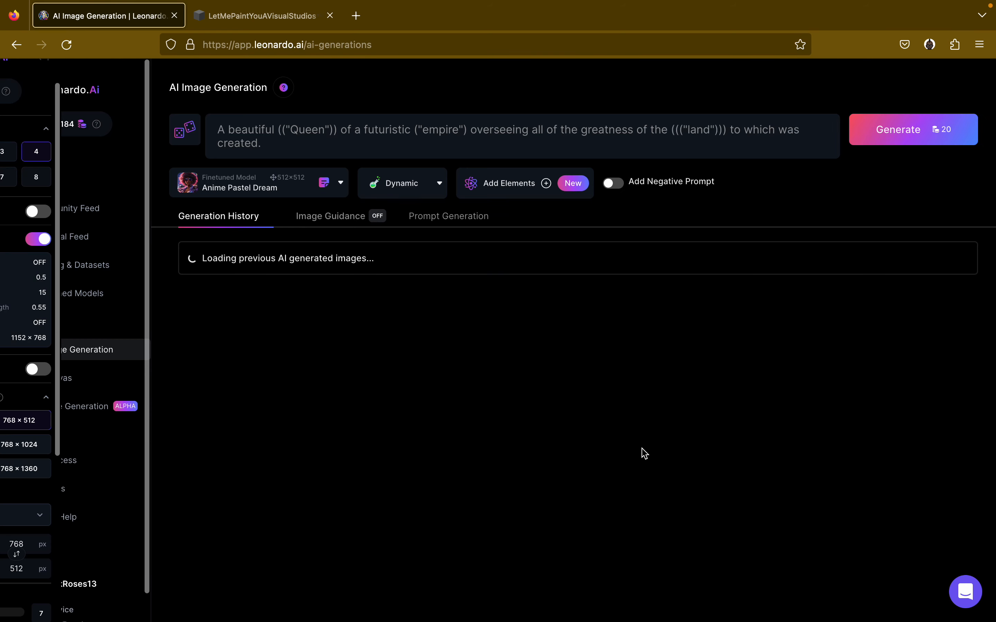
{"action": "scroll", "coordinate": [644, 453], "scroll_direction": "down", "scroll_amount": 10}
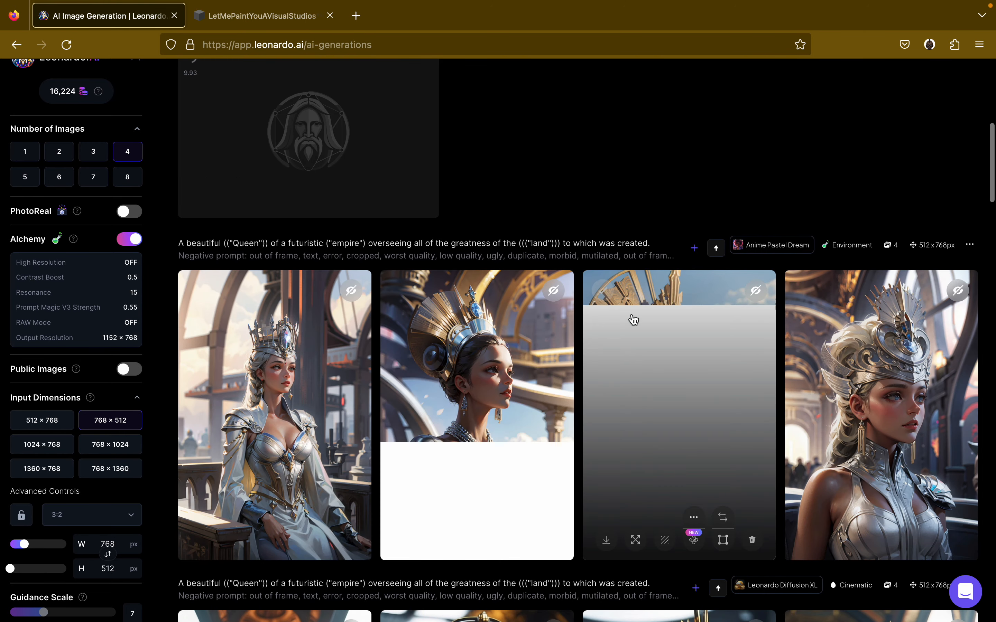
{"action": "scroll", "coordinate": [638, 218], "scroll_direction": "up", "scroll_amount": 10}
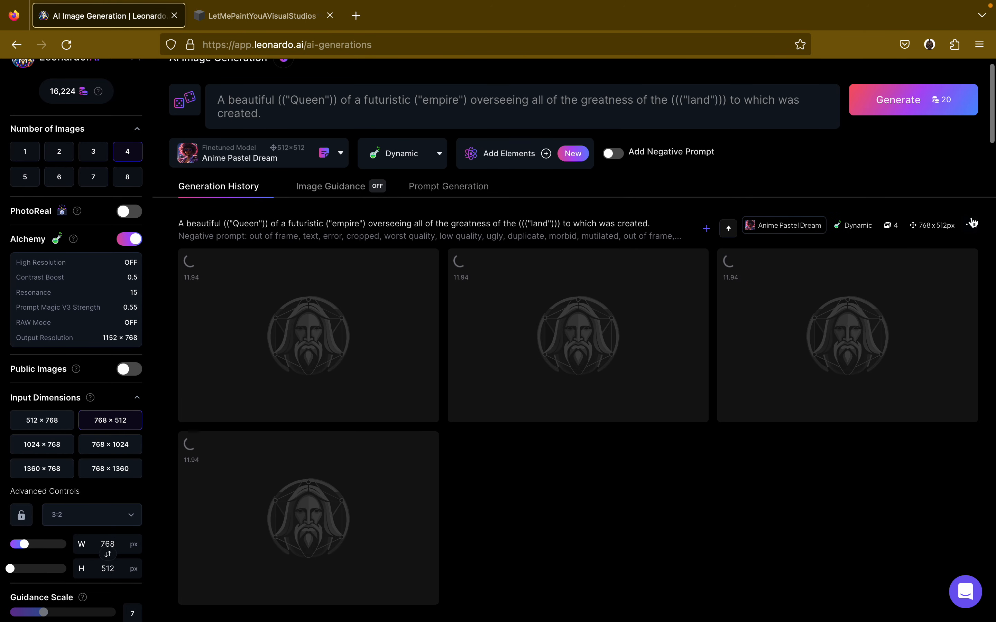
Delete the 768 × 512 Dynamic-style Anime Pastel Dream generation from the generation history.
{"action": "left_click", "coordinate": [970, 225]}
{"action": "left_click", "coordinate": [886, 405]}
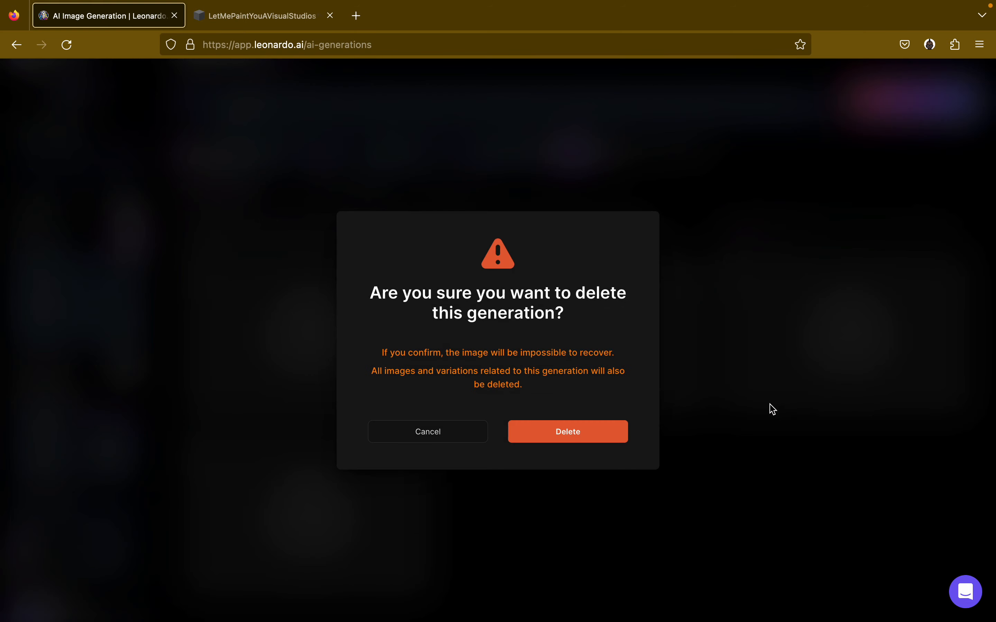
{"action": "left_click", "coordinate": [590, 440]}
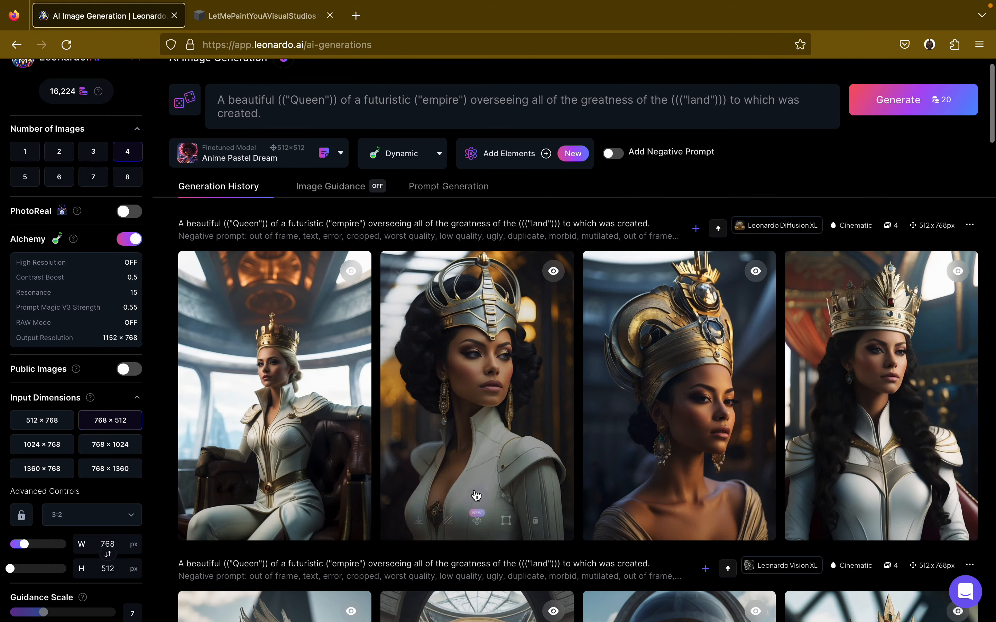
Check the generation history for the Environment-style queen images and reload the page.
{"action": "scroll", "coordinate": [474, 495], "scroll_direction": "down", "scroll_amount": 2}
{"action": "scroll", "coordinate": [474, 494], "scroll_direction": "up", "scroll_amount": 1}
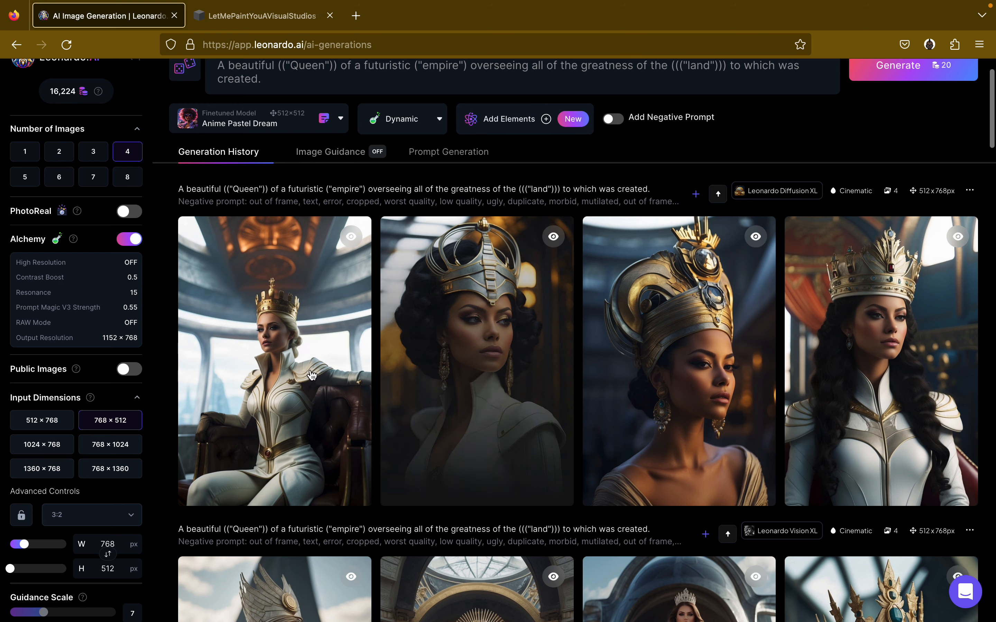
{"action": "scroll", "coordinate": [365, 531], "scroll_direction": "up", "scroll_amount": 1}
{"action": "scroll", "coordinate": [367, 535], "scroll_direction": "up", "scroll_amount": 3}
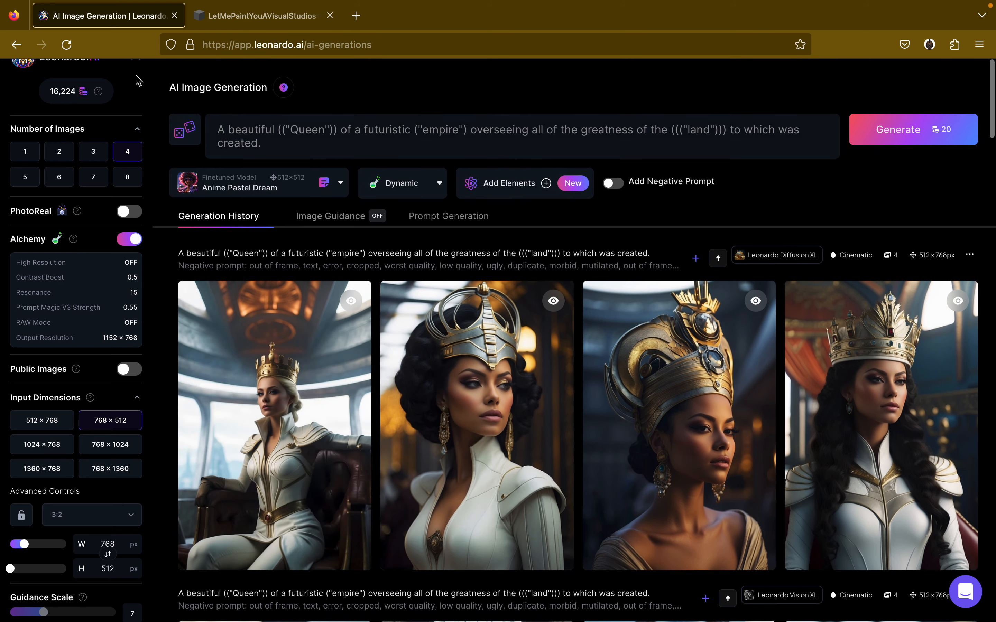
{"action": "left_click", "coordinate": [67, 45]}
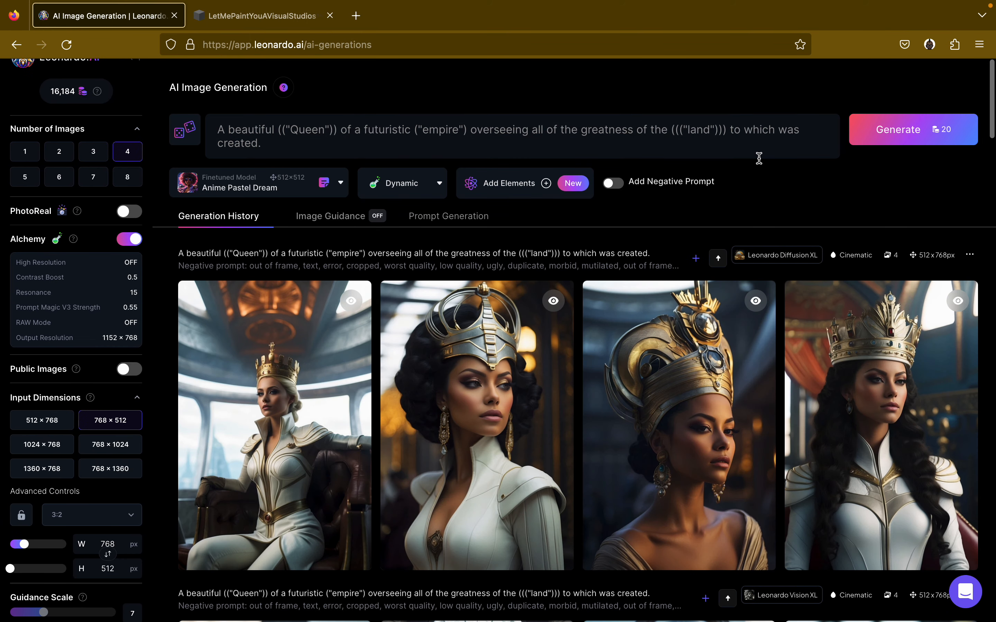
Switch the computer's Wi-Fi connection to the known network TheBlackLotus.
{"action": "mouse_move", "coordinate": [786, 5]}
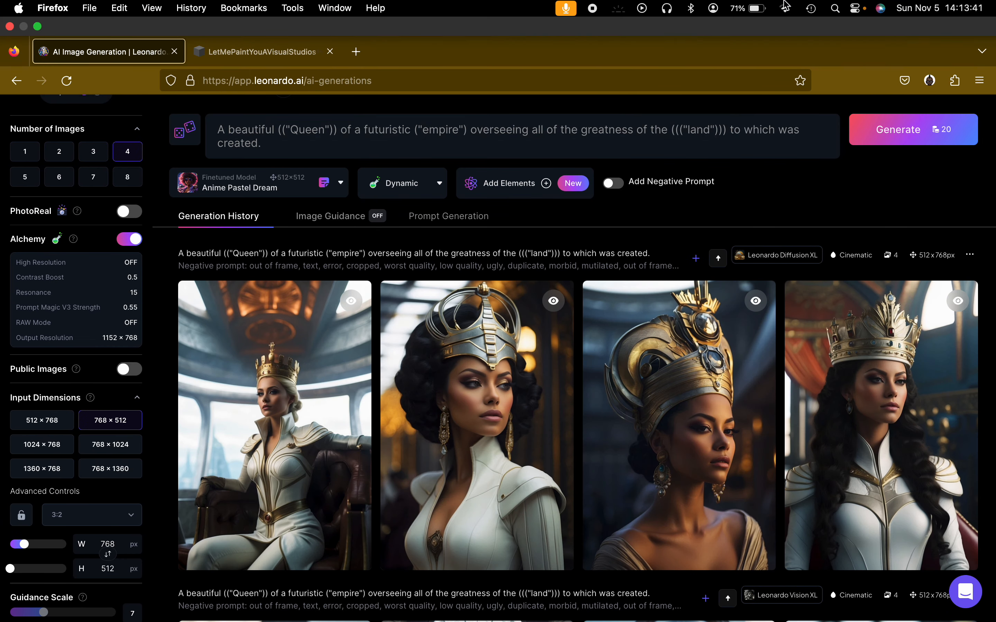
{"action": "left_click", "coordinate": [786, 8]}
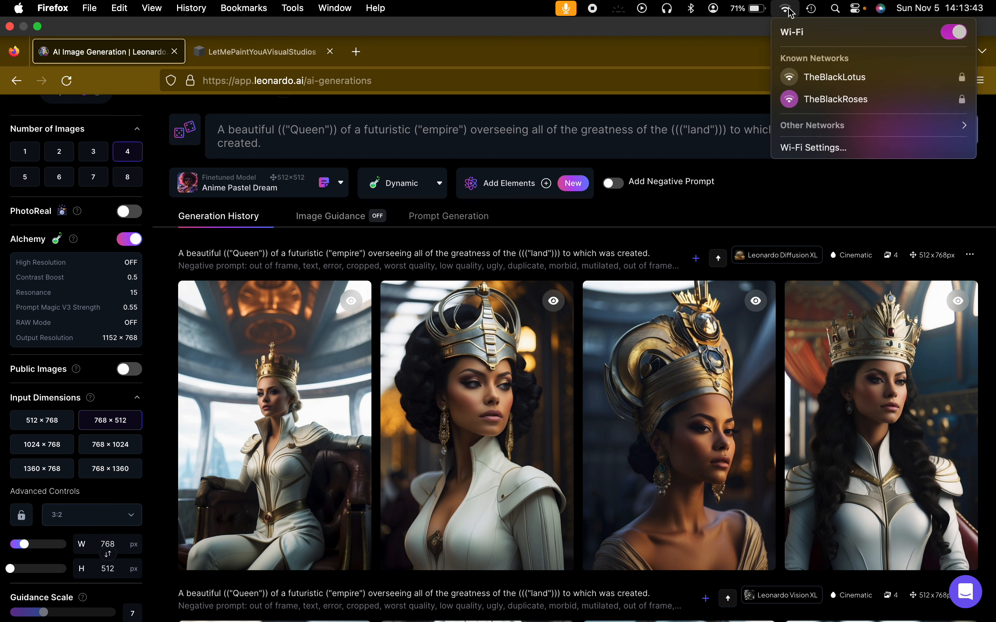
{"action": "left_click", "coordinate": [831, 87]}
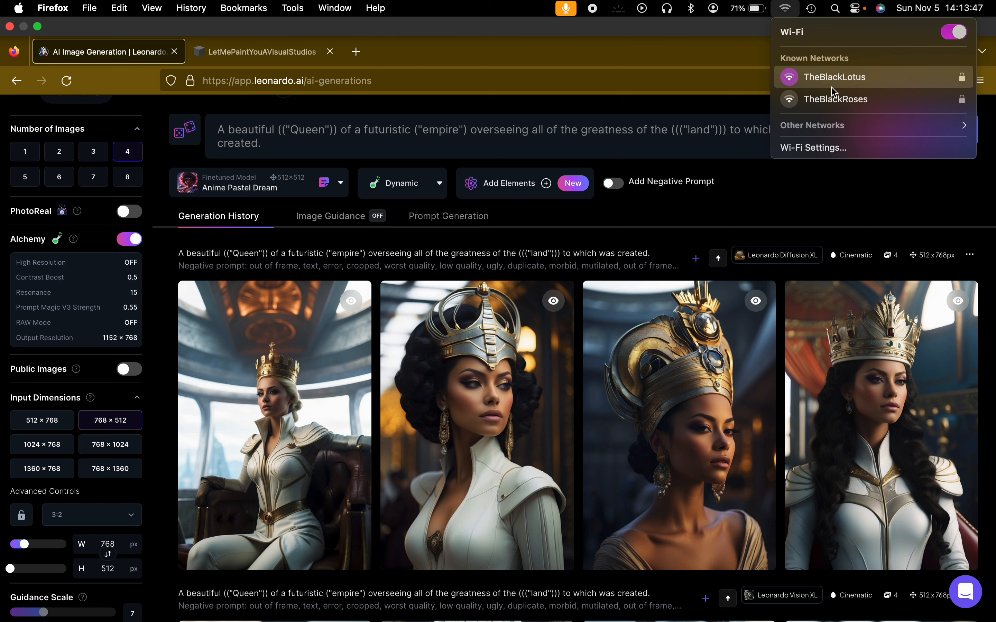
{"action": "left_click", "coordinate": [752, 194]}
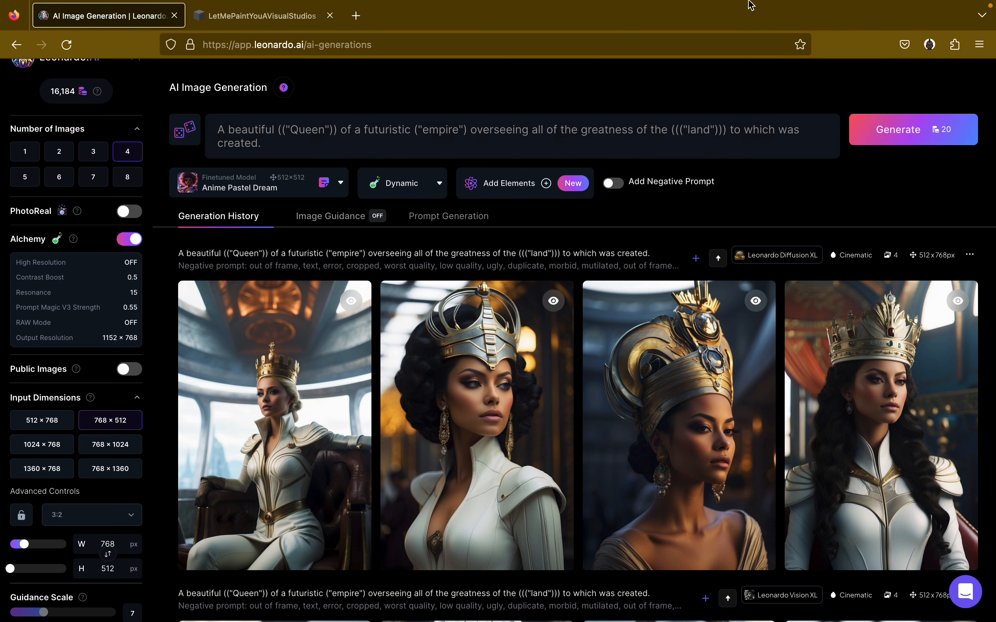
Reload the image generation page and view the four Anime Pastel Dream queen images in the Environment style.
{"action": "left_click", "coordinate": [67, 45]}
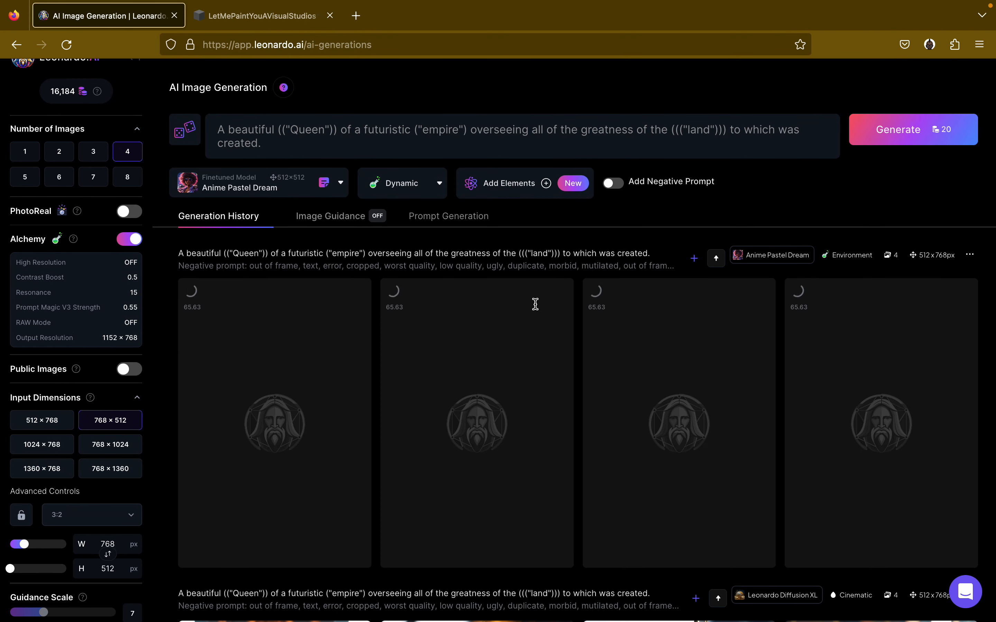
{"action": "scroll", "coordinate": [536, 309], "scroll_direction": "down", "scroll_amount": 1}
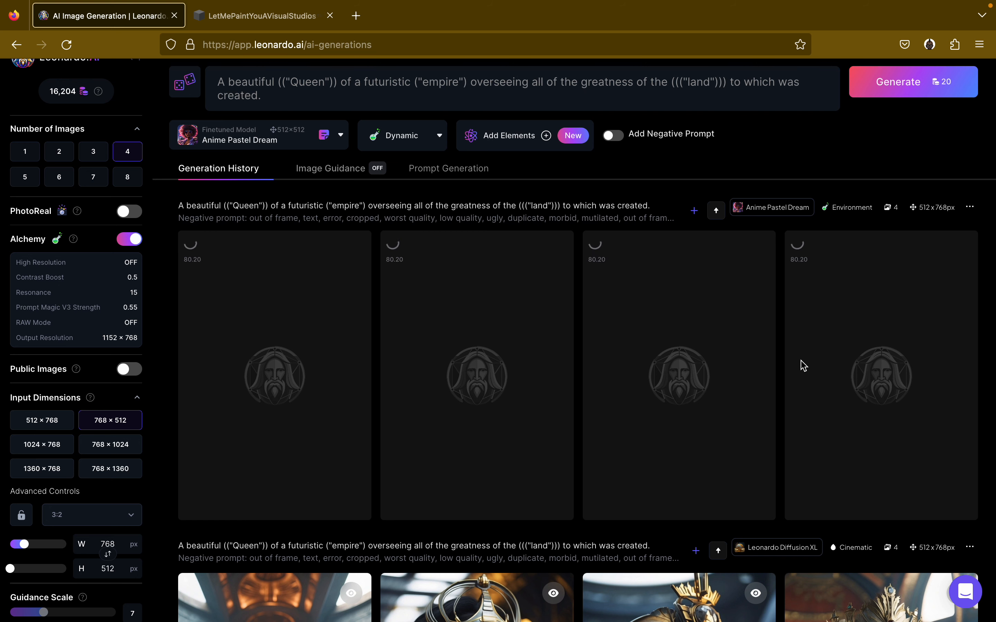
{"action": "scroll", "coordinate": [802, 362], "scroll_direction": "down", "scroll_amount": 3}
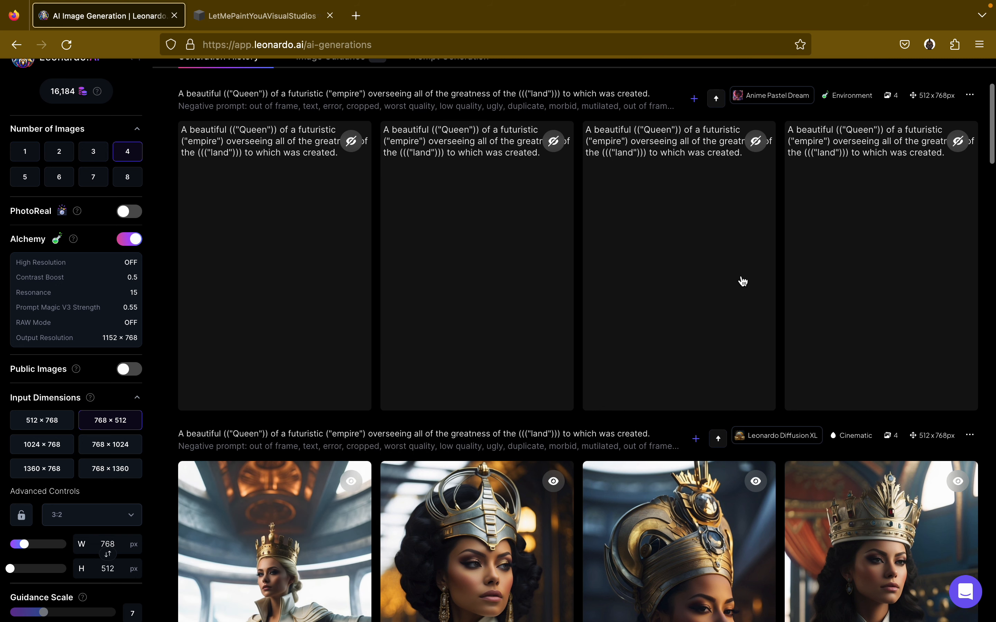
{"action": "mouse_move", "coordinate": [774, 209]}
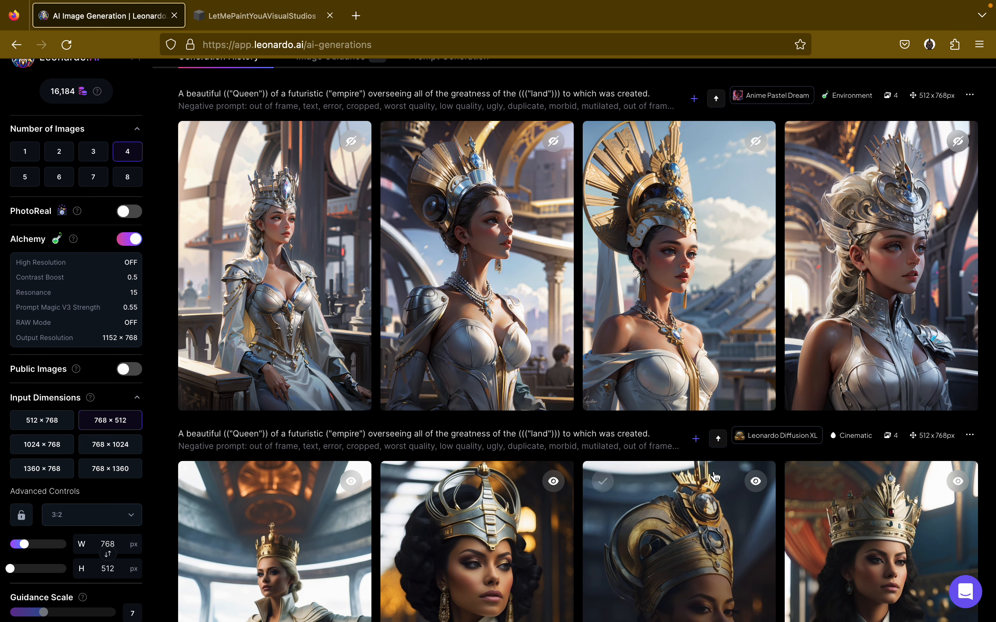
{"action": "scroll", "coordinate": [761, 562], "scroll_direction": "up", "scroll_amount": 1}
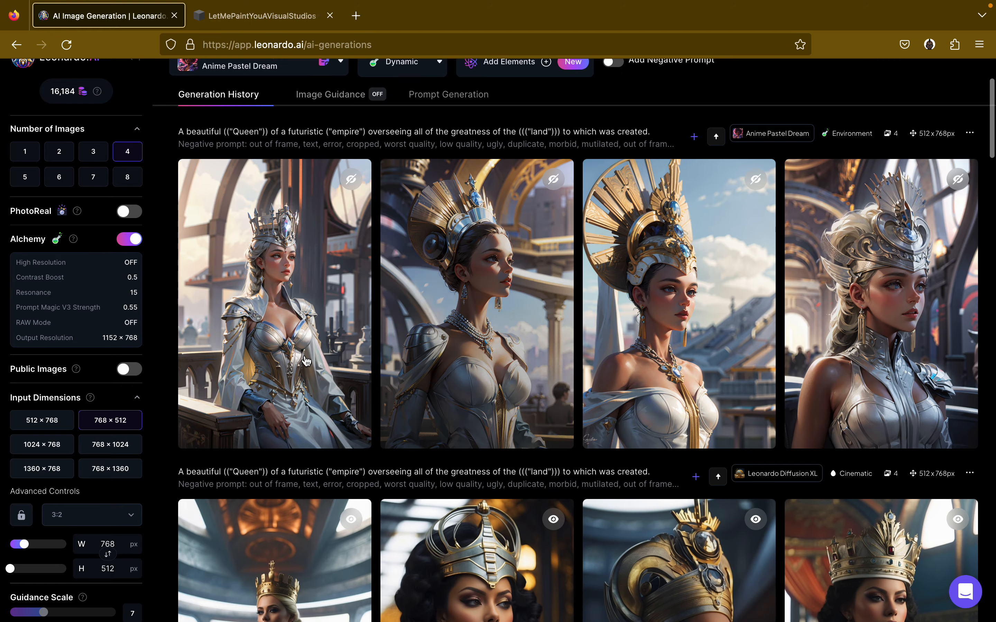
View each of the four Anime Pastel Dream queen images enlarged, one after another, and close the preview.
{"action": "left_click", "coordinate": [286, 316]}
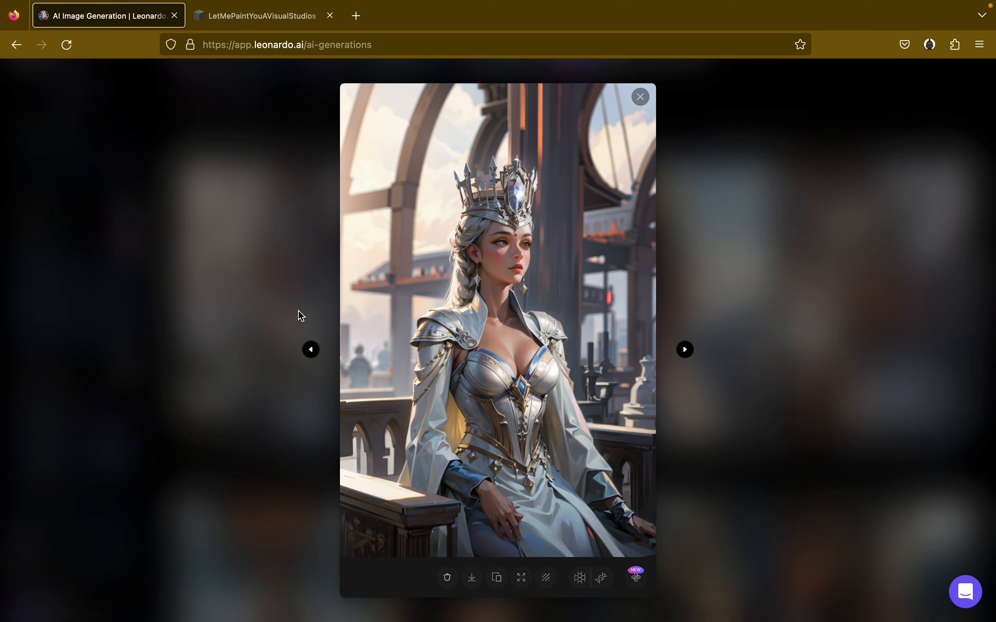
{"action": "left_click", "coordinate": [684, 351]}
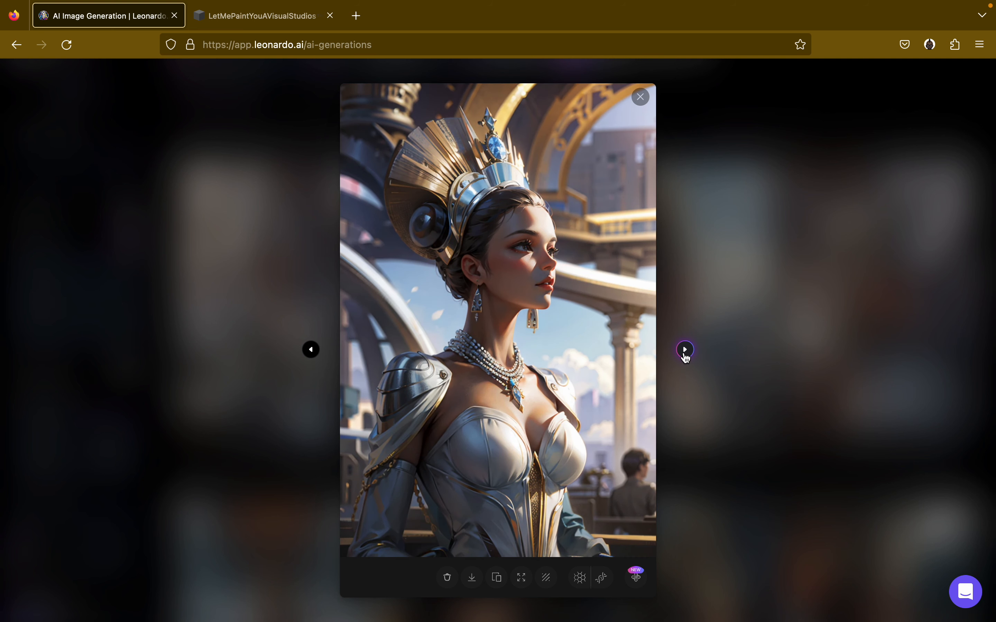
{"action": "left_click", "coordinate": [684, 351]}
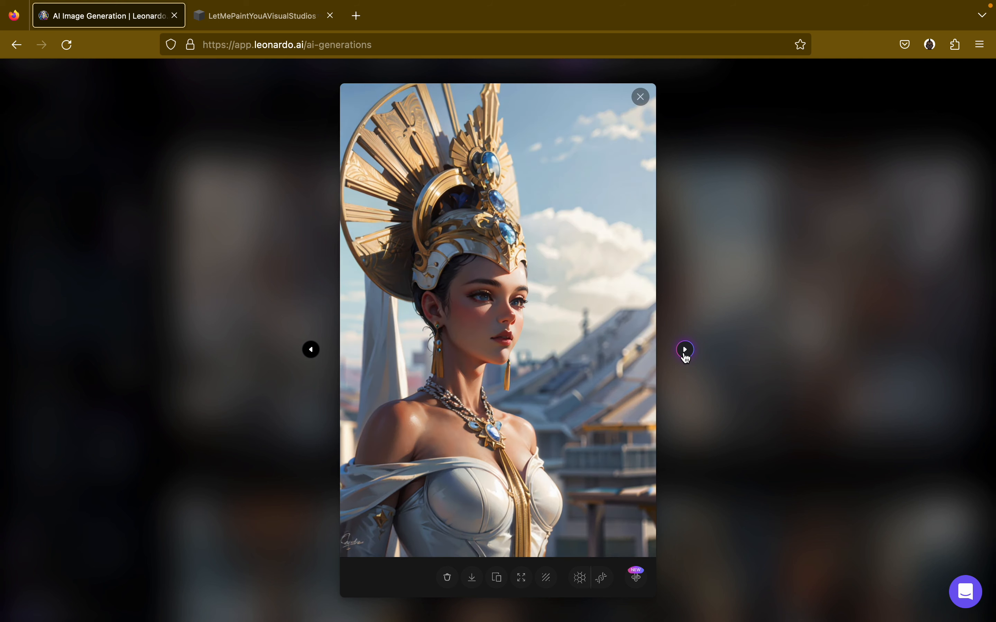
{"action": "left_click", "coordinate": [684, 351]}
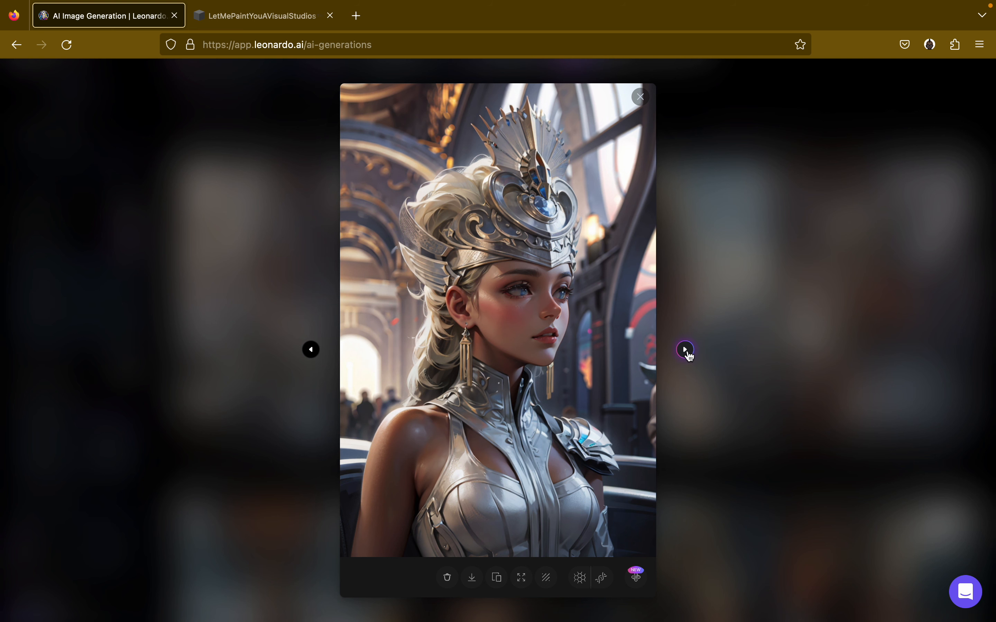
{"action": "left_click", "coordinate": [684, 351]}
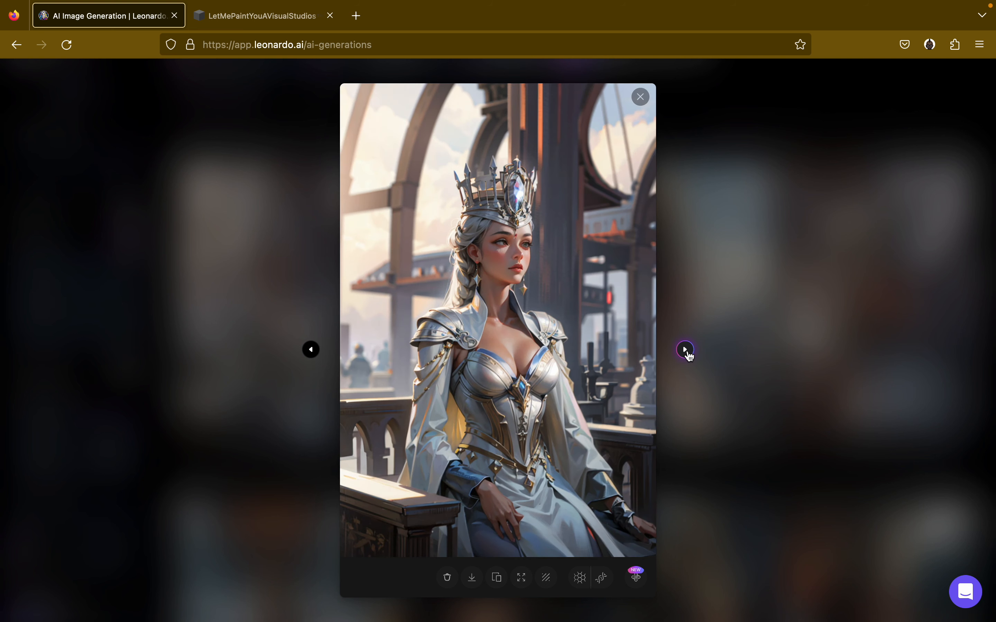
{"action": "left_click", "coordinate": [640, 97]}
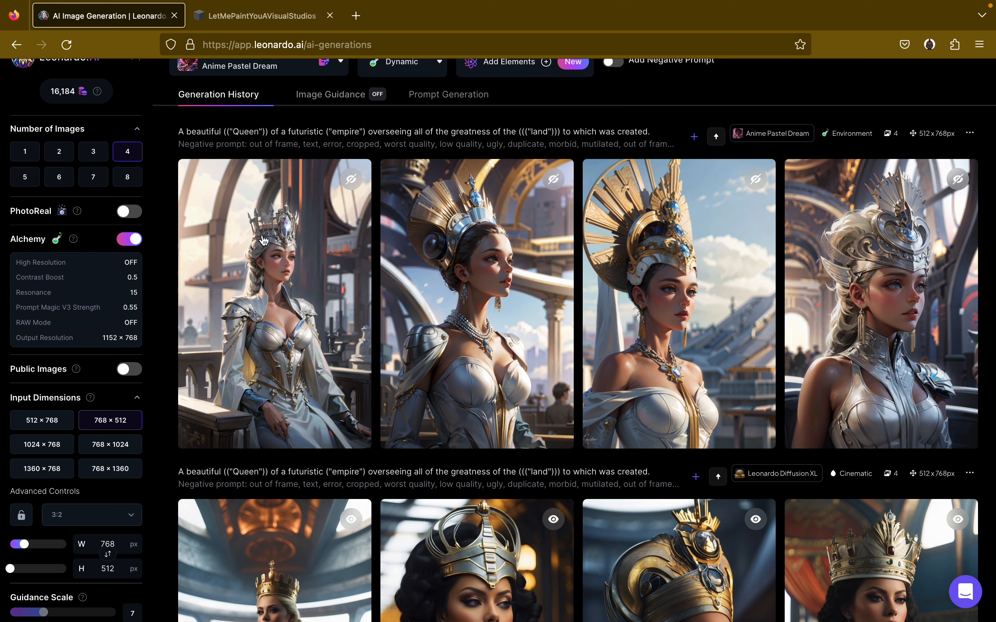
View the additional image upscalers for the first Anime Pastel Dream image without applying one, and view that image enlarged again.
{"action": "left_click", "coordinate": [290, 419]}
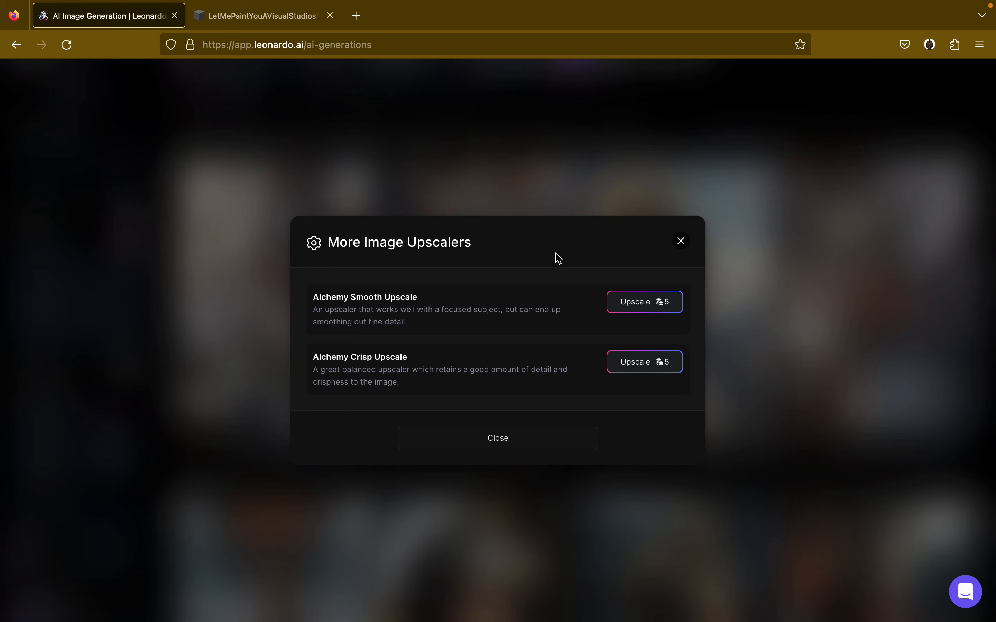
{"action": "left_click", "coordinate": [679, 241]}
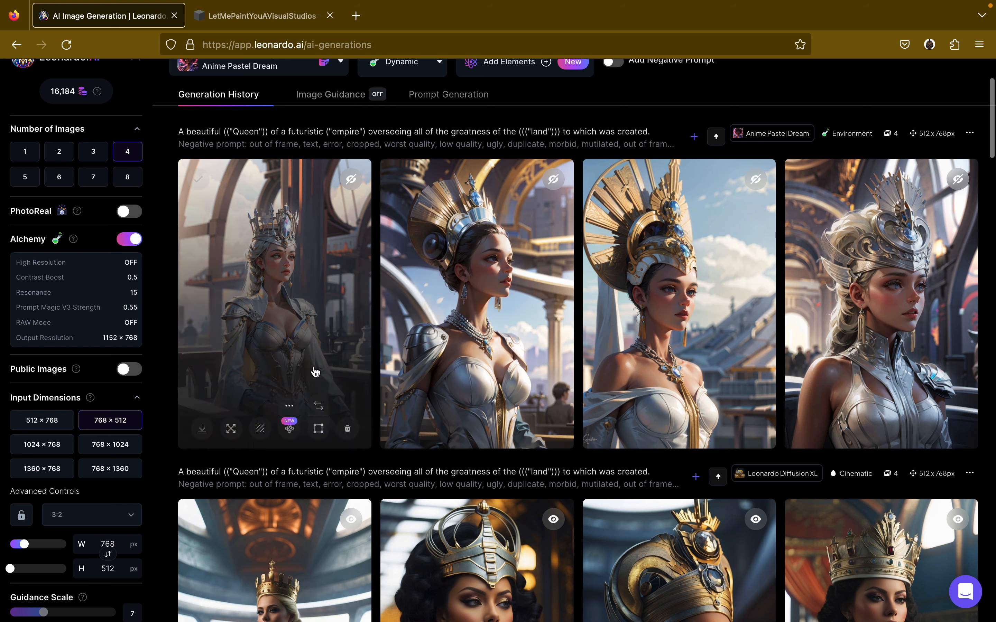
{"action": "left_click", "coordinate": [336, 281]}
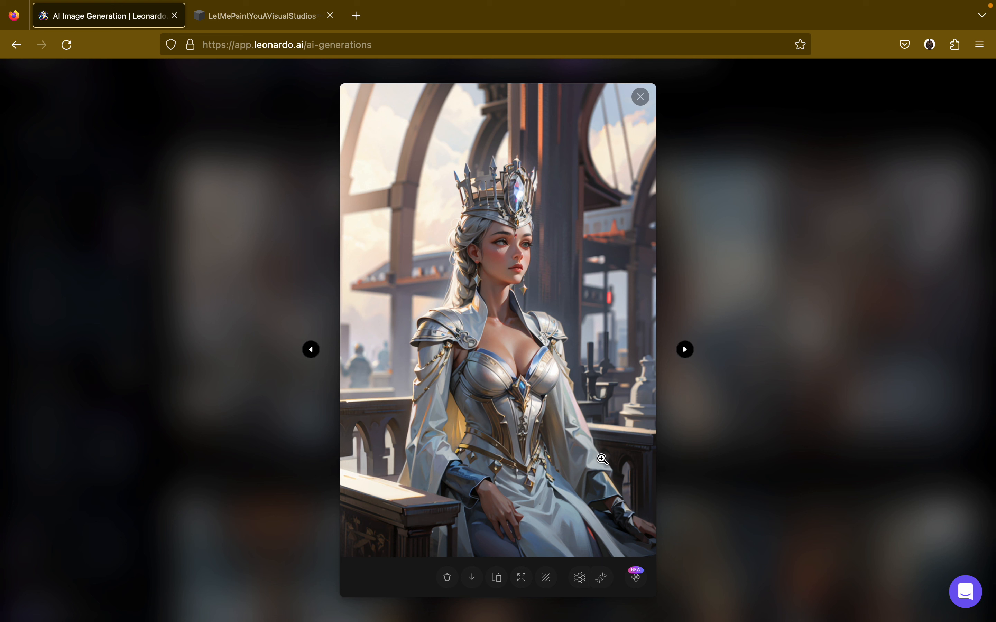
{"action": "left_click", "coordinate": [640, 97]}
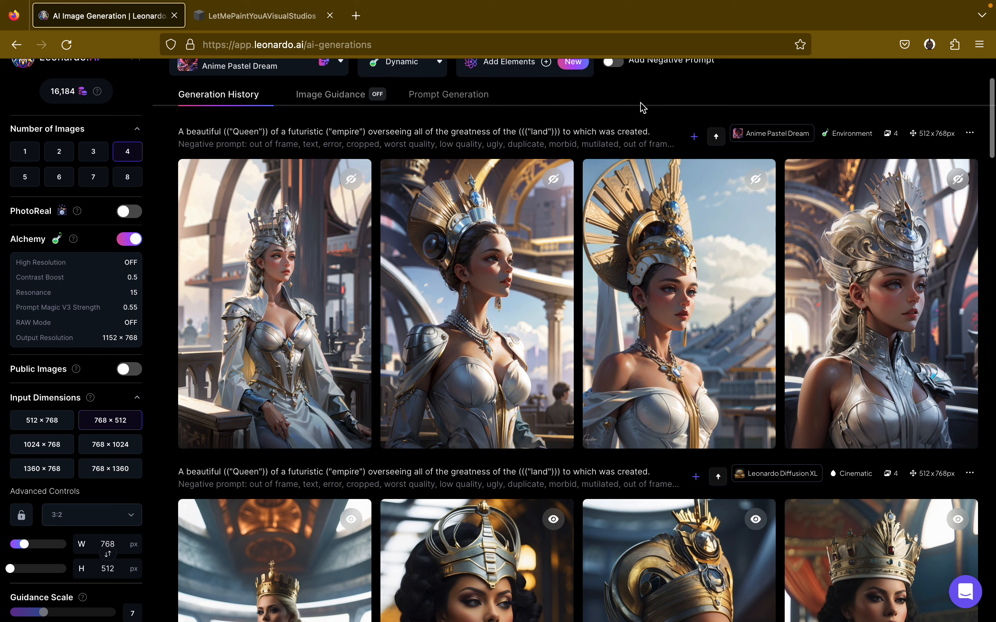
Compare the earlier Leonardo Diffusion XL, Leonardo Vision XL and AlbedoBase XL queen images, viewing the gold-headdress Diffusion XL portrait enlarged.
{"action": "scroll", "coordinate": [295, 298], "scroll_direction": "down", "scroll_amount": 8}
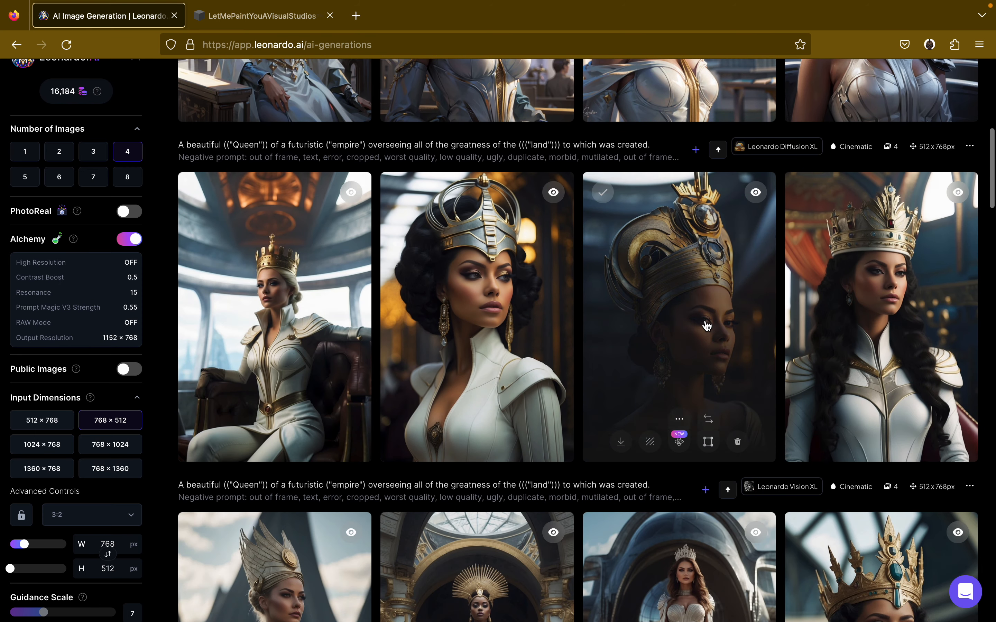
{"action": "left_click", "coordinate": [668, 298]}
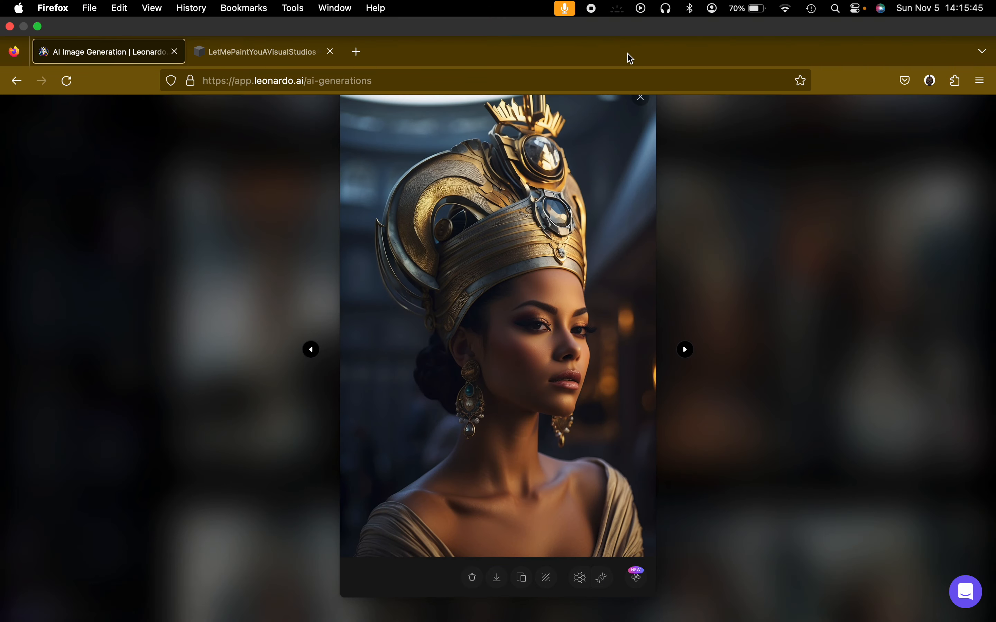
{"action": "left_click", "coordinate": [641, 97]}
{"action": "scroll", "coordinate": [725, 401], "scroll_direction": "down", "scroll_amount": 10}
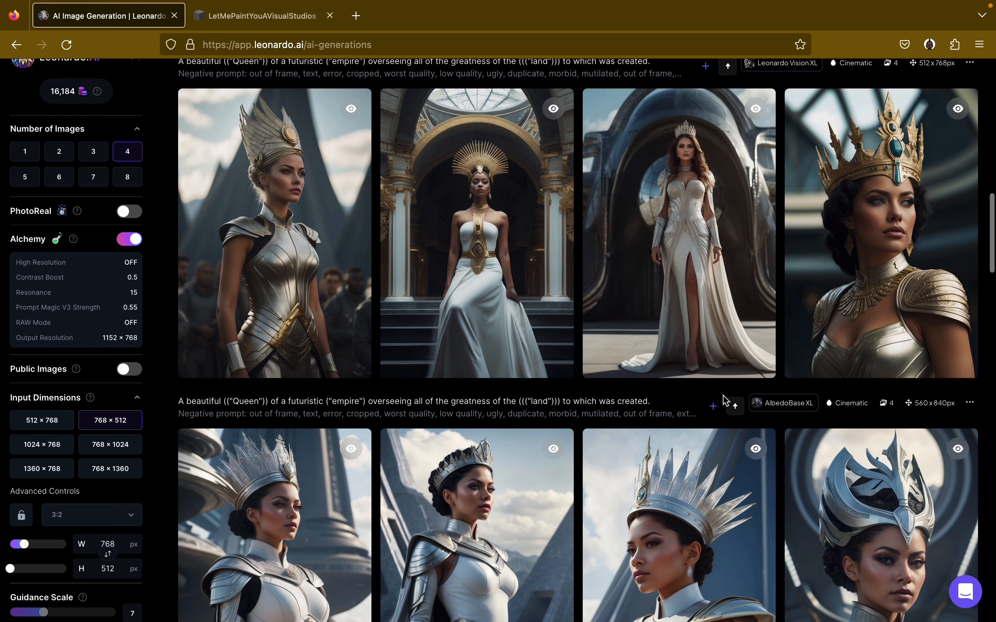
{"action": "scroll", "coordinate": [341, 249], "scroll_direction": "up", "scroll_amount": 2}
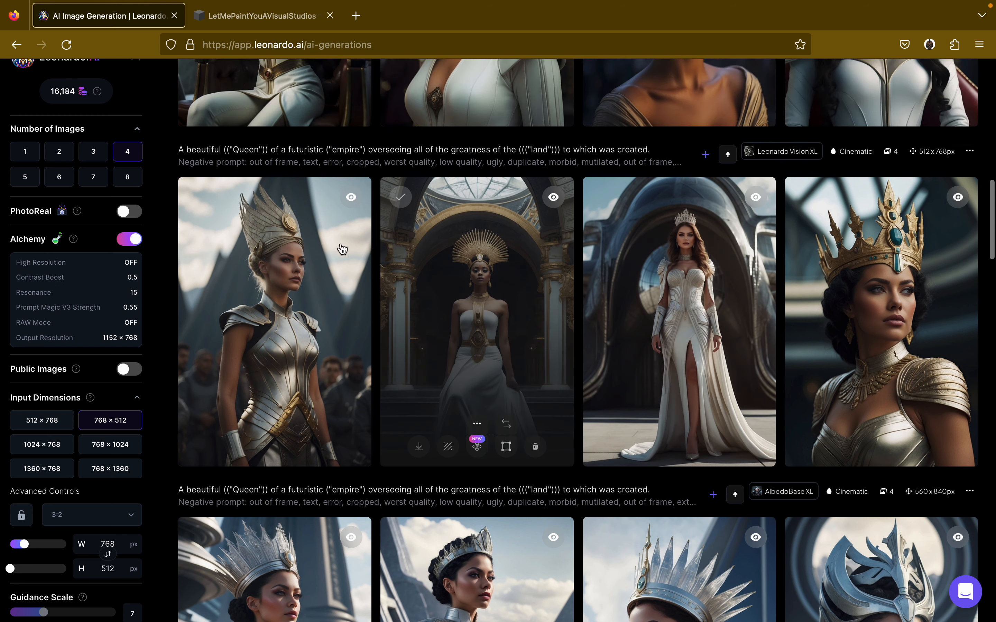
{"action": "scroll", "coordinate": [262, 310], "scroll_direction": "down", "scroll_amount": 5}
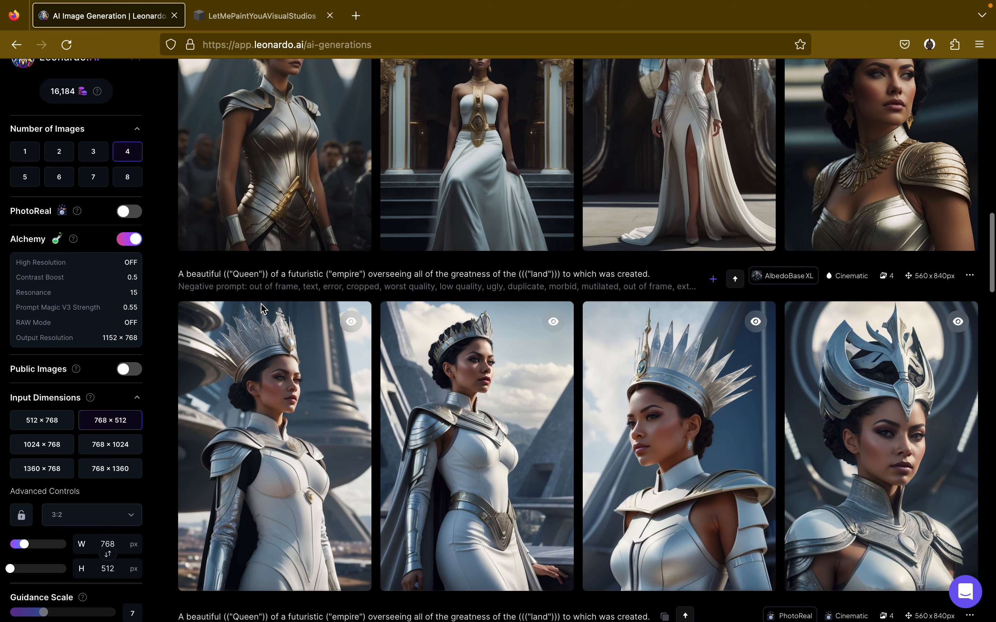
{"action": "scroll", "coordinate": [263, 310], "scroll_direction": "up", "scroll_amount": 7}
{"action": "scroll", "coordinate": [262, 310], "scroll_direction": "up", "scroll_amount": 4}
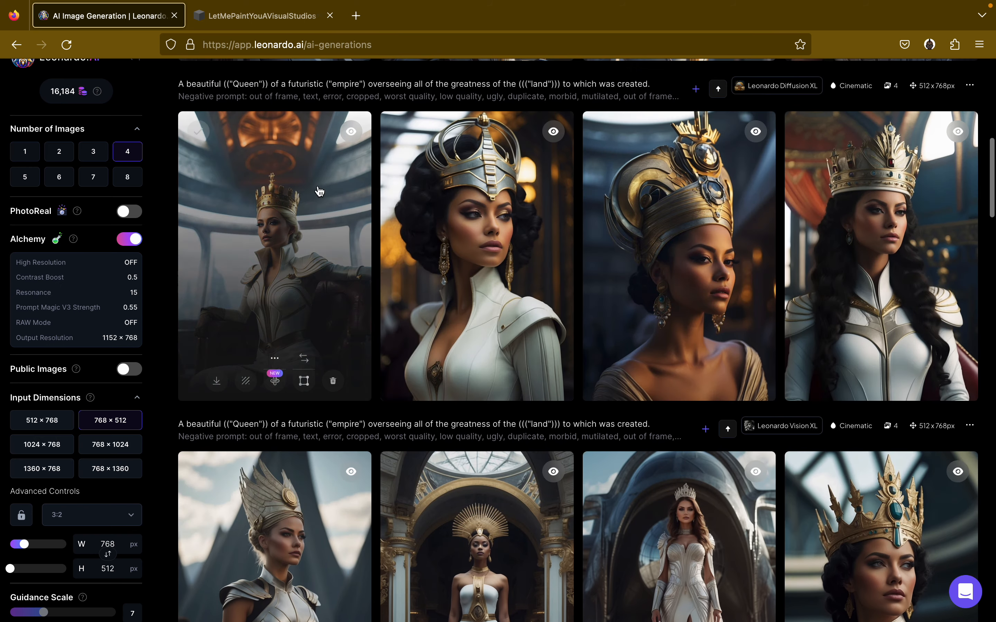
View the seated queen from the Leonardo Diffusion XL set enlarged, and apply both Alchemy Smooth Upscale and Alchemy Crisp Upscale to it.
{"action": "left_click", "coordinate": [276, 273]}
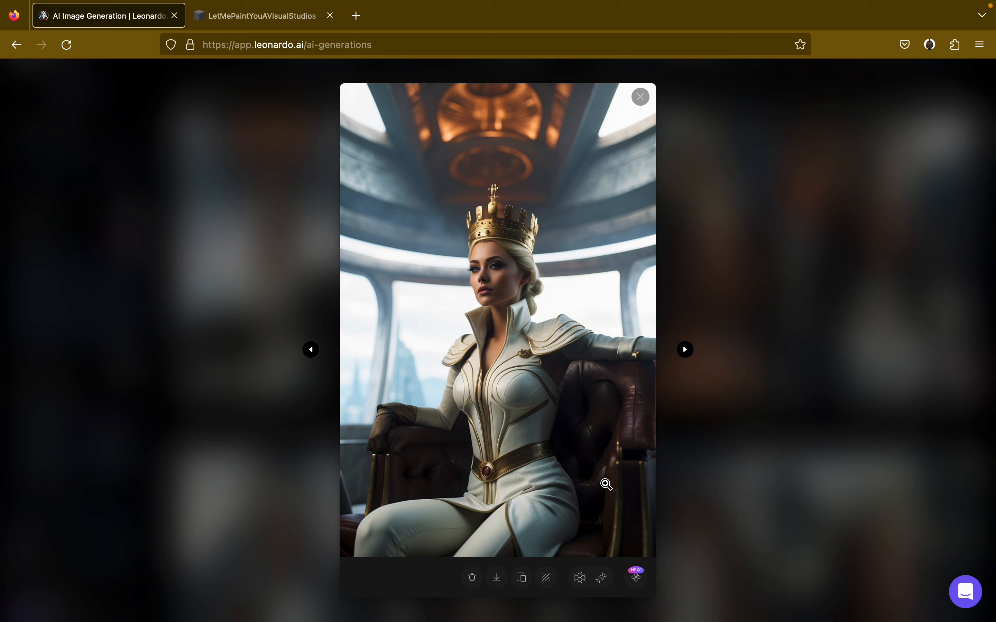
{"action": "left_click", "coordinate": [640, 97]}
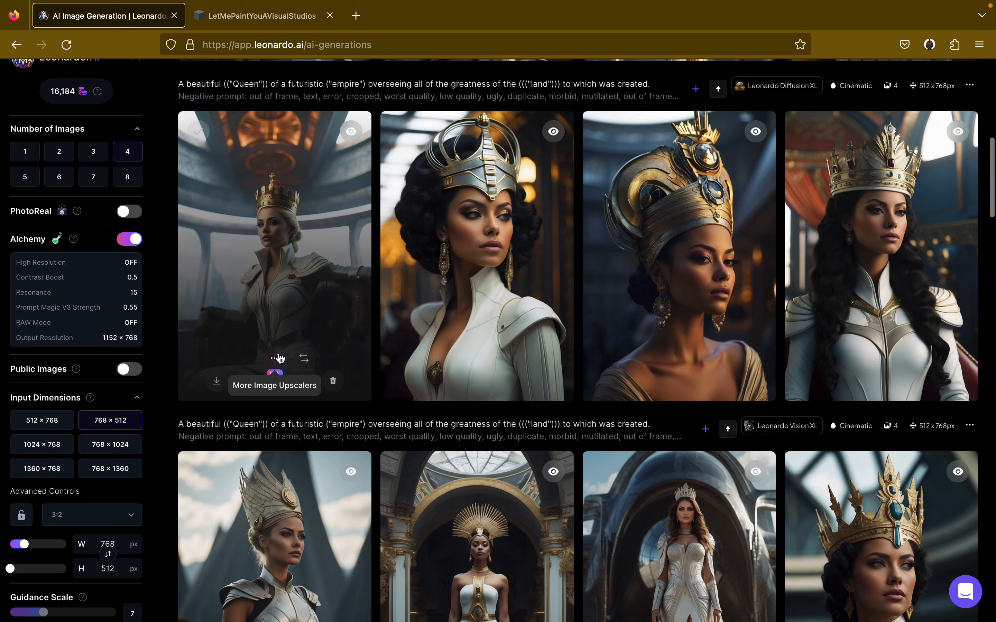
{"action": "left_click", "coordinate": [275, 380]}
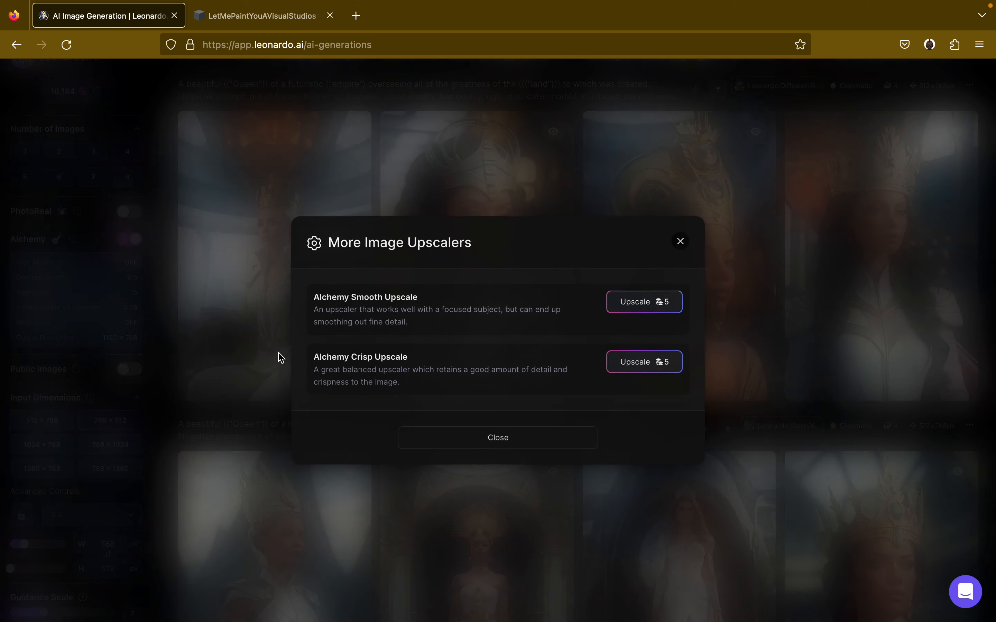
{"action": "left_click", "coordinate": [638, 304]}
{"action": "left_click", "coordinate": [637, 372]}
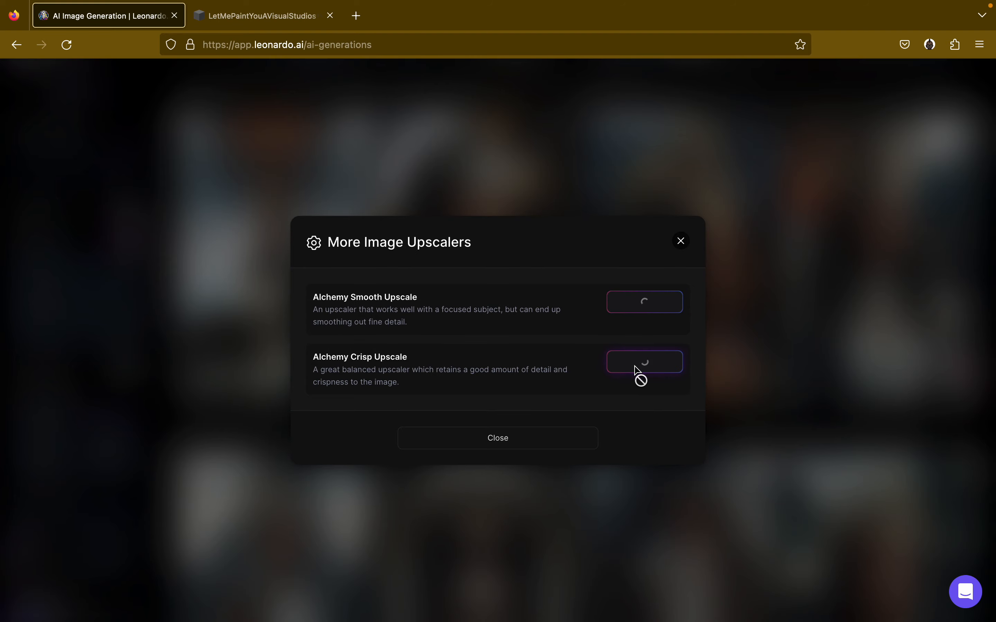
{"action": "left_click", "coordinate": [681, 242]}
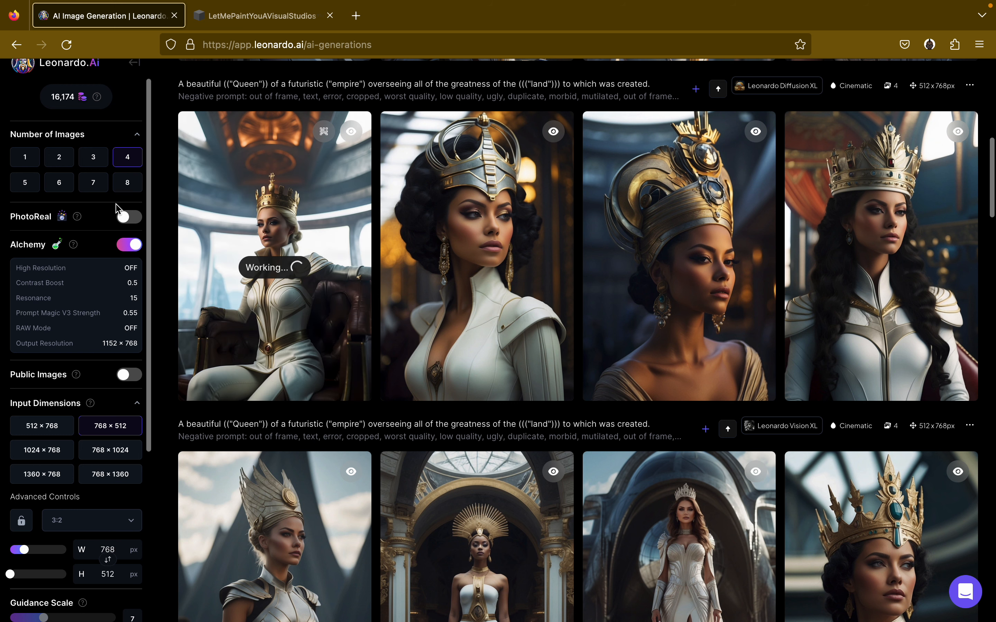
View the Alchemy Smooth upscaled version of the seated queen from the additional image upscalers.
{"action": "scroll", "coordinate": [117, 209], "scroll_direction": "up", "scroll_amount": 2}
{"action": "mouse_move", "coordinate": [320, 335]}
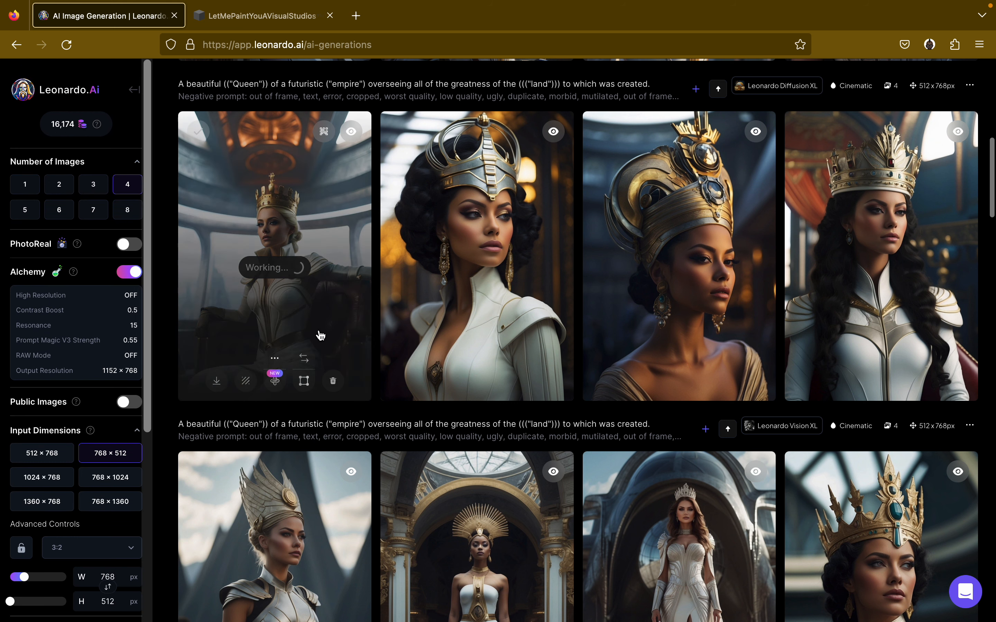
{"action": "left_click", "coordinate": [275, 378]}
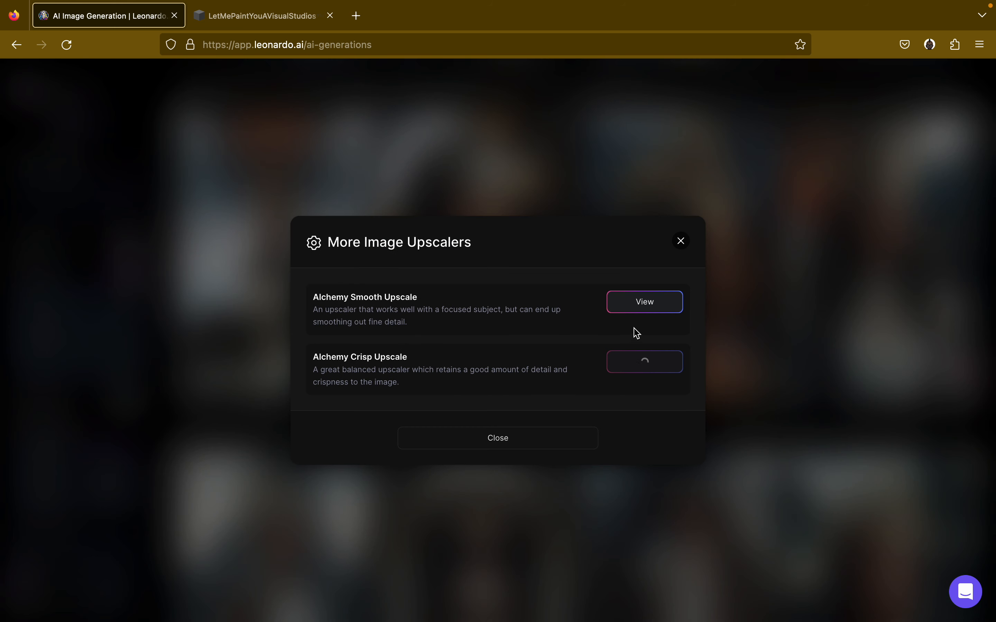
{"action": "left_click", "coordinate": [643, 310]}
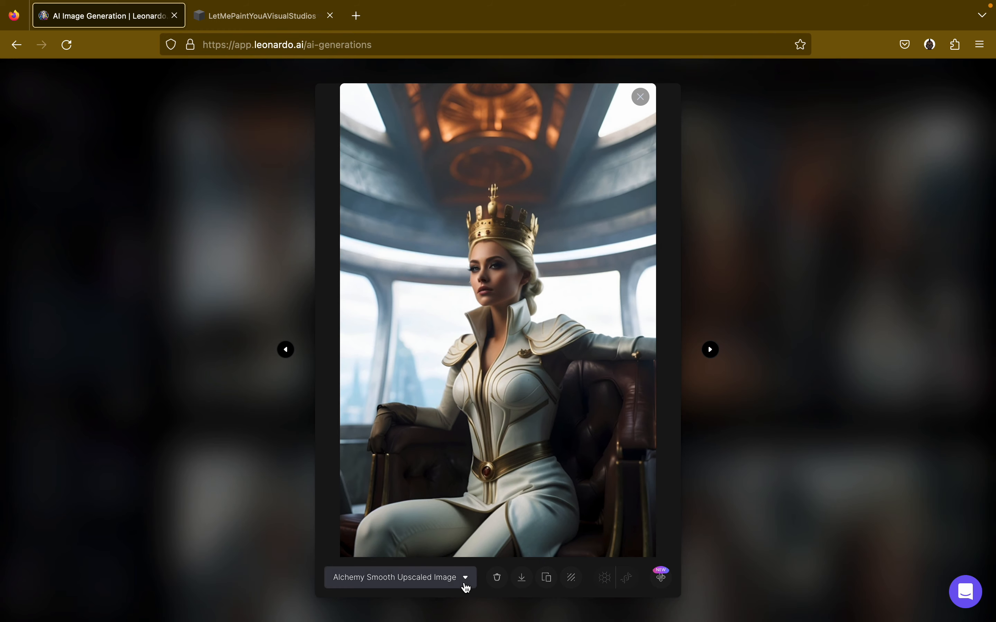
Switch the preview to the original seated queen image and examine it zoomed in from the crown to the lower body.
{"action": "left_click", "coordinate": [466, 584]}
{"action": "left_click", "coordinate": [391, 520]}
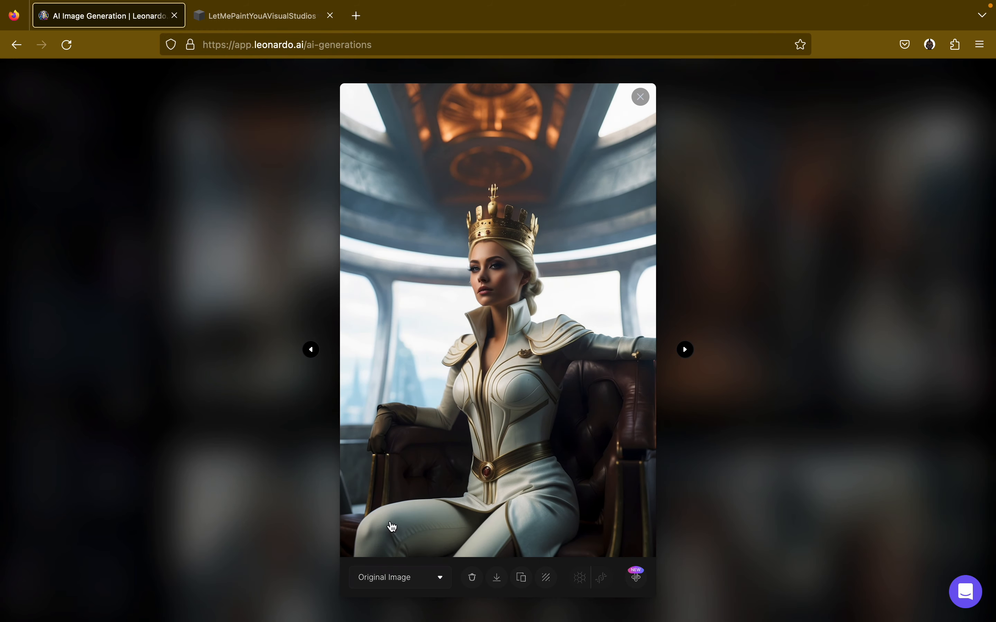
{"action": "left_click", "coordinate": [523, 210]}
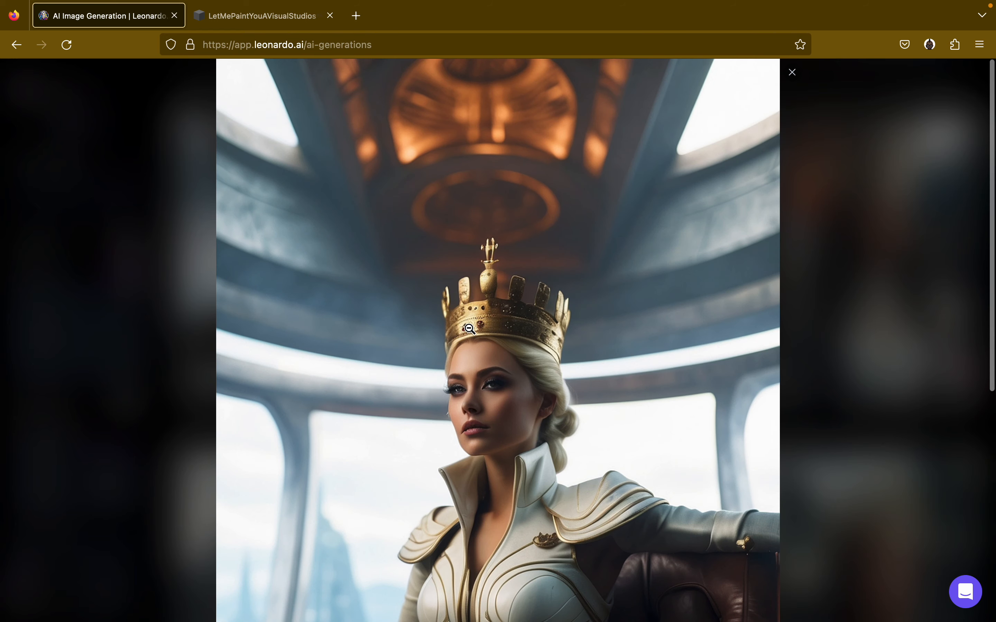
{"action": "scroll", "coordinate": [498, 388], "scroll_direction": "down", "scroll_amount": 10}
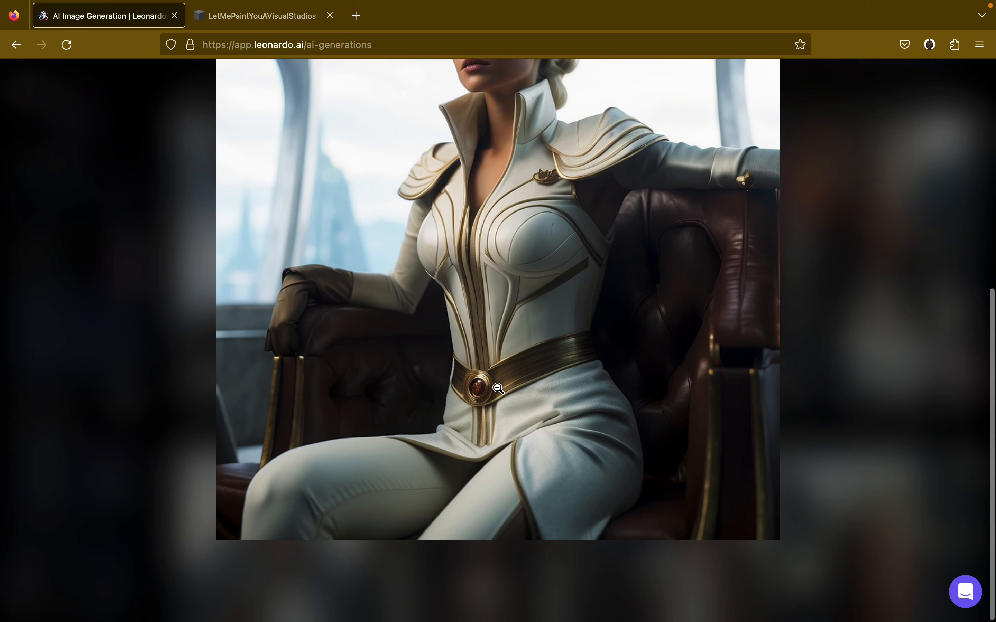
{"action": "scroll", "coordinate": [498, 388], "scroll_direction": "up", "scroll_amount": 10}
{"action": "left_click", "coordinate": [498, 388]}
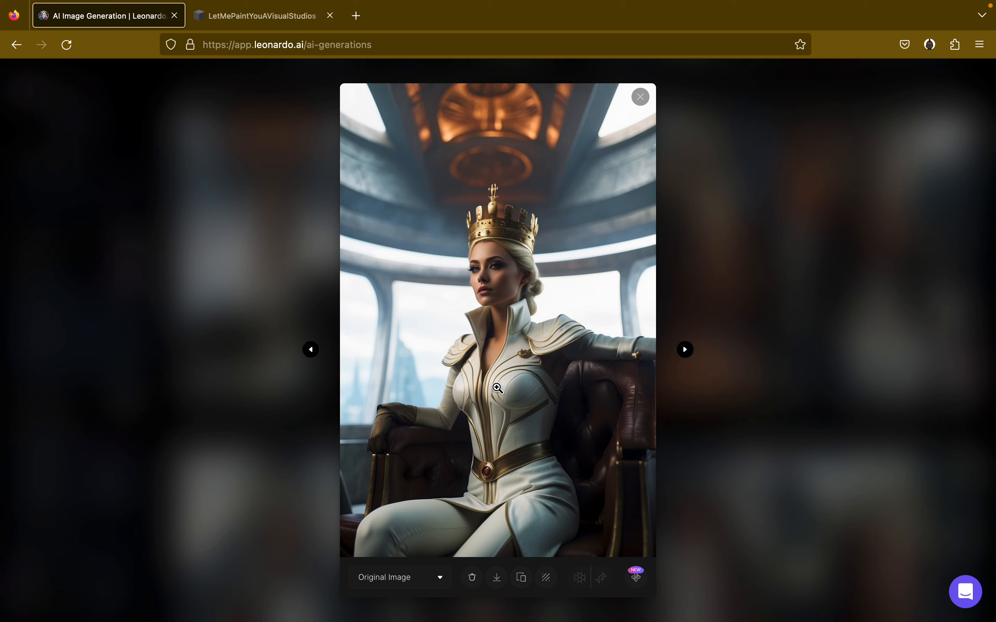
Switch the preview to the Alchemy Smooth Upscaled Image and examine the seated queen enlarged.
{"action": "left_click", "coordinate": [443, 584]}
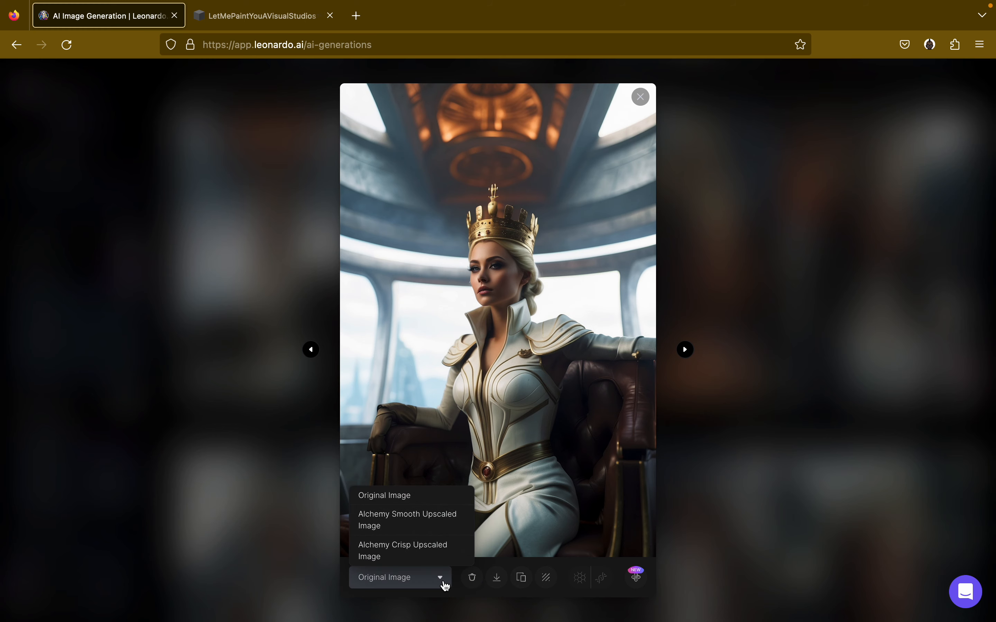
{"action": "left_click", "coordinate": [420, 516]}
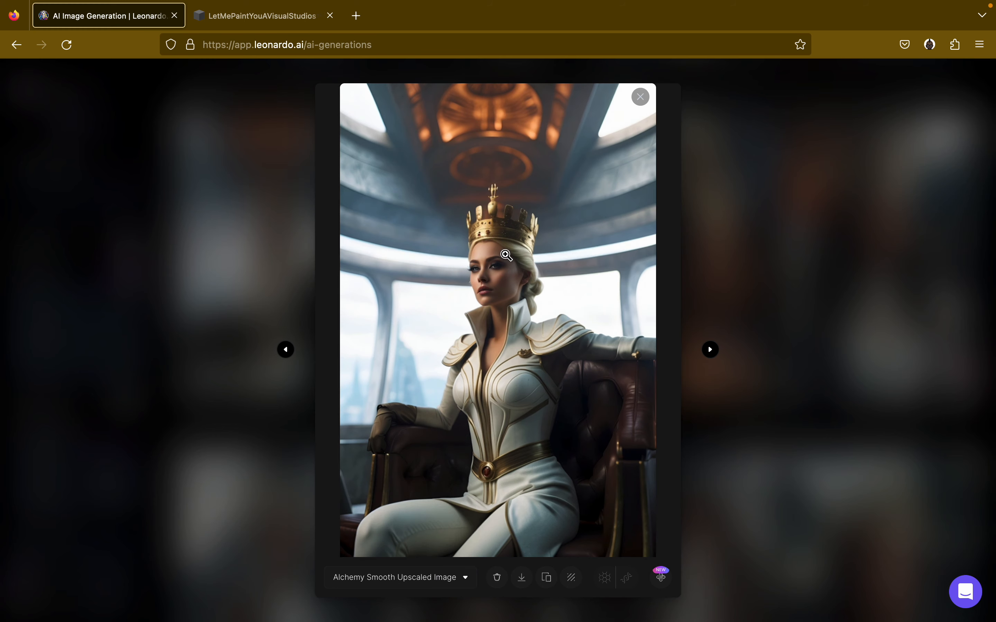
{"action": "left_click", "coordinate": [498, 261]}
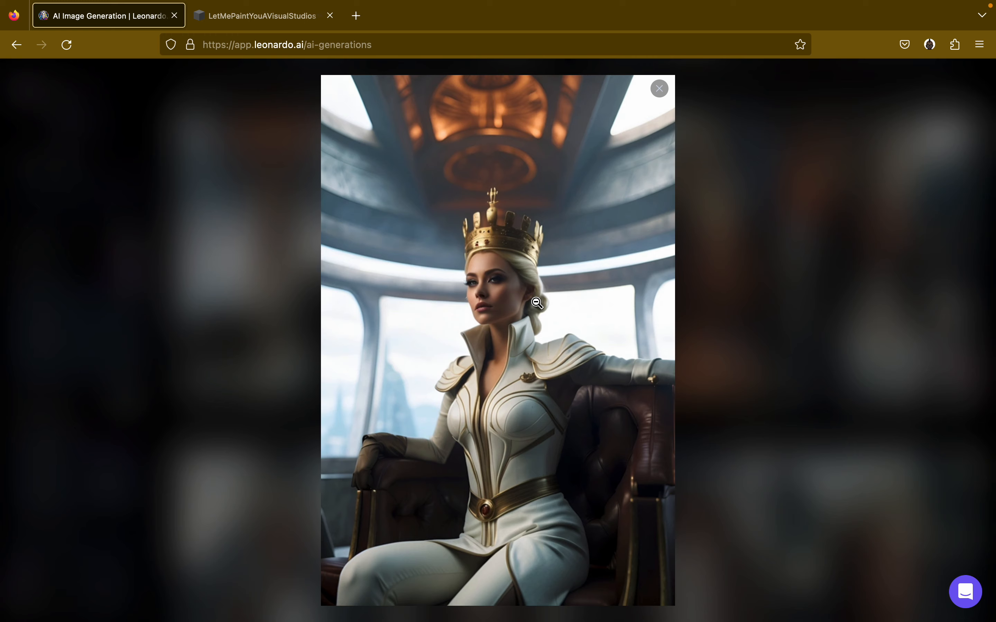
{"action": "left_click", "coordinate": [494, 402]}
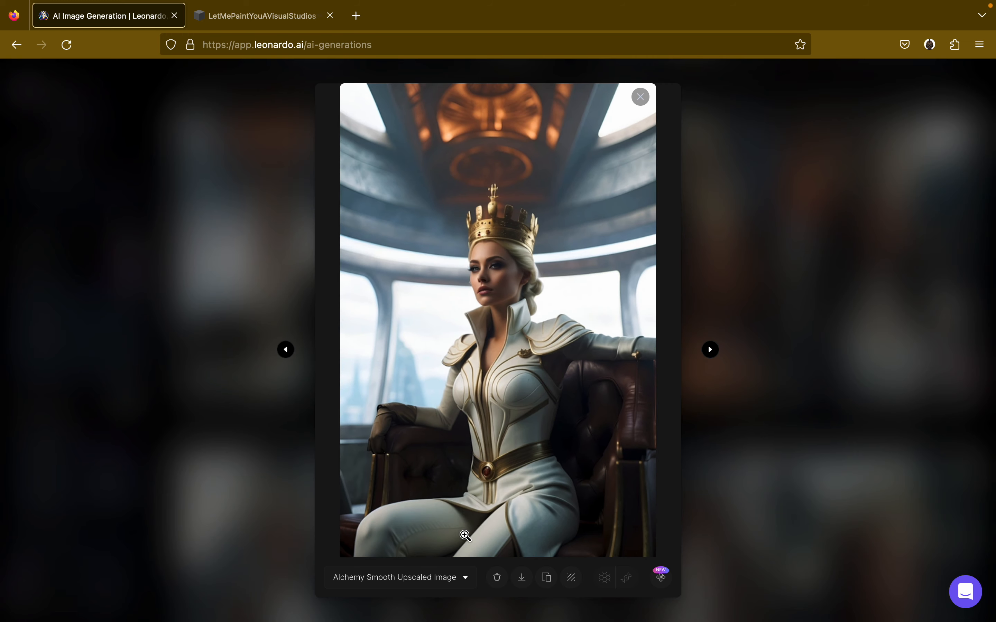
Switch the preview to the Alchemy Crisp Upscaled Image and examine the queen's face, crown, outfit and chair zoomed in.
{"action": "left_click", "coordinate": [464, 581]}
{"action": "left_click", "coordinate": [435, 560]}
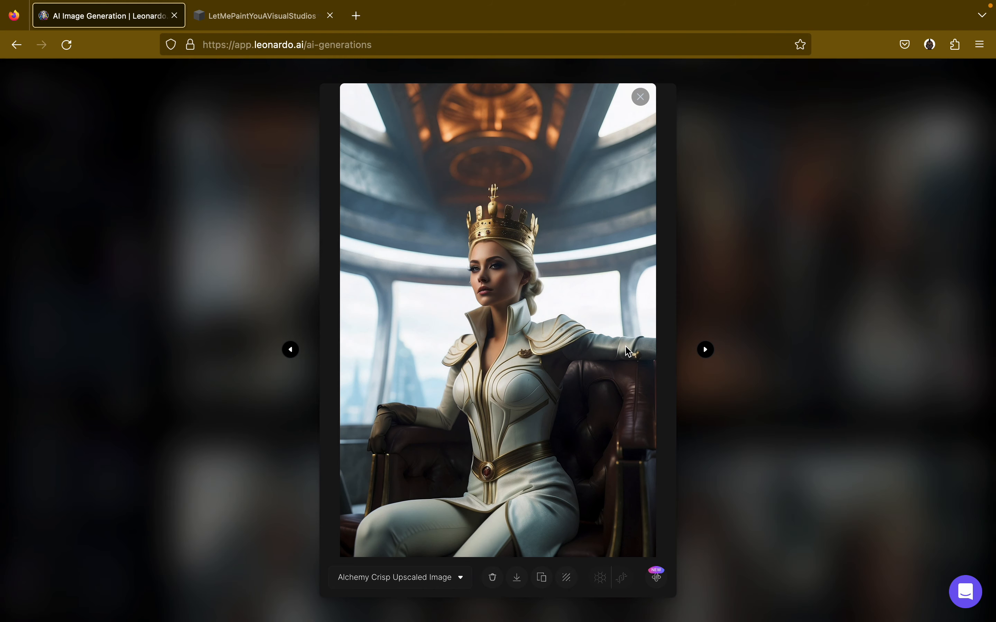
{"action": "left_click", "coordinate": [534, 367]}
{"action": "scroll", "coordinate": [670, 451], "scroll_direction": "down", "scroll_amount": 2}
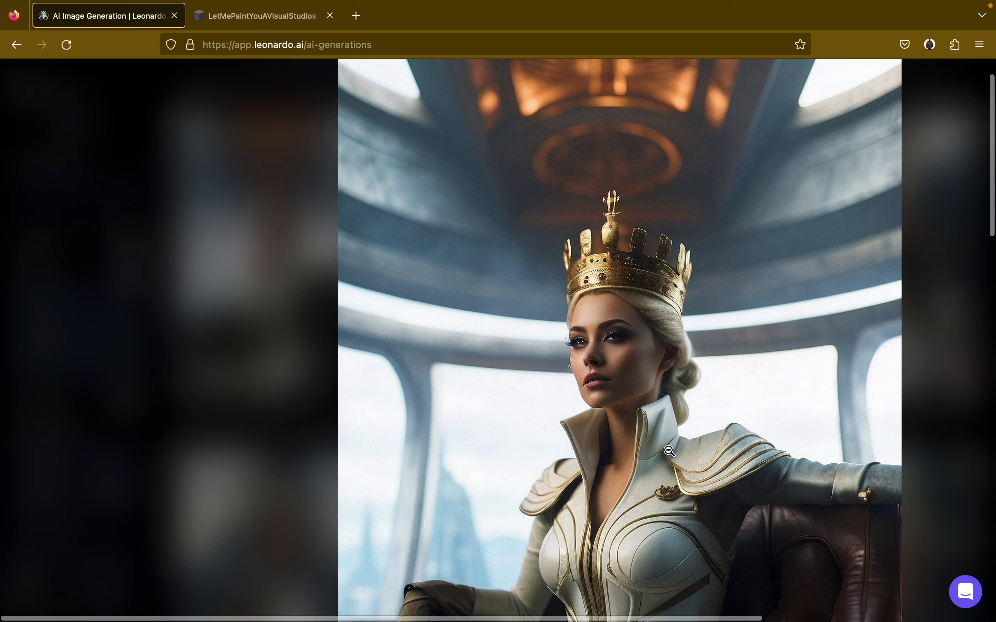
{"action": "scroll", "coordinate": [669, 451], "scroll_direction": "right", "scroll_amount": 2}
{"action": "scroll", "coordinate": [670, 452], "scroll_direction": "down", "scroll_amount": 1}
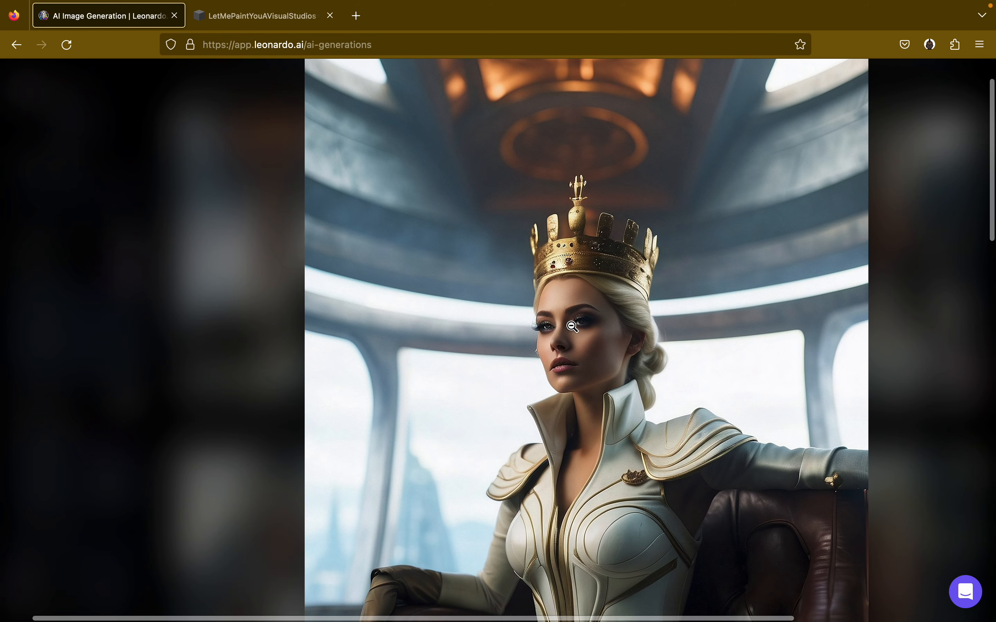
{"action": "scroll", "coordinate": [568, 384], "scroll_direction": "down", "scroll_amount": 10}
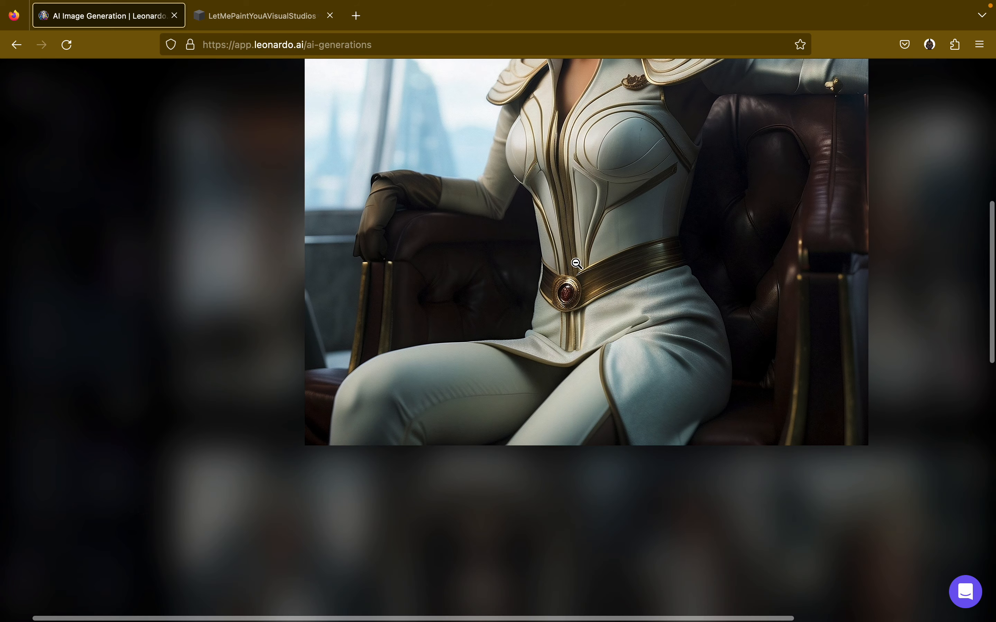
{"action": "scroll", "coordinate": [571, 321], "scroll_direction": "up", "scroll_amount": 10}
{"action": "left_click", "coordinate": [576, 258]}
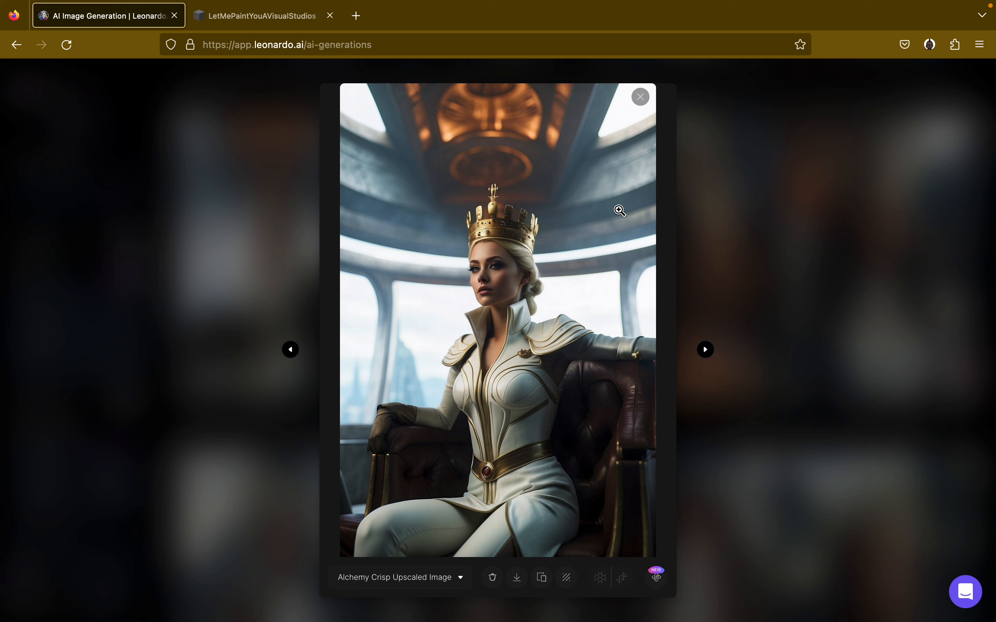
Refine the original seated queen image with Alchemy Refiner at Low strength without Smooth Mode, and set the refiner strength to Medium.
{"action": "left_click", "coordinate": [464, 578]}
{"action": "left_click", "coordinate": [455, 527]}
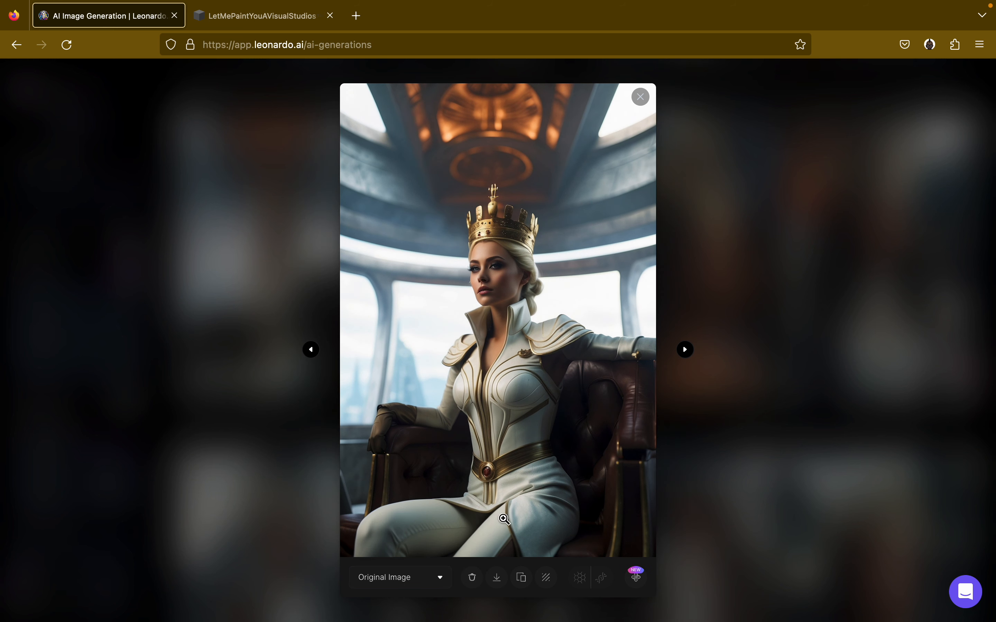
{"action": "left_click", "coordinate": [637, 577]}
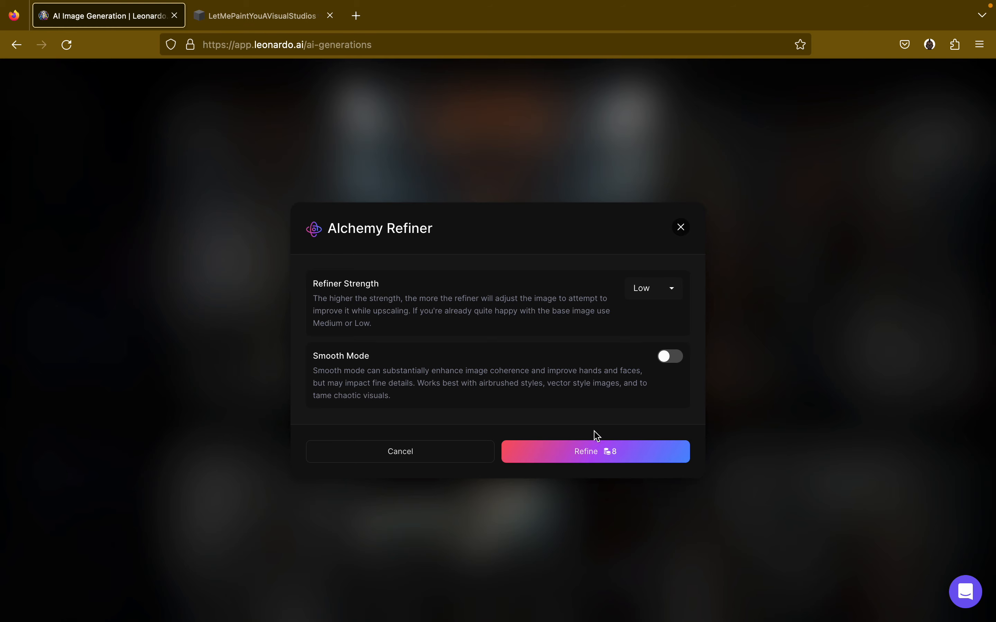
{"action": "left_click", "coordinate": [599, 450]}
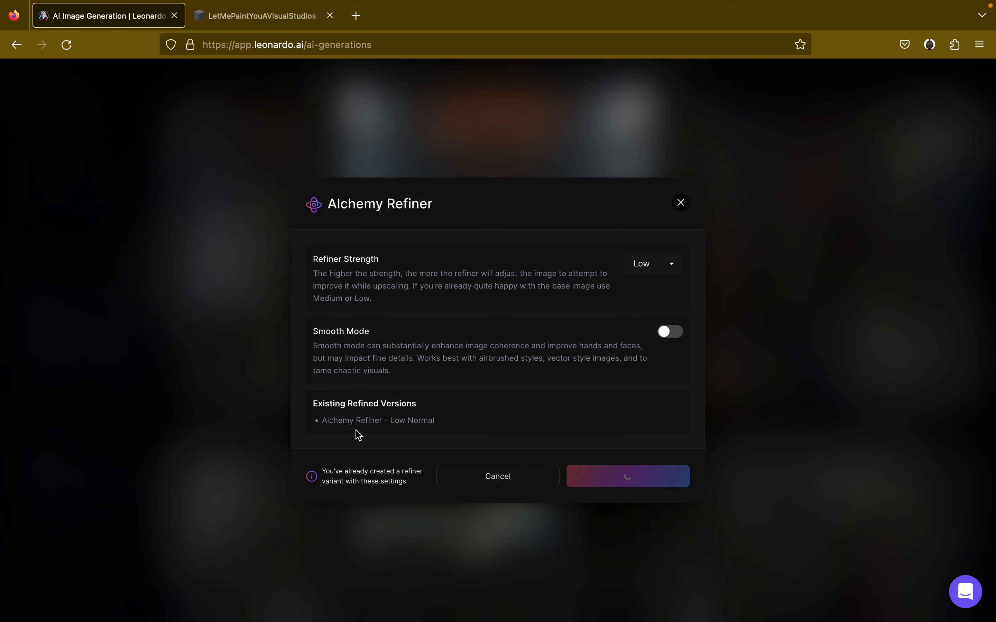
{"action": "left_click", "coordinate": [669, 266]}
{"action": "left_click", "coordinate": [664, 247]}
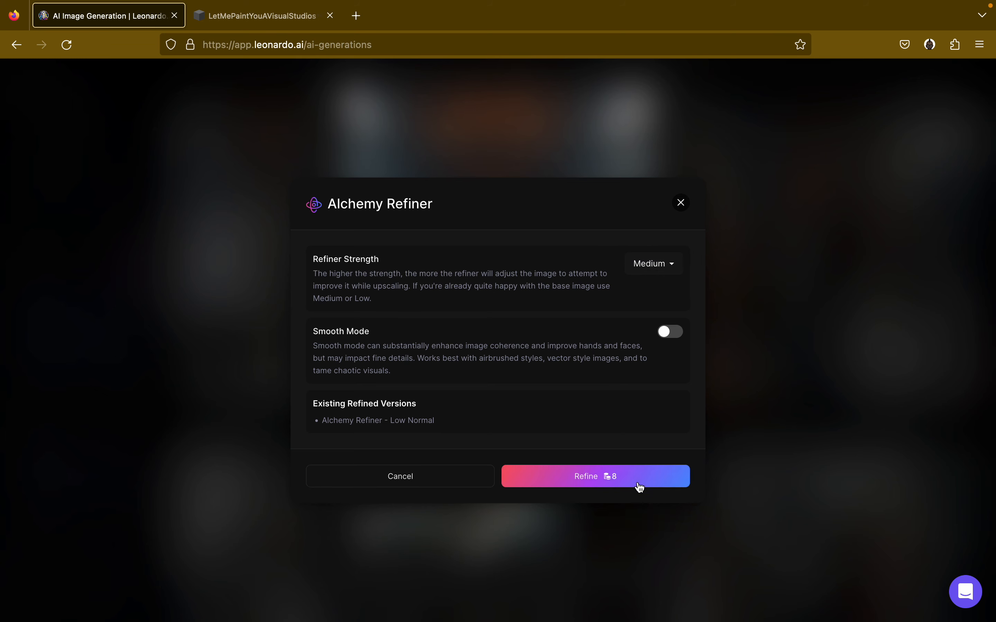
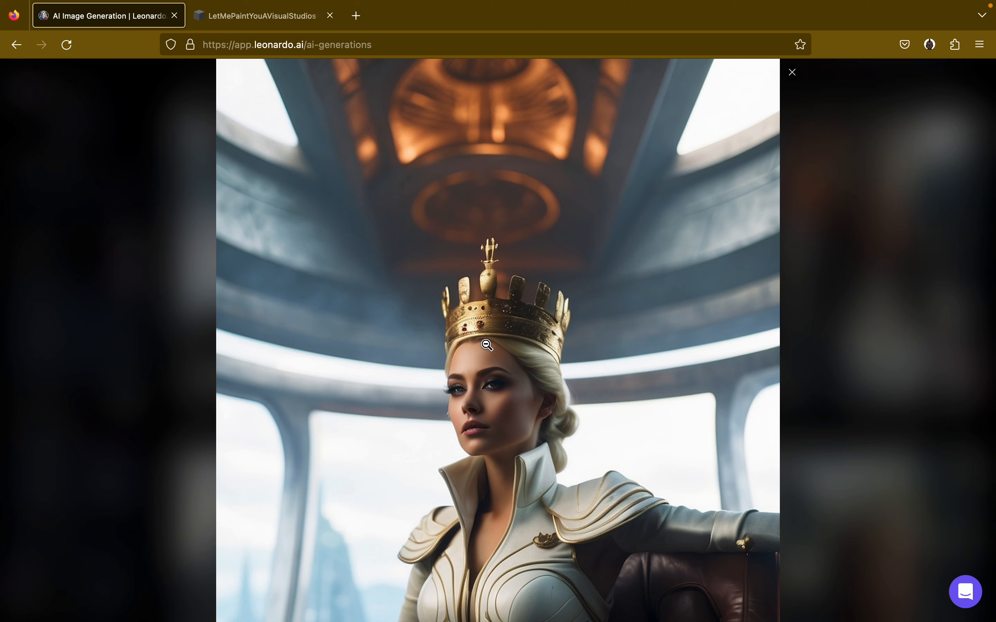
Examine the zoomed-in seated queen from the crown down to the belt and legs, and close the preview.
{"action": "scroll", "coordinate": [487, 345], "scroll_direction": "down", "scroll_amount": 5}
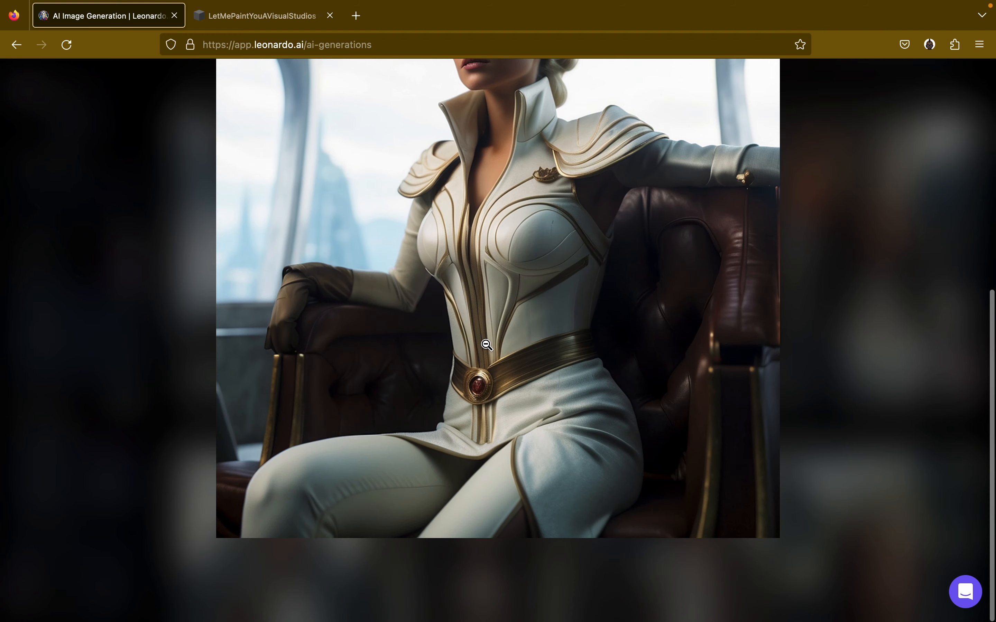
{"action": "scroll", "coordinate": [487, 345], "scroll_direction": "up", "scroll_amount": 5}
{"action": "scroll", "coordinate": [487, 345], "scroll_direction": "down", "scroll_amount": 8}
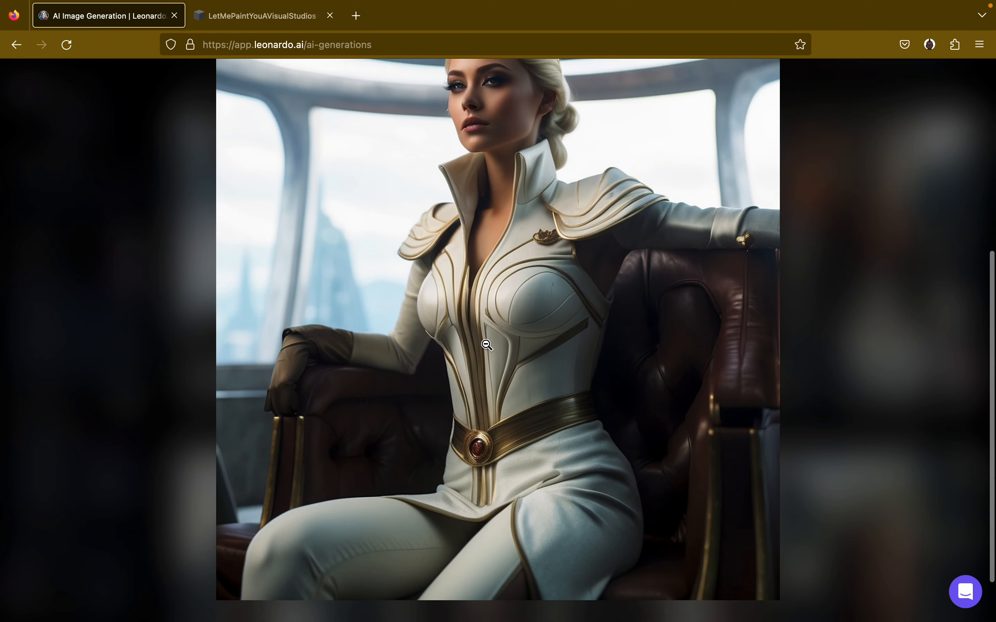
{"action": "scroll", "coordinate": [487, 345], "scroll_direction": "up", "scroll_amount": 3}
{"action": "scroll", "coordinate": [486, 345], "scroll_direction": "up", "scroll_amount": 3}
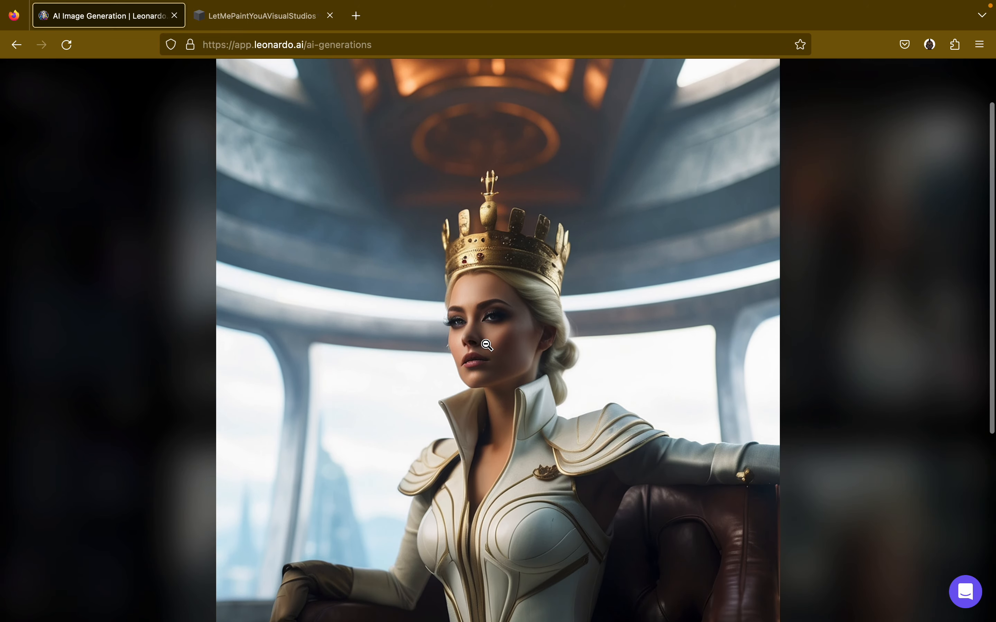
{"action": "scroll", "coordinate": [487, 345], "scroll_direction": "down", "scroll_amount": 2}
{"action": "left_click", "coordinate": [487, 345]}
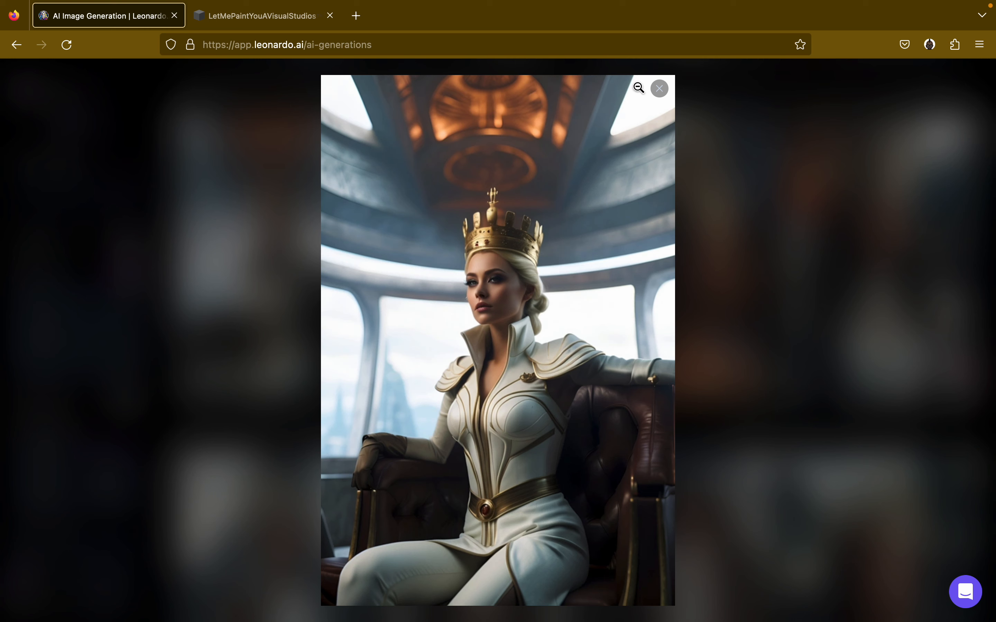
{"action": "left_click", "coordinate": [659, 89]}
Open the Alchemy Refiner - Low Normal version of the seated queen, close it, and look over the recent generations in the history.
{"action": "mouse_move", "coordinate": [329, 289]}
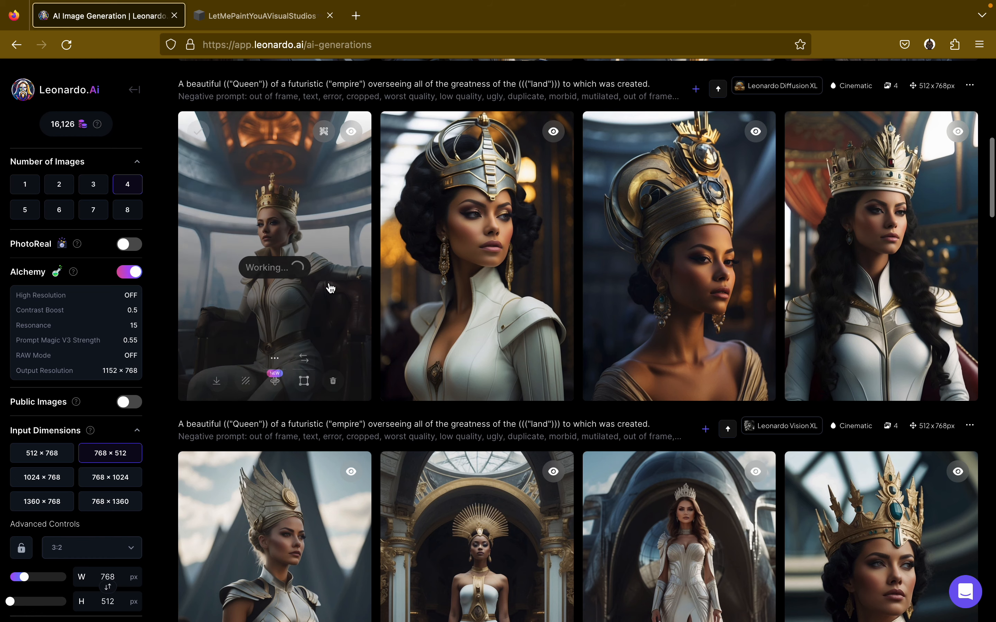
{"action": "left_click", "coordinate": [282, 206]}
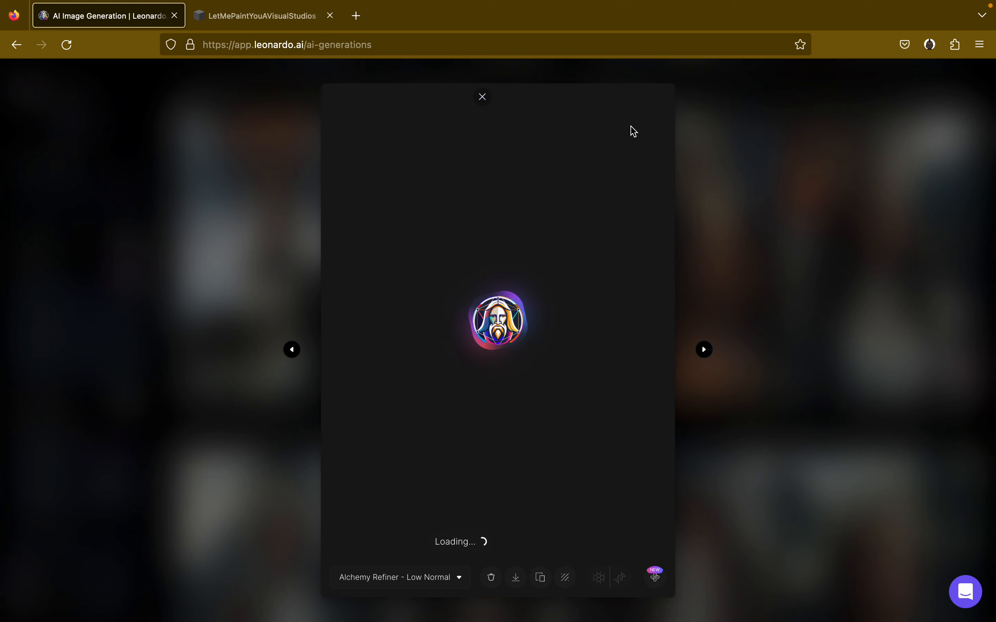
{"action": "left_click", "coordinate": [483, 98]}
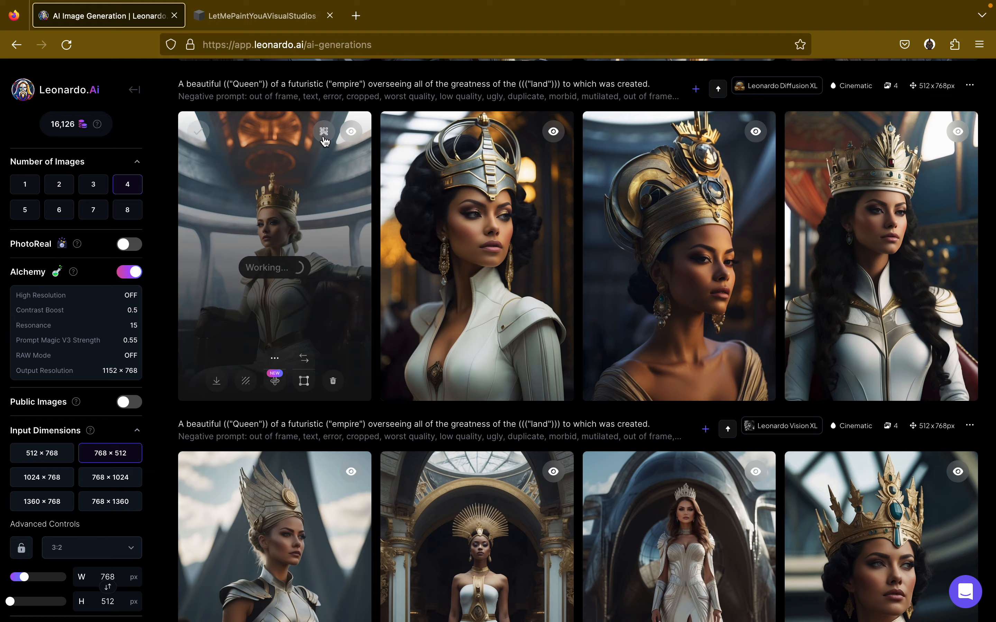
{"action": "scroll", "coordinate": [324, 142], "scroll_direction": "up", "scroll_amount": 10}
{"action": "scroll", "coordinate": [332, 344], "scroll_direction": "down", "scroll_amount": 2}
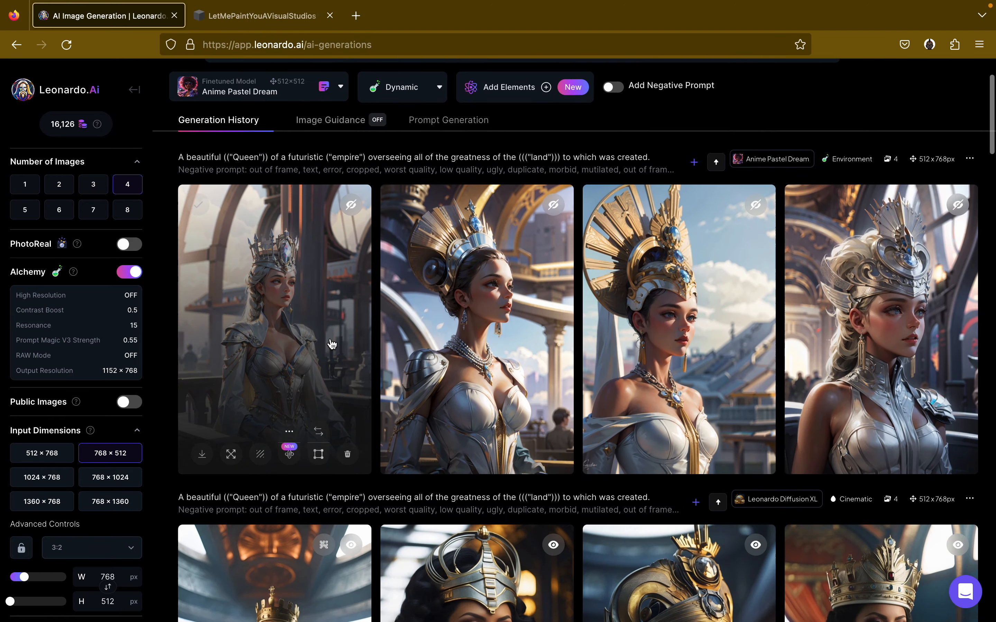
{"action": "scroll", "coordinate": [332, 344], "scroll_direction": "down", "scroll_amount": 6}
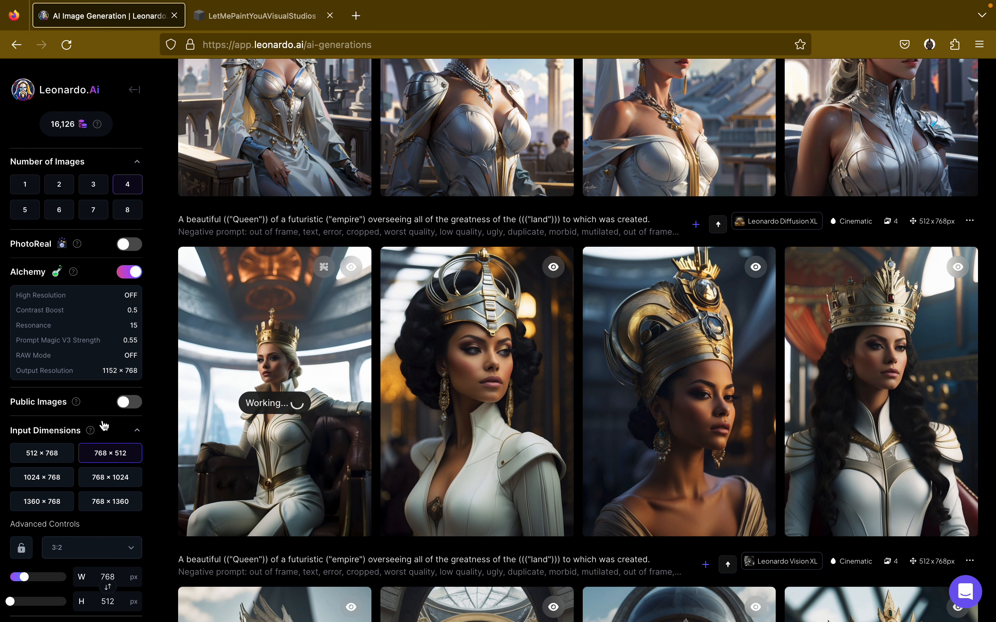
Leave the AI Image Generation page for the home page and open the Personal Feed.
{"action": "scroll", "coordinate": [149, 424], "scroll_direction": "down", "scroll_amount": 5}
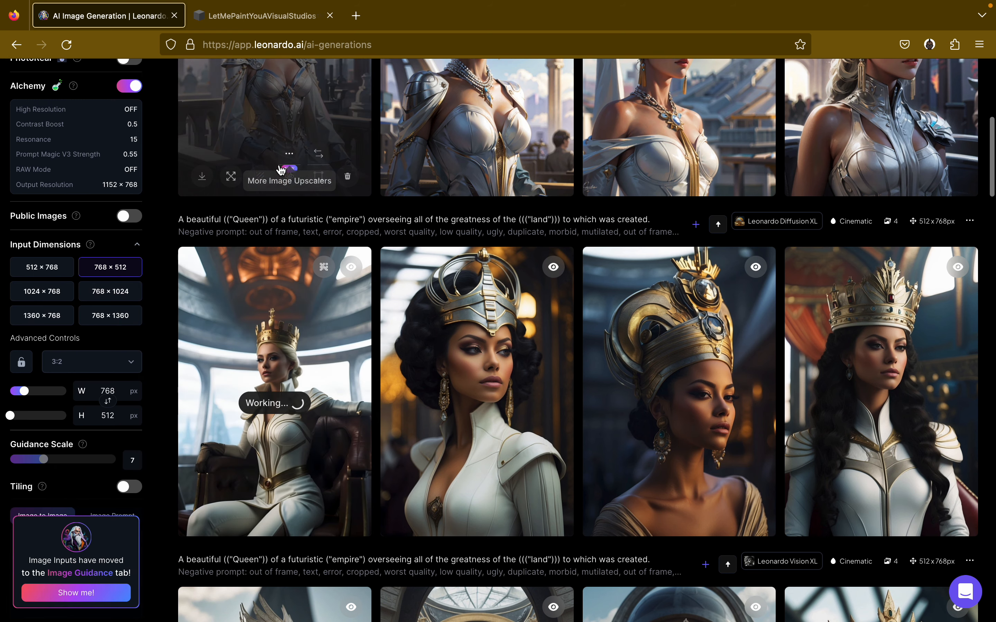
{"action": "scroll", "coordinate": [284, 164], "scroll_direction": "up", "scroll_amount": 10}
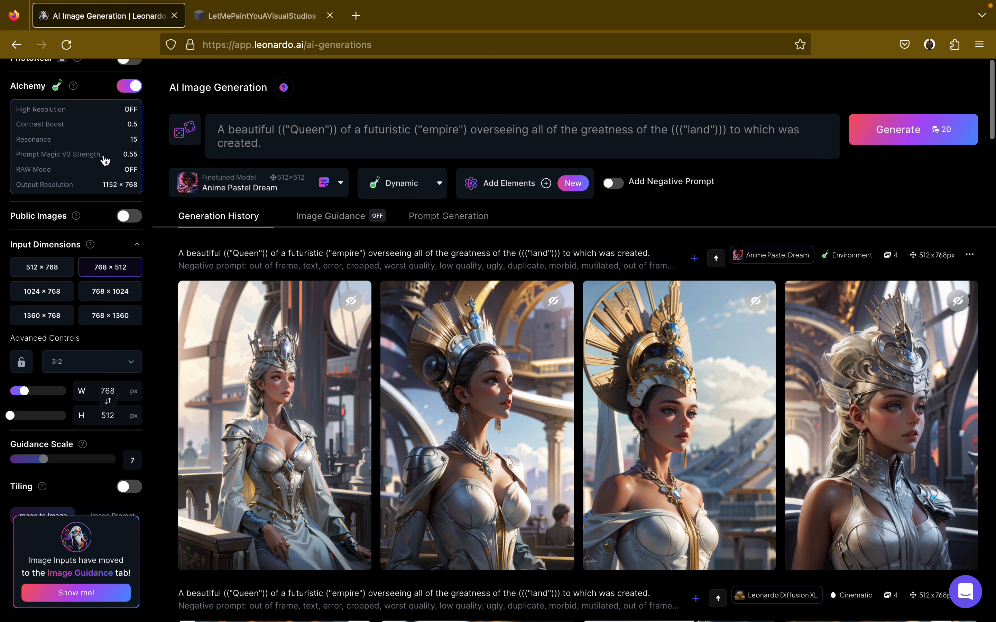
{"action": "scroll", "coordinate": [100, 162], "scroll_direction": "up", "scroll_amount": 5}
{"action": "left_click", "coordinate": [132, 92]}
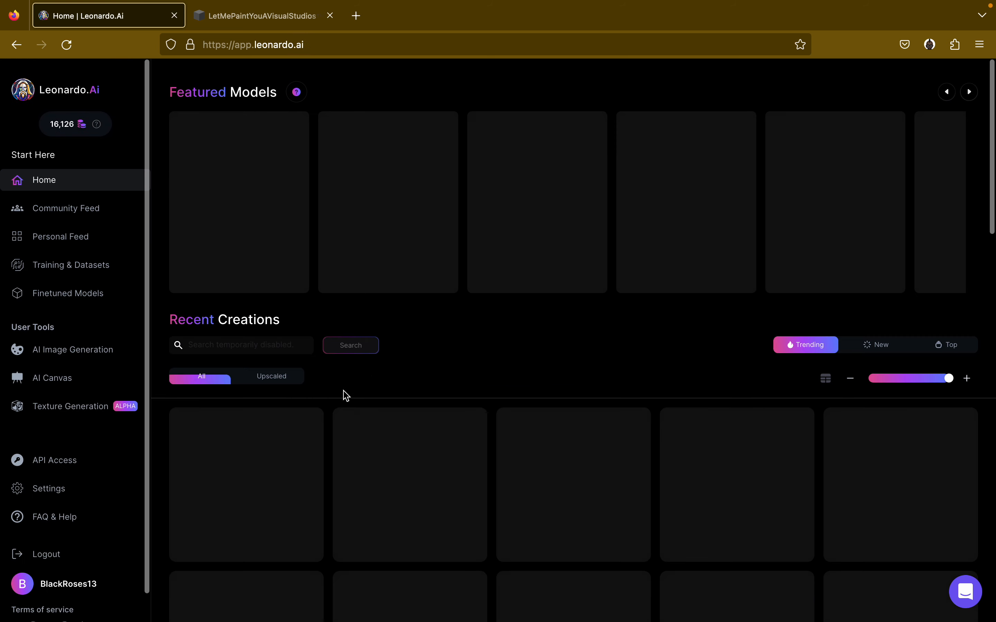
{"action": "scroll", "coordinate": [346, 396], "scroll_direction": "down", "scroll_amount": 10}
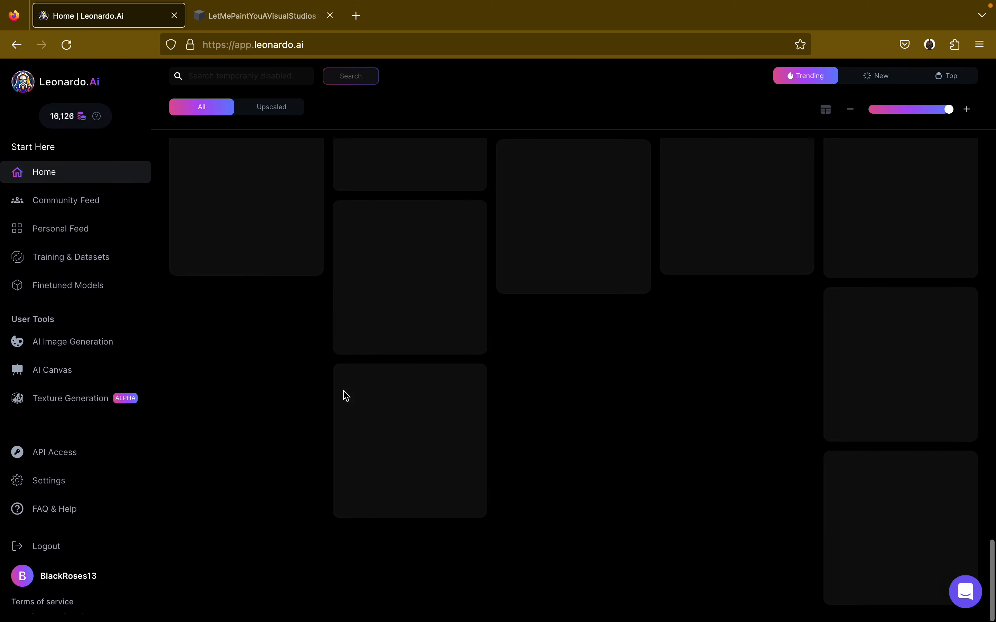
{"action": "scroll", "coordinate": [346, 396], "scroll_direction": "down", "scroll_amount": 15}
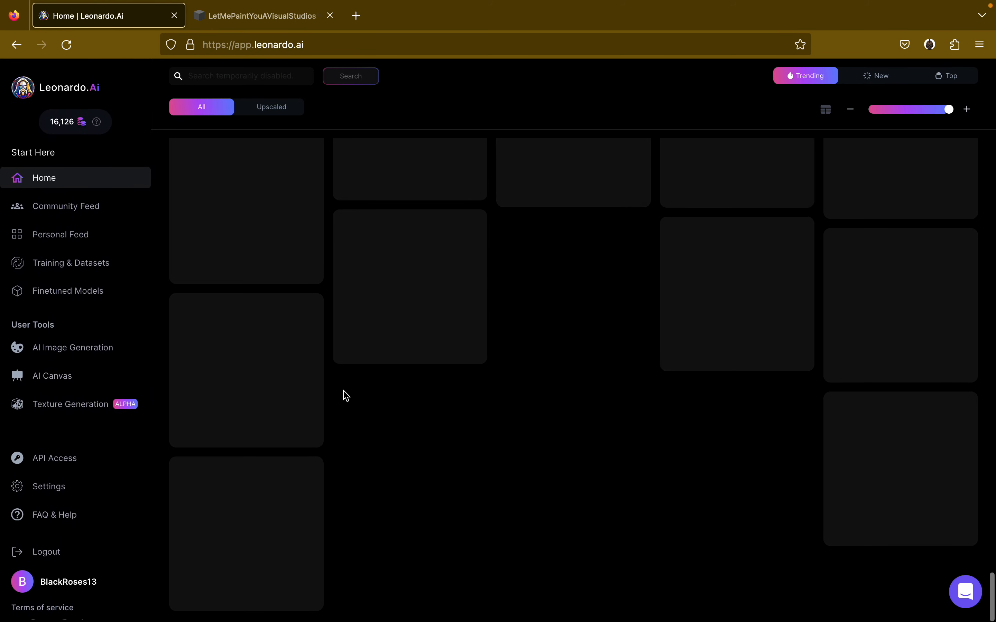
{"action": "left_click", "coordinate": [78, 240]}
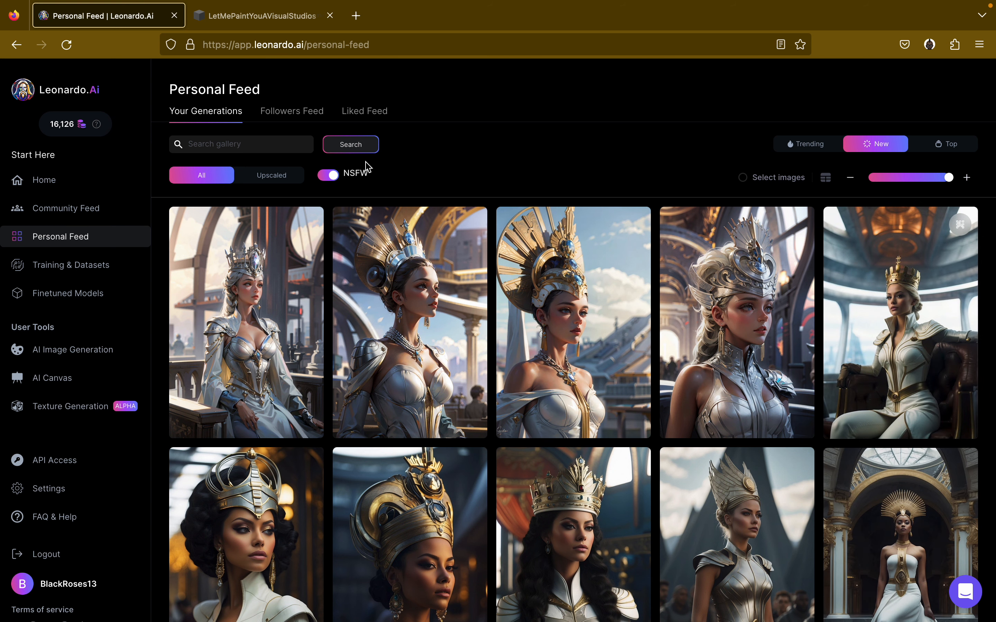
Filter your generations in the Personal Feed to upscaled images and search them for "Queen".
{"action": "left_click", "coordinate": [276, 177]}
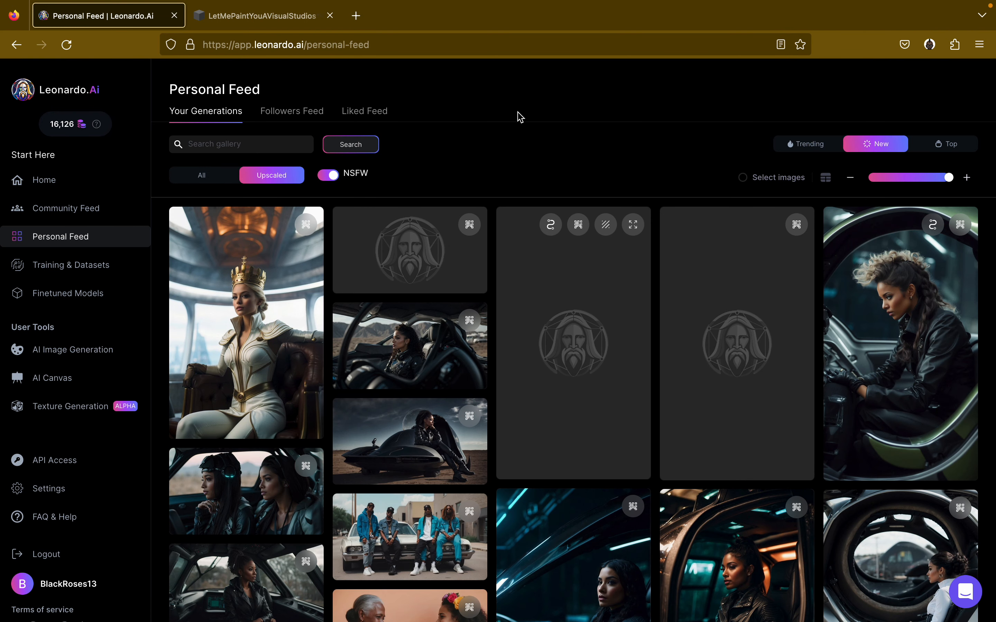
{"action": "mouse_move", "coordinate": [262, 279]}
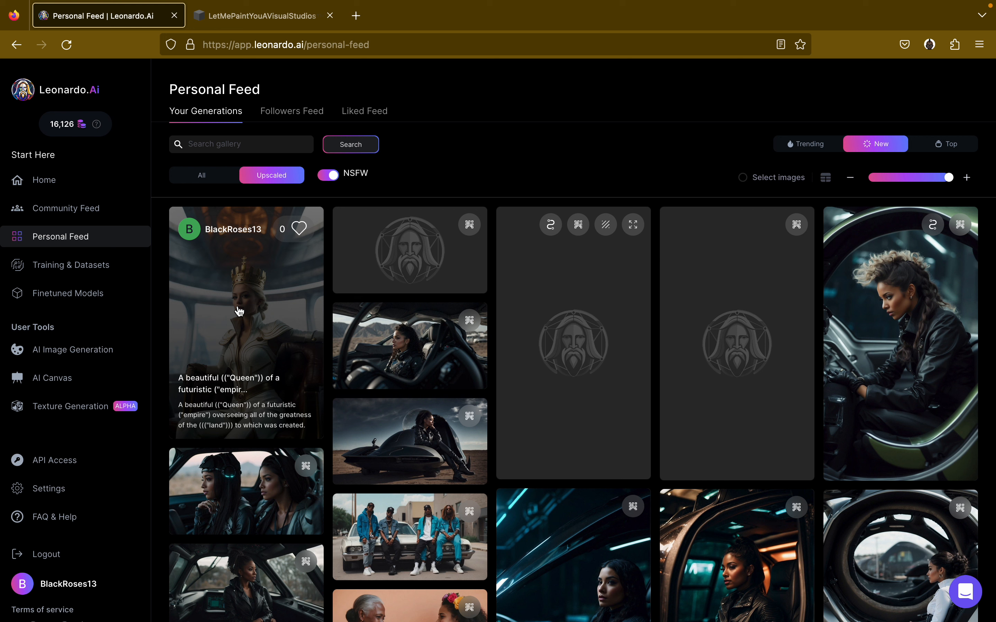
{"action": "left_click", "coordinate": [216, 141]}
{"action": "type", "text": "Queen"}
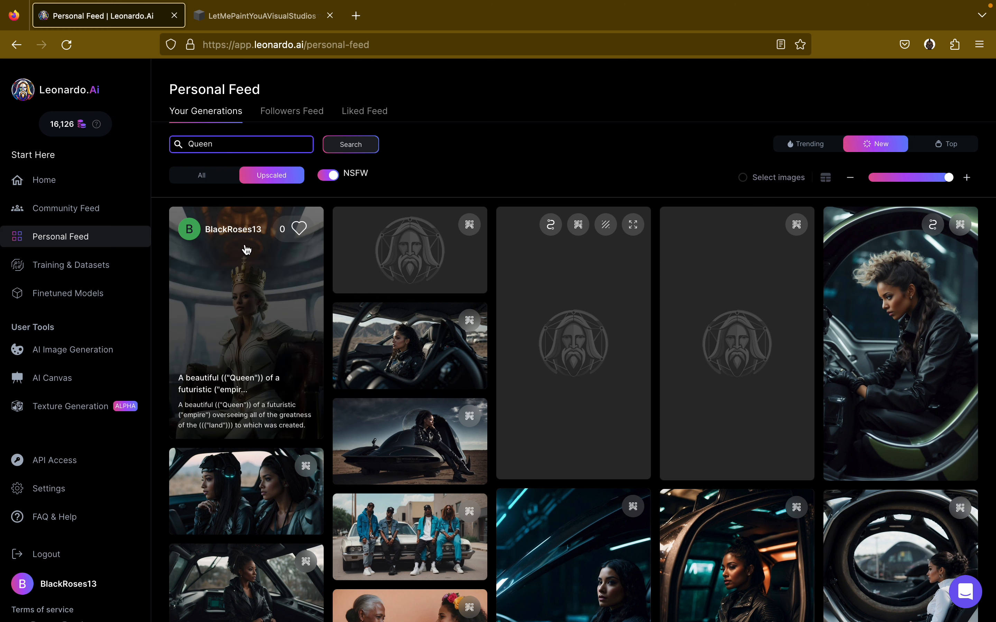
{"action": "left_click", "coordinate": [344, 147]}
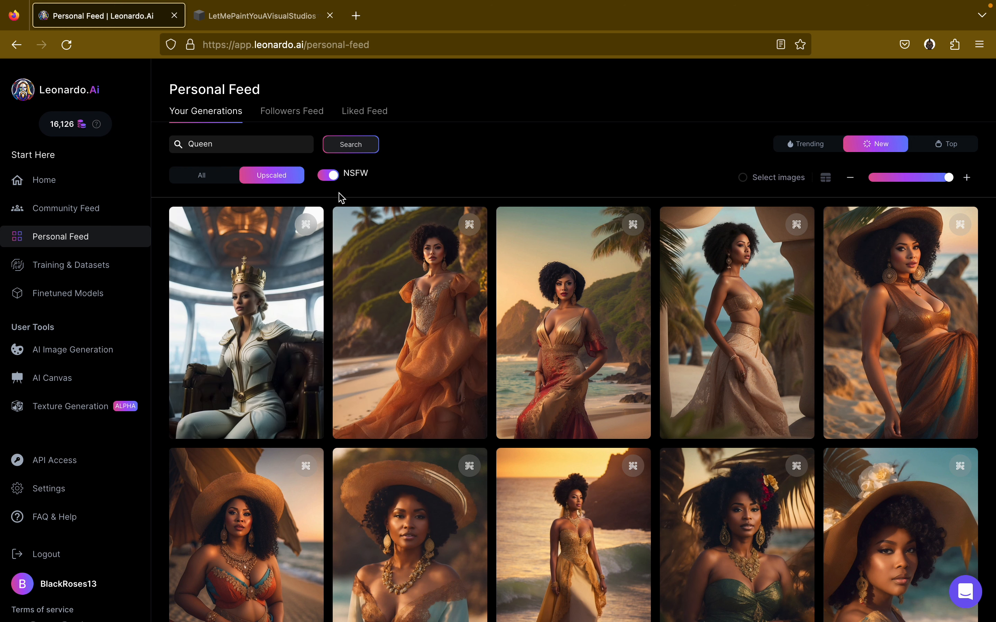
Turn NSFW content off, look through the upscaled Queen results to the end, and turn NSFW content back on.
{"action": "left_click", "coordinate": [333, 175]}
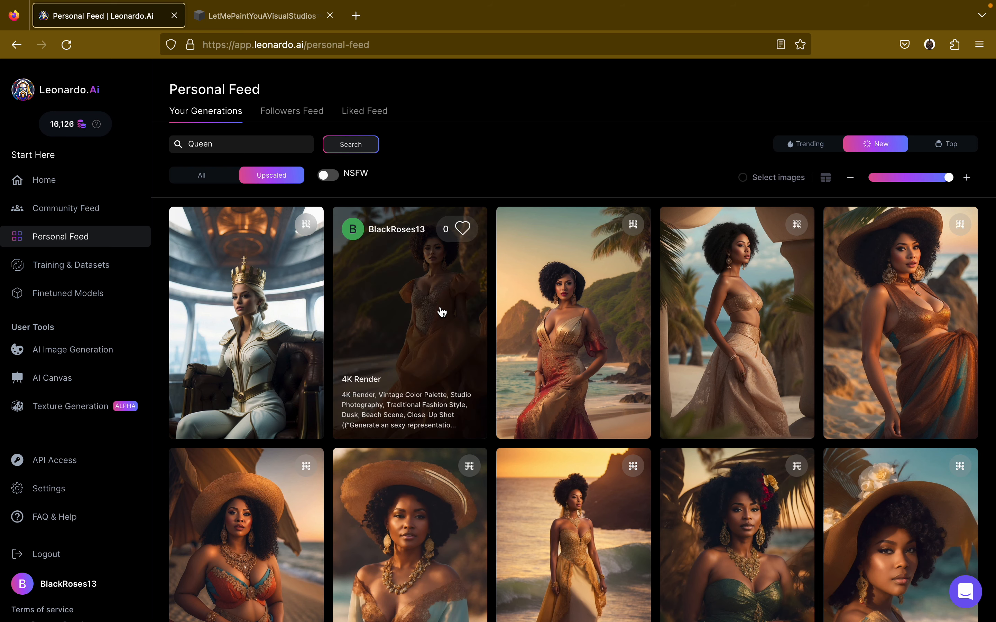
{"action": "scroll", "coordinate": [442, 313], "scroll_direction": "down", "scroll_amount": 15}
{"action": "scroll", "coordinate": [442, 312], "scroll_direction": "down", "scroll_amount": 10}
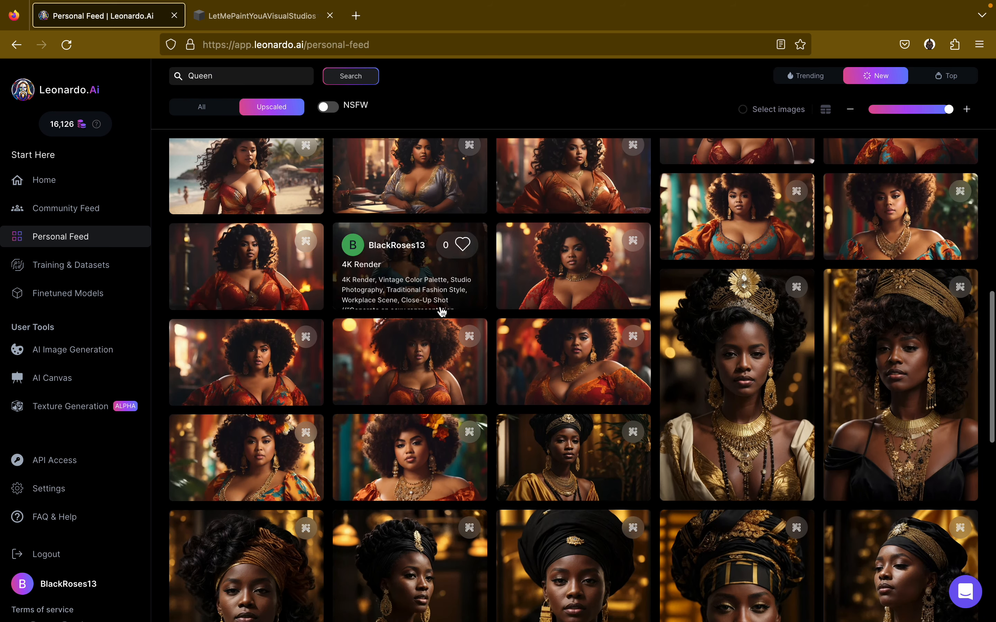
{"action": "scroll", "coordinate": [441, 312], "scroll_direction": "down", "scroll_amount": 5}
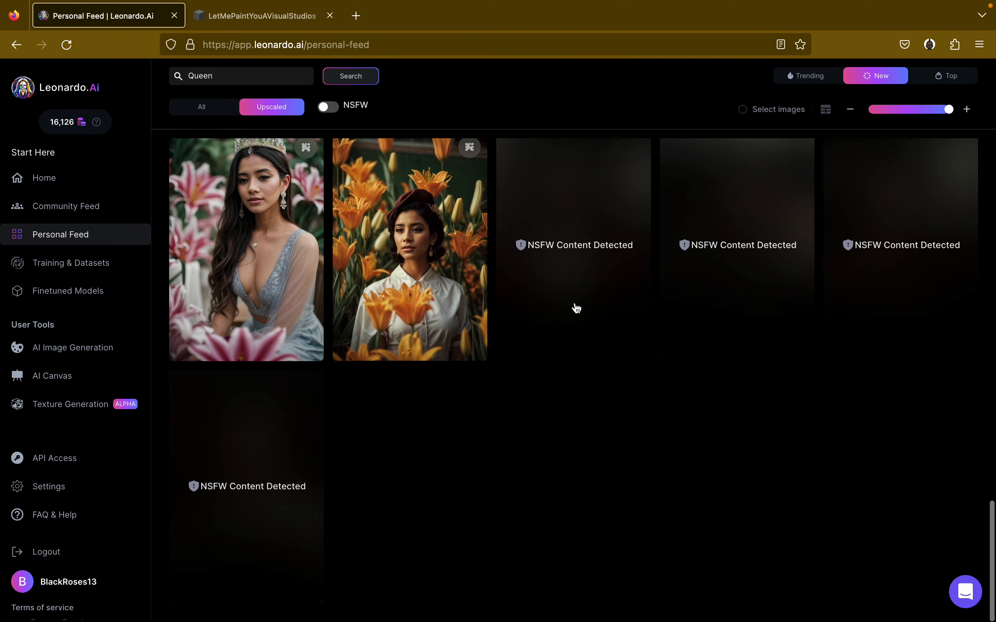
{"action": "scroll", "coordinate": [575, 309], "scroll_direction": "up", "scroll_amount": 10}
{"action": "scroll", "coordinate": [575, 308], "scroll_direction": "up", "scroll_amount": 10}
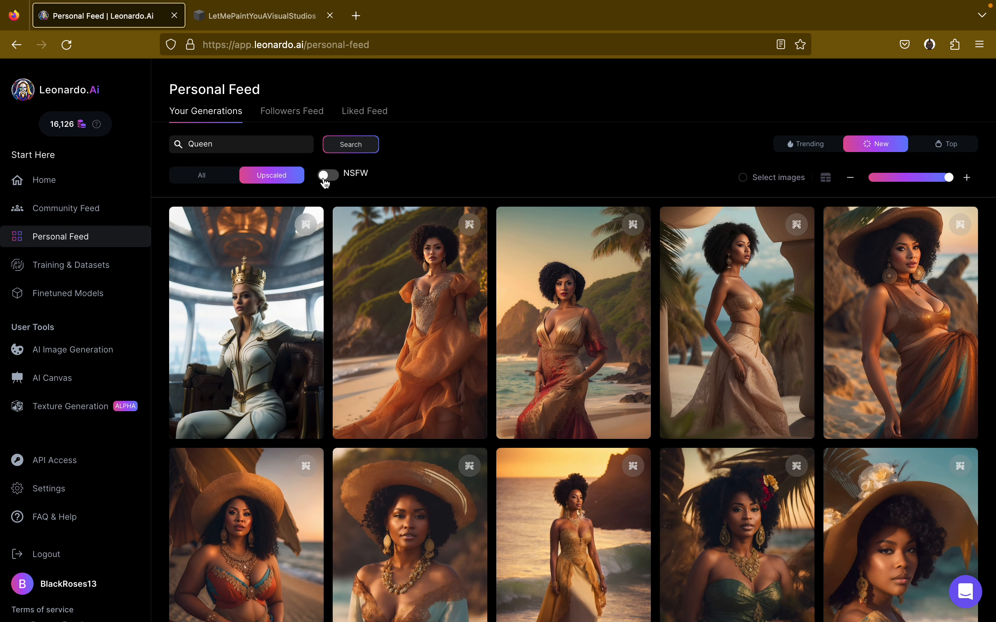
{"action": "left_click", "coordinate": [326, 176]}
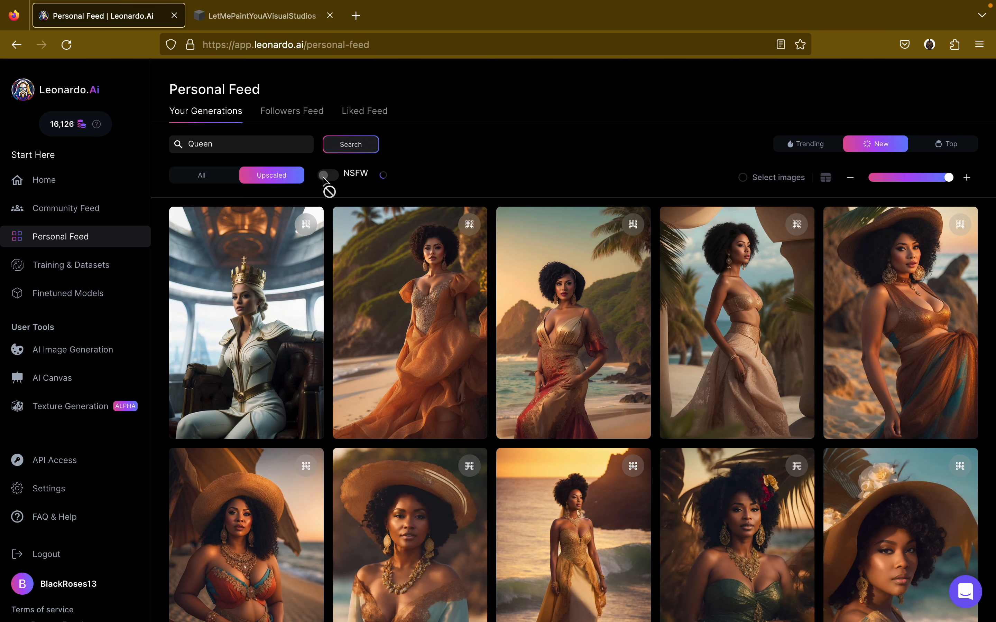
Open the details of the seated queen in the white suit and show its Original Image version.
{"action": "left_click", "coordinate": [253, 278]}
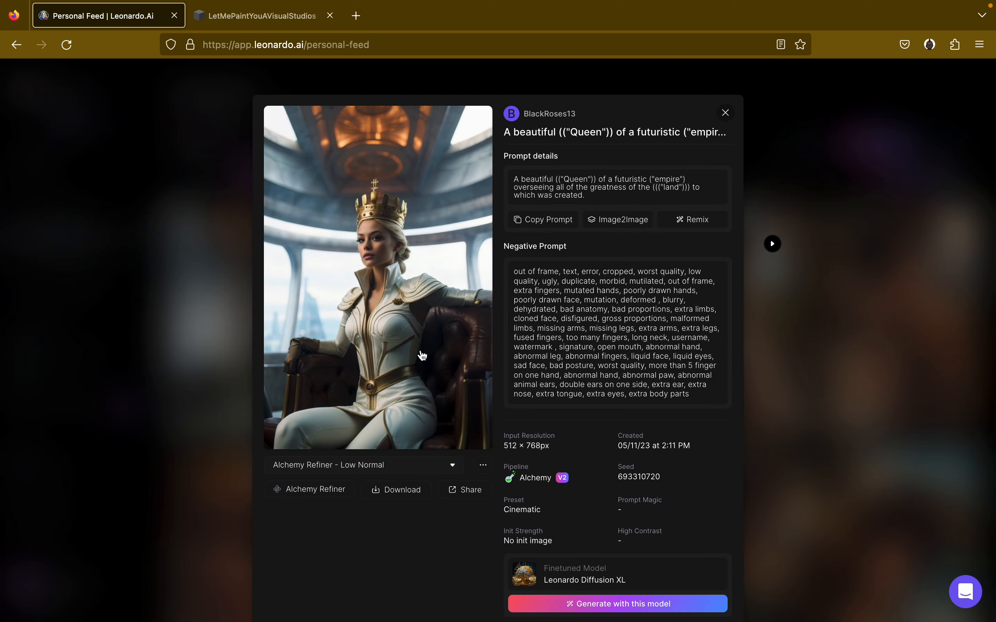
{"action": "left_click", "coordinate": [430, 470]}
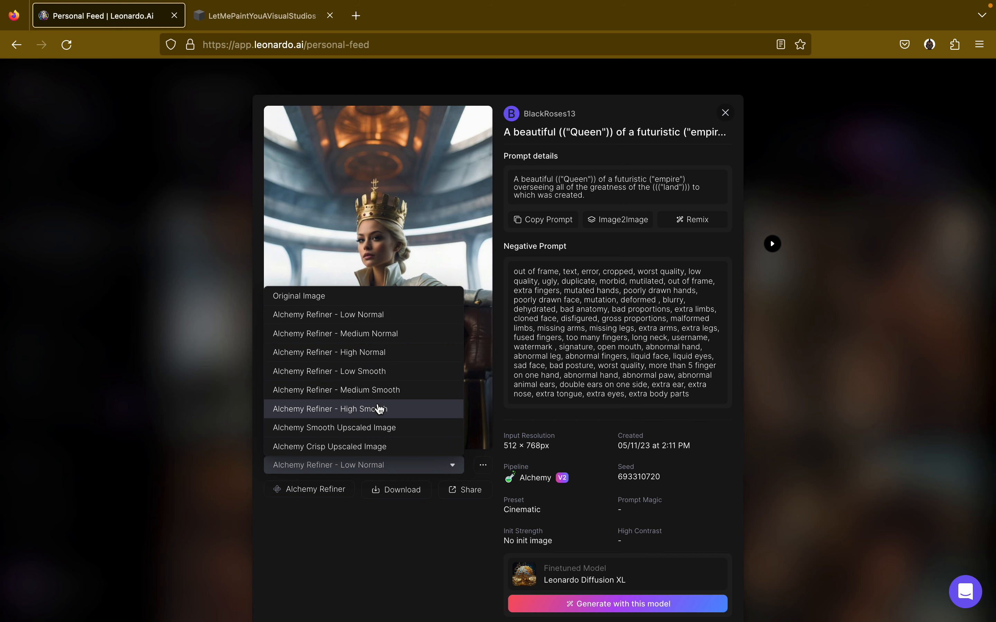
{"action": "left_click", "coordinate": [356, 296]}
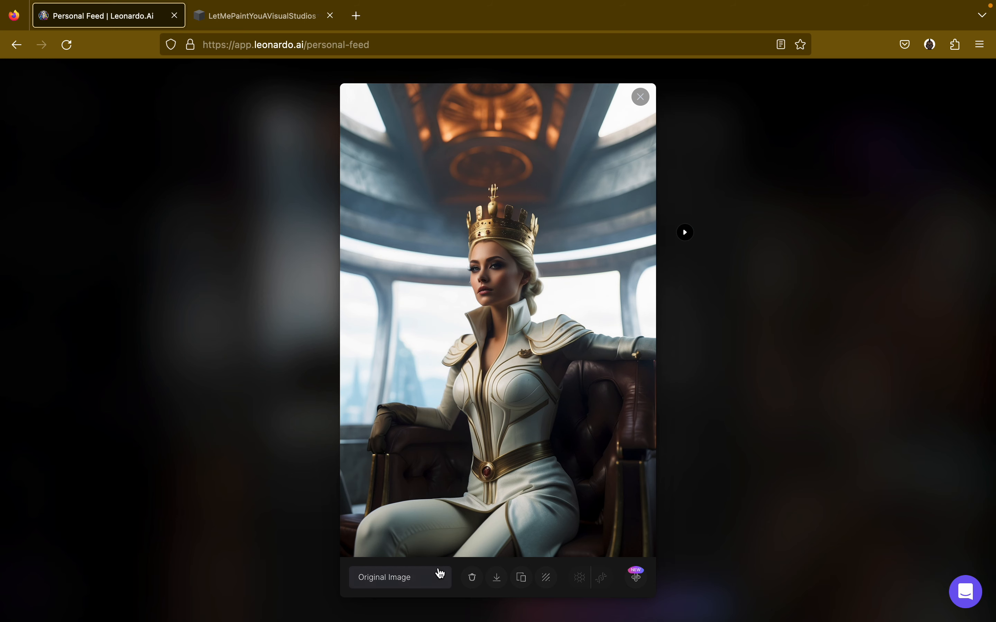
Switch the enlarged preview to Alchemy Refiner - Low Normal and examine the queen's face and outfit zoomed in.
{"action": "left_click", "coordinate": [439, 576]}
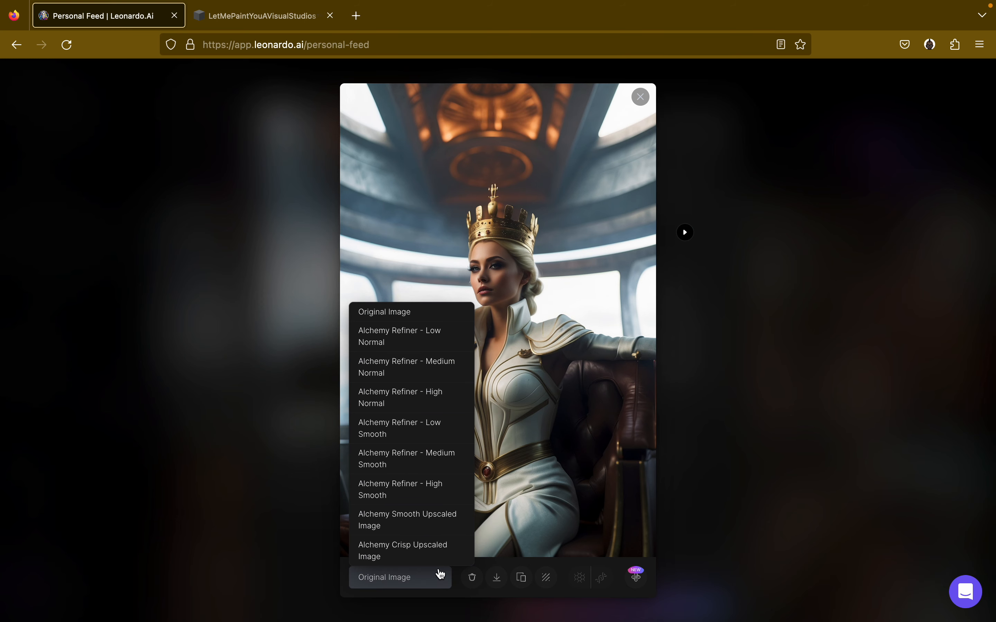
{"action": "left_click", "coordinate": [422, 347]}
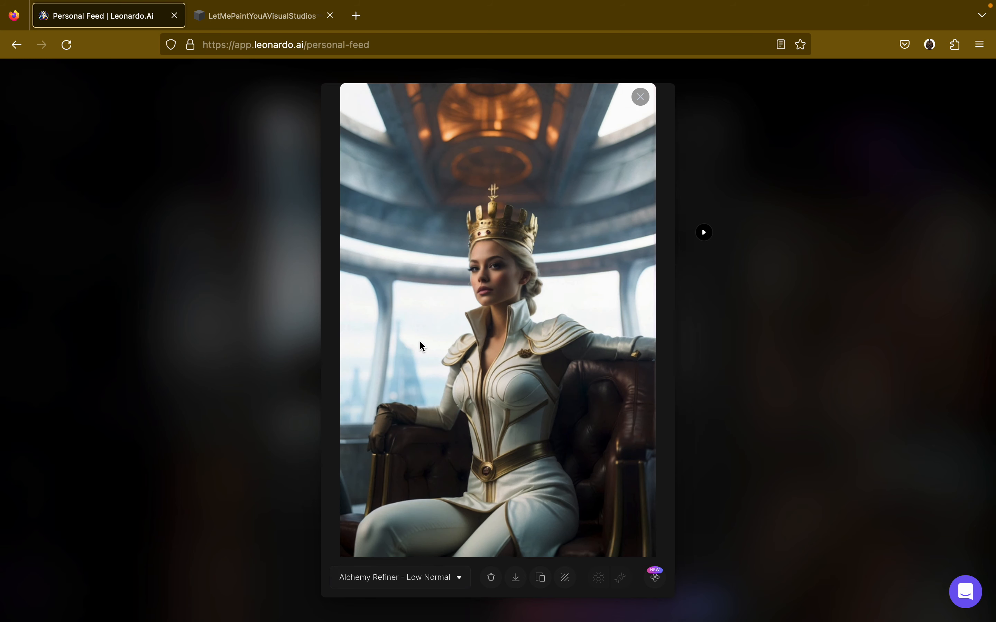
{"action": "left_click", "coordinate": [494, 302]}
{"action": "left_click", "coordinate": [503, 379]}
Compare the Original Image with Alchemy Refiner - Low Normal once more, and switch the preview to Alchemy Refiner - Medium Normal.
{"action": "left_click", "coordinate": [455, 583]}
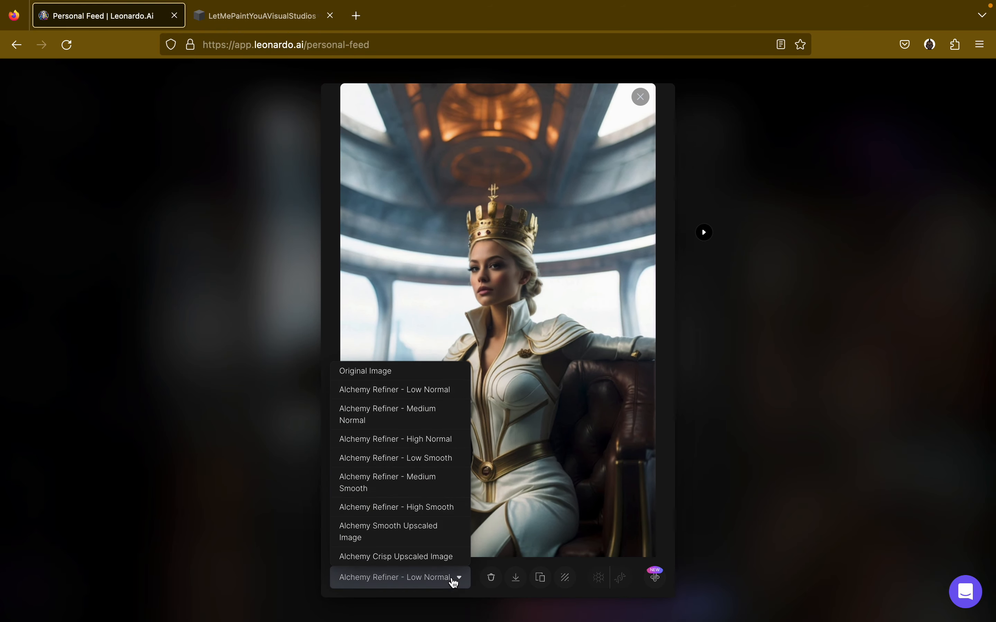
{"action": "left_click", "coordinate": [394, 372]}
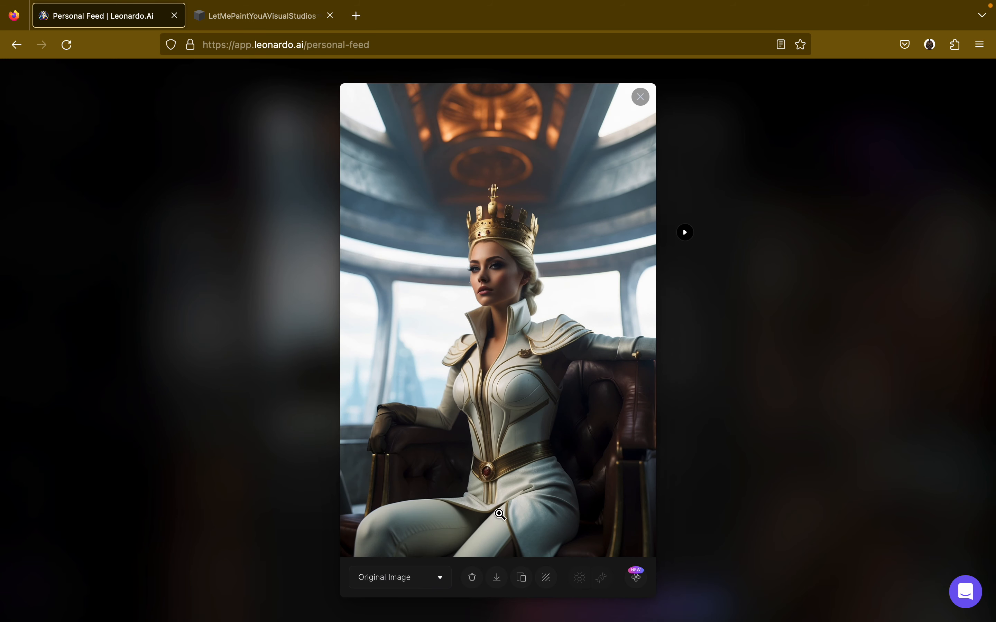
{"action": "left_click", "coordinate": [442, 579]}
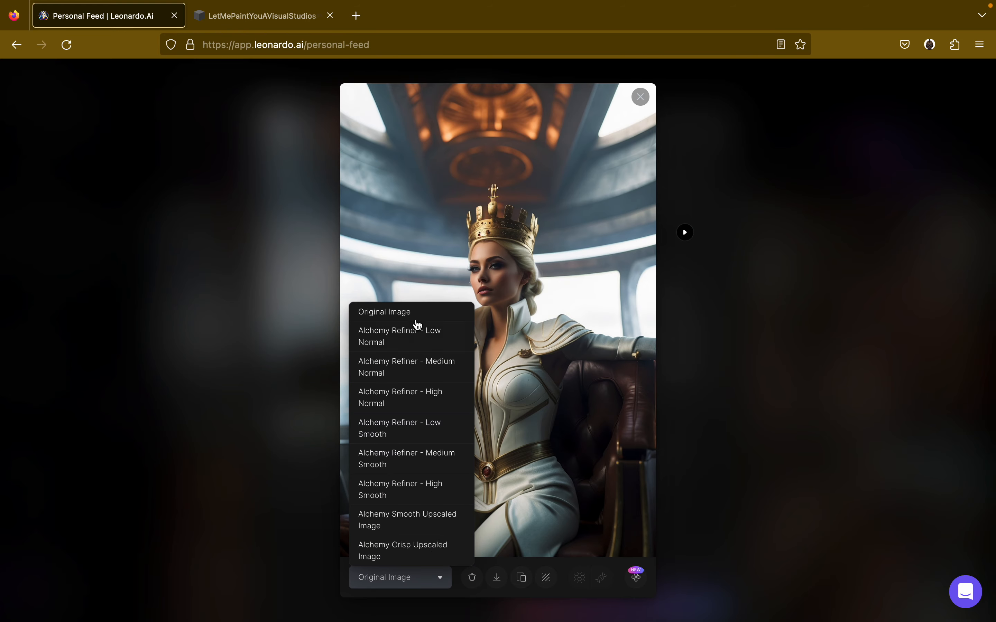
{"action": "left_click", "coordinate": [419, 342]}
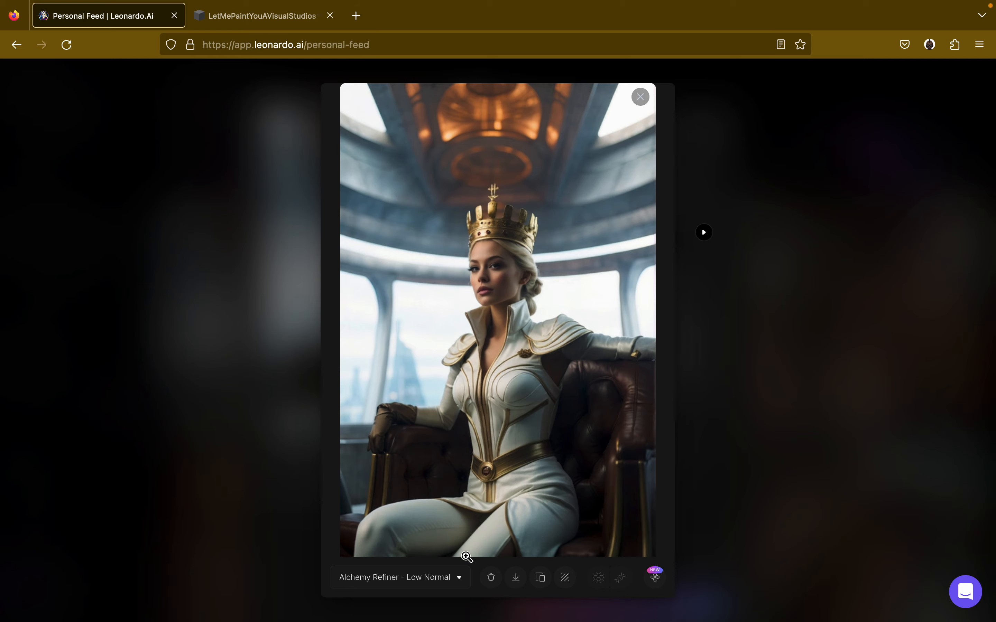
{"action": "left_click", "coordinate": [461, 581]}
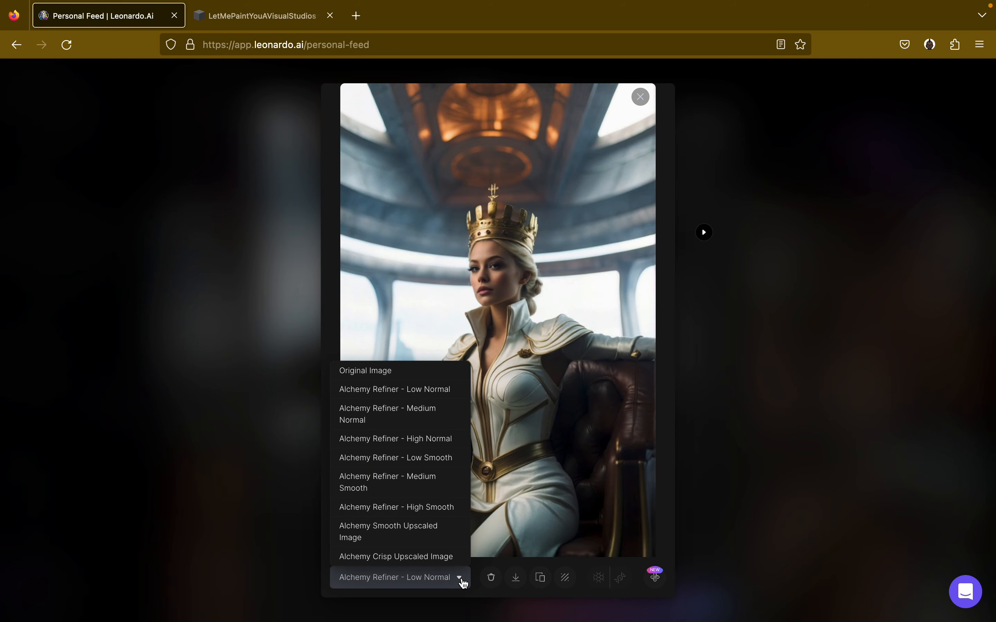
{"action": "left_click", "coordinate": [430, 428]}
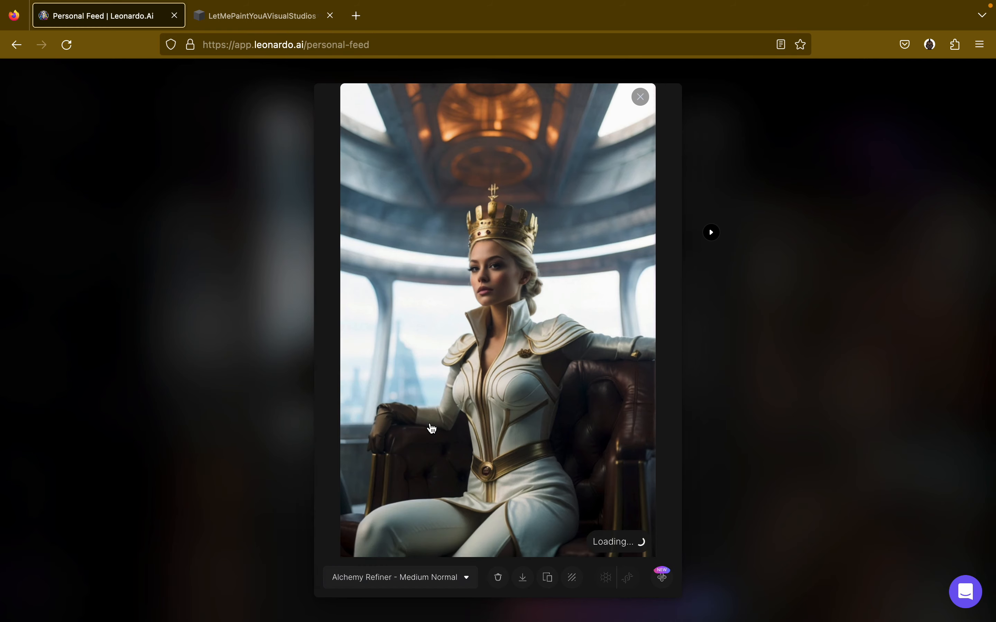